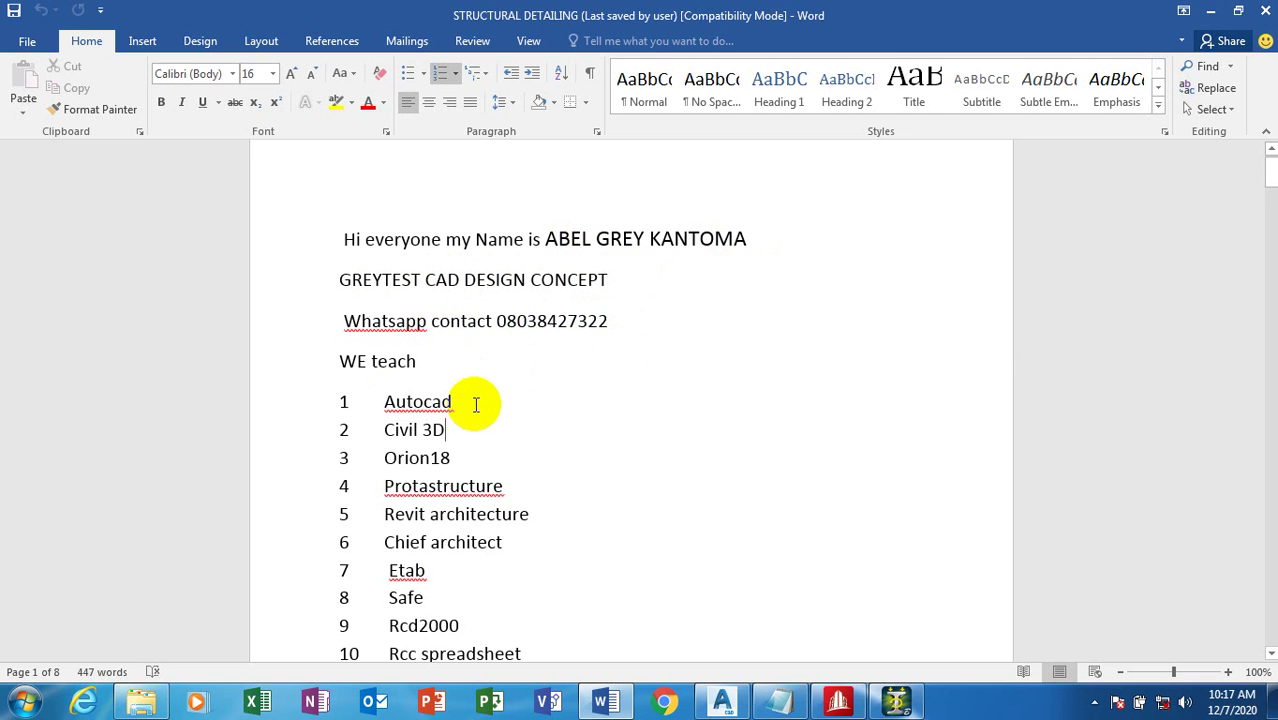
Review the introduction and the numbered list of software courses in the STRUCTURAL DETAILING document.
{"action": "scroll", "coordinate": [488, 394], "scroll_direction": "down", "scroll_amount": 3}
{"action": "scroll", "coordinate": [510, 375], "scroll_direction": "down", "scroll_amount": 3}
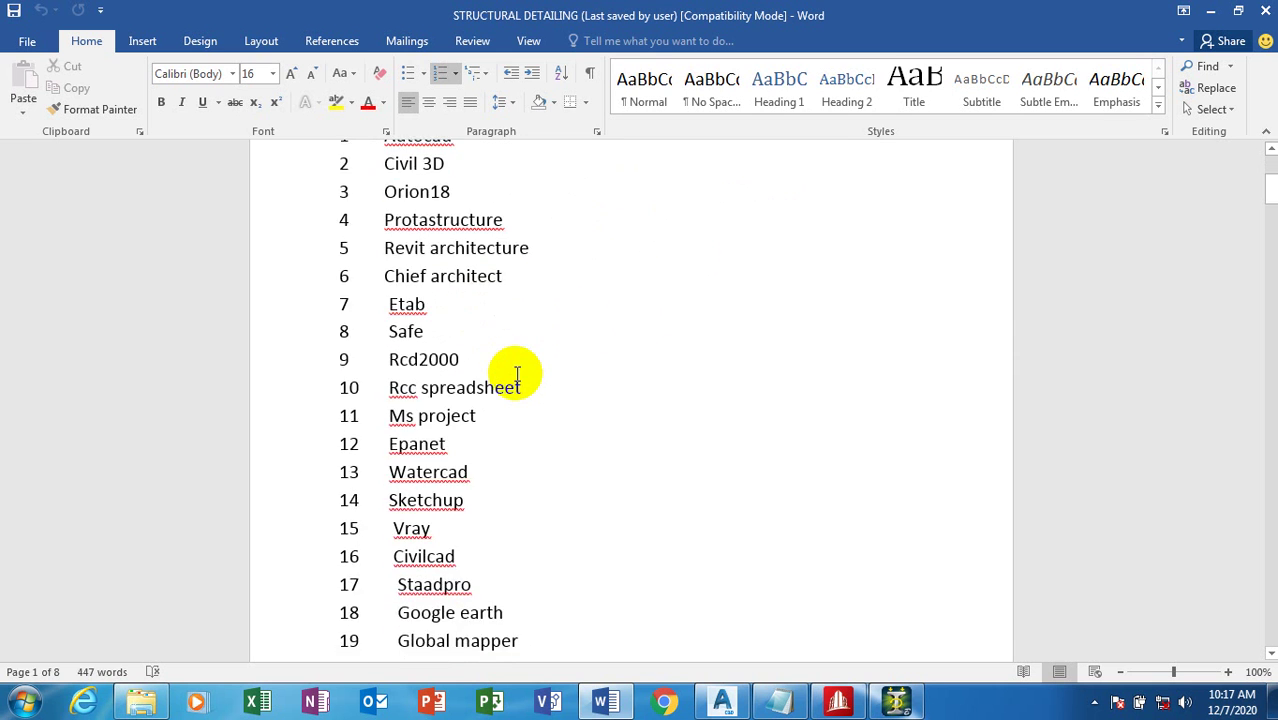
{"action": "scroll", "coordinate": [517, 374], "scroll_direction": "up", "scroll_amount": 2}
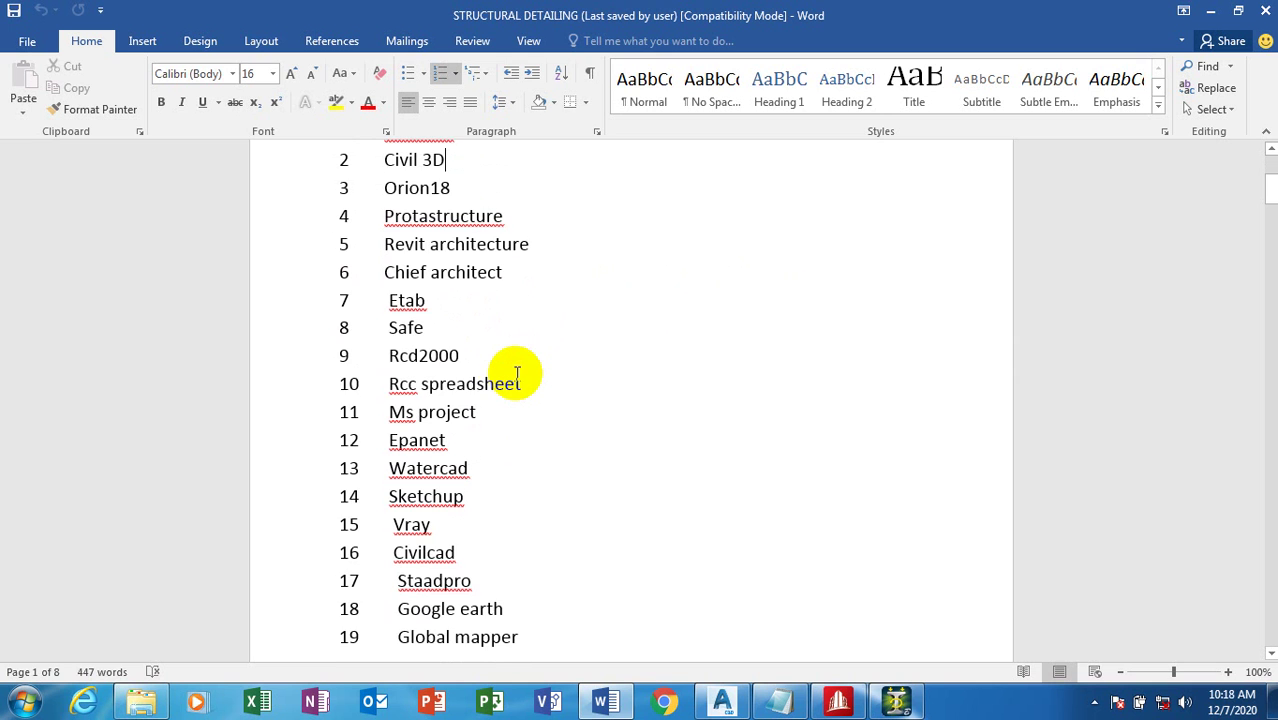
{"action": "scroll", "coordinate": [517, 374], "scroll_direction": "up", "scroll_amount": 1}
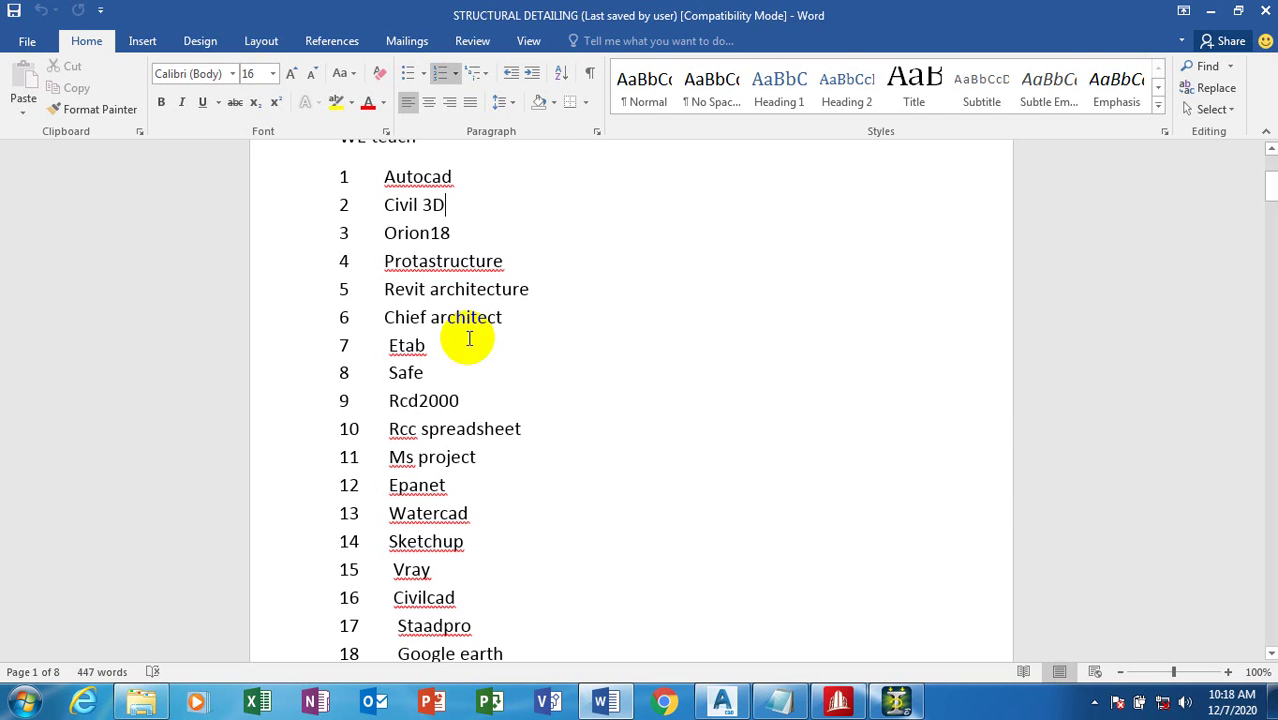
{"action": "scroll", "coordinate": [445, 310], "scroll_direction": "up", "scroll_amount": 2}
{"action": "scroll", "coordinate": [459, 312], "scroll_direction": "down", "scroll_amount": 2}
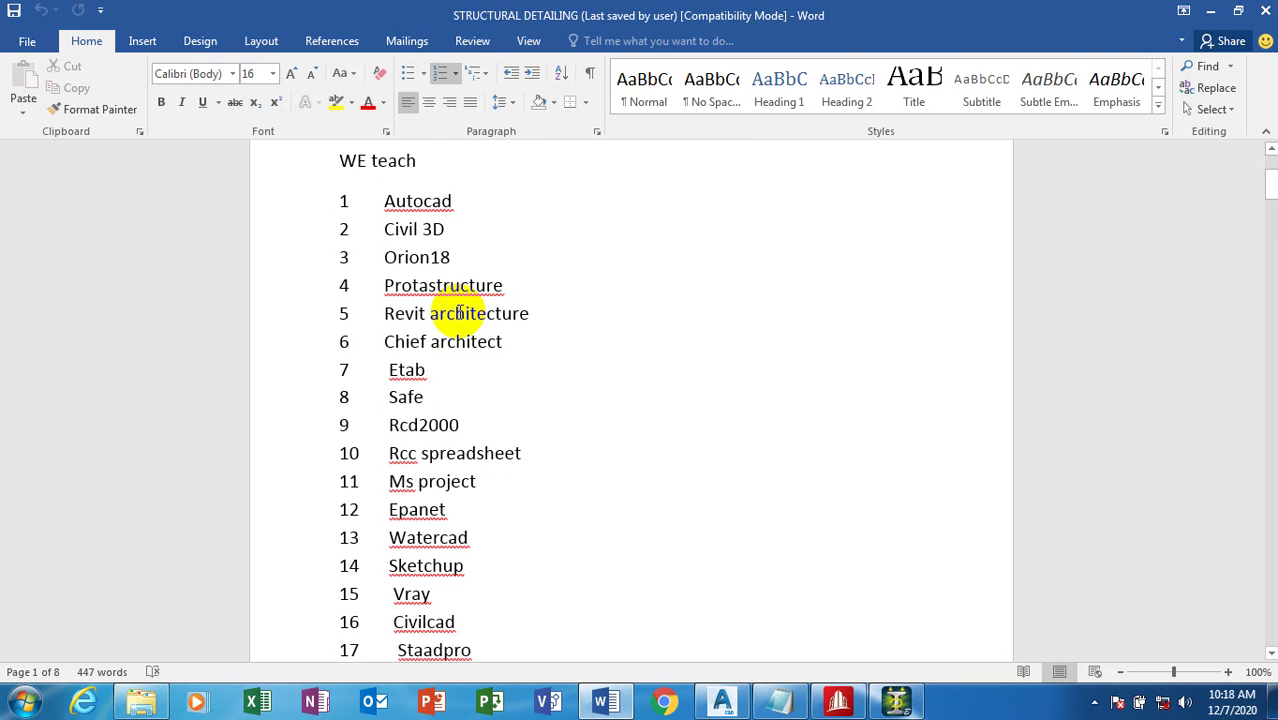
{"action": "scroll", "coordinate": [459, 312], "scroll_direction": "up", "scroll_amount": 4}
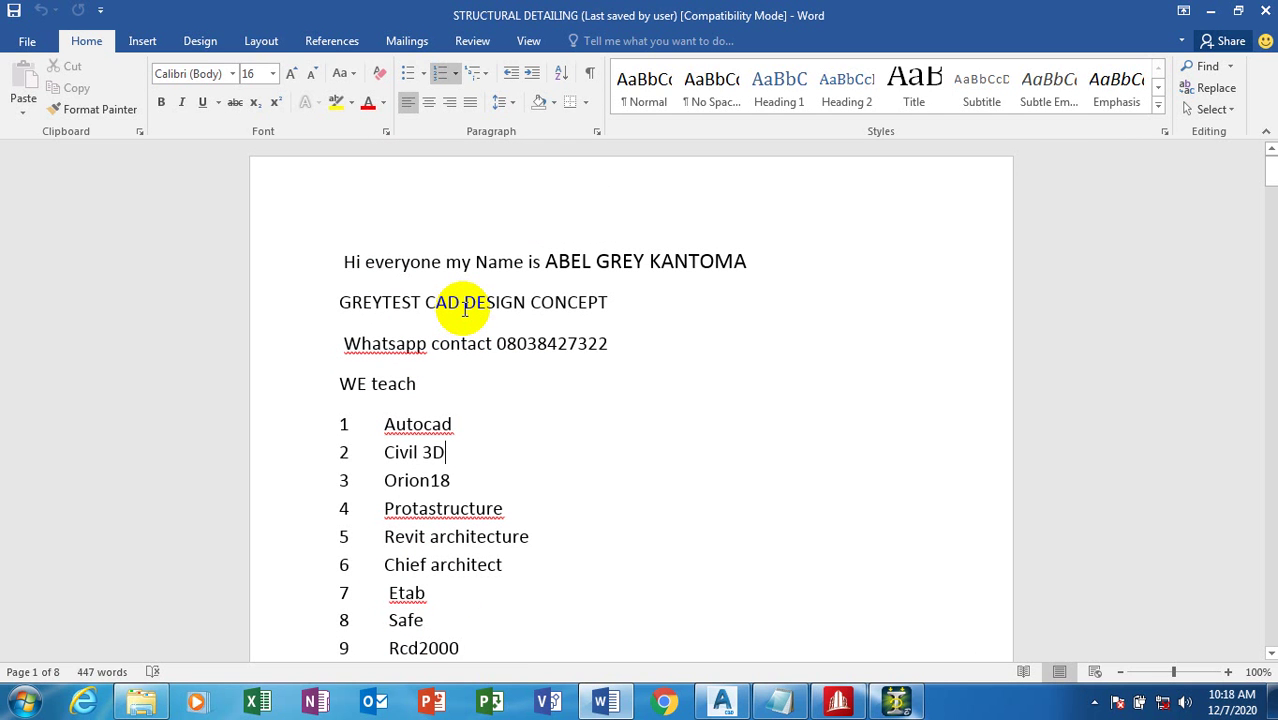
{"action": "scroll", "coordinate": [486, 294], "scroll_direction": "down", "scroll_amount": 3}
{"action": "scroll", "coordinate": [486, 294], "scroll_direction": "down", "scroll_amount": 1}
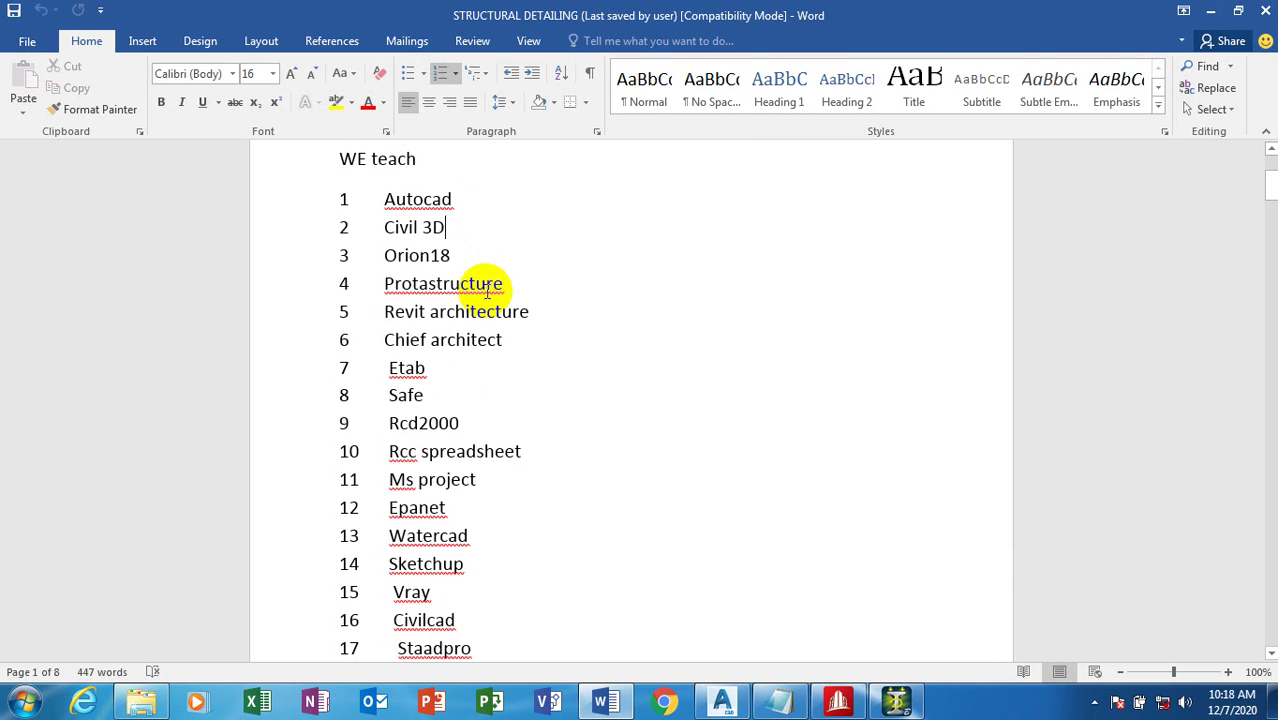
{"action": "left_click", "coordinate": [460, 257]}
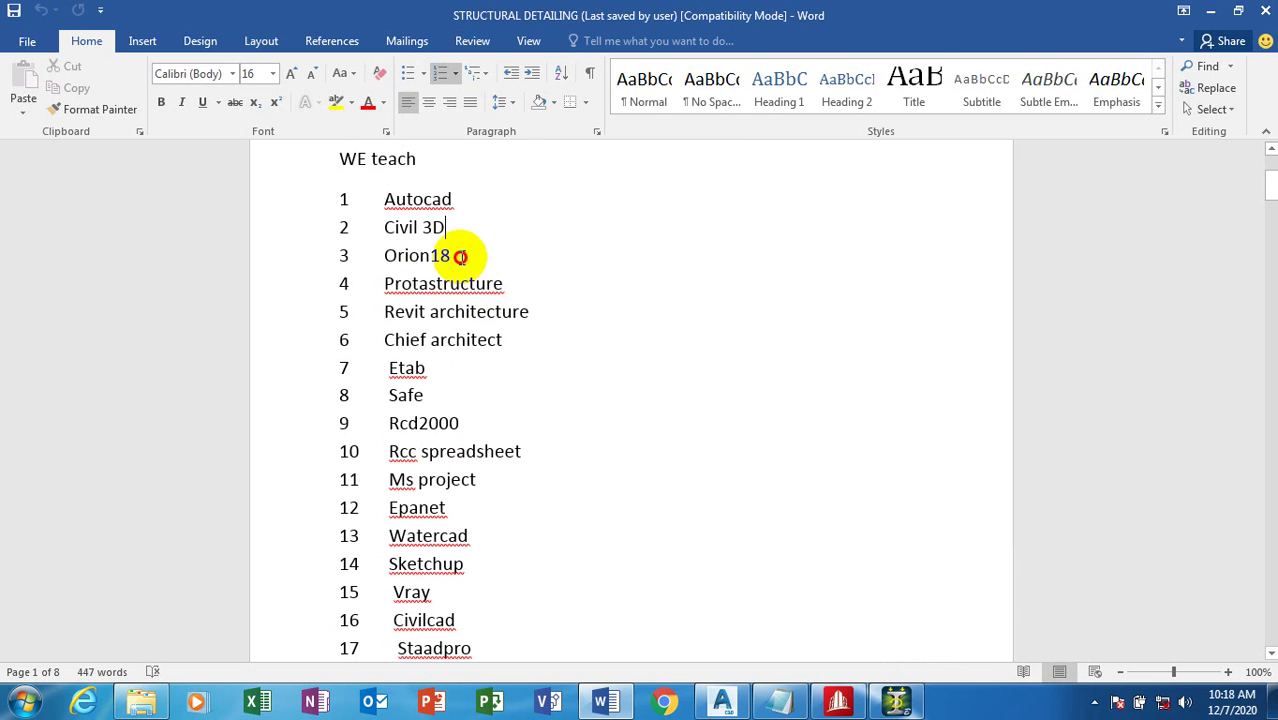
{"action": "left_click", "coordinate": [533, 286]}
{"action": "scroll", "coordinate": [539, 307], "scroll_direction": "up", "scroll_amount": 5}
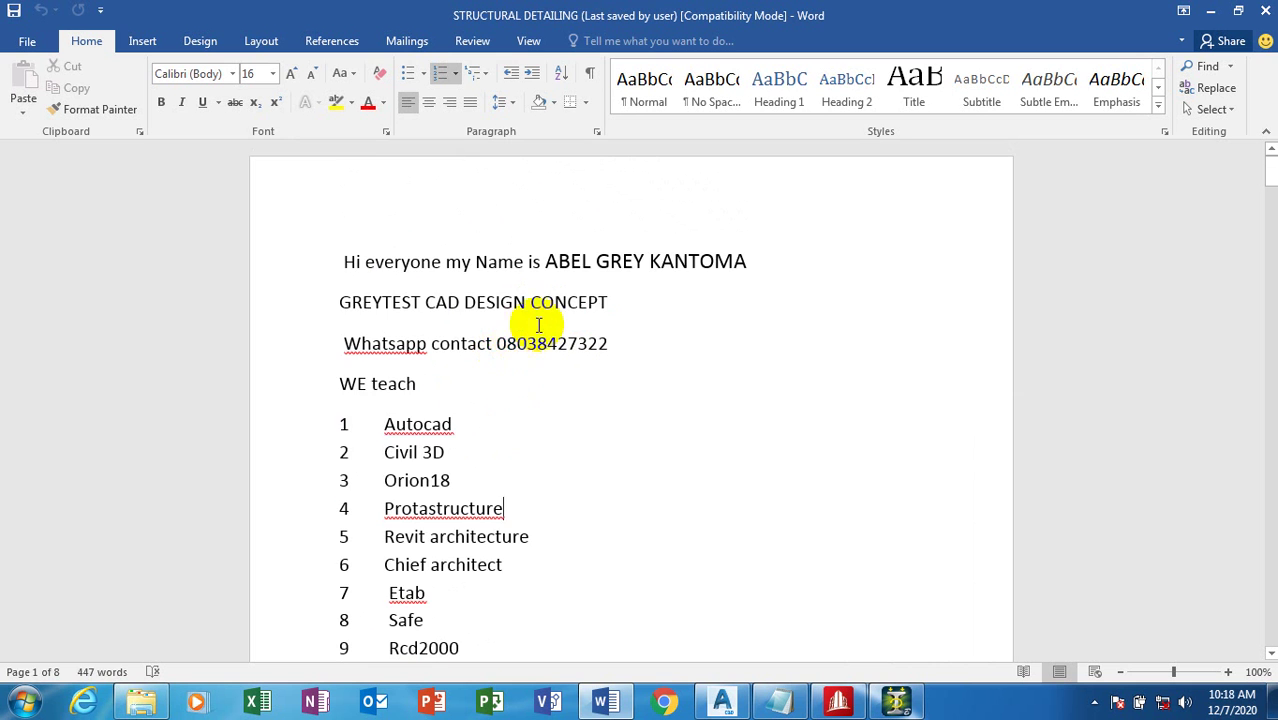
{"action": "scroll", "coordinate": [556, 314], "scroll_direction": "down", "scroll_amount": 11}
{"action": "scroll", "coordinate": [576, 377], "scroll_direction": "up", "scroll_amount": 4}
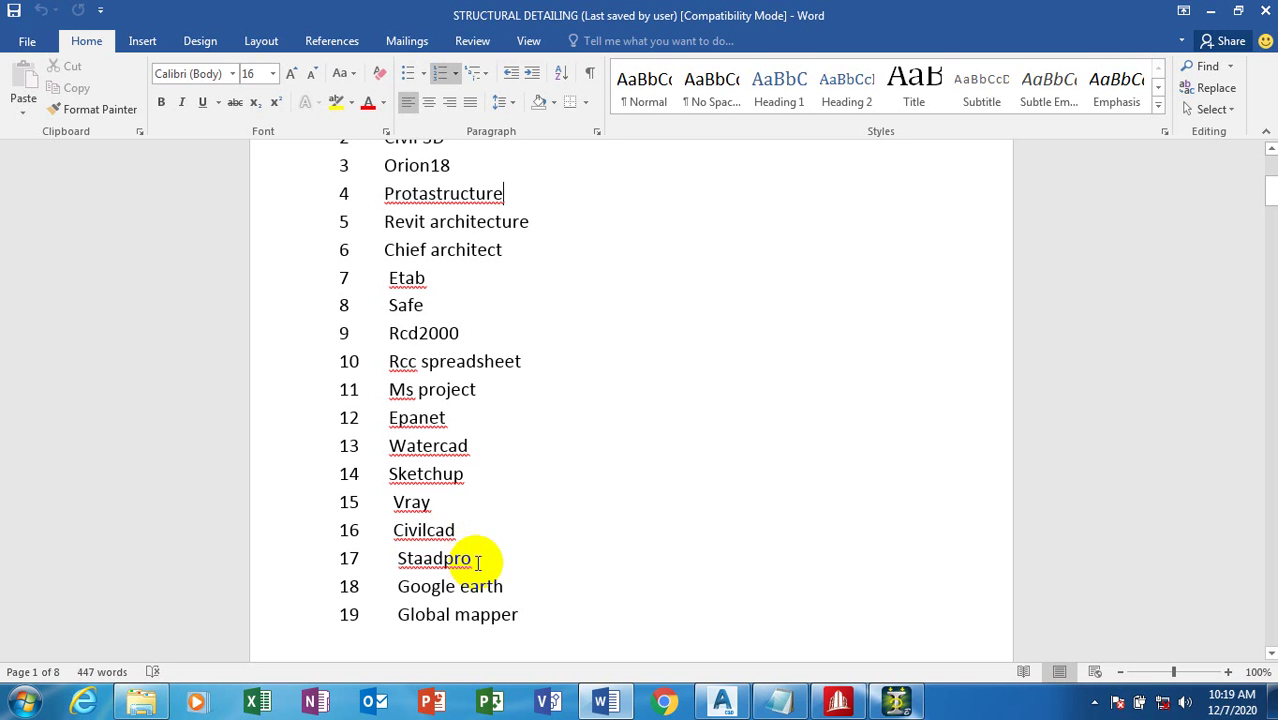
{"action": "scroll", "coordinate": [405, 580], "scroll_direction": "up", "scroll_amount": 2}
{"action": "scroll", "coordinate": [424, 563], "scroll_direction": "down", "scroll_amount": 2}
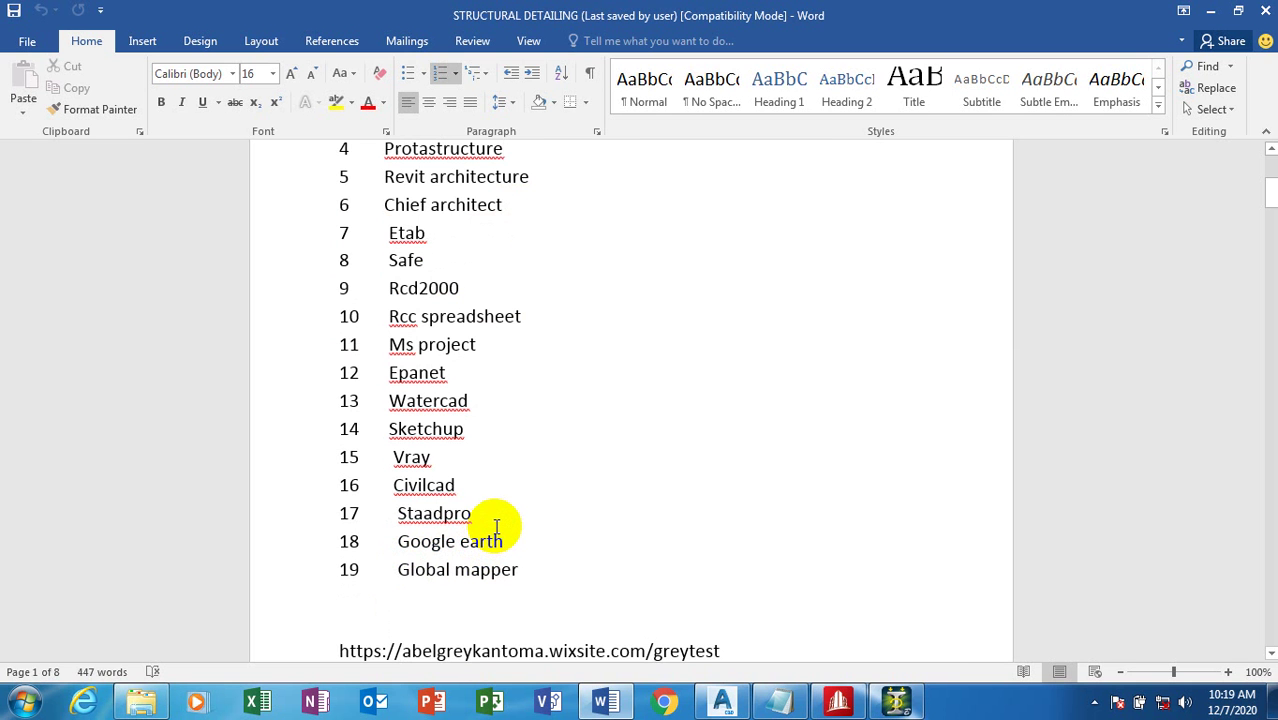
{"action": "scroll", "coordinate": [496, 526], "scroll_direction": "up", "scroll_amount": 5}
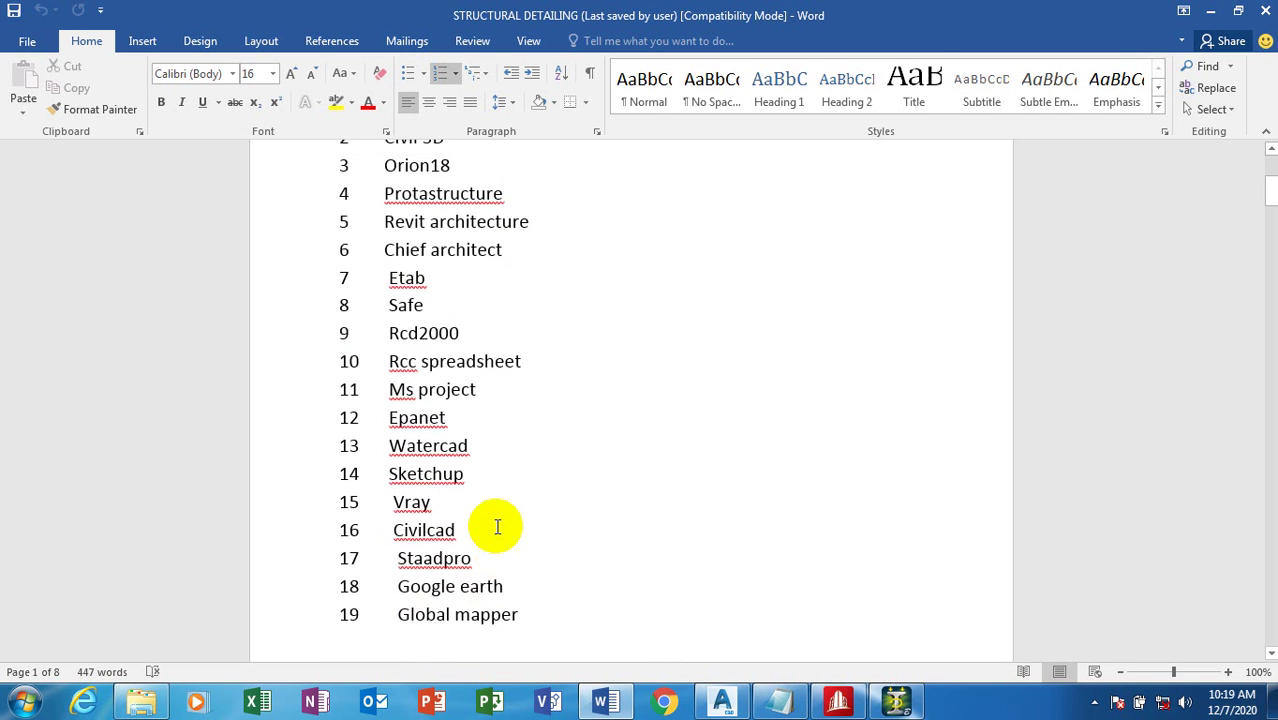
Switch to STAAD.Pro and create a Space project named 3d frame1 in metres and kilonewtons, starting with Add Beam.
{"action": "left_click", "coordinate": [897, 700]}
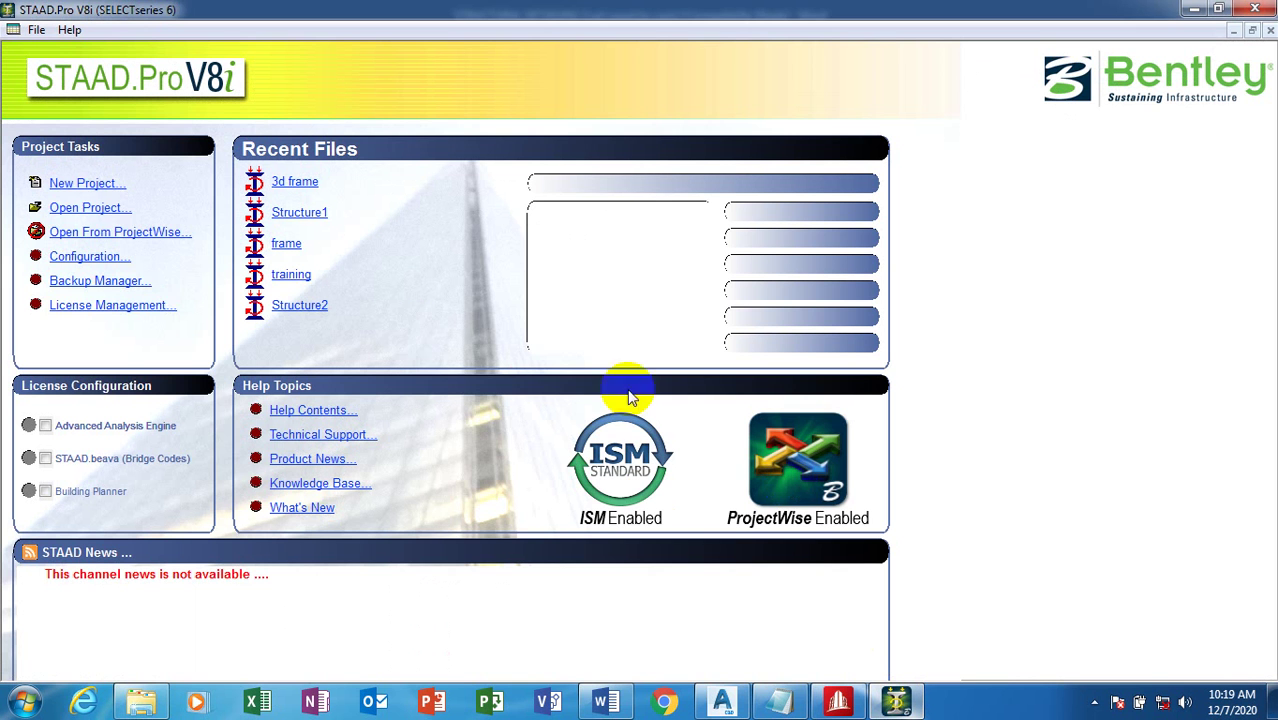
{"action": "left_click", "coordinate": [70, 184]}
{"action": "left_click", "coordinate": [445, 202]}
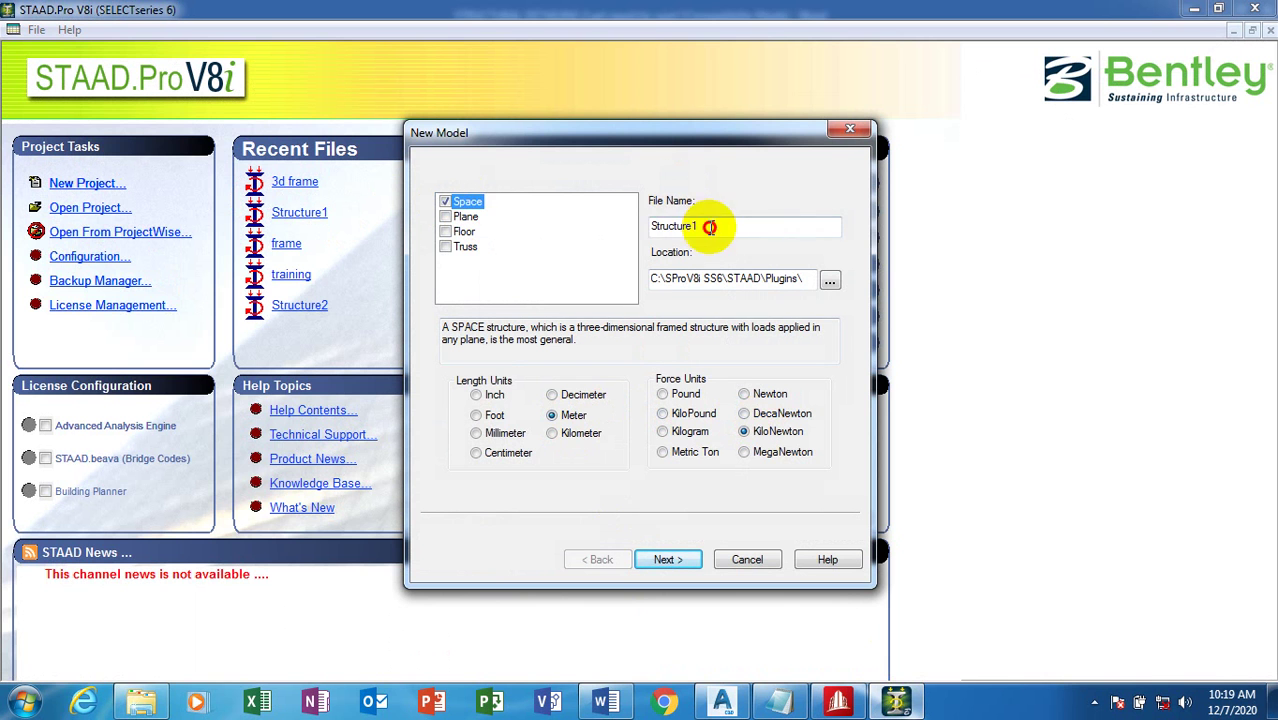
{"action": "left_click_drag", "start_coordinate": [720, 226], "coordinate": [645, 226]}
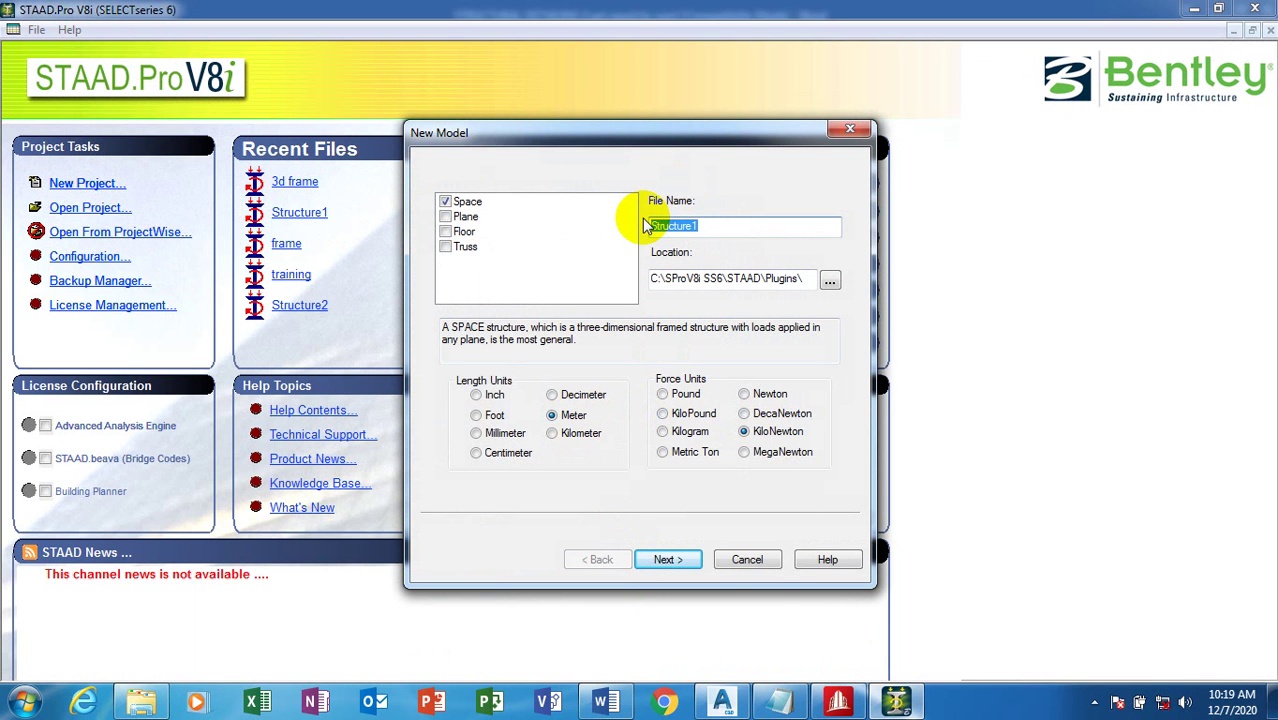
{"action": "type", "text": "3d frame"}
{"action": "type", "text": "1"}
{"action": "left_click", "coordinate": [668, 560]}
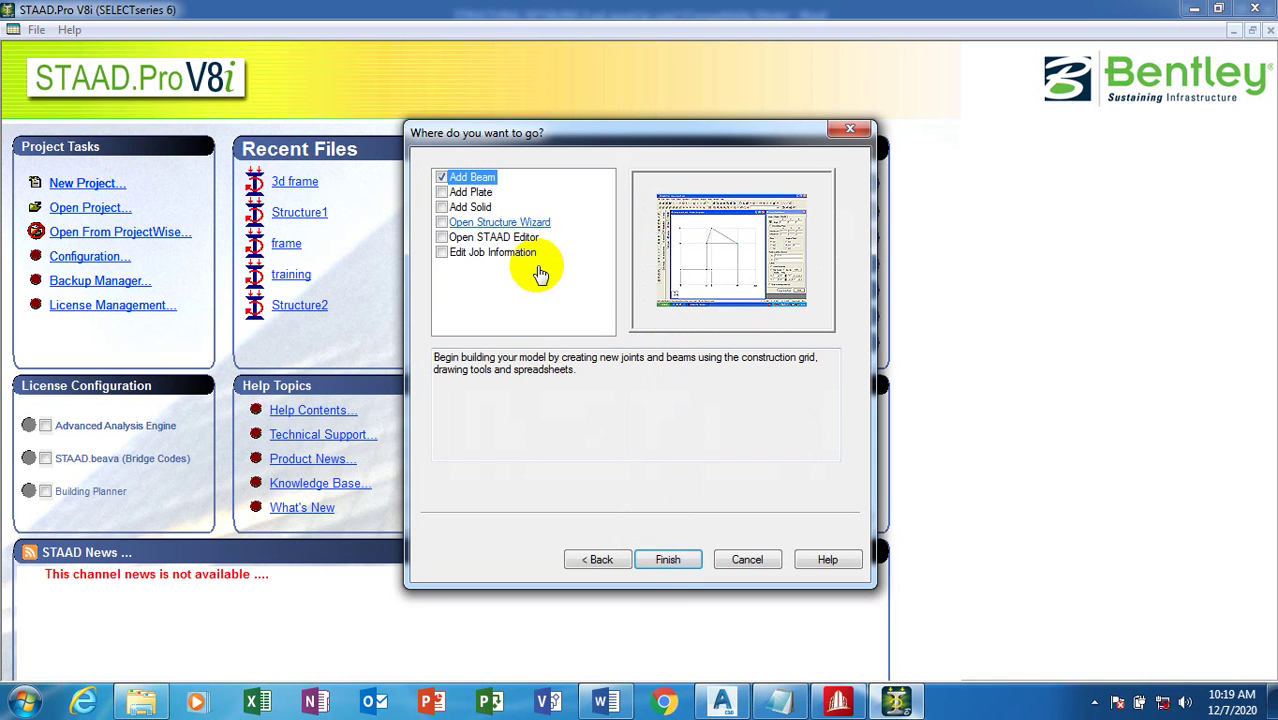
{"action": "left_click", "coordinate": [668, 560]}
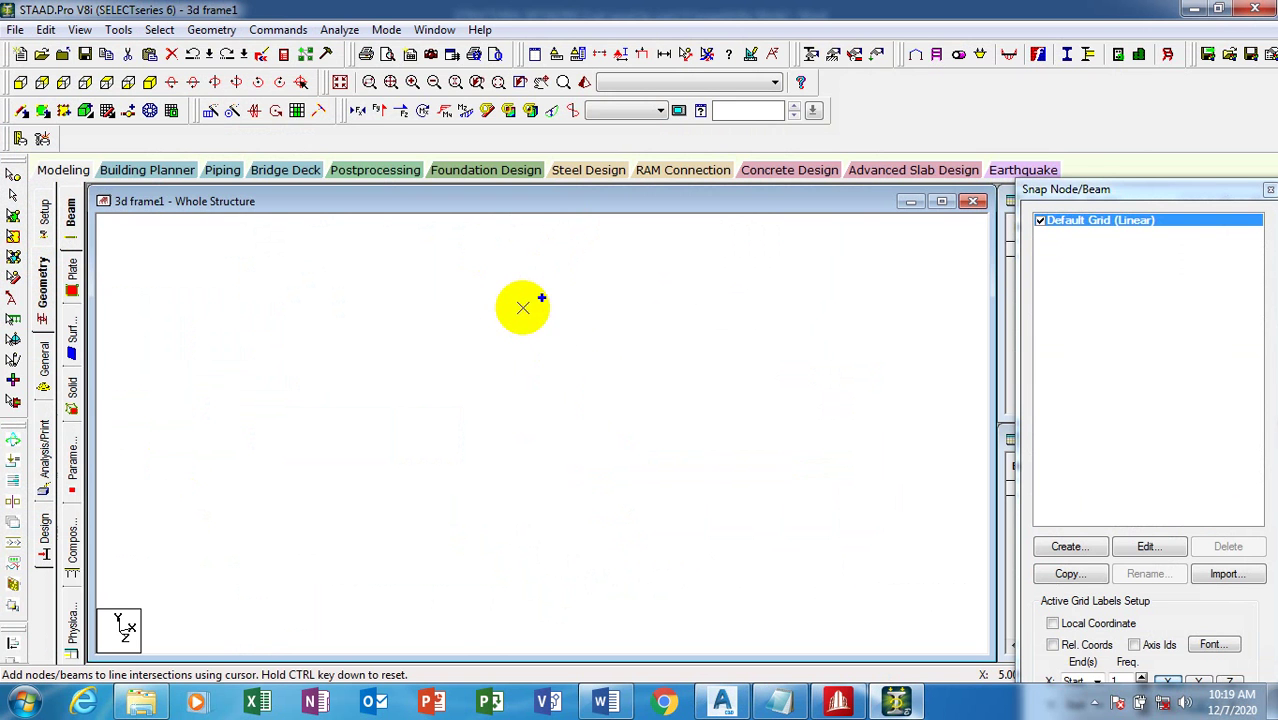
Dismiss the Snap Node/Beam grid tool and run the Structure Wizard.
{"action": "left_click", "coordinate": [211, 30]}
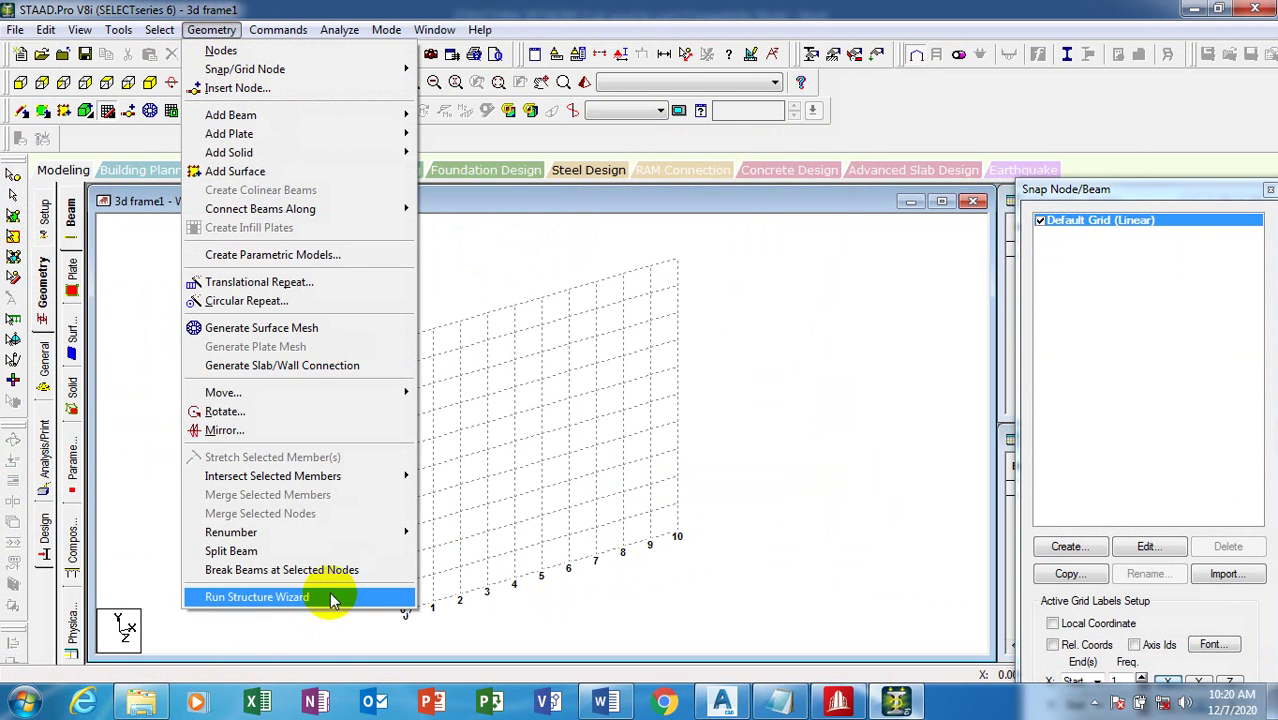
{"action": "left_click", "coordinate": [727, 410]}
{"action": "left_click", "coordinate": [678, 259]}
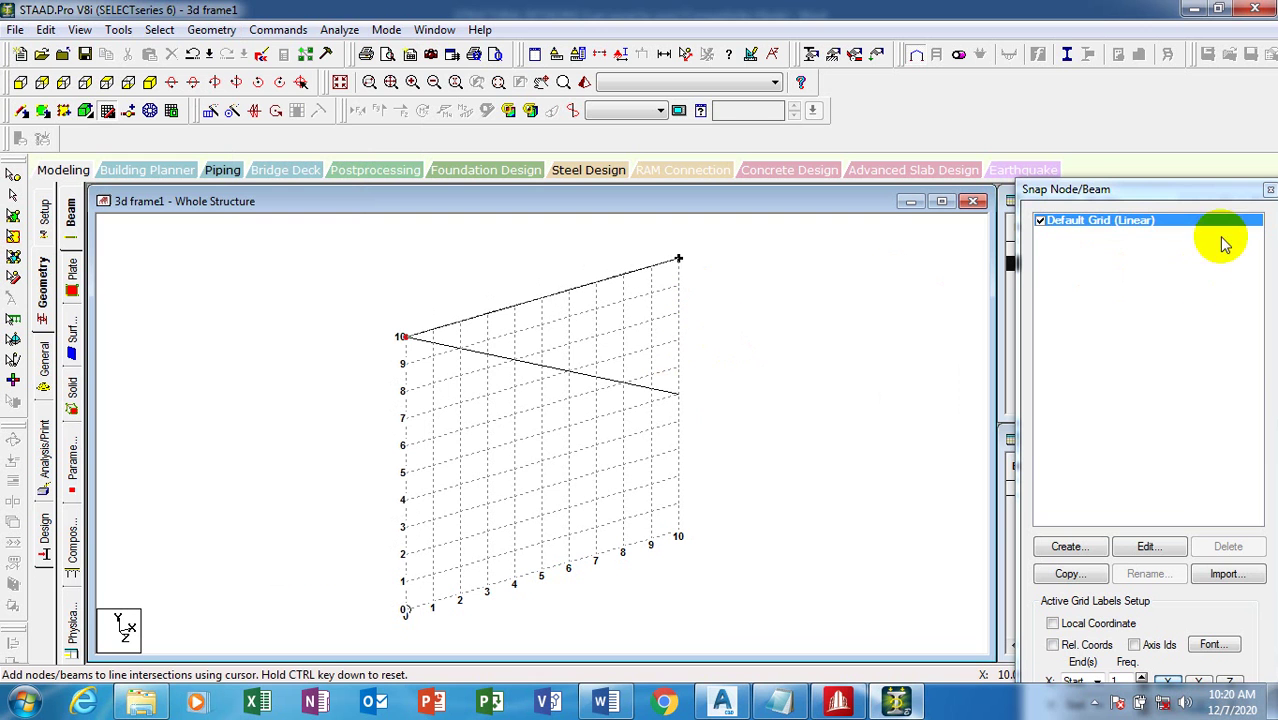
{"action": "left_click", "coordinate": [1270, 189]}
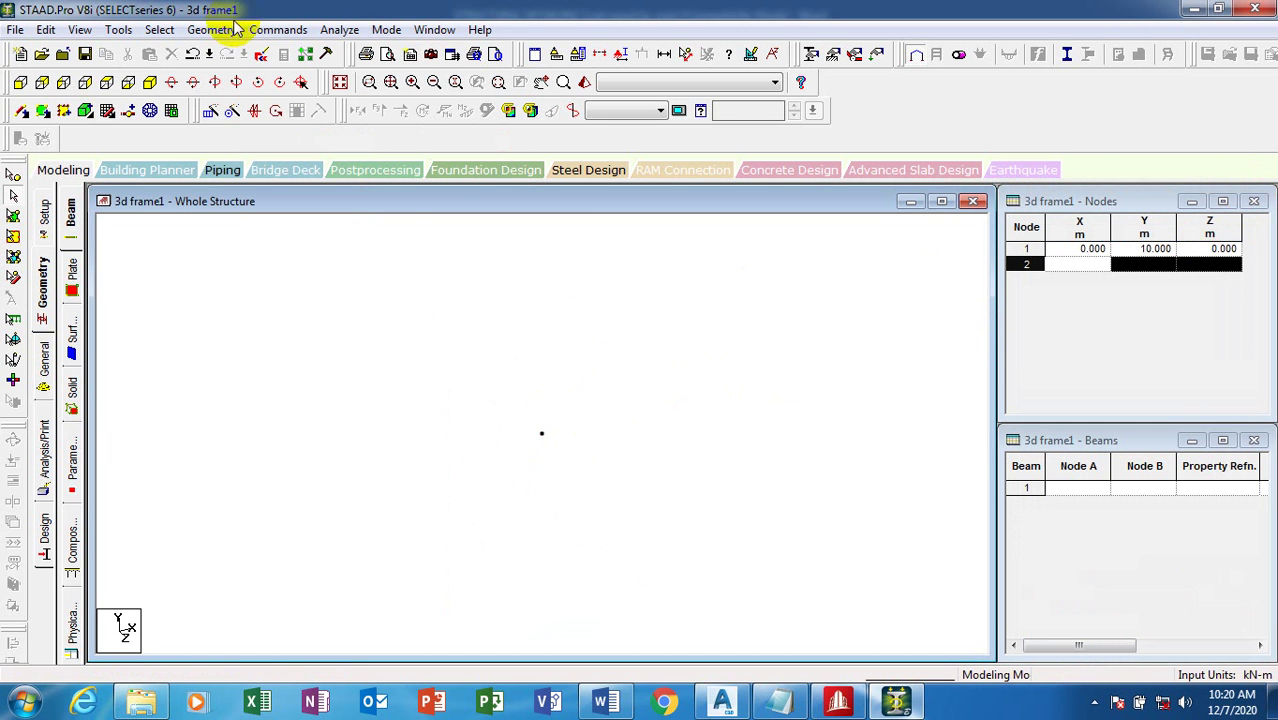
{"action": "left_click", "coordinate": [210, 30]}
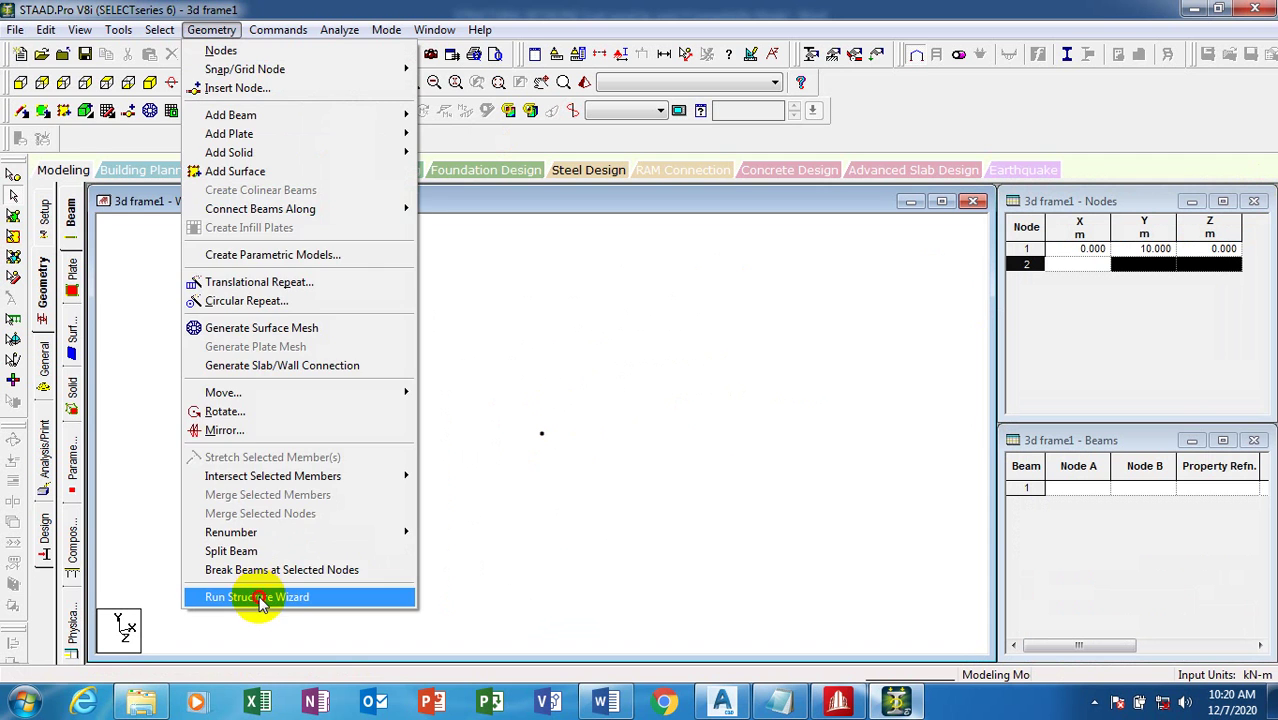
{"action": "left_click", "coordinate": [257, 596]}
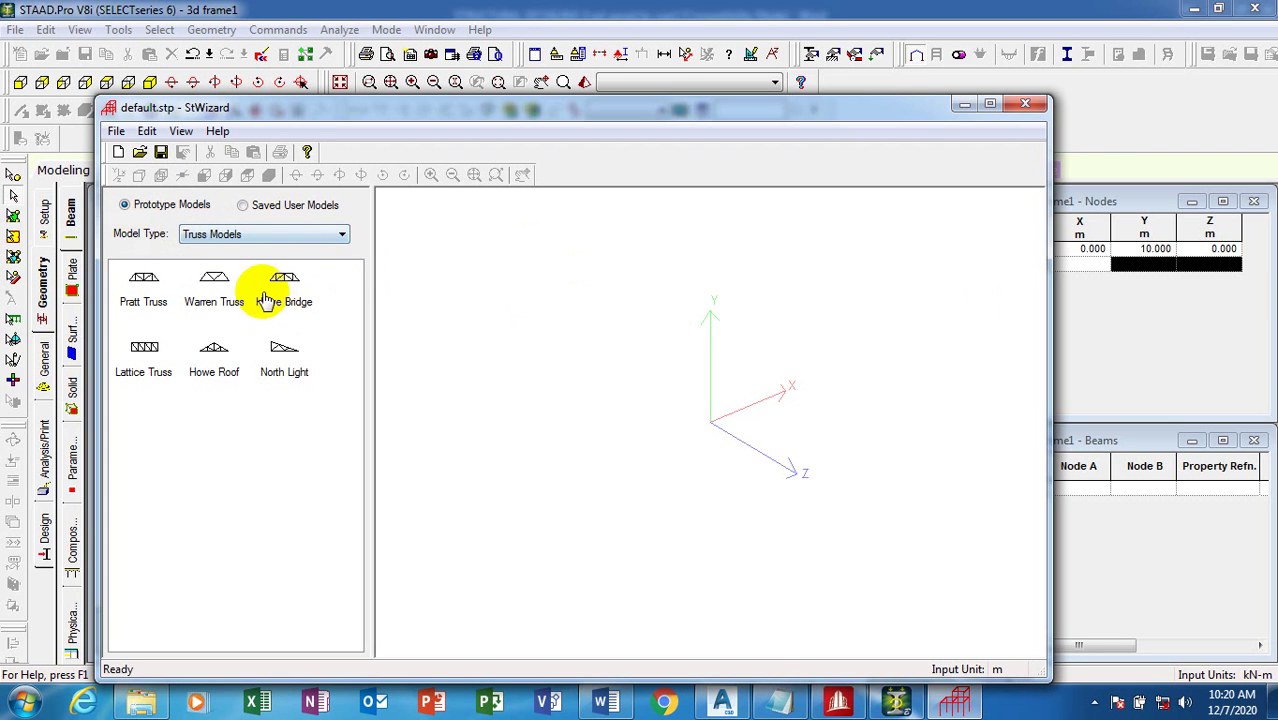
Set the Structure Wizard's prototype model type to Frame Models.
{"action": "left_click", "coordinate": [206, 348]}
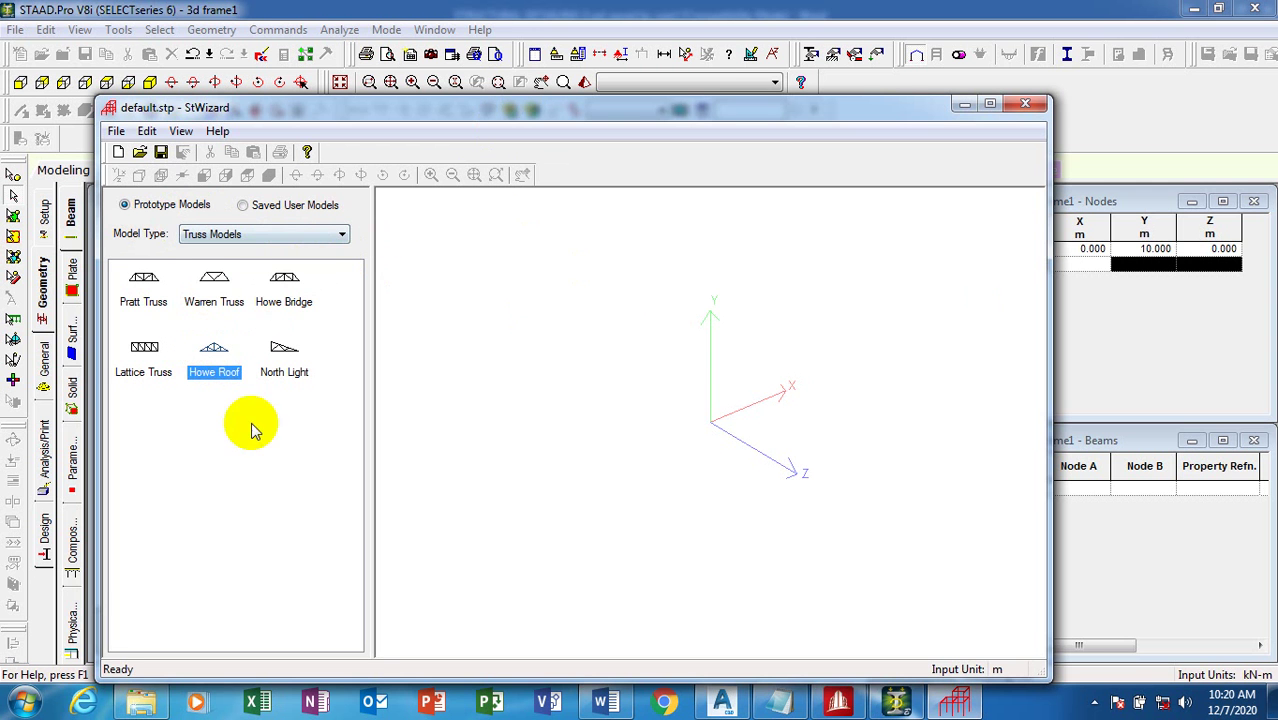
{"action": "left_click_drag", "start_coordinate": [530, 100], "coordinate": [405, 256]}
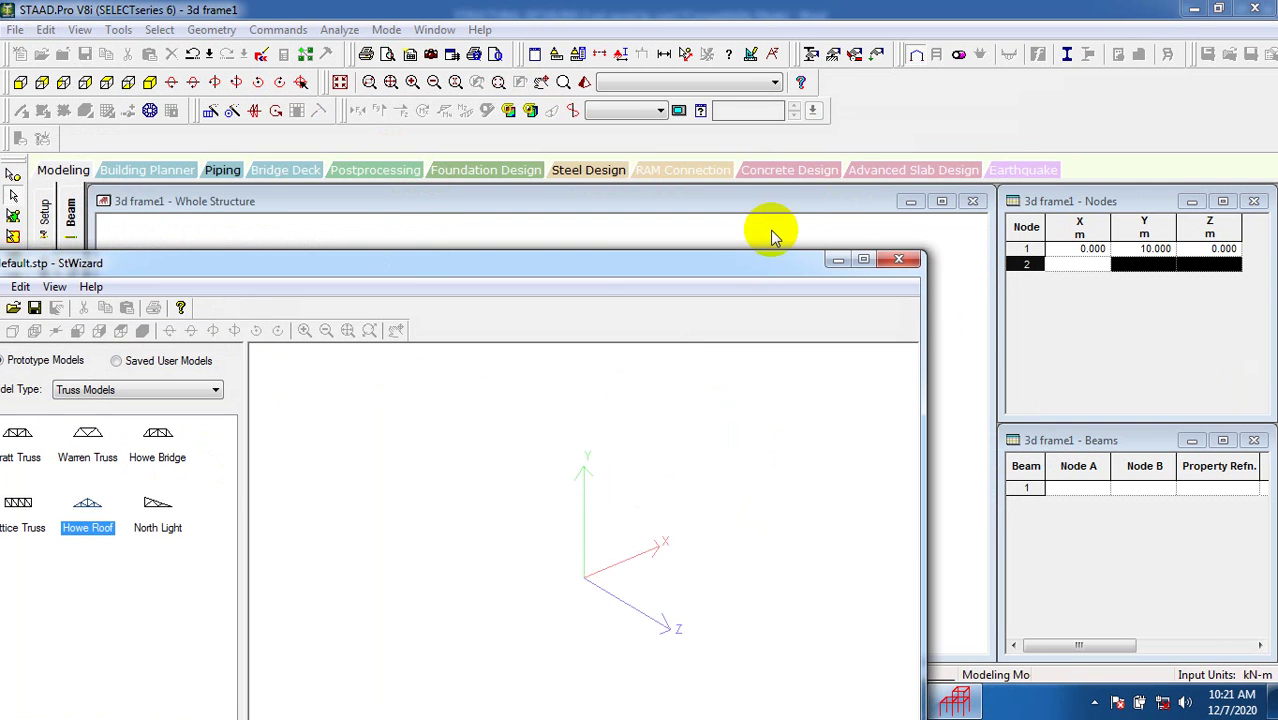
{"action": "left_click_drag", "start_coordinate": [556, 268], "coordinate": [766, 162]}
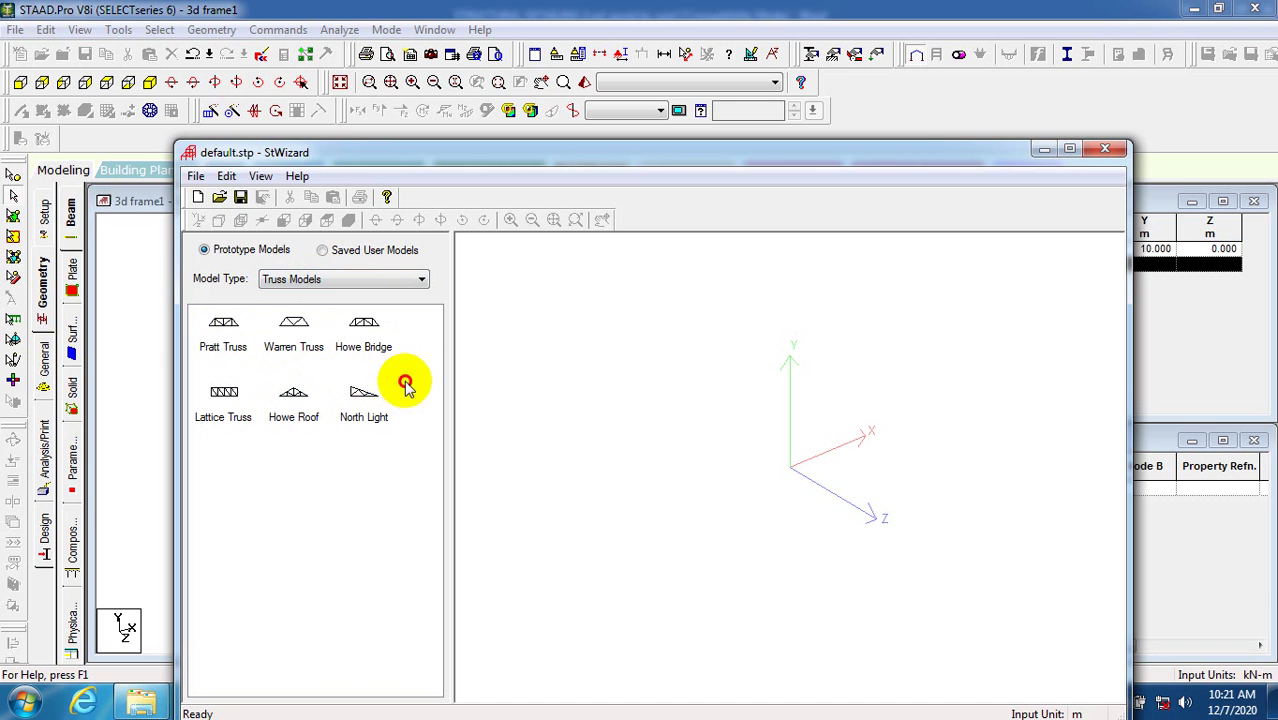
{"action": "left_click", "coordinate": [352, 279]}
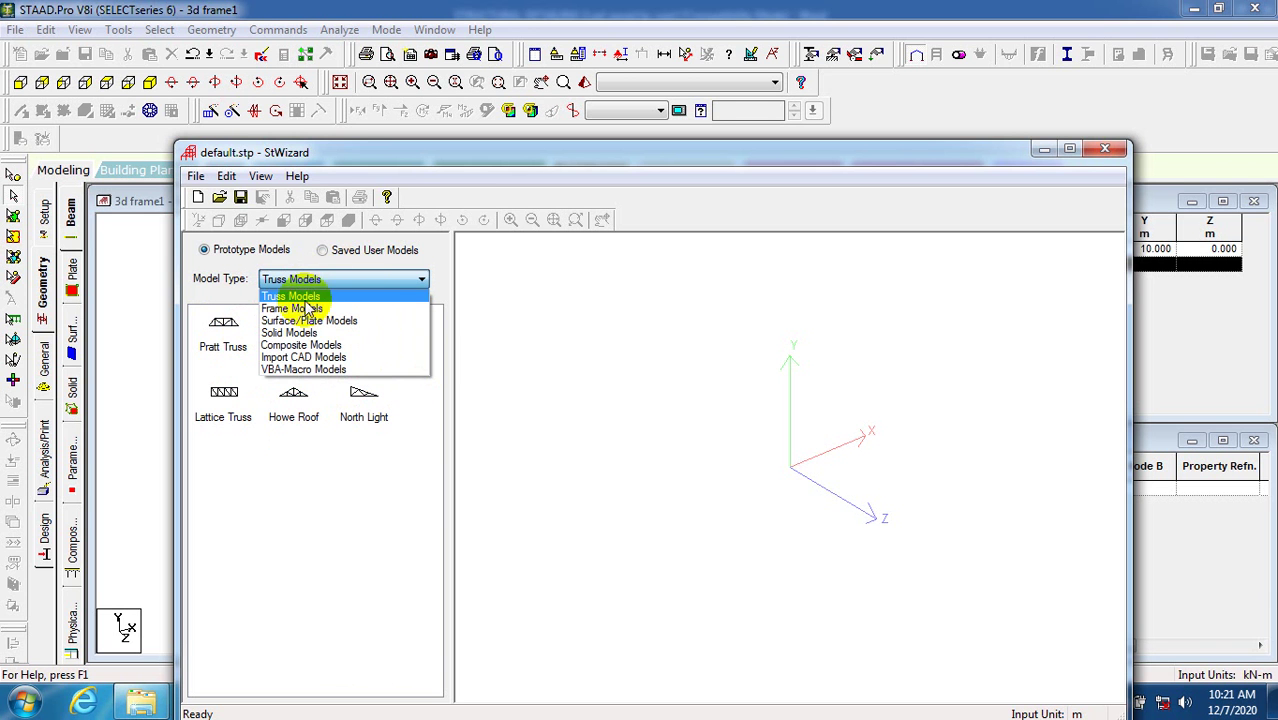
{"action": "left_click", "coordinate": [299, 309]}
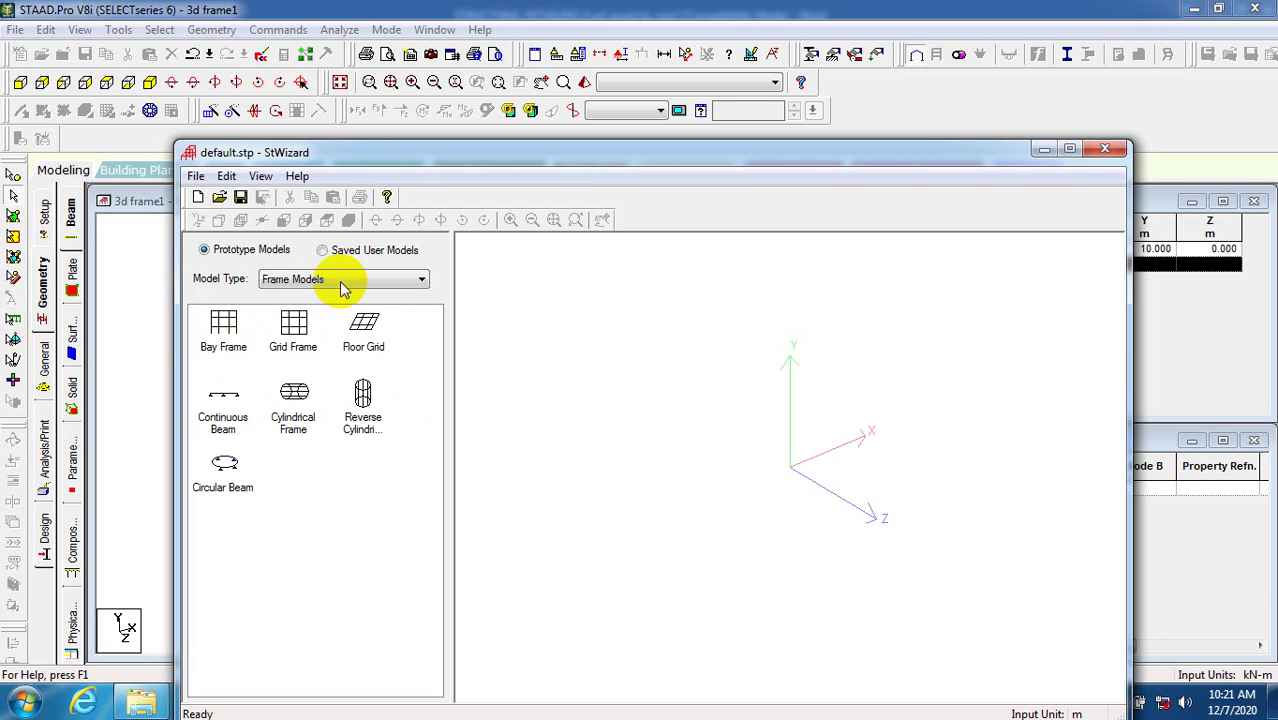
{"action": "left_click", "coordinate": [377, 346]}
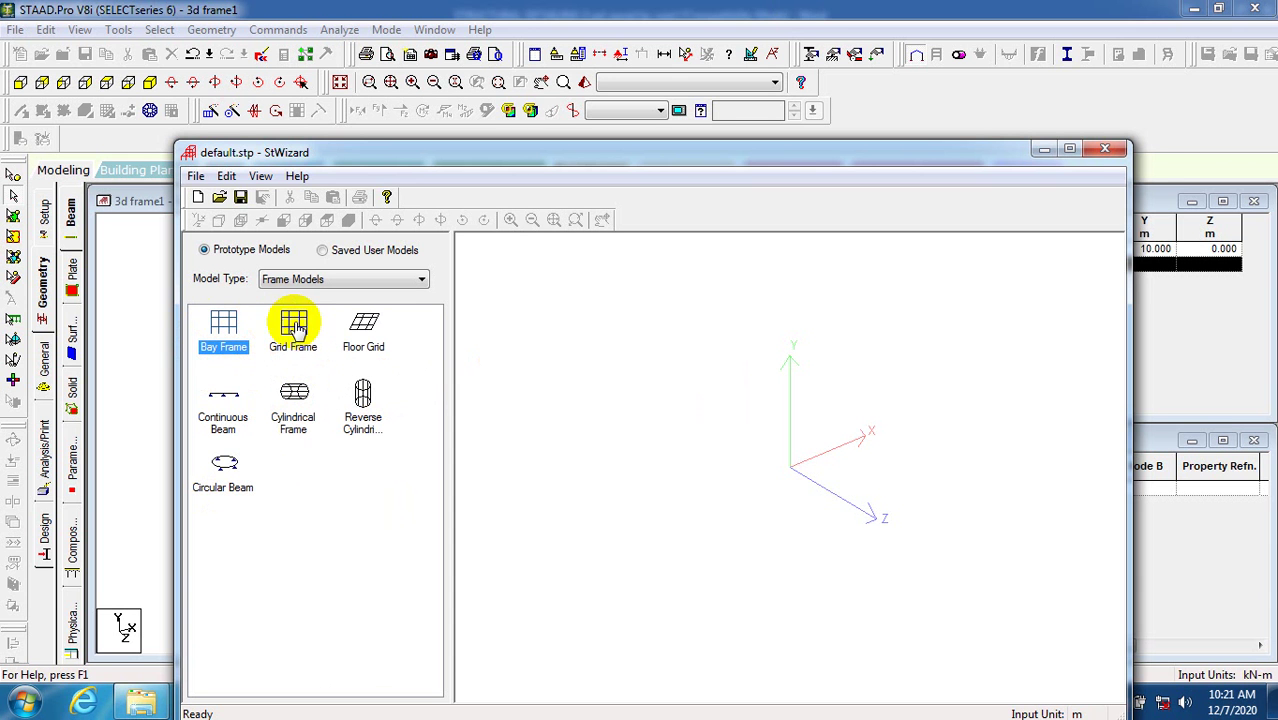
{"action": "double_click", "coordinate": [226, 330]}
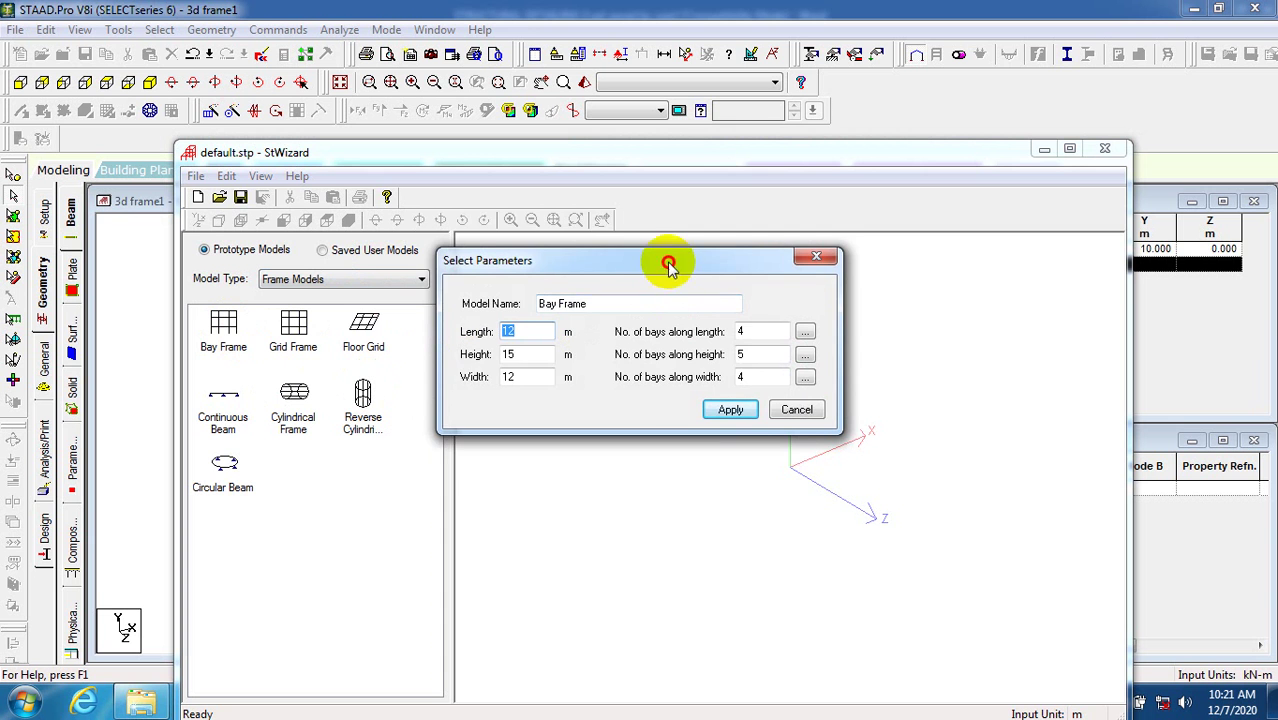
{"action": "left_click_drag", "start_coordinate": [669, 263], "coordinate": [652, 224]}
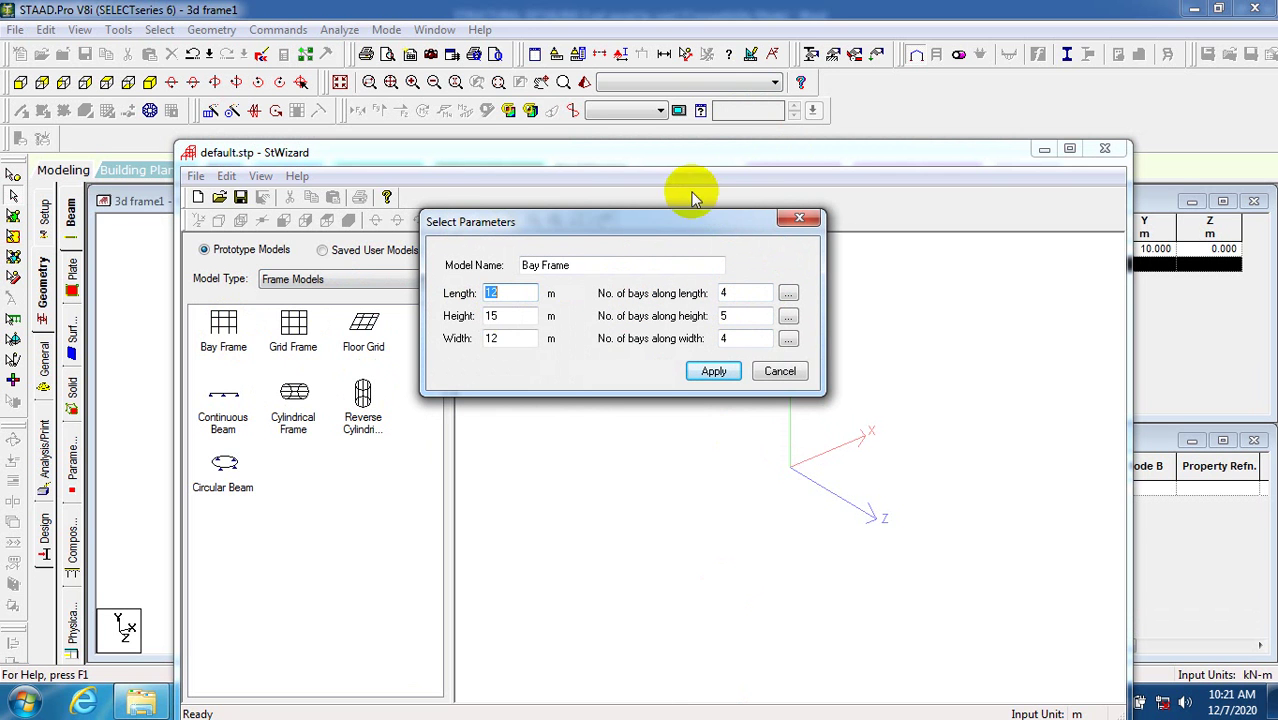
{"action": "left_click", "coordinate": [636, 162]}
{"action": "left_click", "coordinate": [698, 221]}
{"action": "left_click_drag", "start_coordinate": [697, 222], "coordinate": [745, 169]}
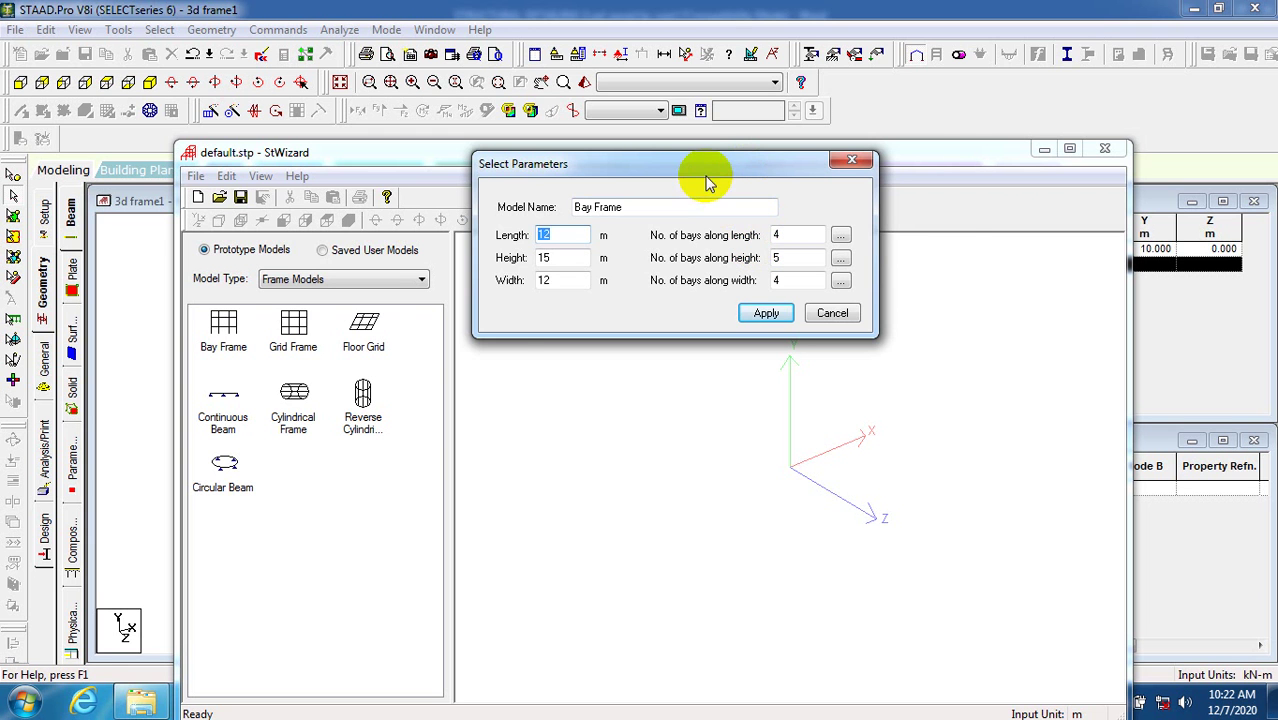
{"action": "left_click_drag", "start_coordinate": [692, 172], "coordinate": [772, 126]}
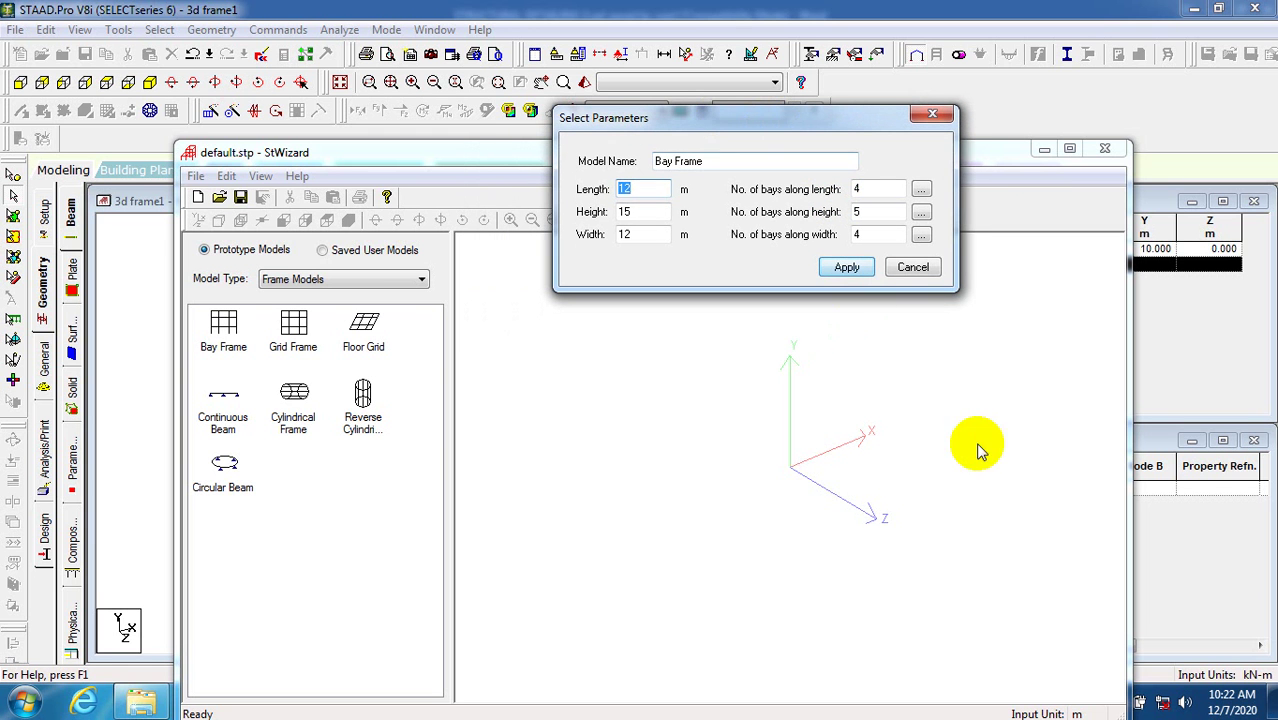
{"action": "left_click", "coordinate": [931, 118]}
Switch to AutoCAD Civil 3D and examine the bay spacings of the grid plan in auto file tutorial.dxf.
{"action": "left_click_drag", "start_coordinate": [884, 155], "coordinate": [856, 68]}
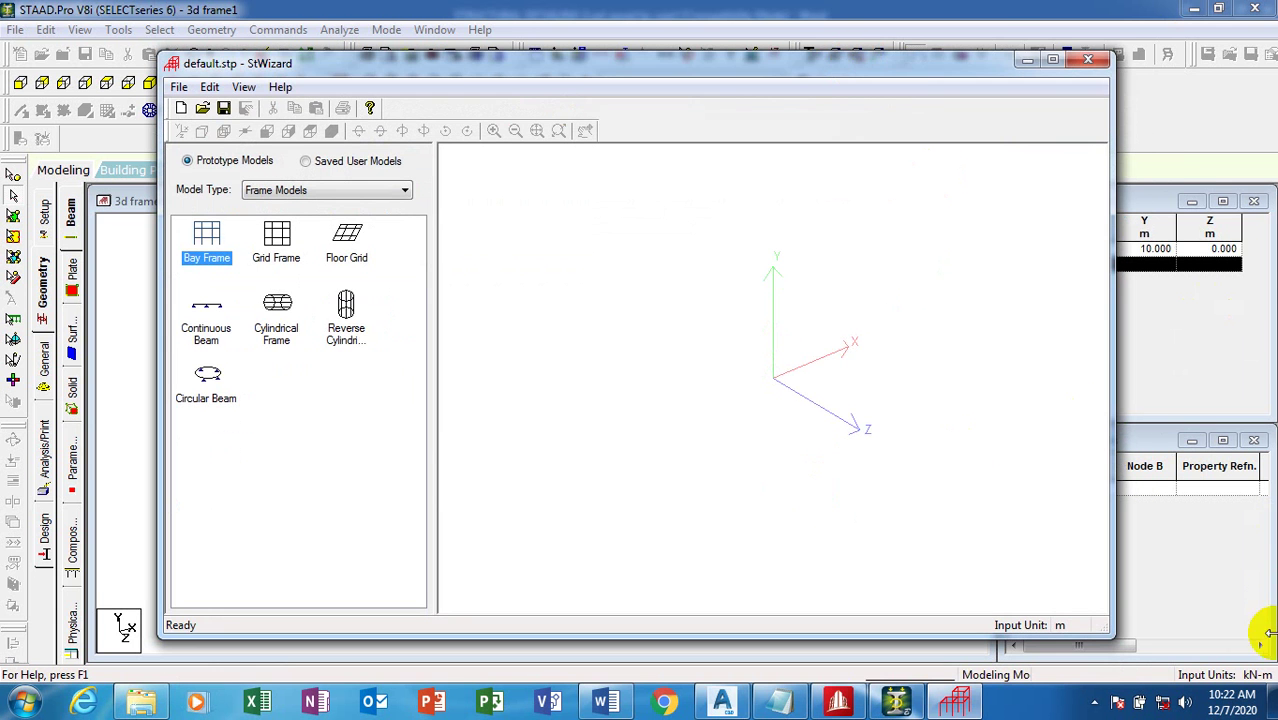
{"action": "left_click", "coordinate": [1273, 707]}
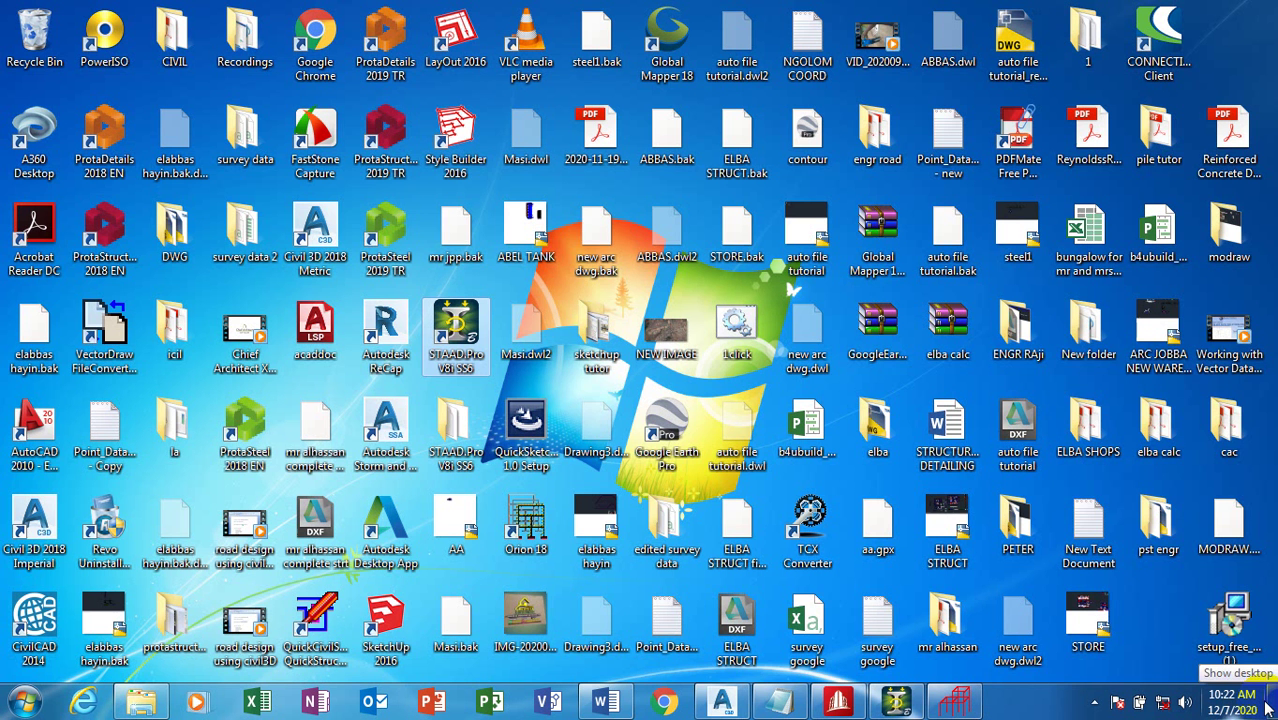
{"action": "left_click", "coordinate": [718, 703]}
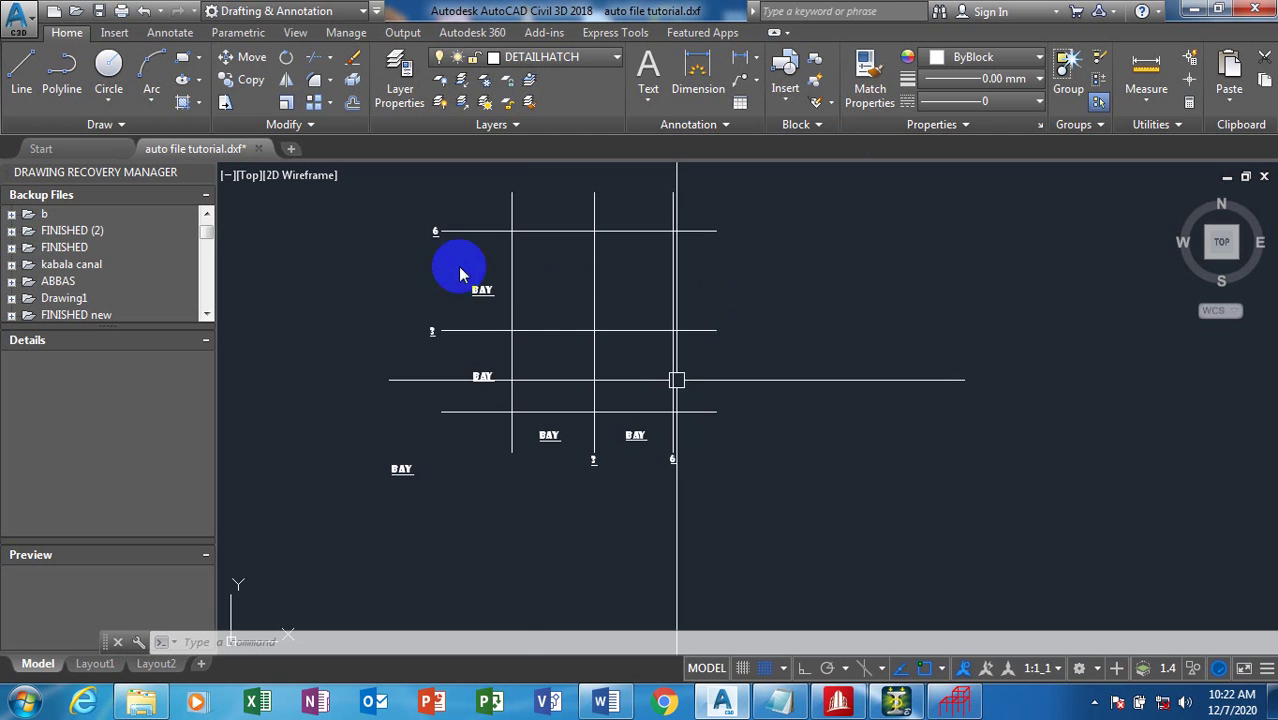
{"action": "scroll", "coordinate": [549, 420], "scroll_direction": "up", "scroll_amount": 4}
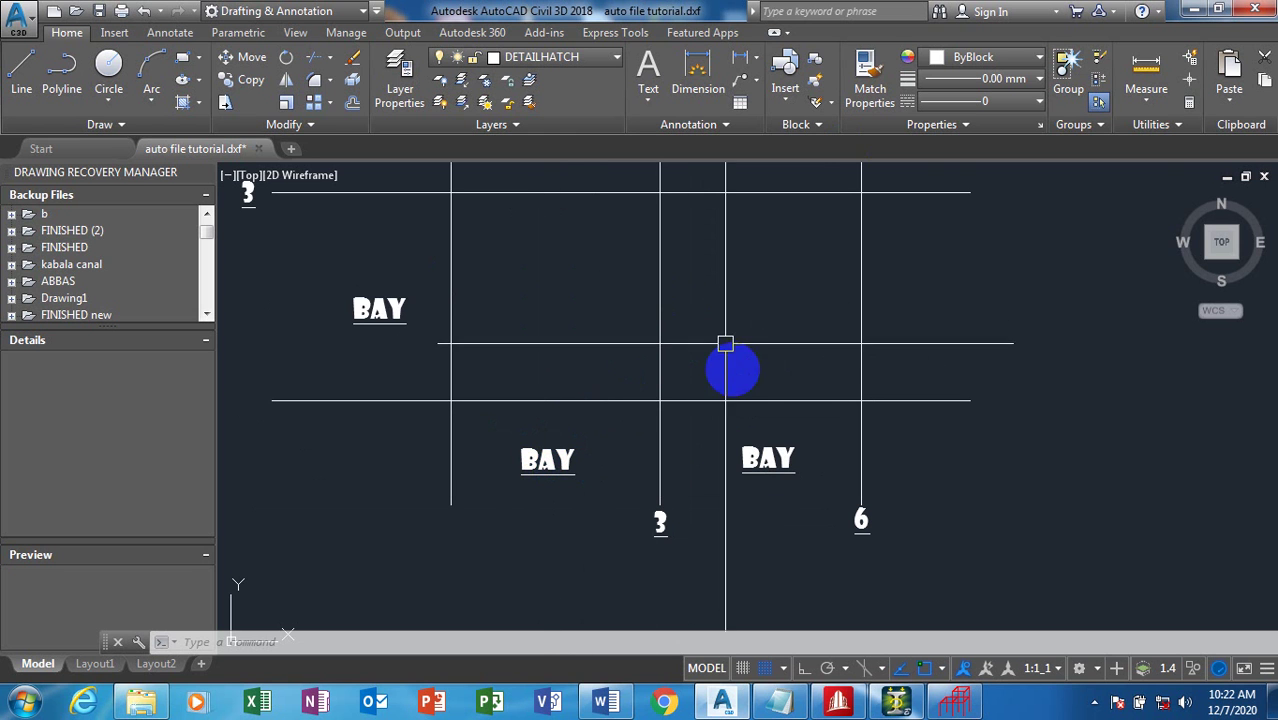
{"action": "scroll", "coordinate": [547, 507], "scroll_direction": "down", "scroll_amount": 4}
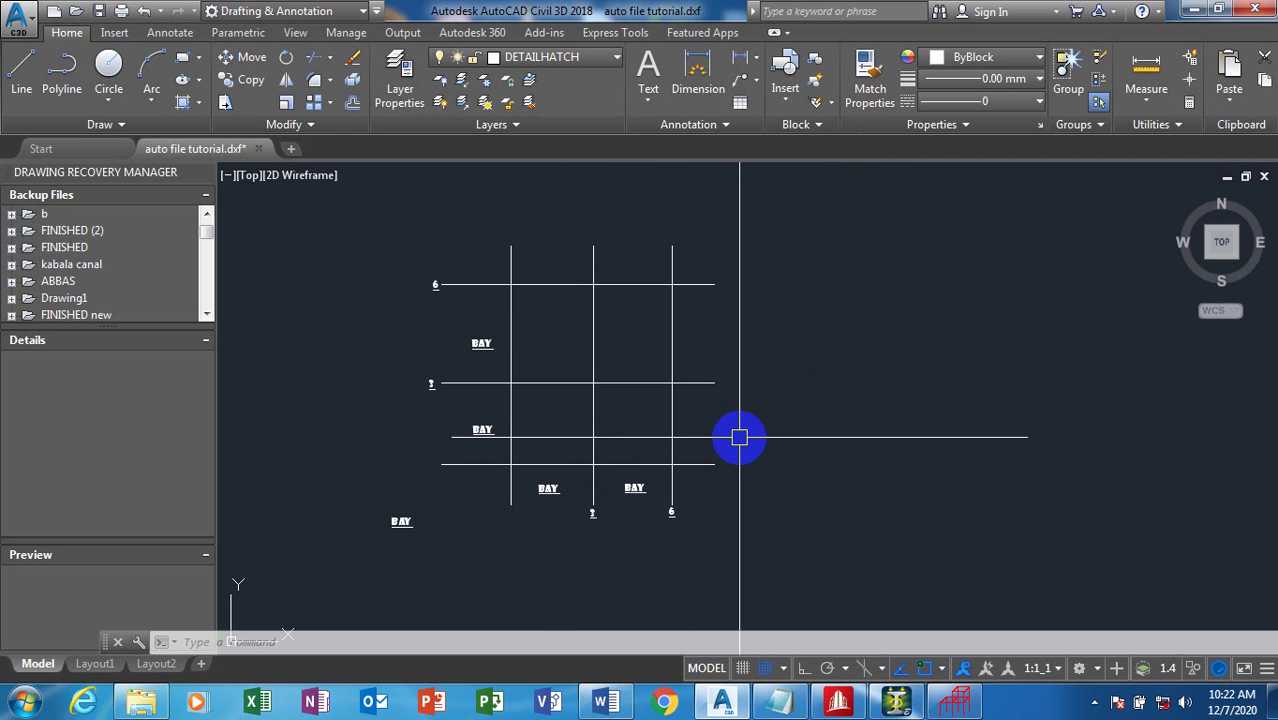
{"action": "key", "text": "Return"}
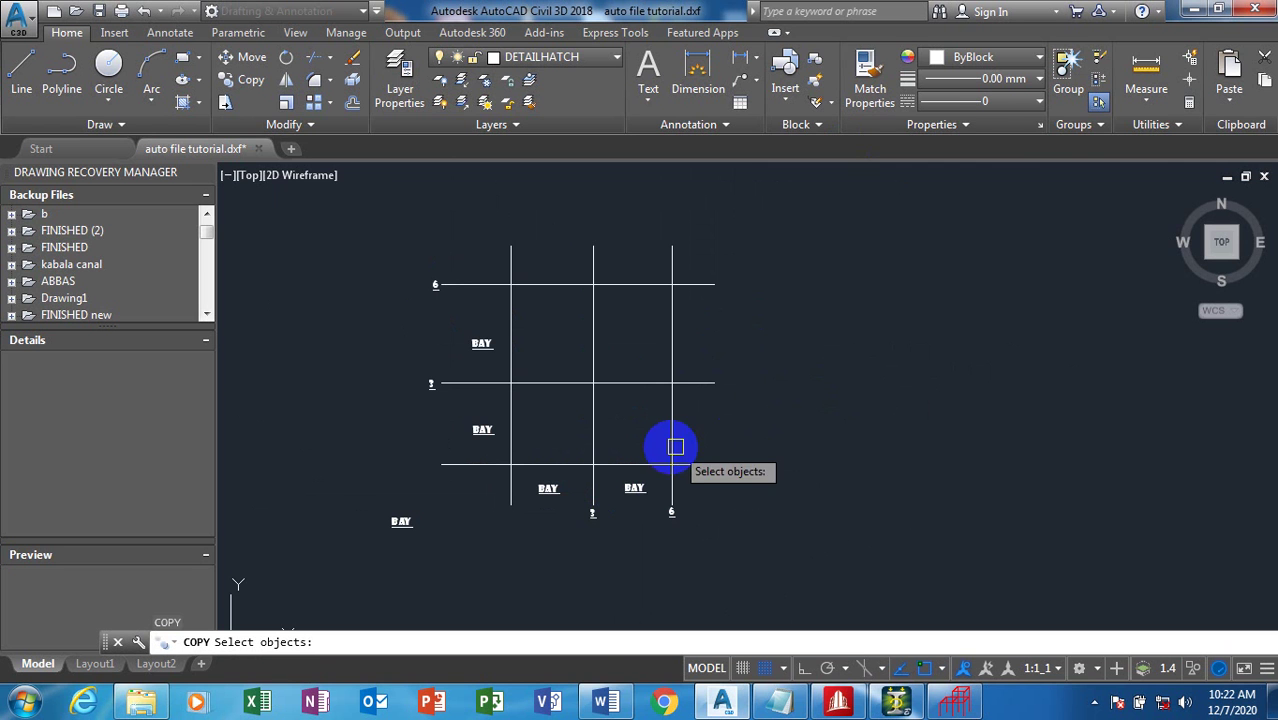
{"action": "left_click", "coordinate": [582, 437]}
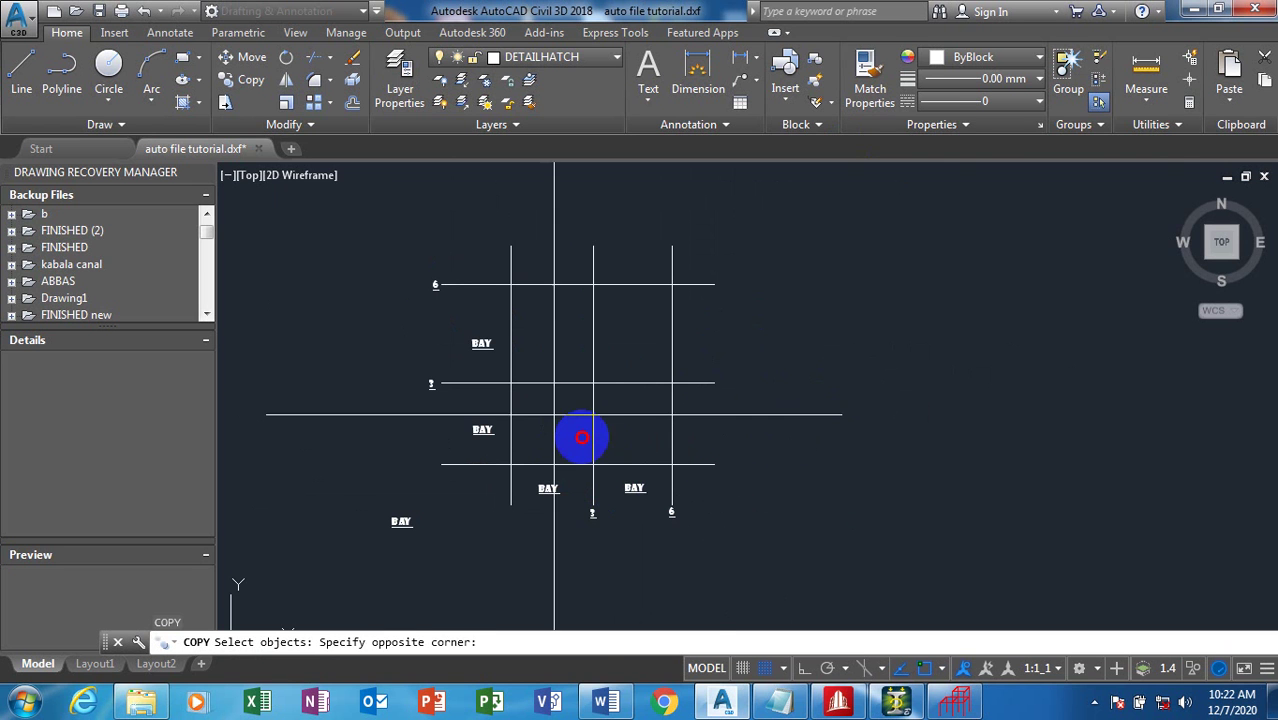
{"action": "left_click", "coordinate": [747, 528]}
{"action": "key", "text": "Return"}
{"action": "left_click", "coordinate": [607, 570]}
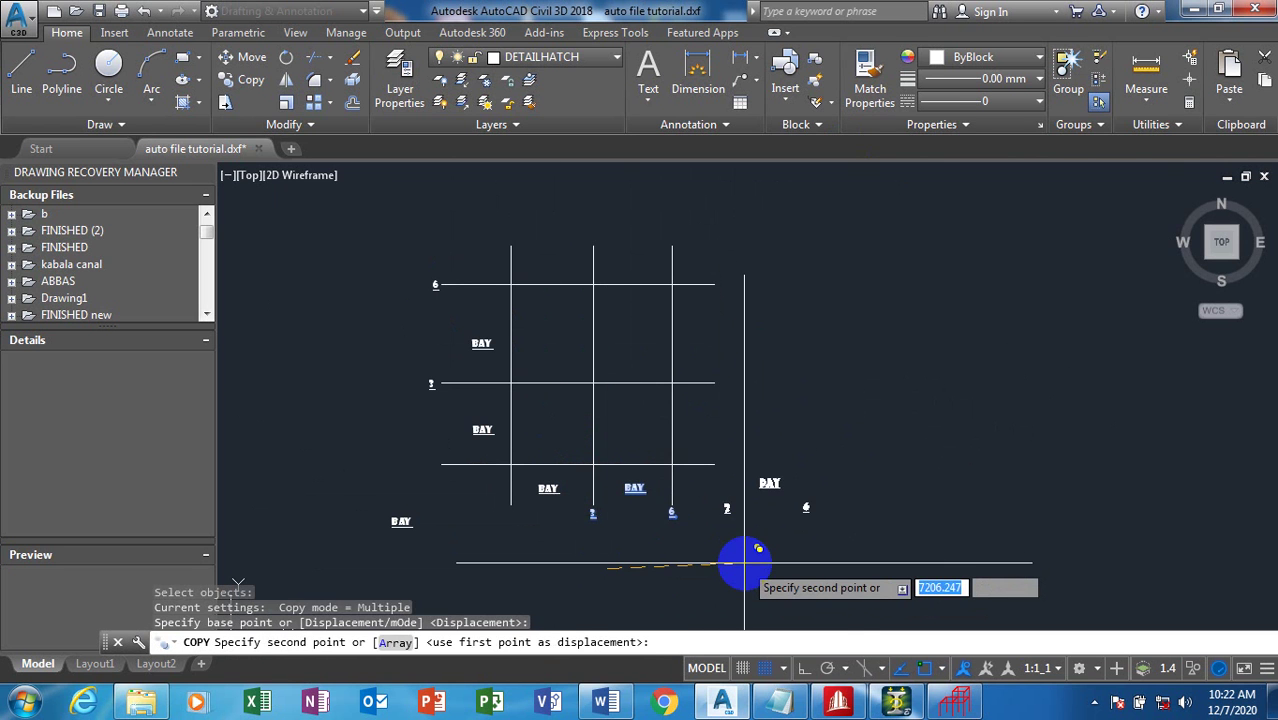
{"action": "key", "text": "Escape"}
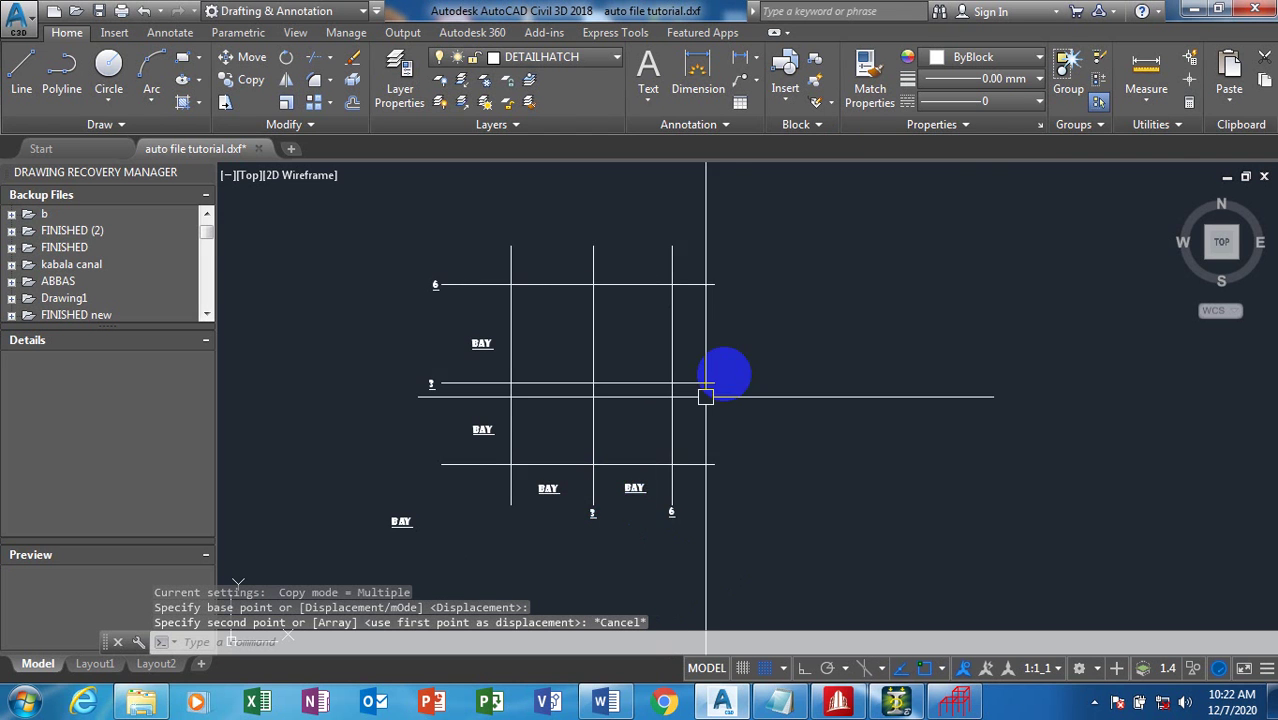
Draw a slanted line about 6130 units long at about 31° from the intersection of the uppermost horizontal and rightmost vertical grid lines.
{"action": "scroll", "coordinate": [727, 371], "scroll_direction": "down", "scroll_amount": 3}
{"action": "scroll", "coordinate": [687, 373], "scroll_direction": "up", "scroll_amount": 3}
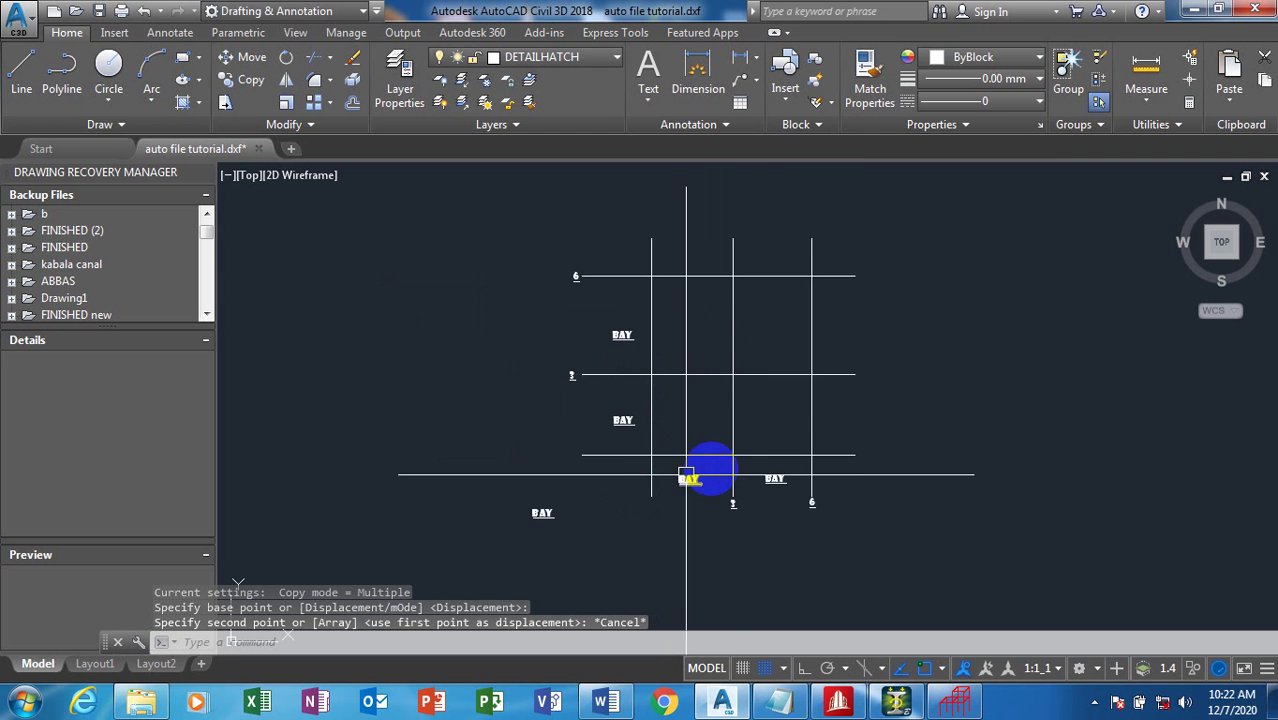
{"action": "scroll", "coordinate": [707, 476], "scroll_direction": "up", "scroll_amount": 4}
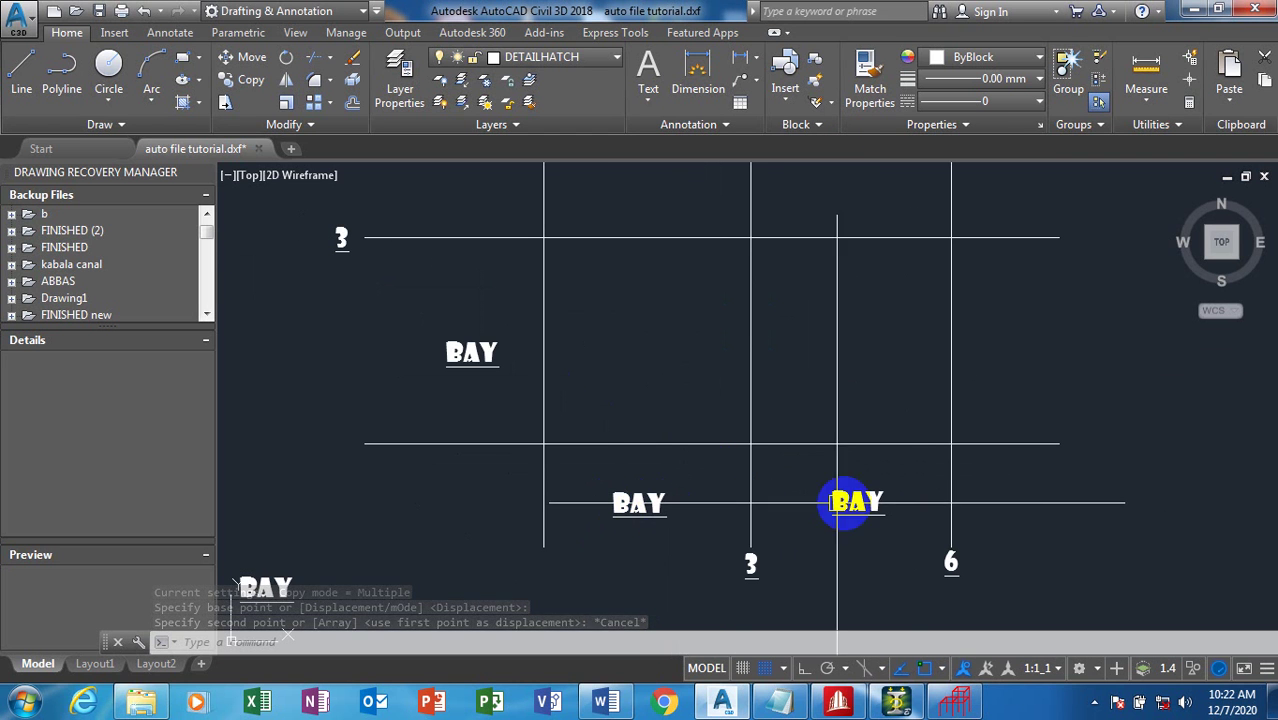
{"action": "scroll", "coordinate": [860, 555], "scroll_direction": "down", "scroll_amount": 4}
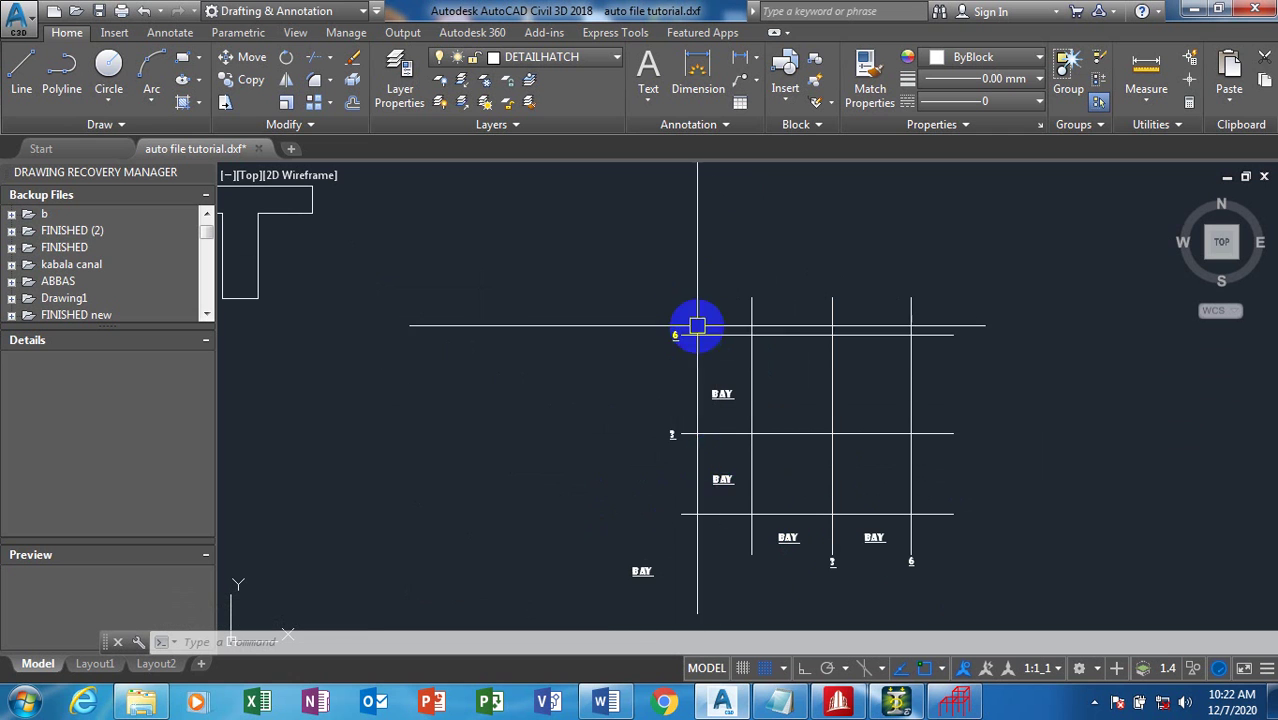
{"action": "scroll", "coordinate": [367, 406], "scroll_direction": "down", "scroll_amount": 2}
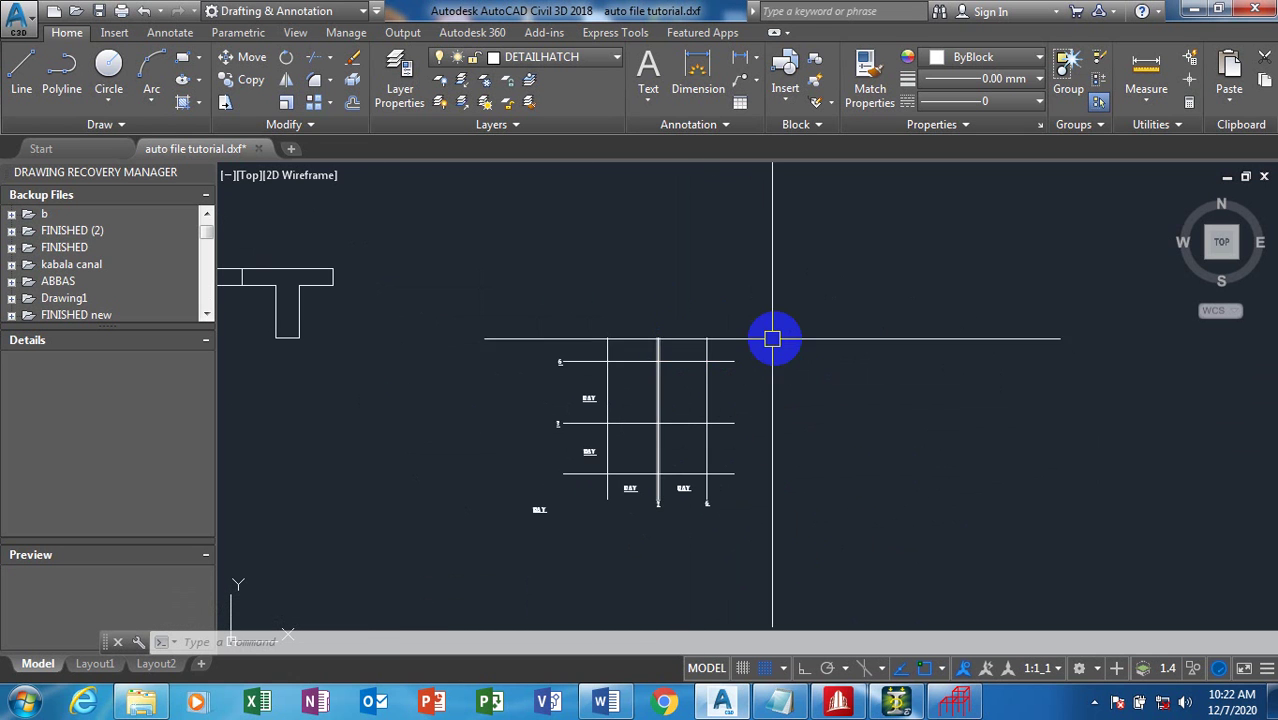
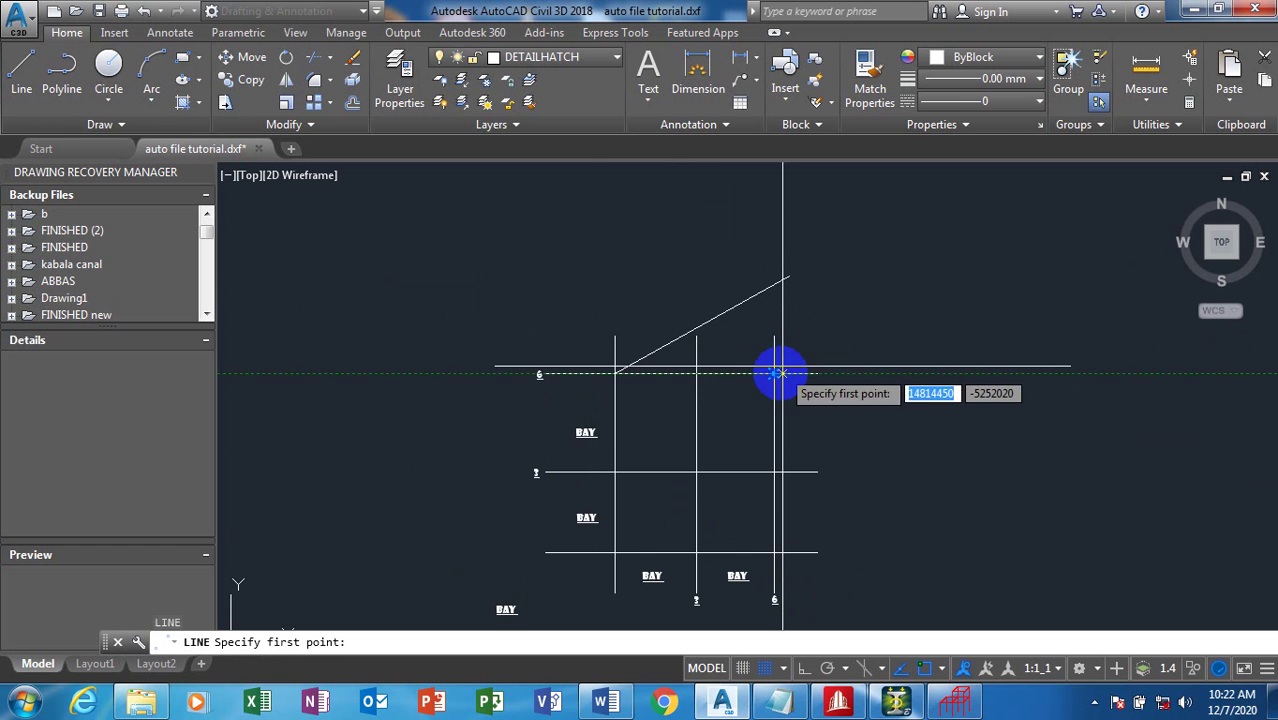
{"action": "left_click", "coordinate": [778, 374]}
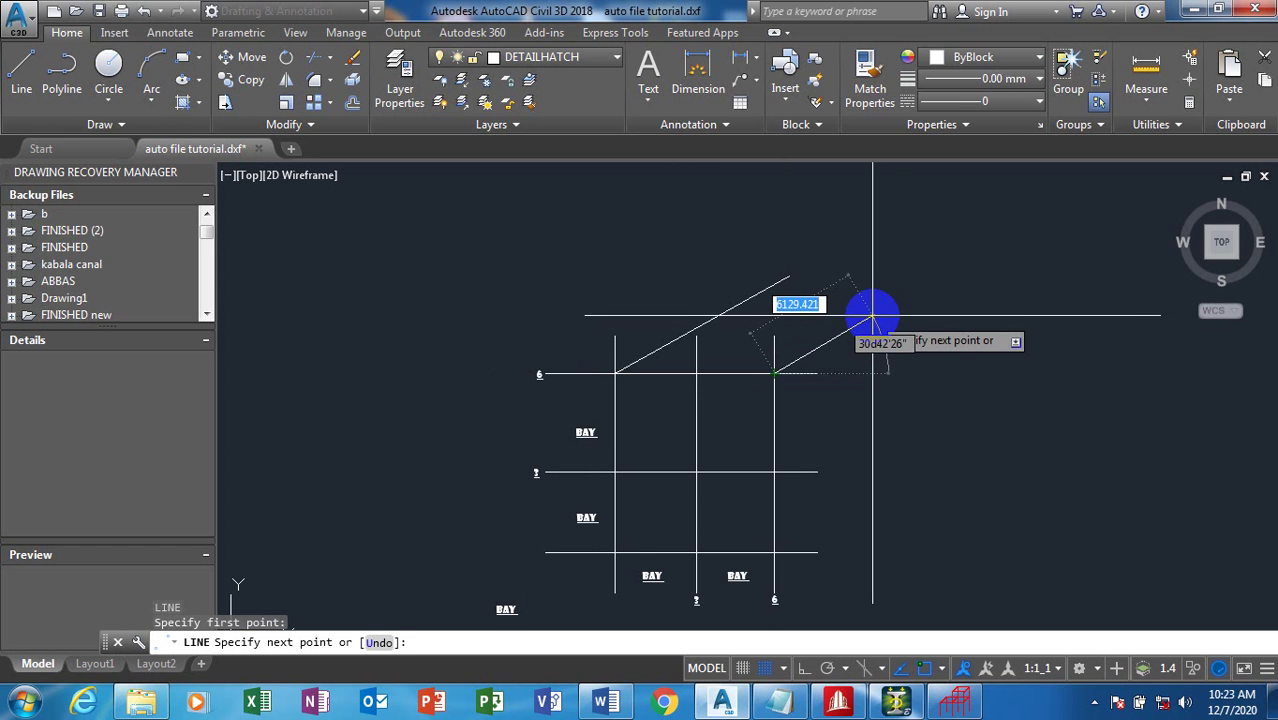
{"action": "left_click", "coordinate": [875, 316]}
{"action": "key", "text": "Escape"}
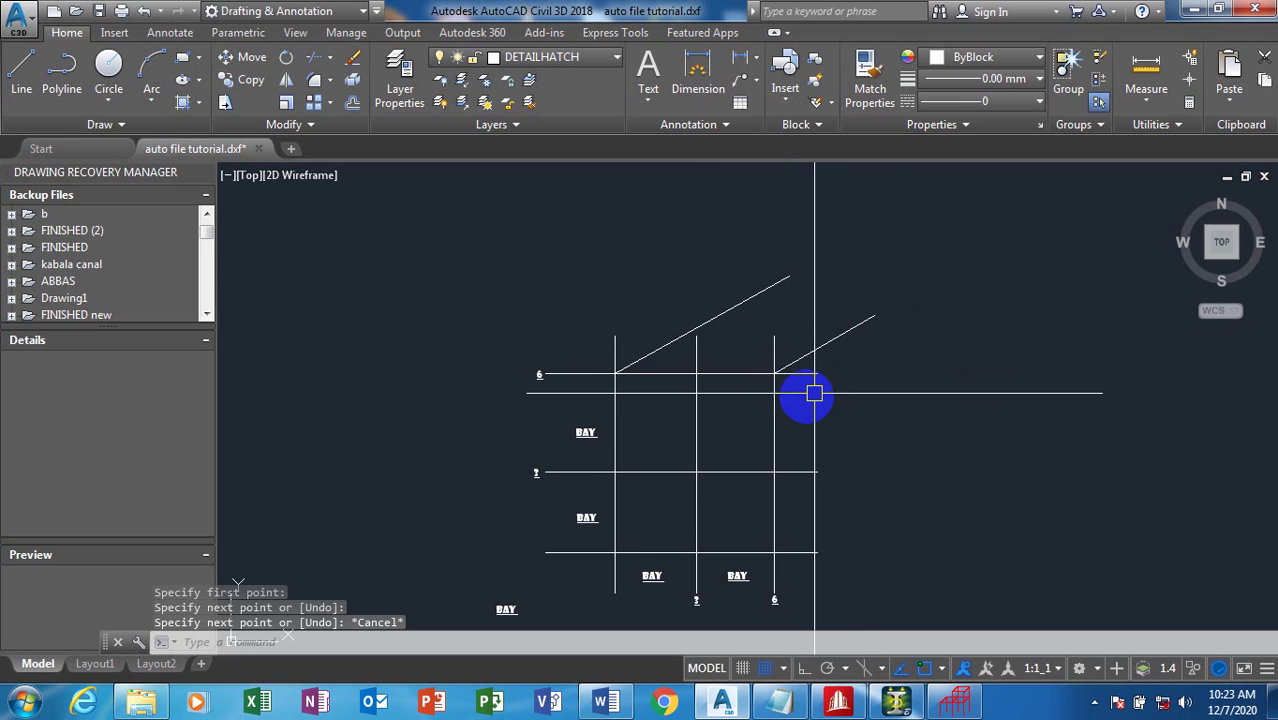
Copy the grid's uppermost horizontal line up and to the right, near the end of the shorter slanted line.
{"action": "type", "text": "co"}
{"action": "key", "text": "Return"}
{"action": "left_click", "coordinate": [812, 374]}
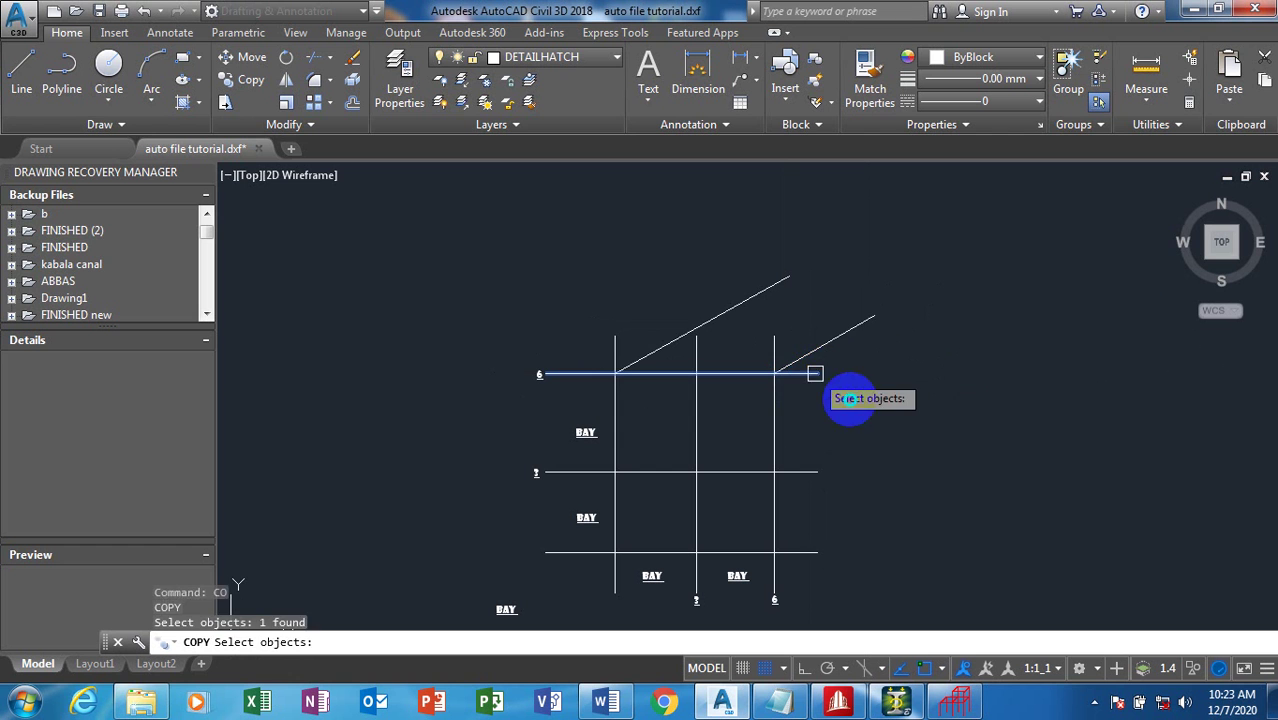
{"action": "key", "text": "Return"}
{"action": "left_click", "coordinate": [862, 388]}
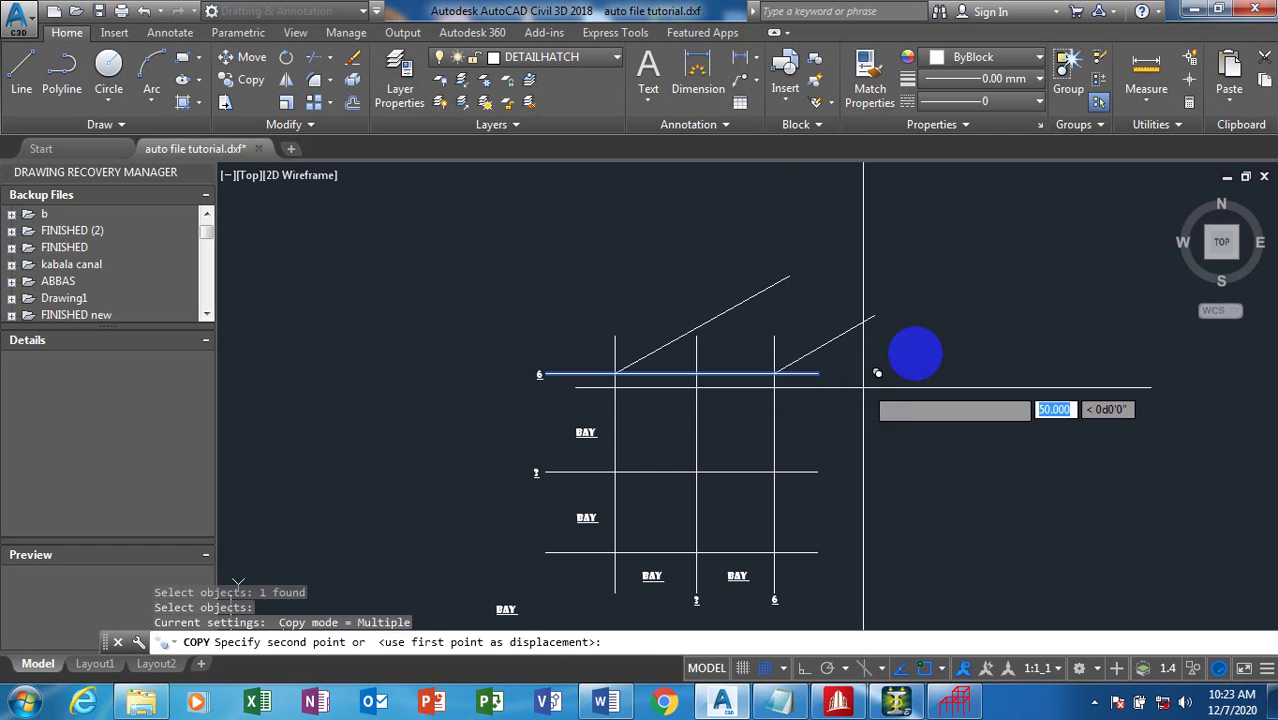
{"action": "left_click", "coordinate": [950, 328]}
{"action": "key", "text": "Escape"}
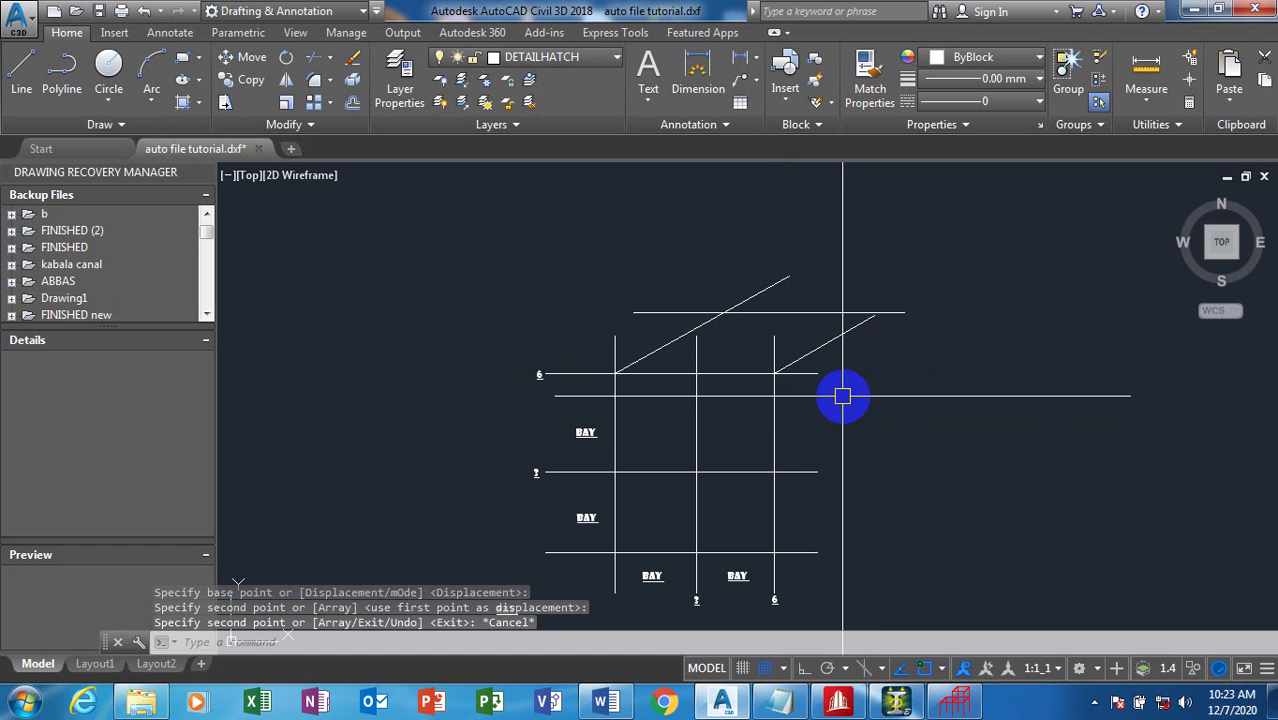
Draw a vertical line, with Ortho on, from the shorter slanted line's upper end down to the level of the lowest grid line.
{"action": "type", "text": "l"}
{"action": "key", "text": "Return"}
{"action": "left_click", "coordinate": [872, 318]}
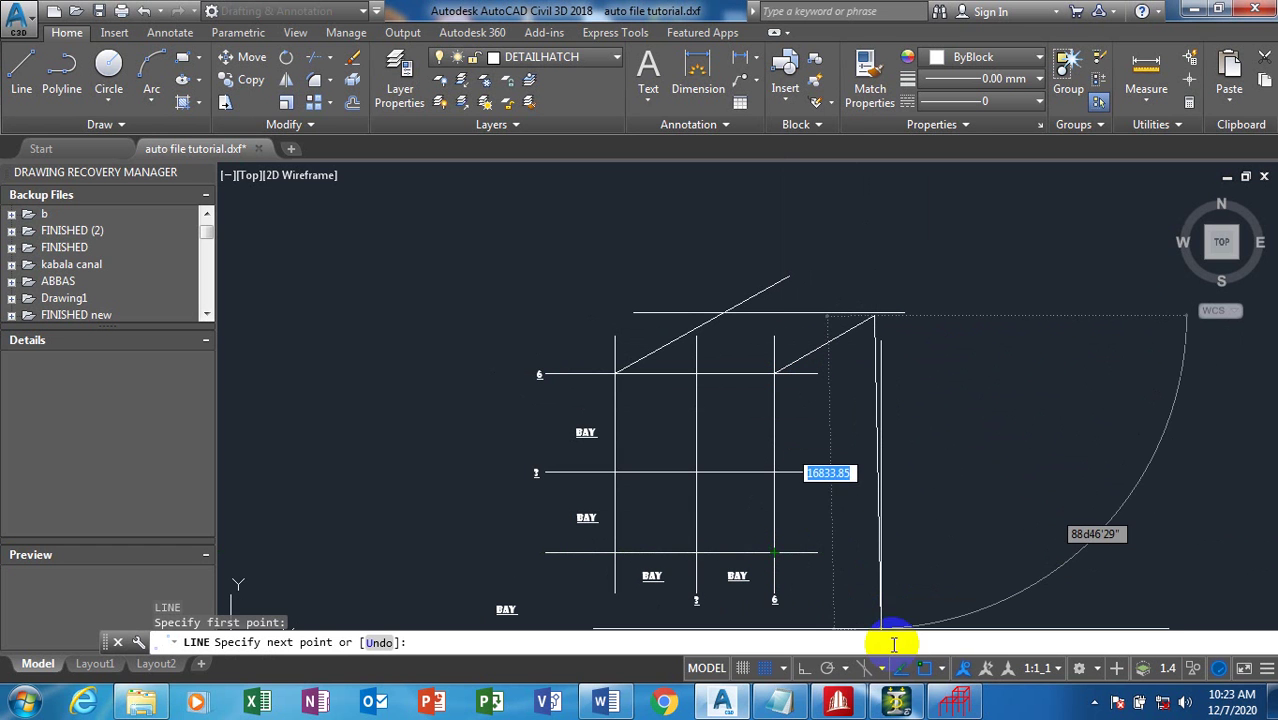
{"action": "left_click", "coordinate": [817, 669]}
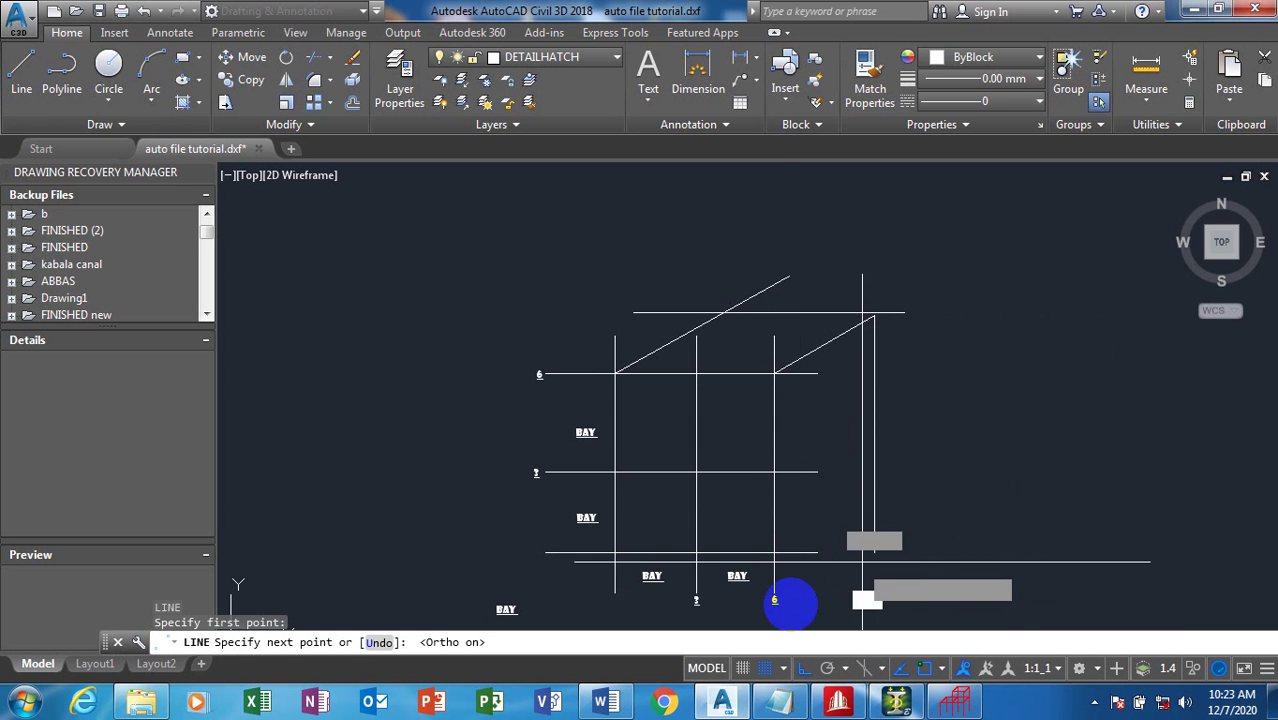
{"action": "key", "text": "Escape"}
Change the stray BAY label outside the grid's lower-left corner to X.
{"action": "scroll", "coordinate": [900, 489], "scroll_direction": "up", "scroll_amount": 1}
{"action": "scroll", "coordinate": [870, 536], "scroll_direction": "down", "scroll_amount": 1}
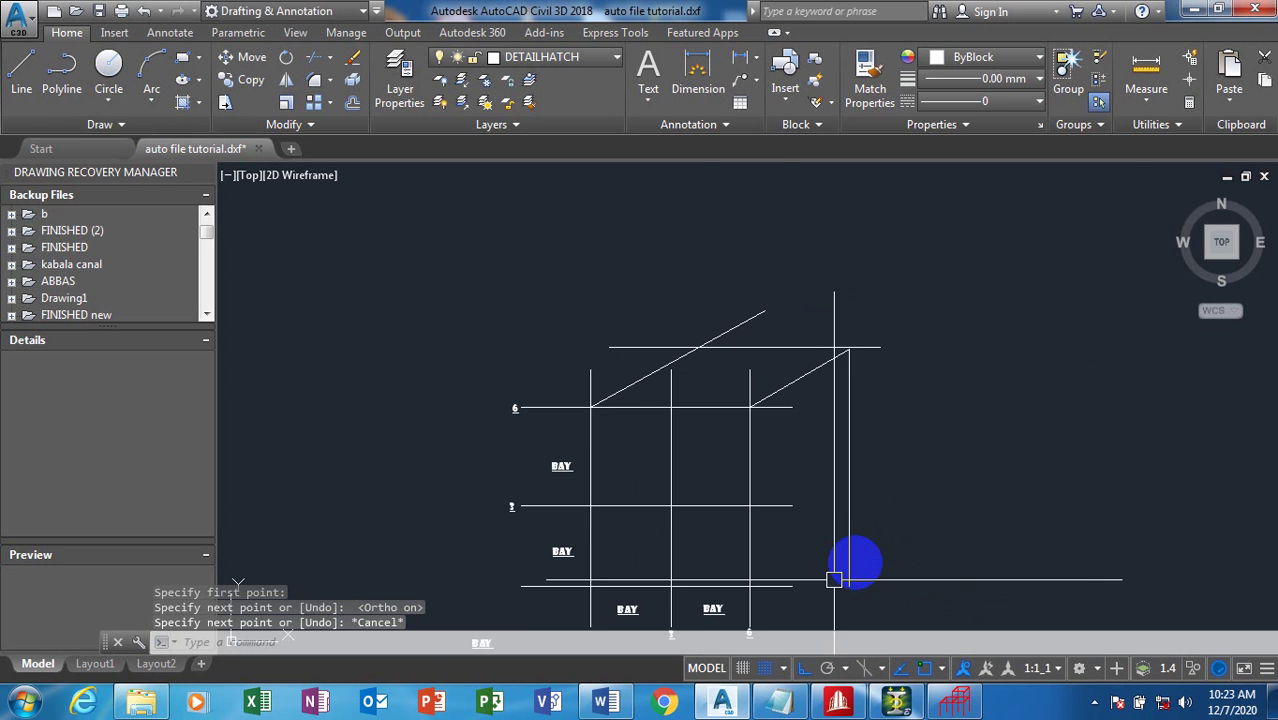
{"action": "scroll", "coordinate": [712, 354], "scroll_direction": "down", "scroll_amount": 1}
{"action": "scroll", "coordinate": [670, 500], "scroll_direction": "up", "scroll_amount": 1}
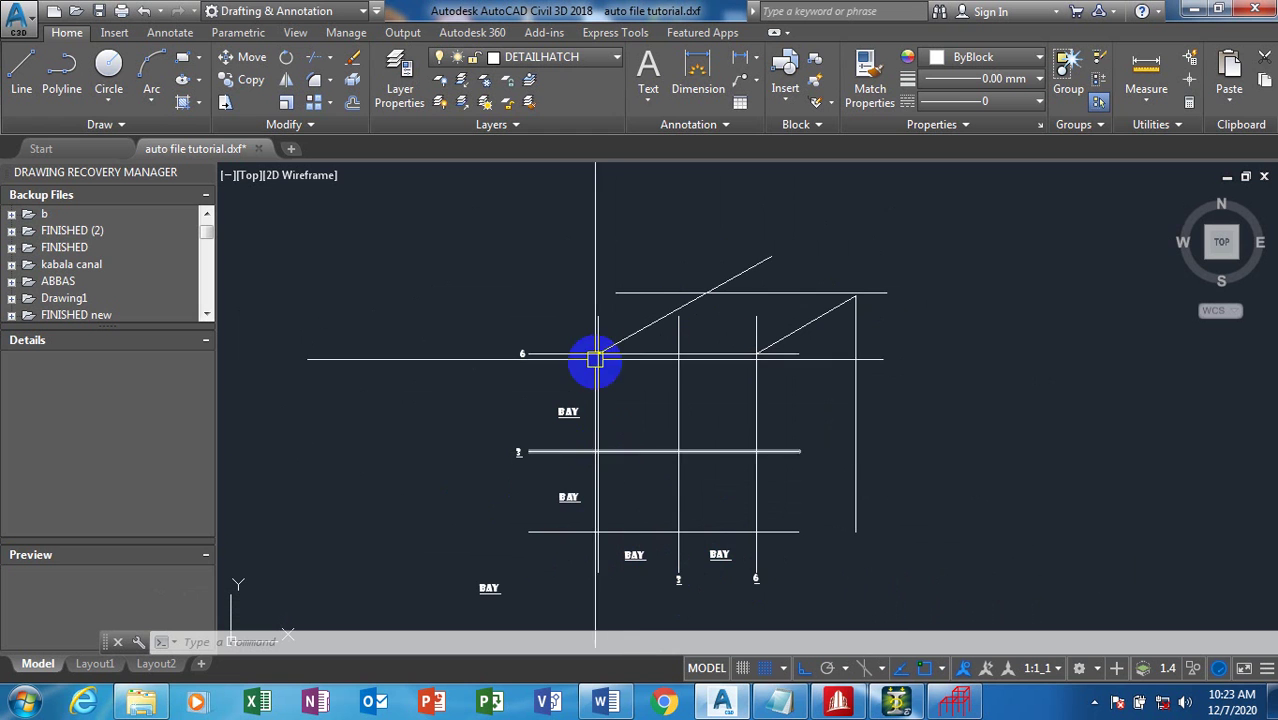
{"action": "left_click", "coordinate": [487, 588]}
{"action": "double_click", "coordinate": [488, 588]}
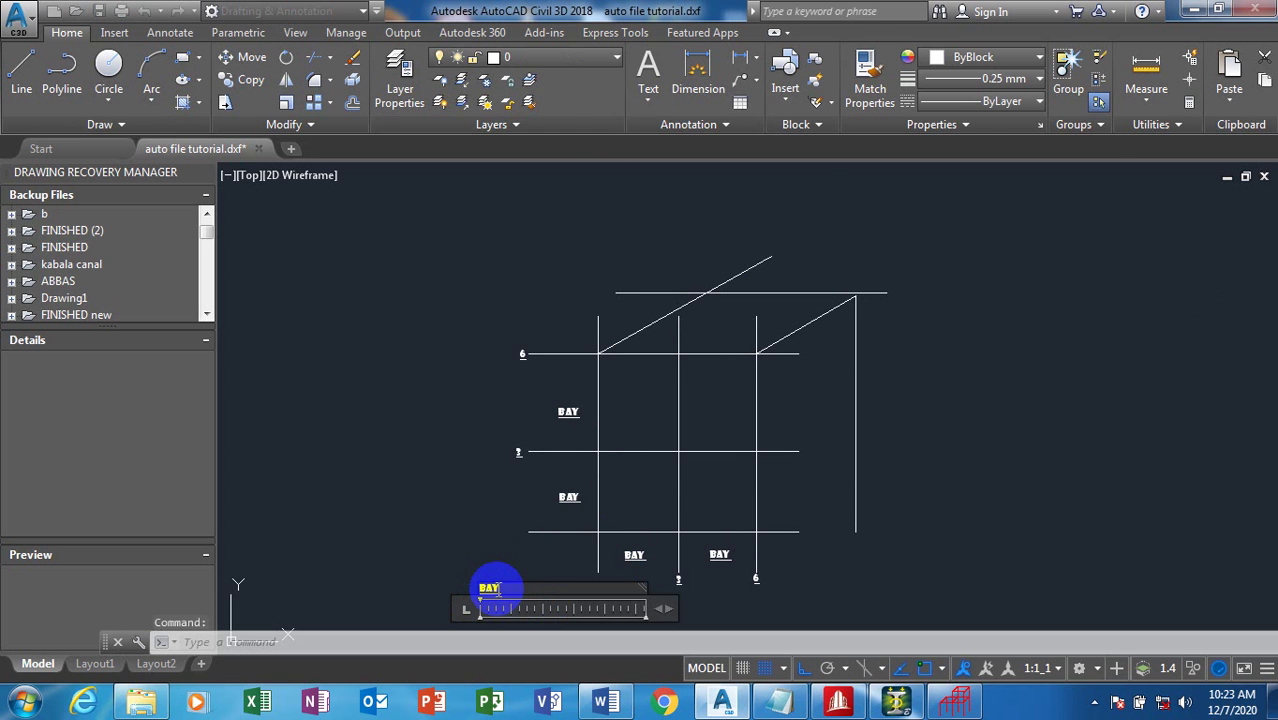
{"action": "left_click_drag", "start_coordinate": [471, 588], "coordinate": [503, 588]}
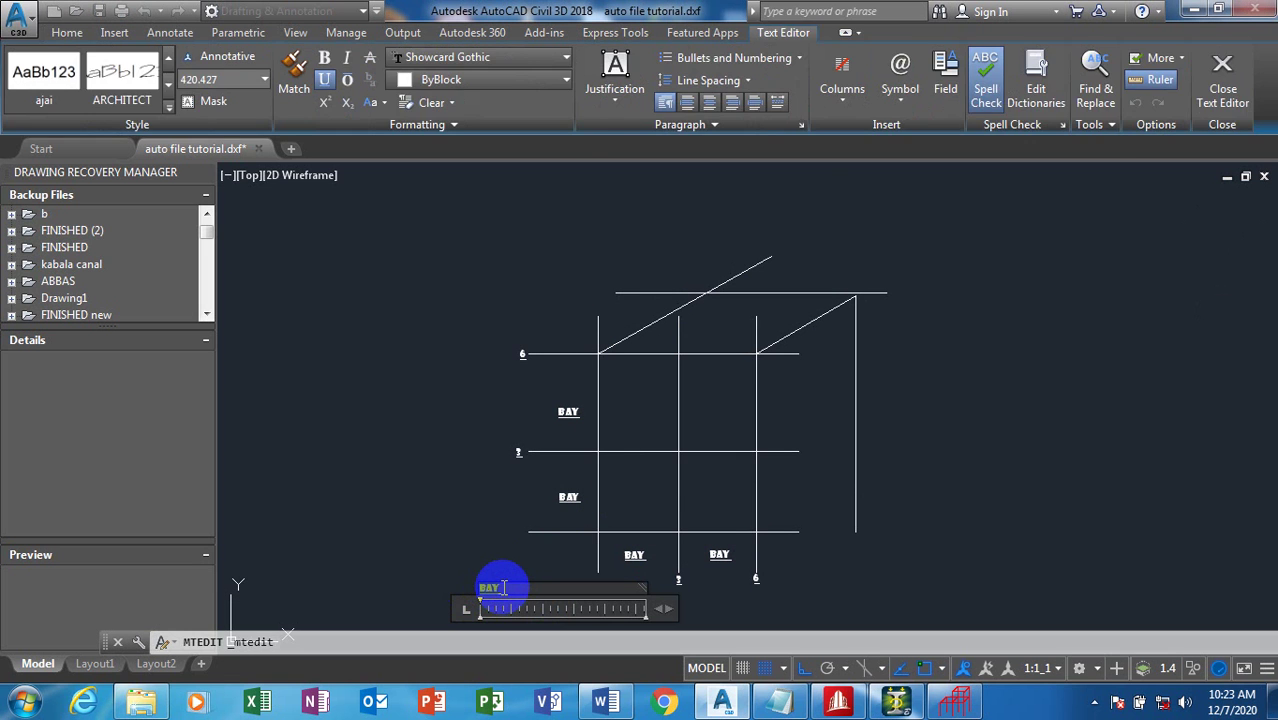
{"action": "left_click", "coordinate": [470, 576]}
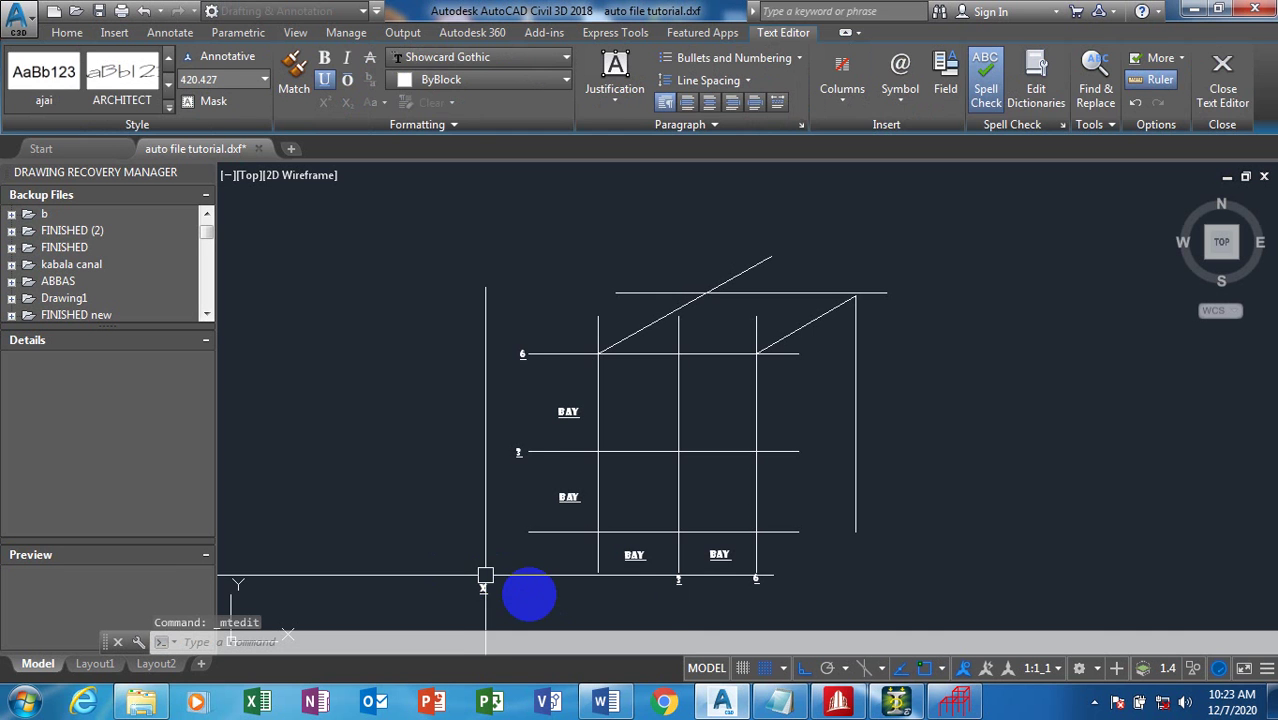
{"action": "key", "text": "Escape"}
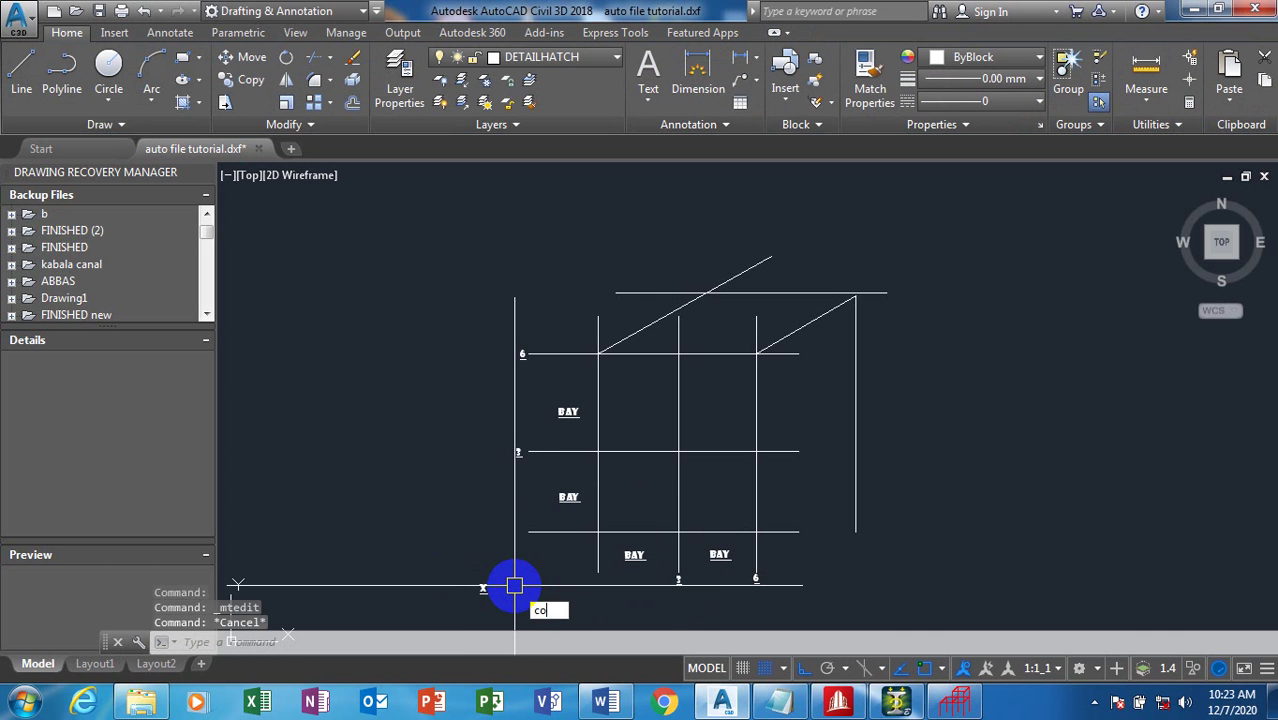
Copy the X label about 3640 units straight up and change the copy's text to Y.
{"action": "type", "text": "co"}
{"action": "key", "text": "Return"}
{"action": "left_click", "coordinate": [480, 588]}
{"action": "key", "text": "Return"}
{"action": "left_click", "coordinate": [466, 589]}
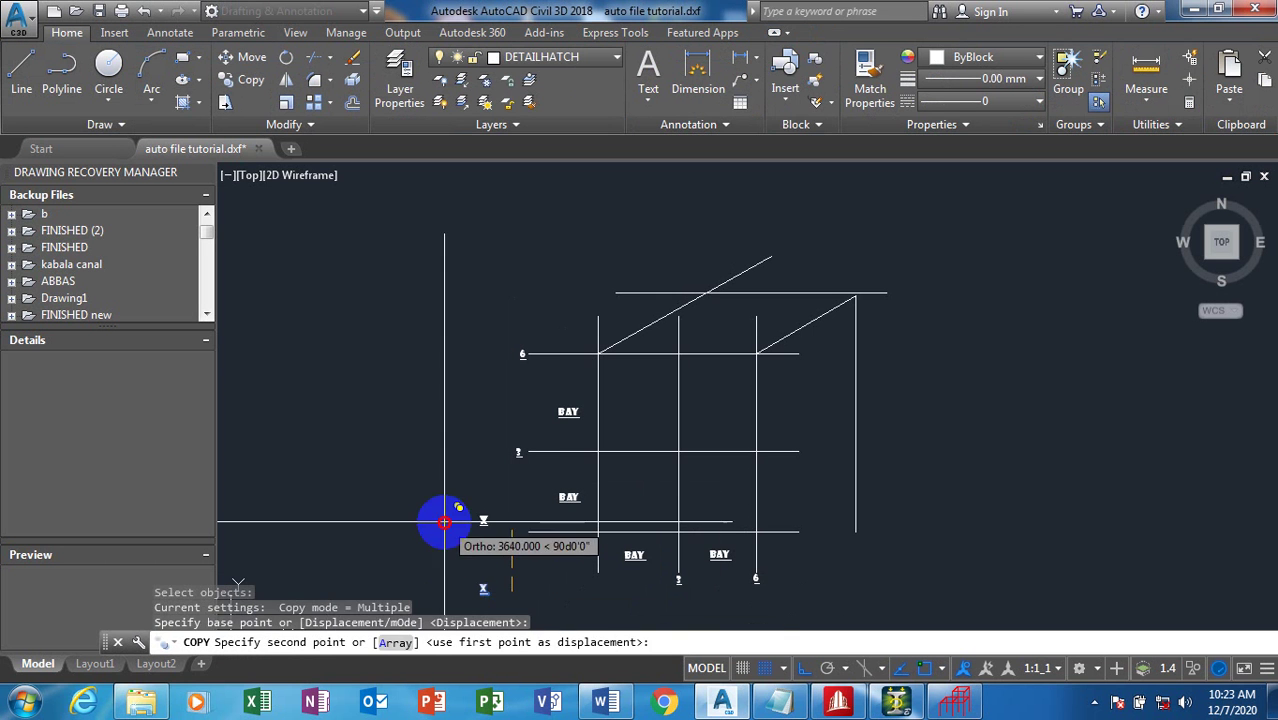
{"action": "left_click", "coordinate": [468, 586]}
{"action": "key", "text": "Escape"}
{"action": "scroll", "coordinate": [468, 510], "scroll_direction": "up", "scroll_amount": 4}
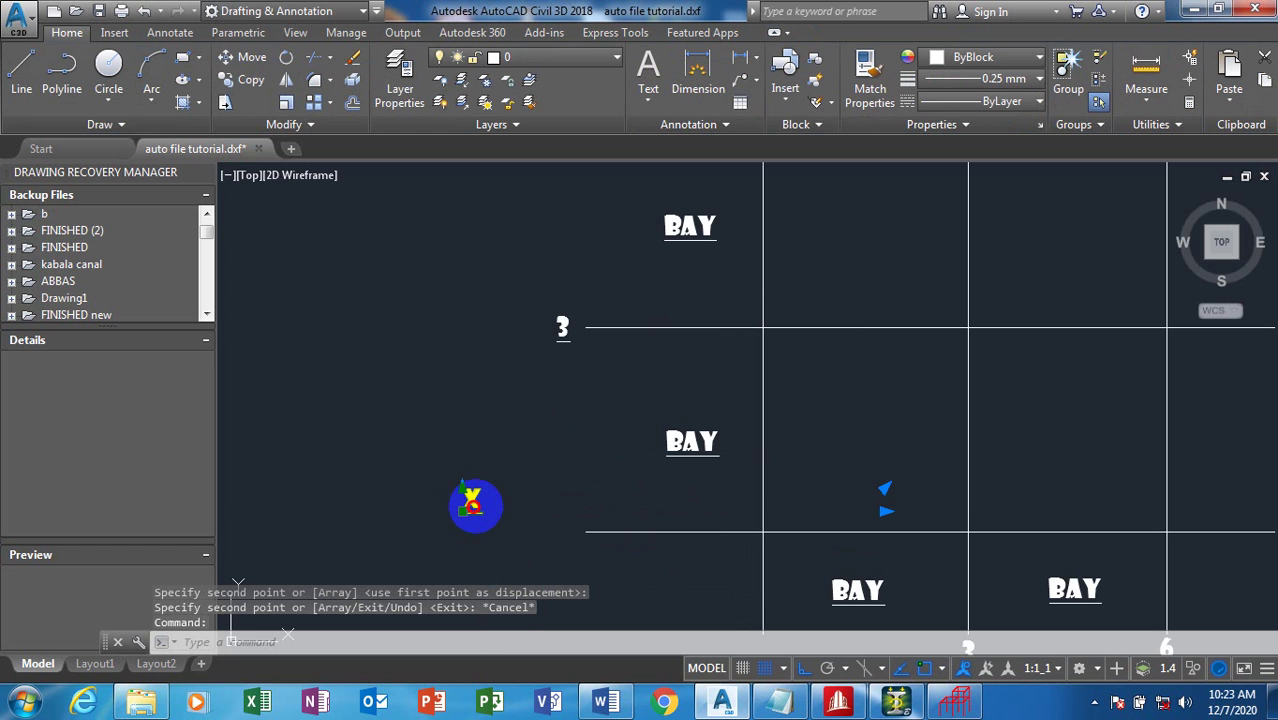
{"action": "double_click", "coordinate": [472, 500]}
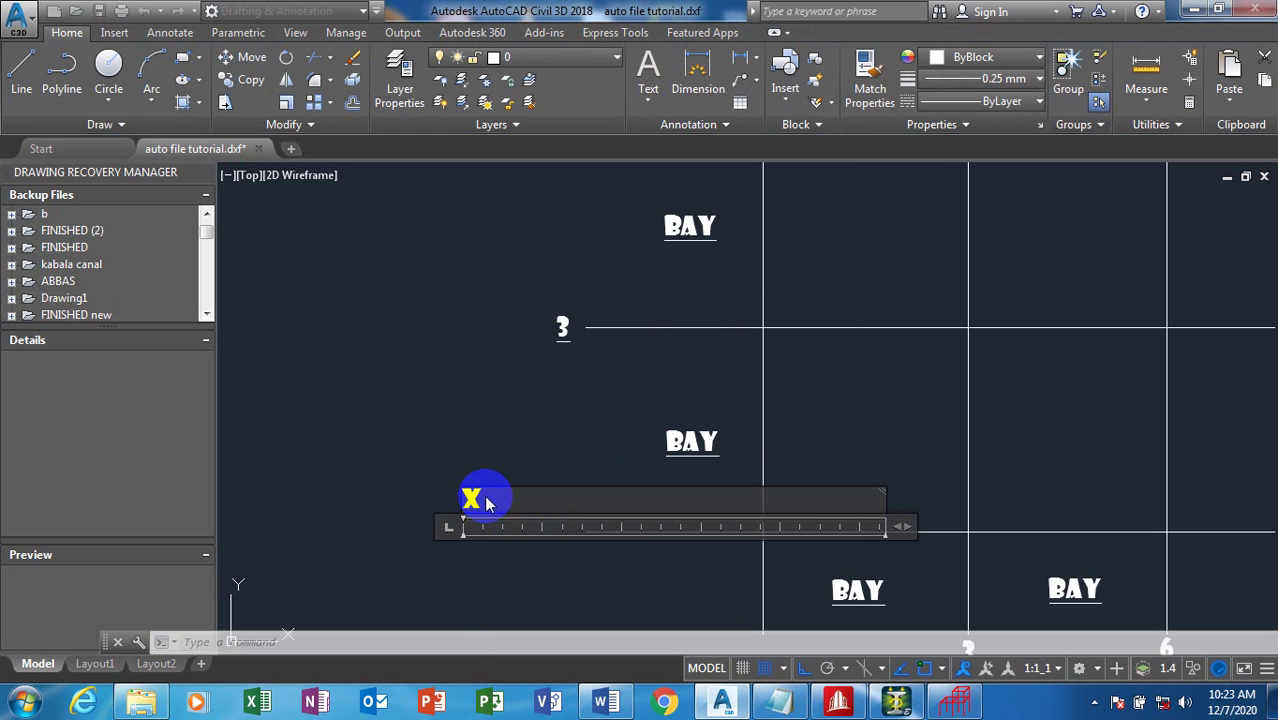
{"action": "type", "text": "Y"}
{"action": "left_click", "coordinate": [405, 520]}
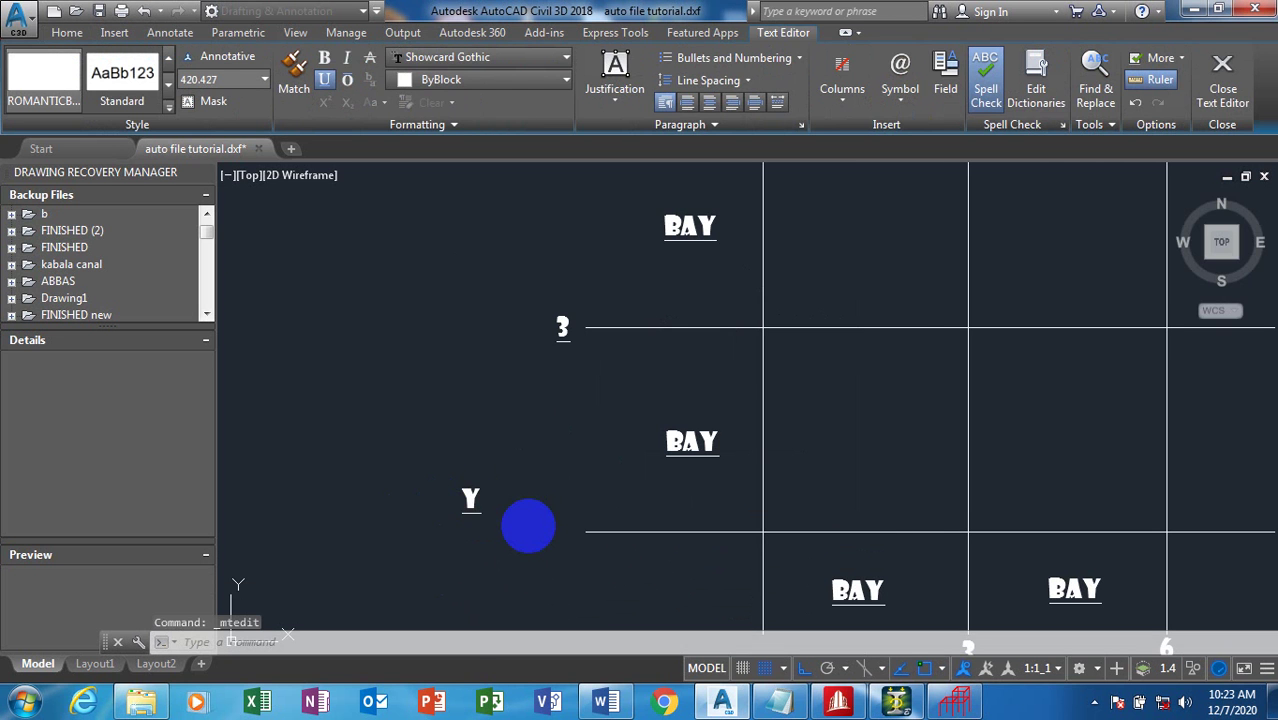
Copy the Y label a short distance straight up and change the copy's text to Z.
{"action": "key", "text": "Return"}
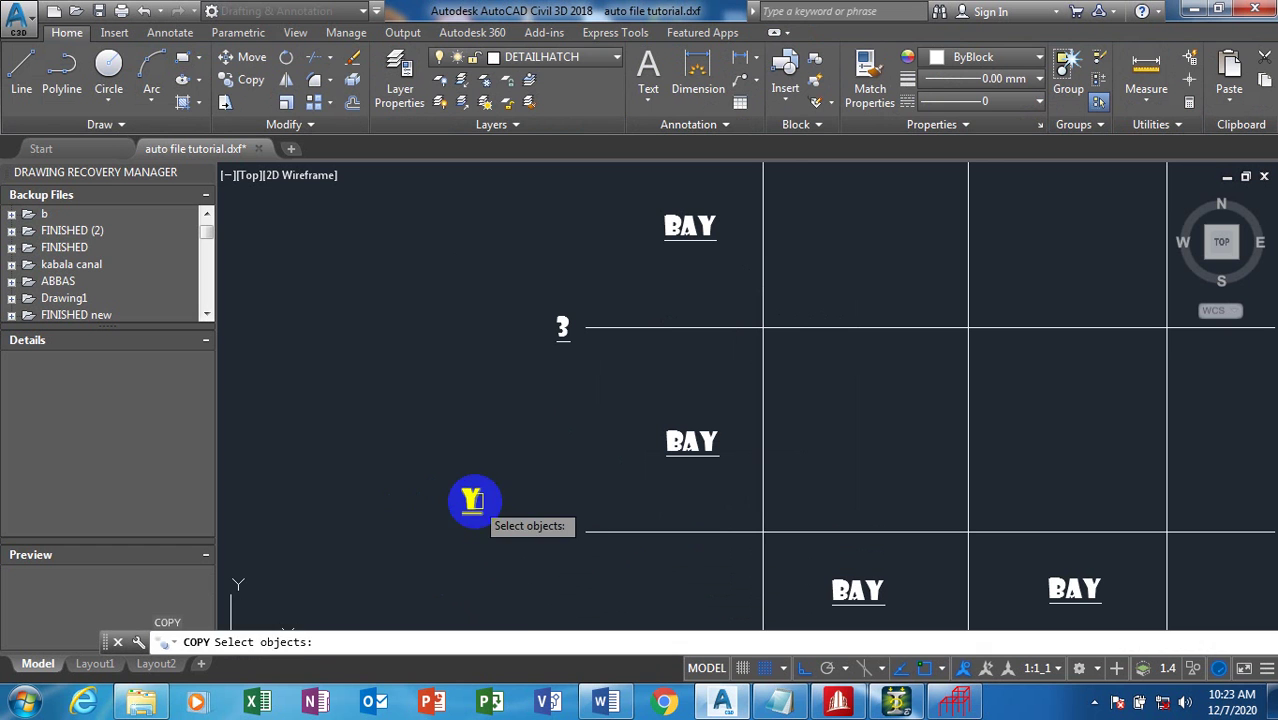
{"action": "left_click", "coordinate": [470, 498]}
{"action": "key", "text": "Return"}
{"action": "left_click", "coordinate": [527, 510]}
{"action": "left_click", "coordinate": [515, 444]}
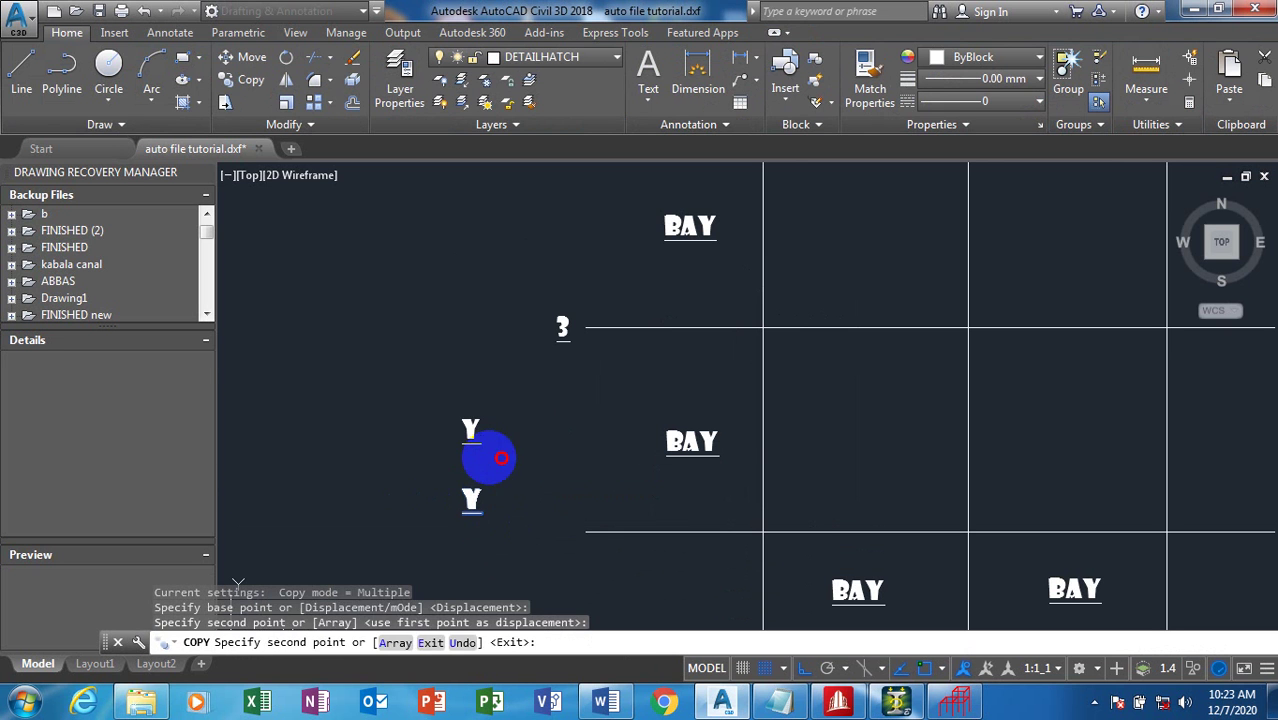
{"action": "key", "text": "Escape"}
{"action": "double_click", "coordinate": [492, 447]}
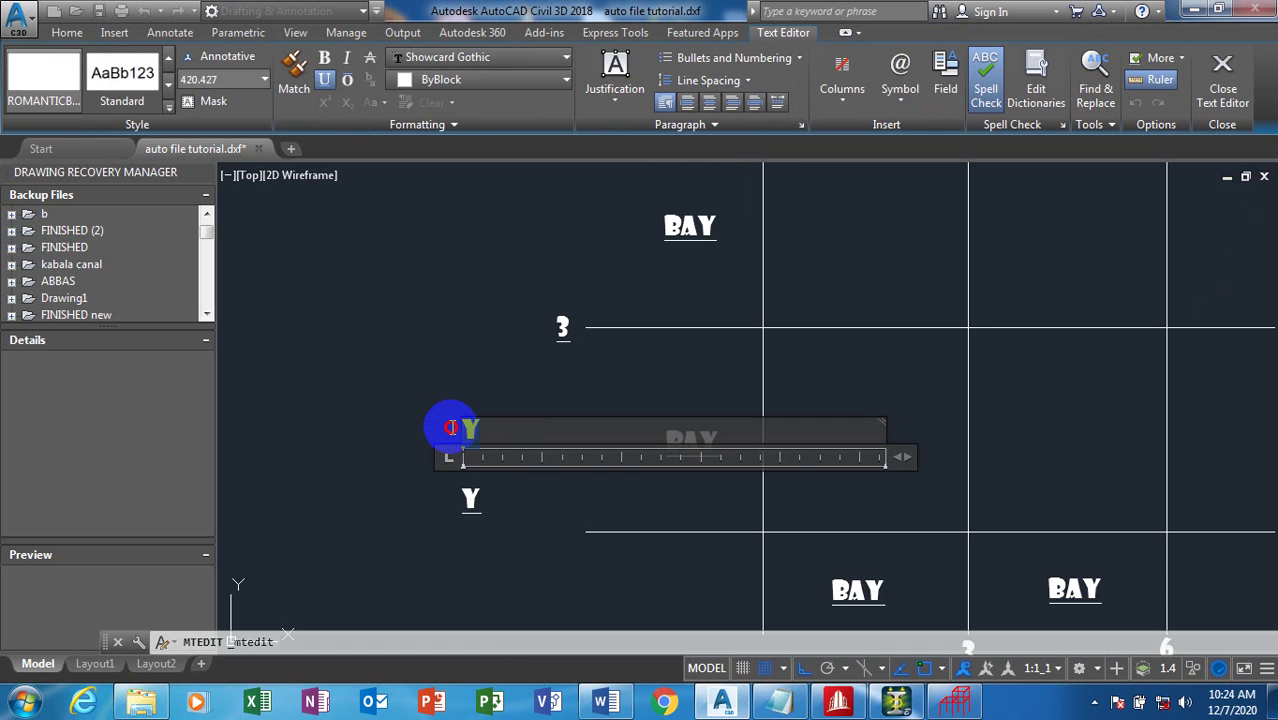
{"action": "type", "text": "Z"}
{"action": "left_click", "coordinate": [410, 424]}
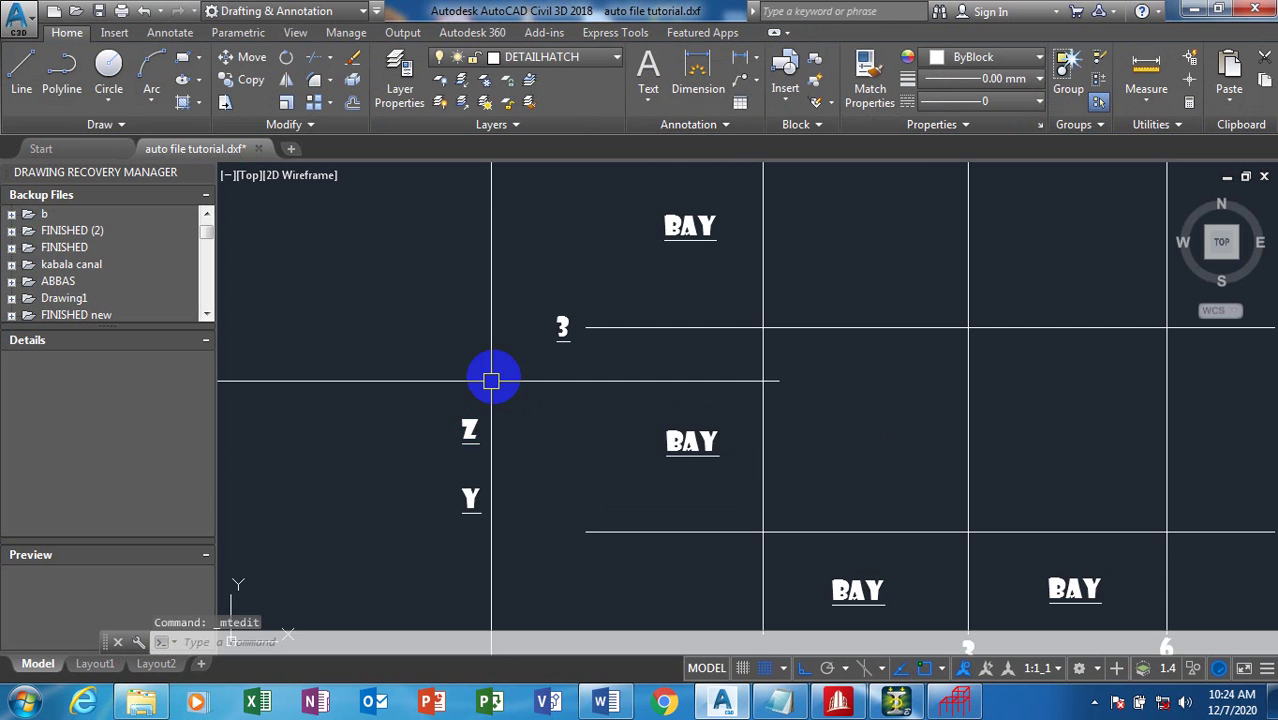
Move the X label horizontally to just beyond the 6 label below the grid, and turn Ortho off.
{"action": "scroll", "coordinate": [491, 380], "scroll_direction": "down", "scroll_amount": 4}
{"action": "type", "text": "m"}
{"action": "key", "text": "Return"}
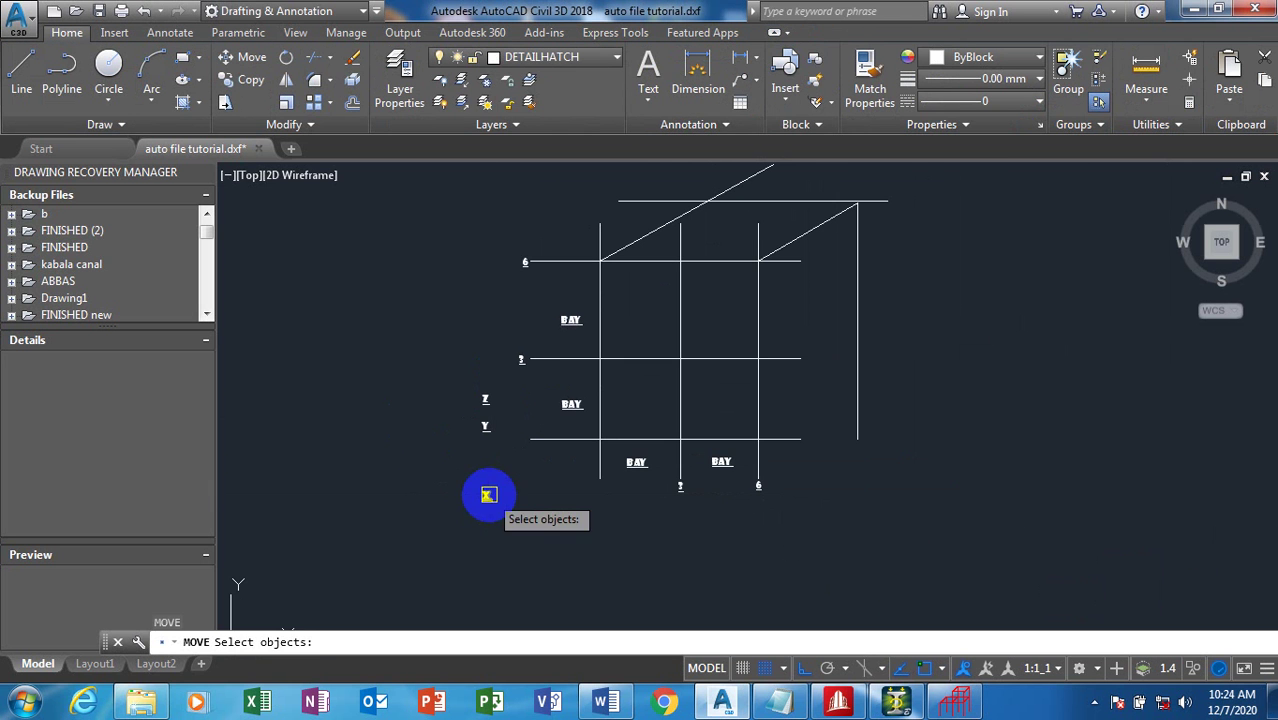
{"action": "left_click", "coordinate": [489, 496]}
{"action": "key", "text": "Return"}
{"action": "left_click", "coordinate": [487, 519]}
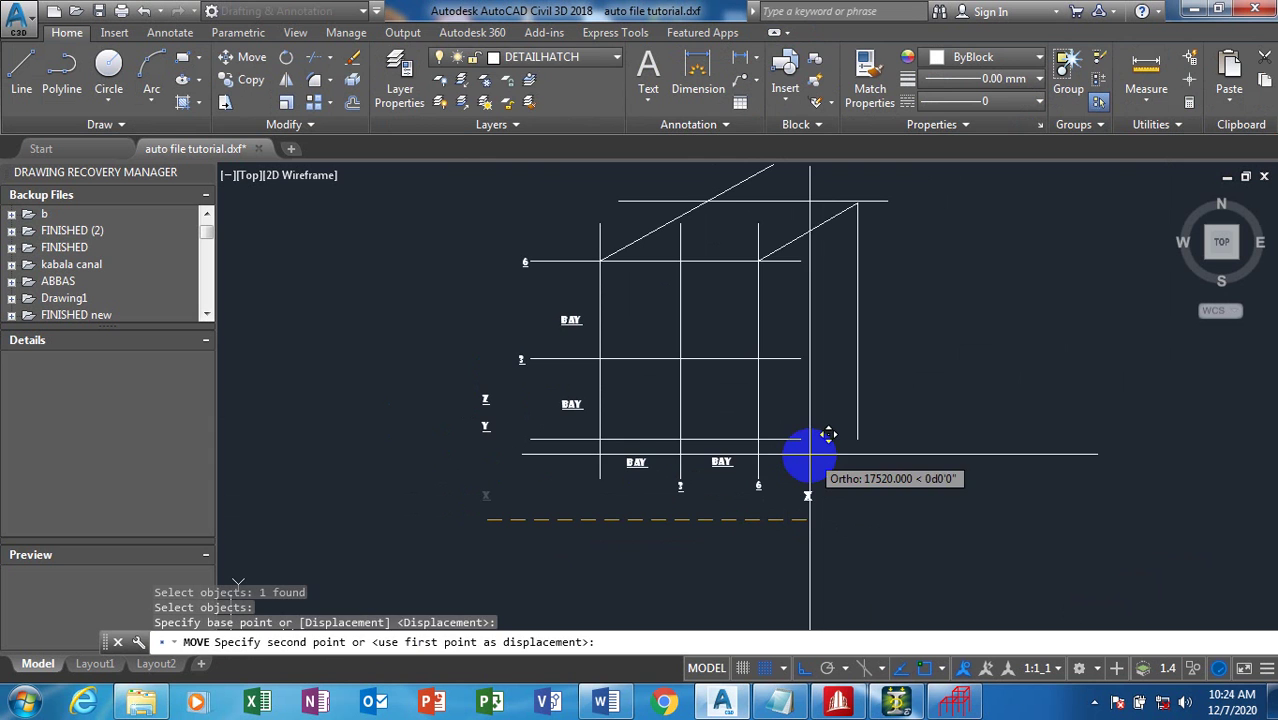
{"action": "left_click", "coordinate": [804, 458]}
{"action": "scroll", "coordinate": [804, 525], "scroll_direction": "up", "scroll_amount": 2}
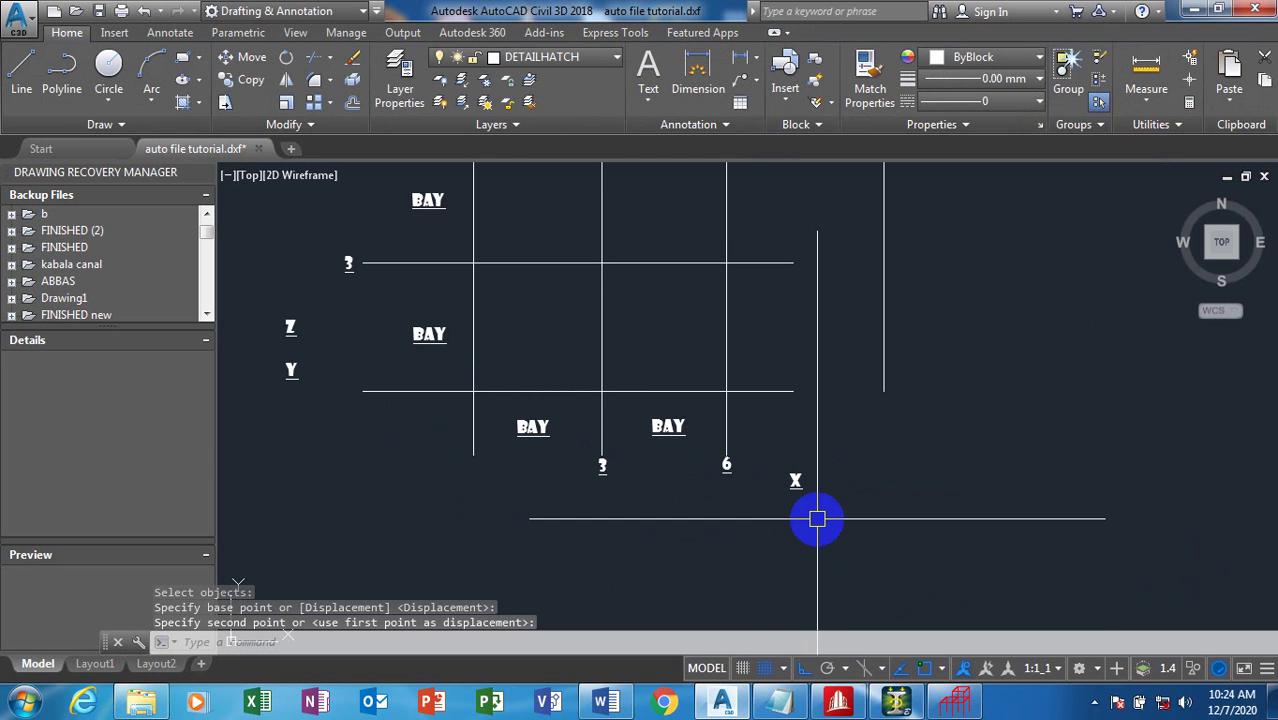
{"action": "left_click", "coordinate": [808, 669]}
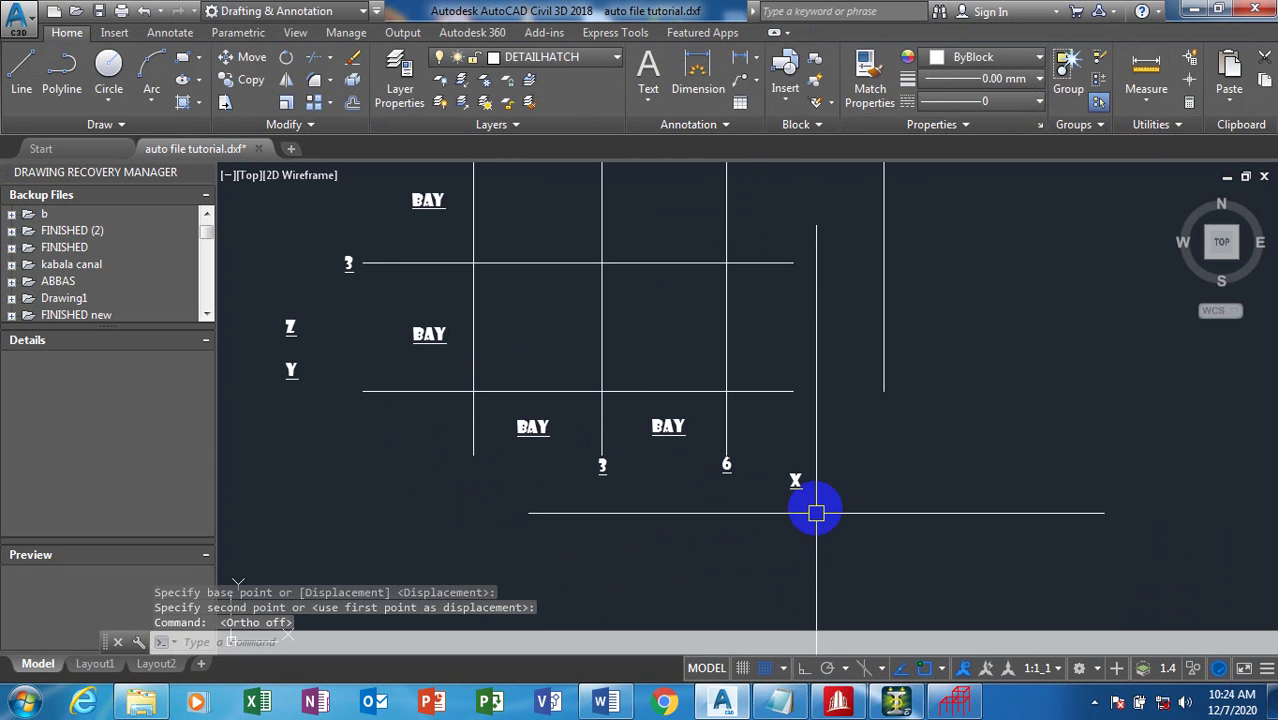
Move the X label from beside the 6 below the grid to just beyond the lower end of the rear vertical line.
{"action": "key", "text": "m"}
{"action": "key", "text": "Return"}
{"action": "left_click", "coordinate": [795, 481]}
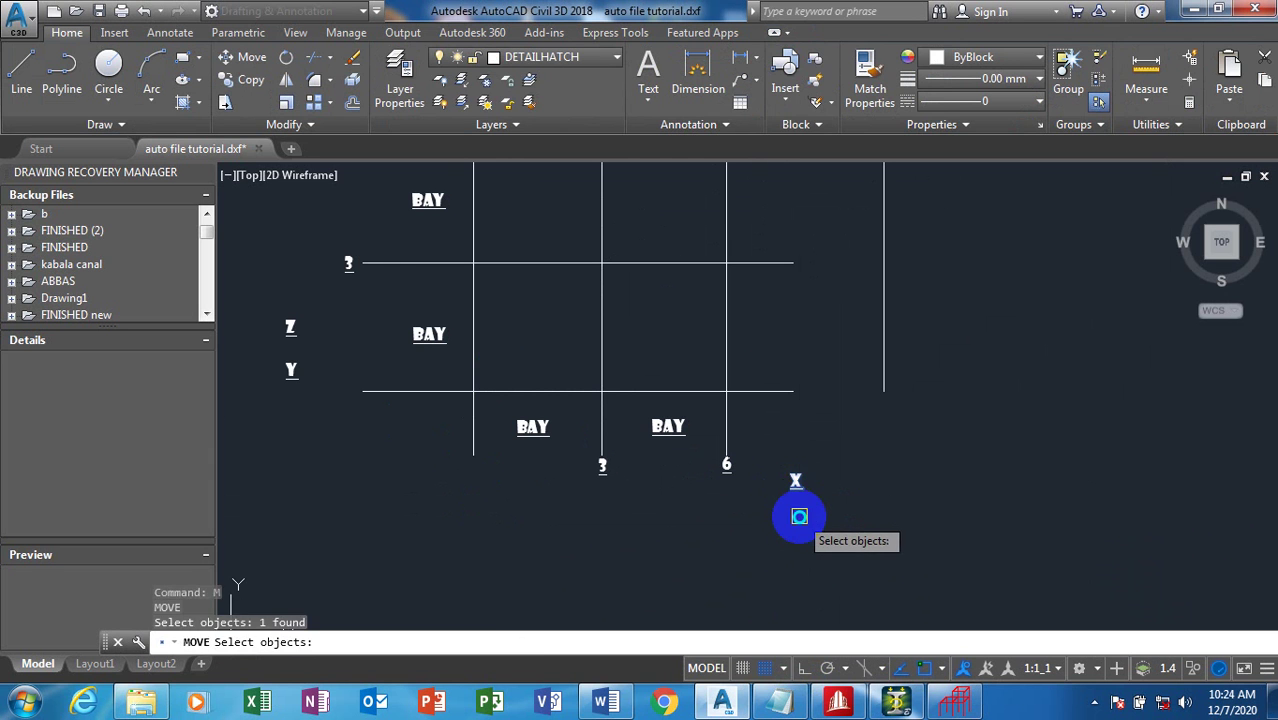
{"action": "key", "text": "Return"}
{"action": "left_click", "coordinate": [800, 515]}
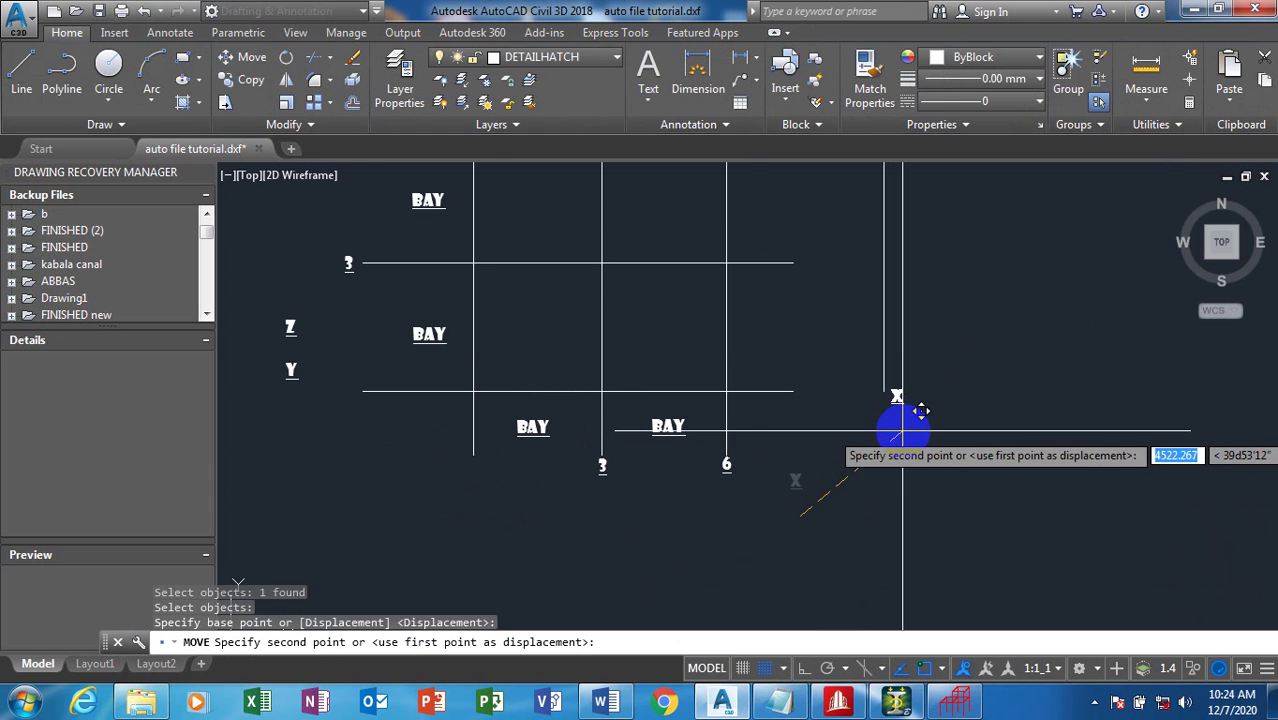
{"action": "left_click", "coordinate": [919, 423]}
{"action": "key", "text": "Escape"}
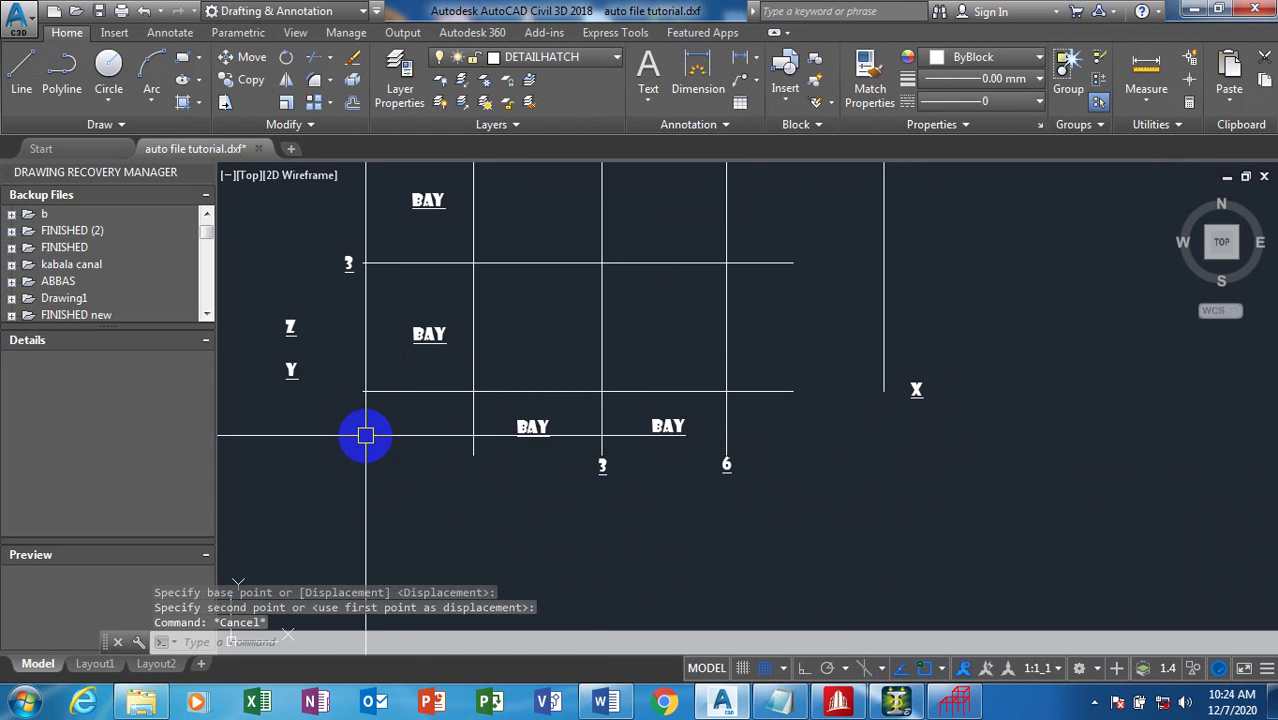
Move the Y label to the grid's upper-left corner, just above the upper 6 grid line.
{"action": "key", "text": "Return"}
{"action": "left_click", "coordinate": [291, 370]}
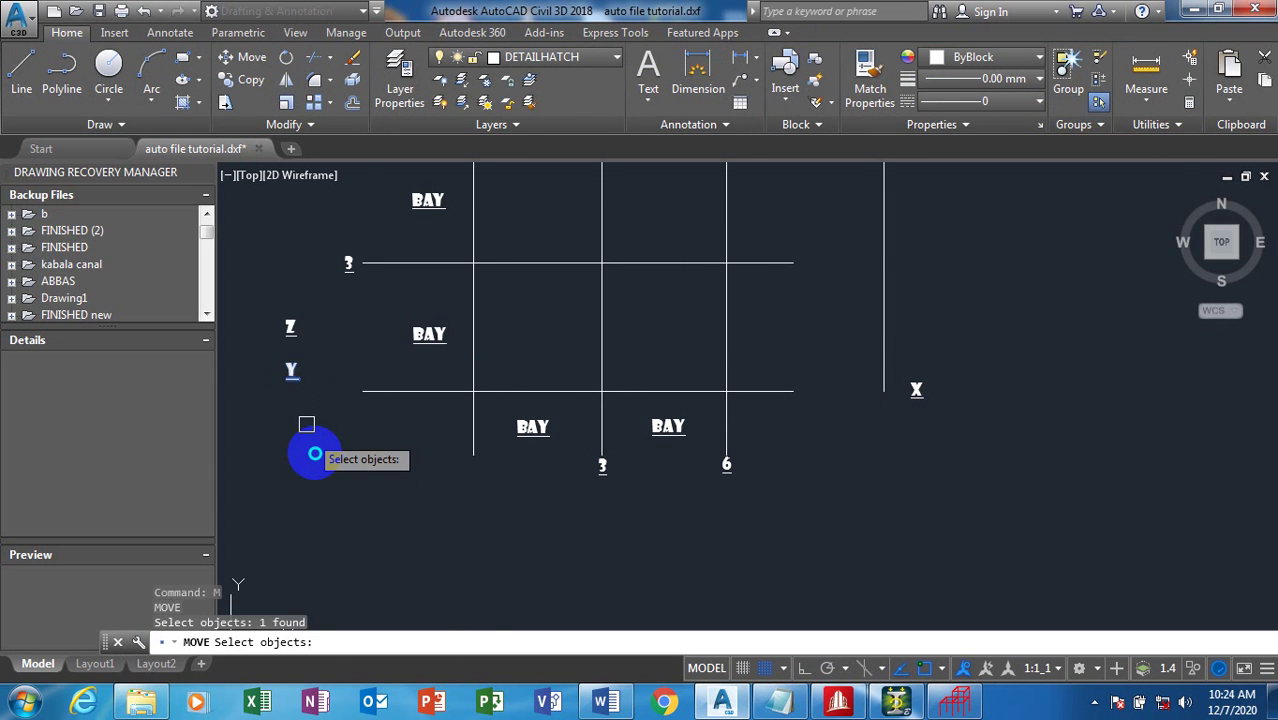
{"action": "key", "text": "Return"}
{"action": "left_click", "coordinate": [333, 403]}
{"action": "scroll", "coordinate": [422, 300], "scroll_direction": "up", "scroll_amount": 2}
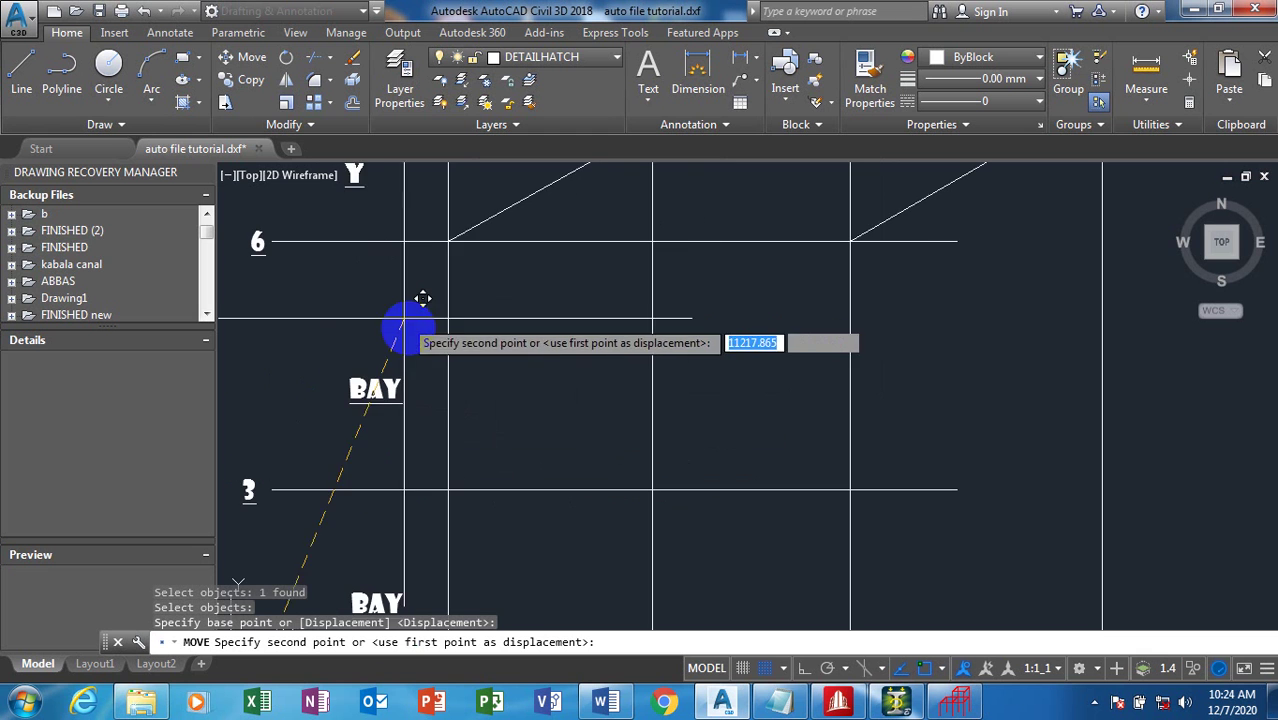
{"action": "left_click", "coordinate": [467, 358]}
{"action": "scroll", "coordinate": [357, 457], "scroll_direction": "down", "scroll_amount": 3}
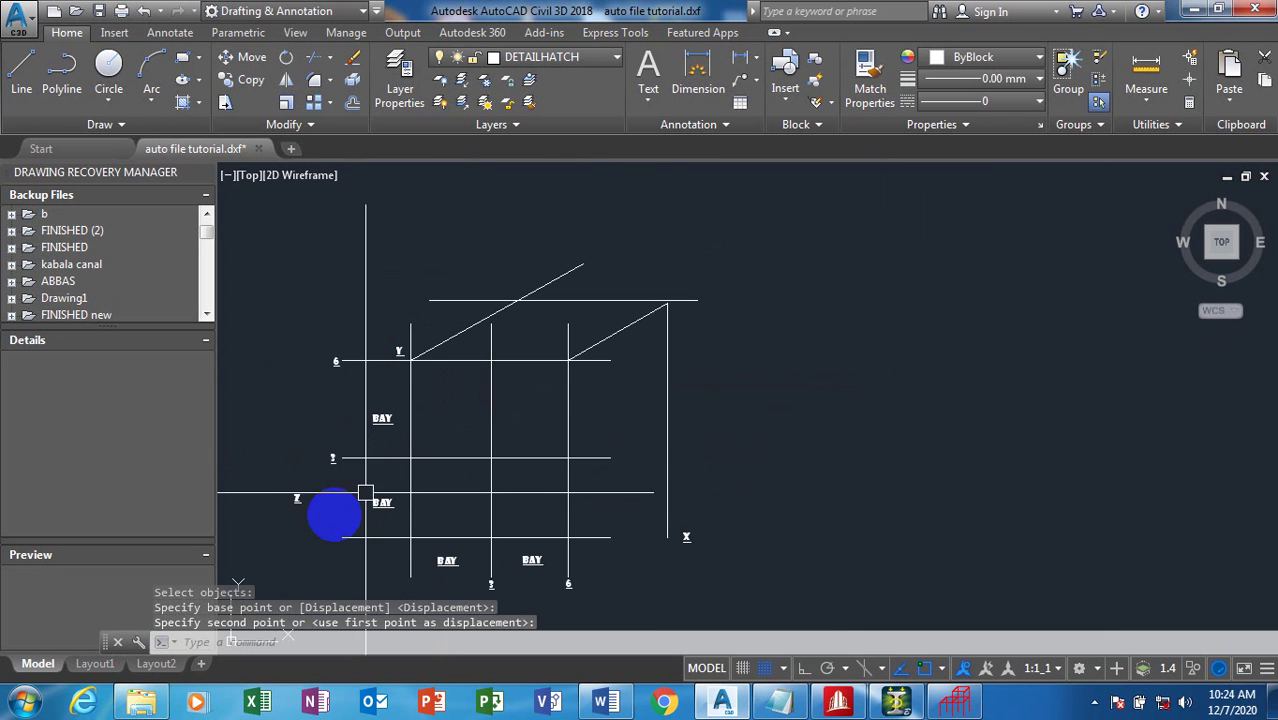
Copy the Z label onto the slanted line running from the grid's upper-right corner to the rear vertical line.
{"action": "type", "text": "o"}
{"action": "key", "text": "Return"}
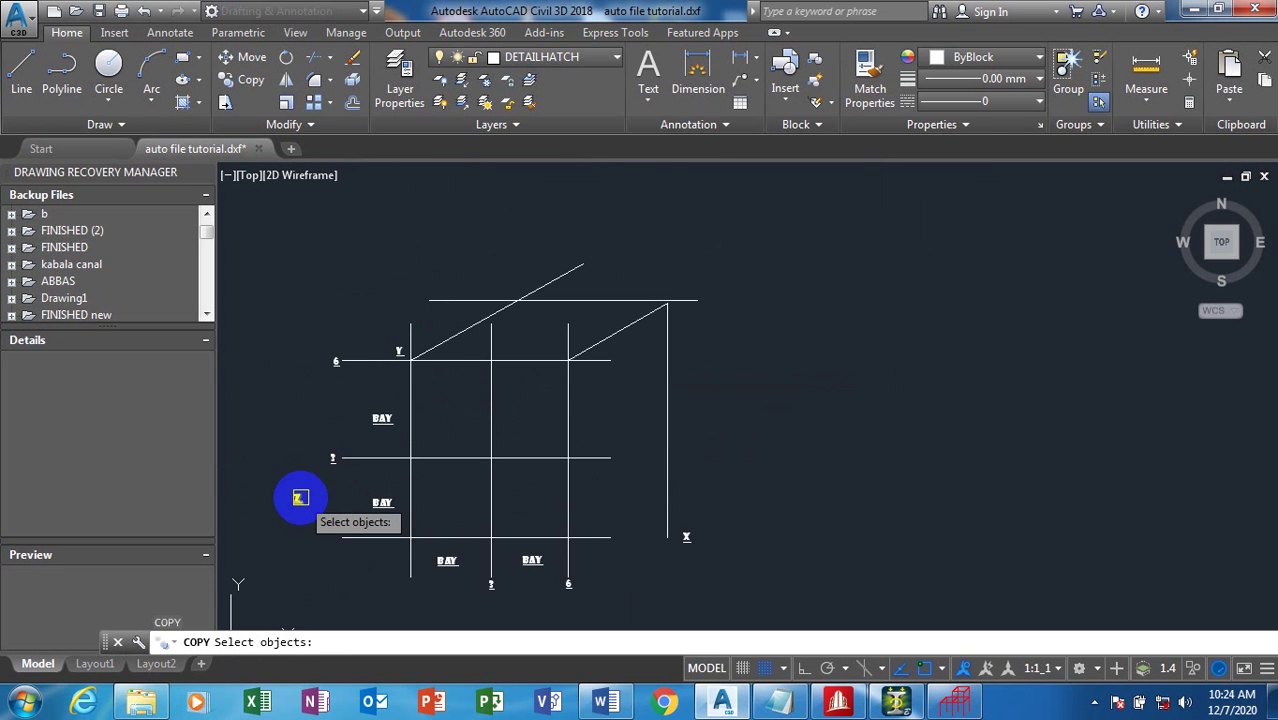
{"action": "left_click", "coordinate": [298, 508]}
{"action": "key", "text": "Return"}
{"action": "left_click", "coordinate": [308, 528]}
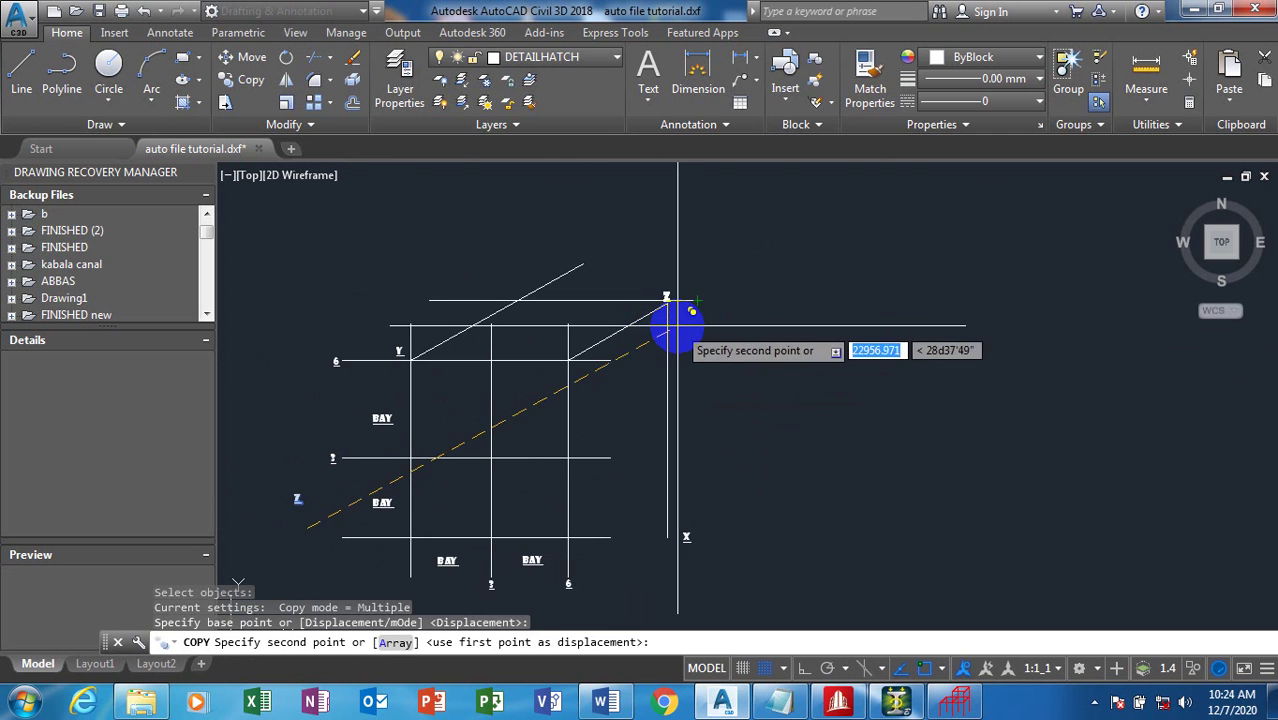
{"action": "left_click", "coordinate": [632, 358]}
{"action": "key", "text": "Escape"}
{"action": "scroll", "coordinate": [585, 371], "scroll_direction": "down", "scroll_amount": 4}
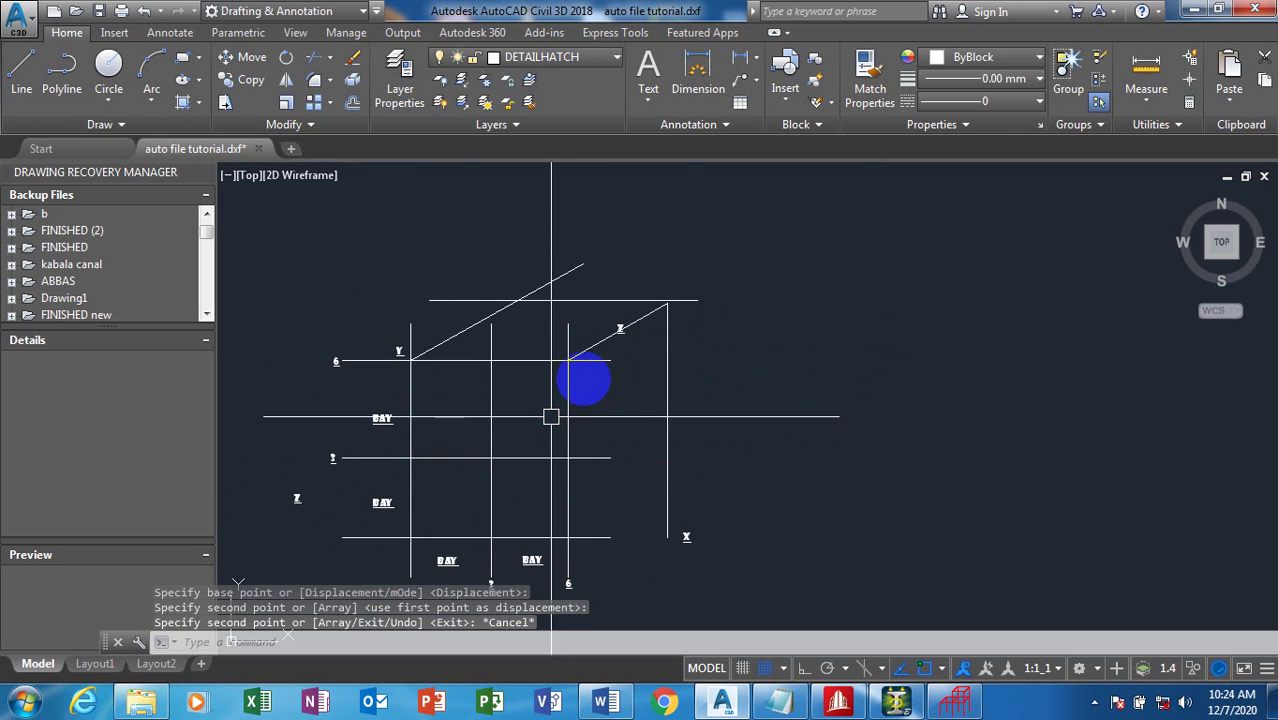
Erase the original Z label outside the grid's left side.
{"action": "scroll", "coordinate": [465, 450], "scroll_direction": "up", "scroll_amount": 4}
{"action": "type", "text": "e"}
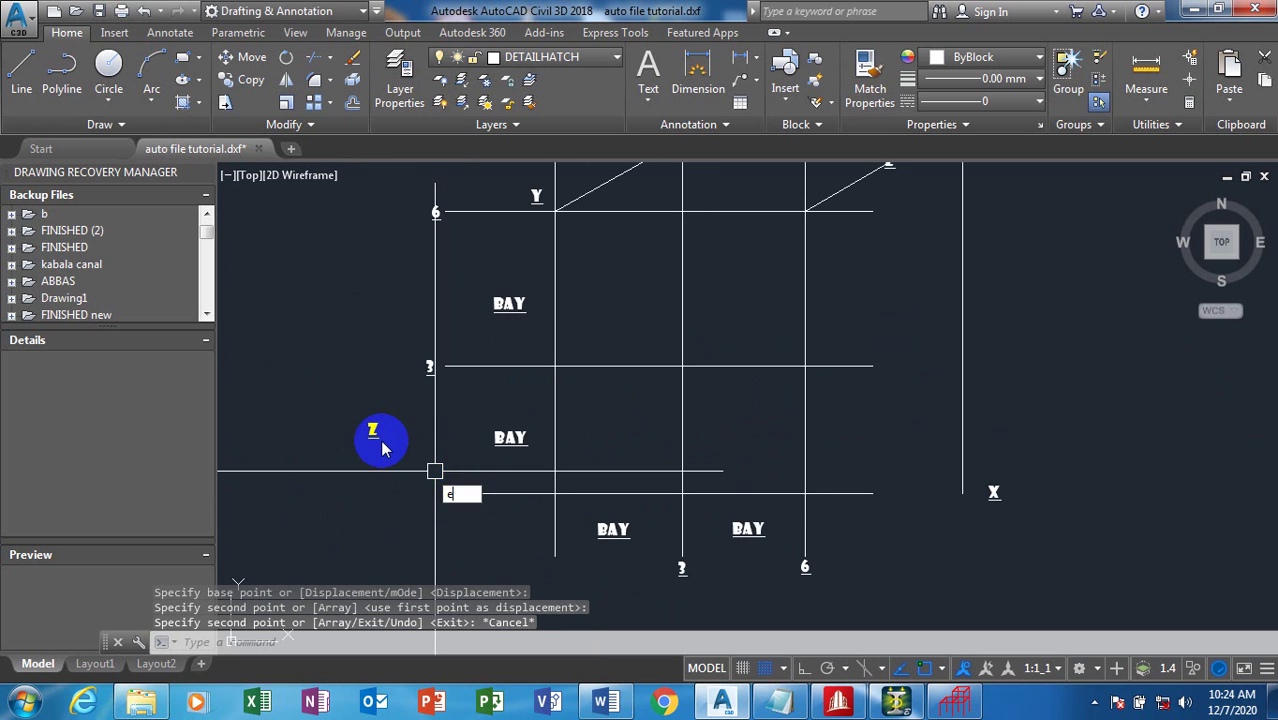
{"action": "key", "text": "Return"}
{"action": "left_click", "coordinate": [376, 430]}
{"action": "key", "text": "Return"}
{"action": "scroll", "coordinate": [320, 450], "scroll_direction": "down", "scroll_amount": 2}
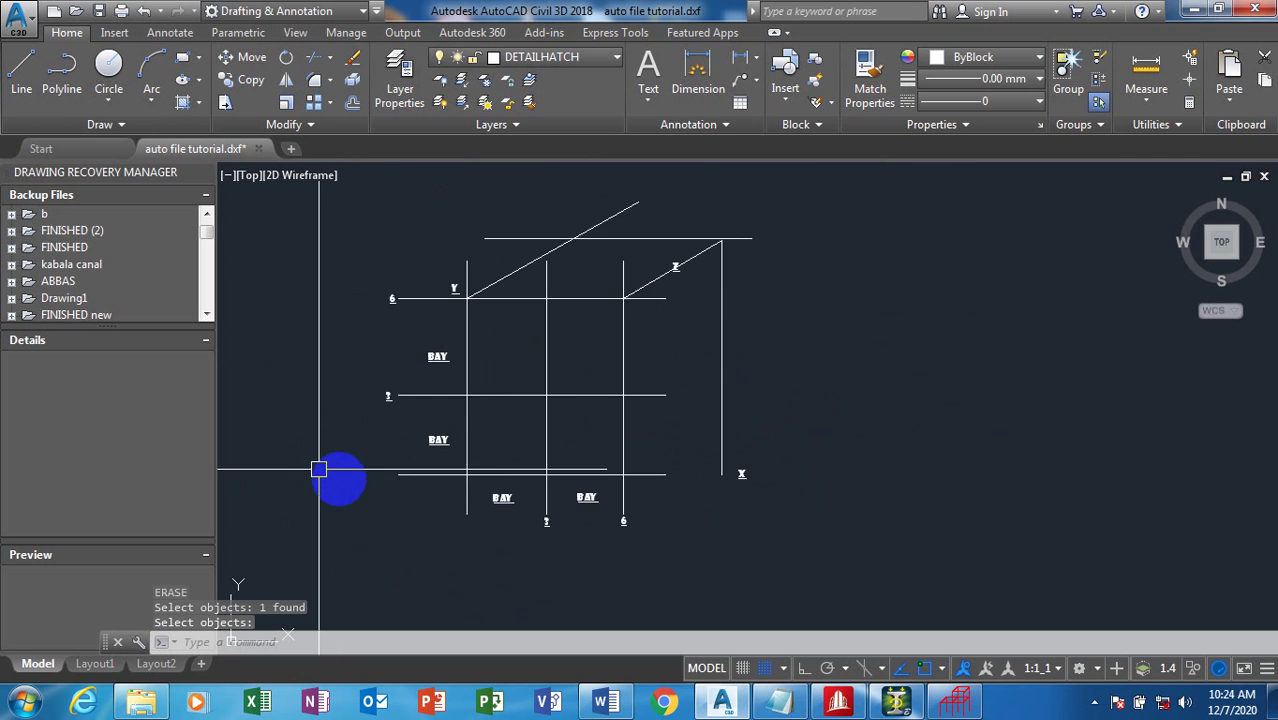
Draw a slanted line from the grid's lower-right corner to just past the rear vertical line.
{"action": "scroll", "coordinate": [753, 419], "scroll_direction": "up", "scroll_amount": 2}
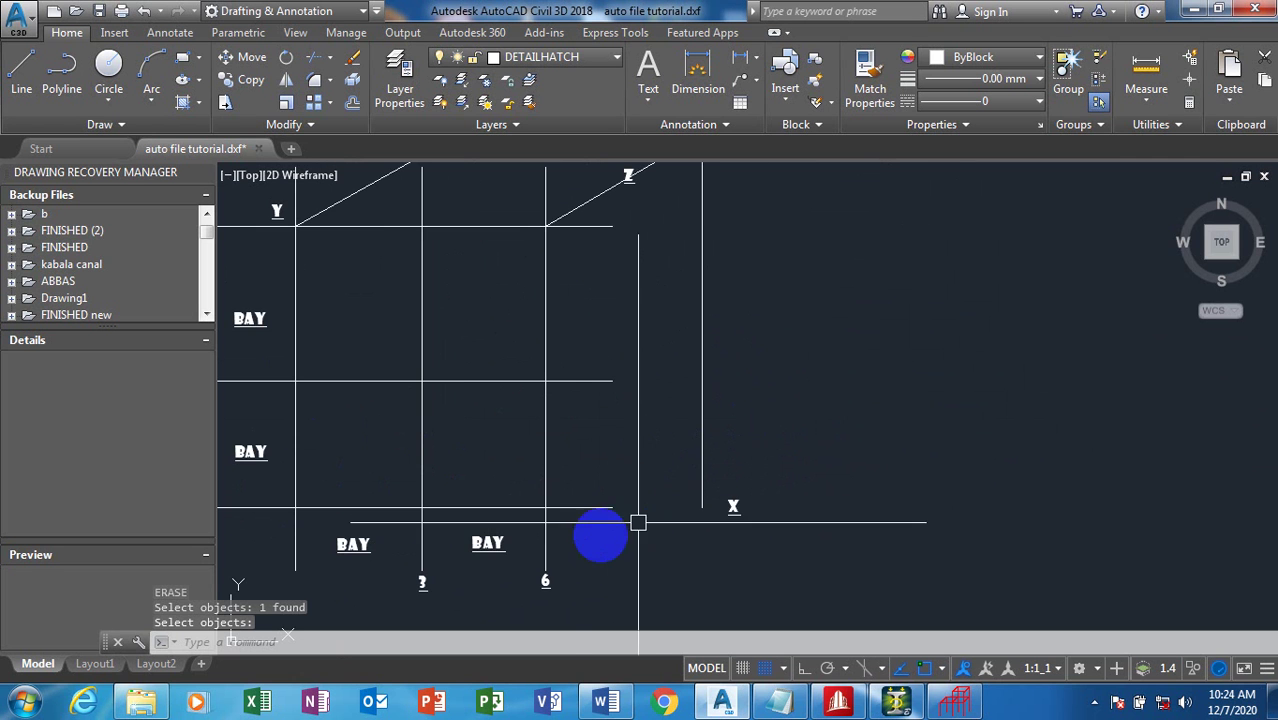
{"action": "scroll", "coordinate": [568, 565], "scroll_direction": "down", "scroll_amount": 2}
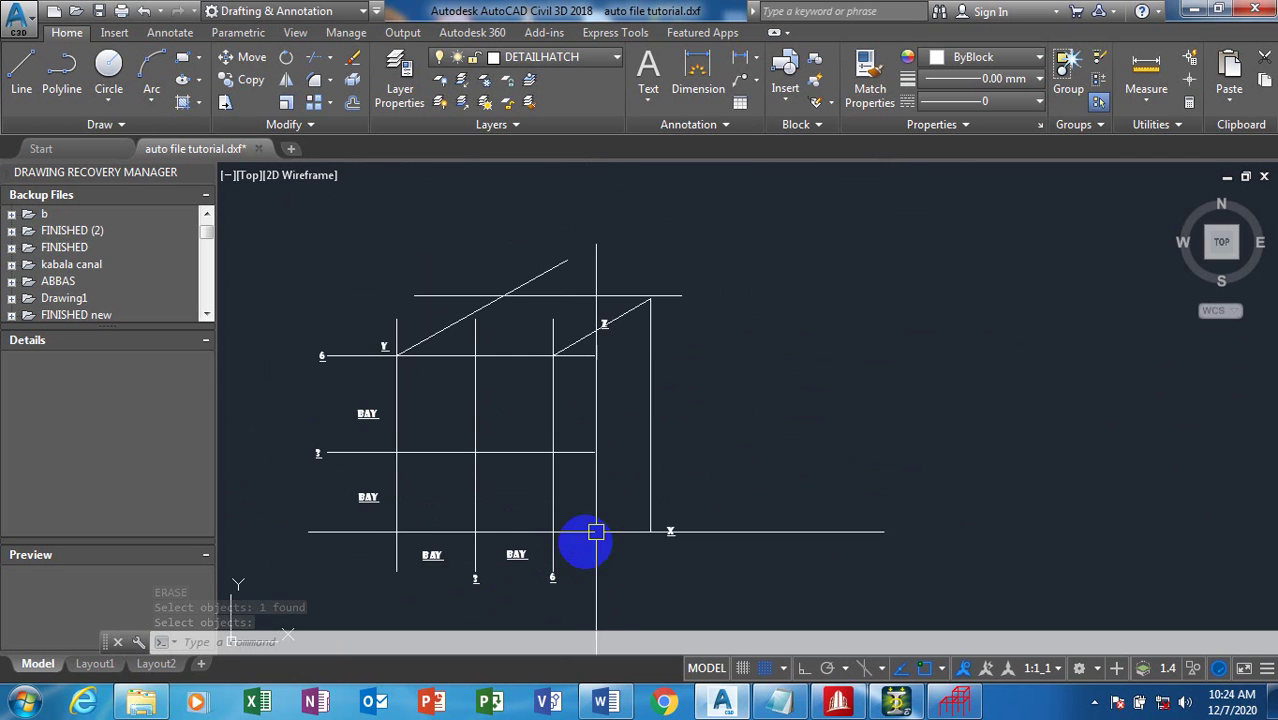
{"action": "key", "text": "l"}
{"action": "key", "text": "Return"}
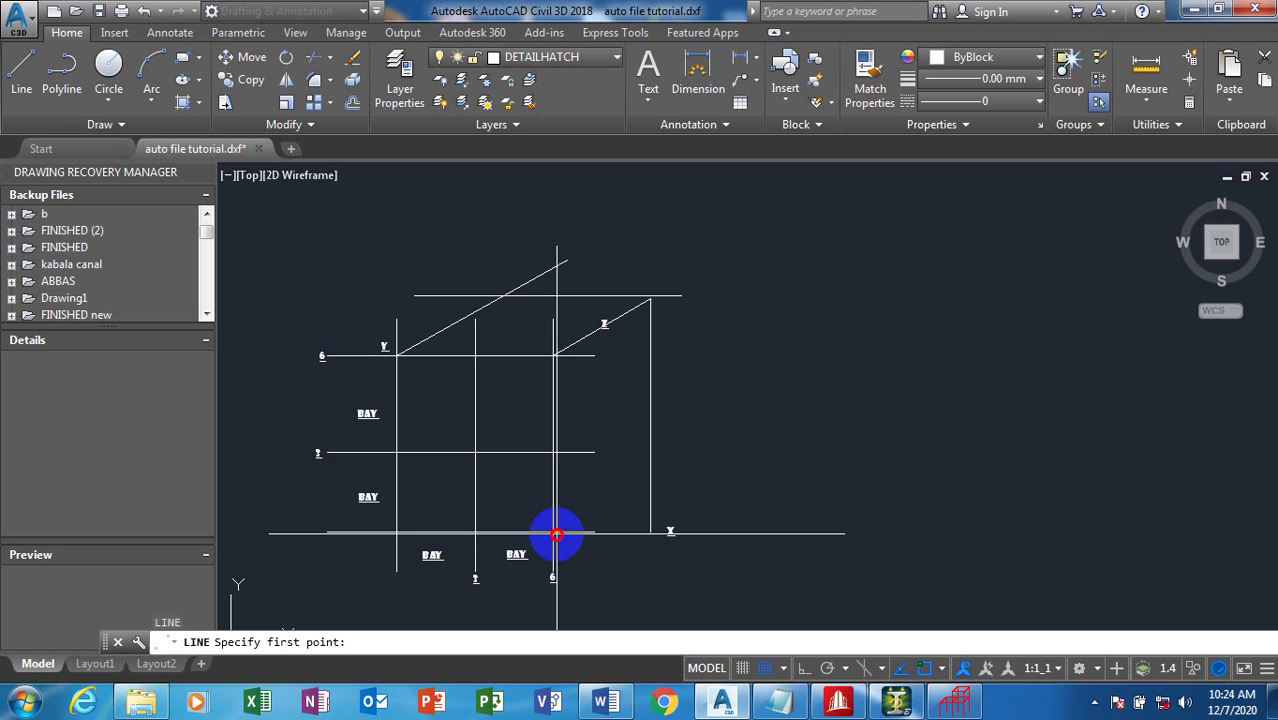
{"action": "left_click", "coordinate": [553, 531]}
{"action": "left_click", "coordinate": [699, 483]}
{"action": "key", "text": "Escape"}
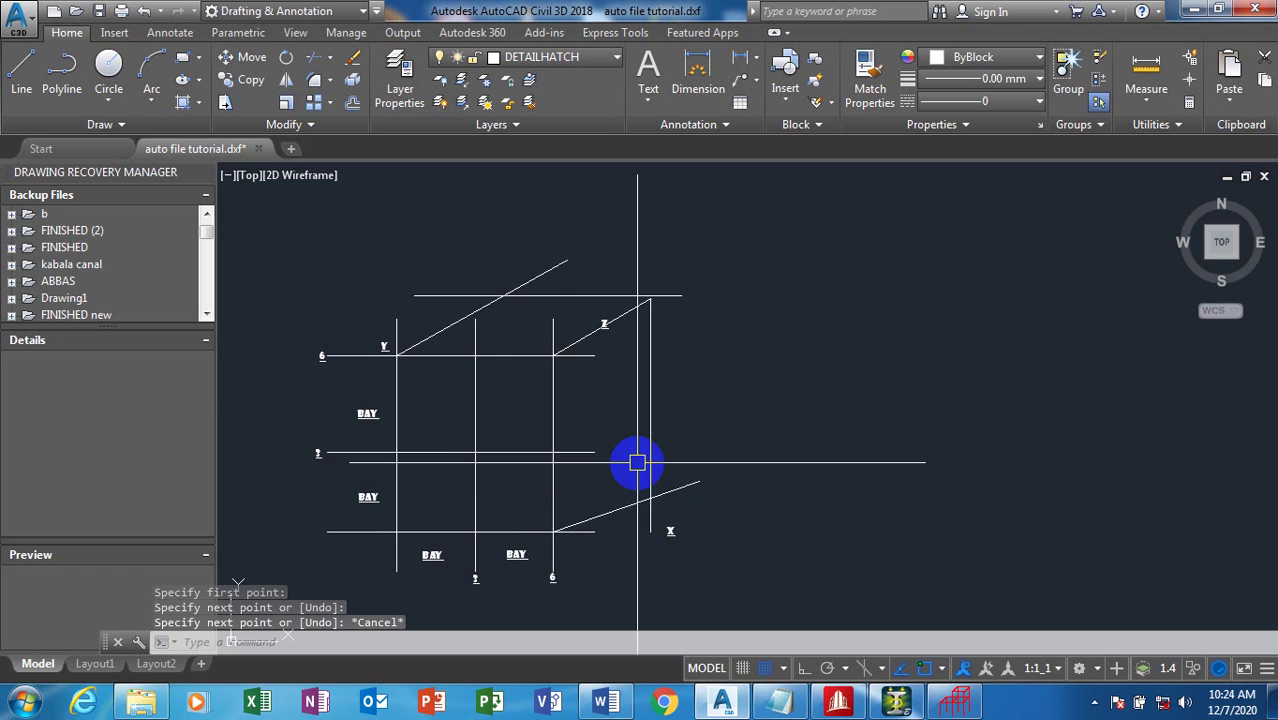
{"action": "scroll", "coordinate": [608, 508], "scroll_direction": "down", "scroll_amount": 2}
Copy the grid's vertical line labelled 6 to about midway between itself and the rear vertical line.
{"action": "scroll", "coordinate": [594, 512], "scroll_direction": "up", "scroll_amount": 4}
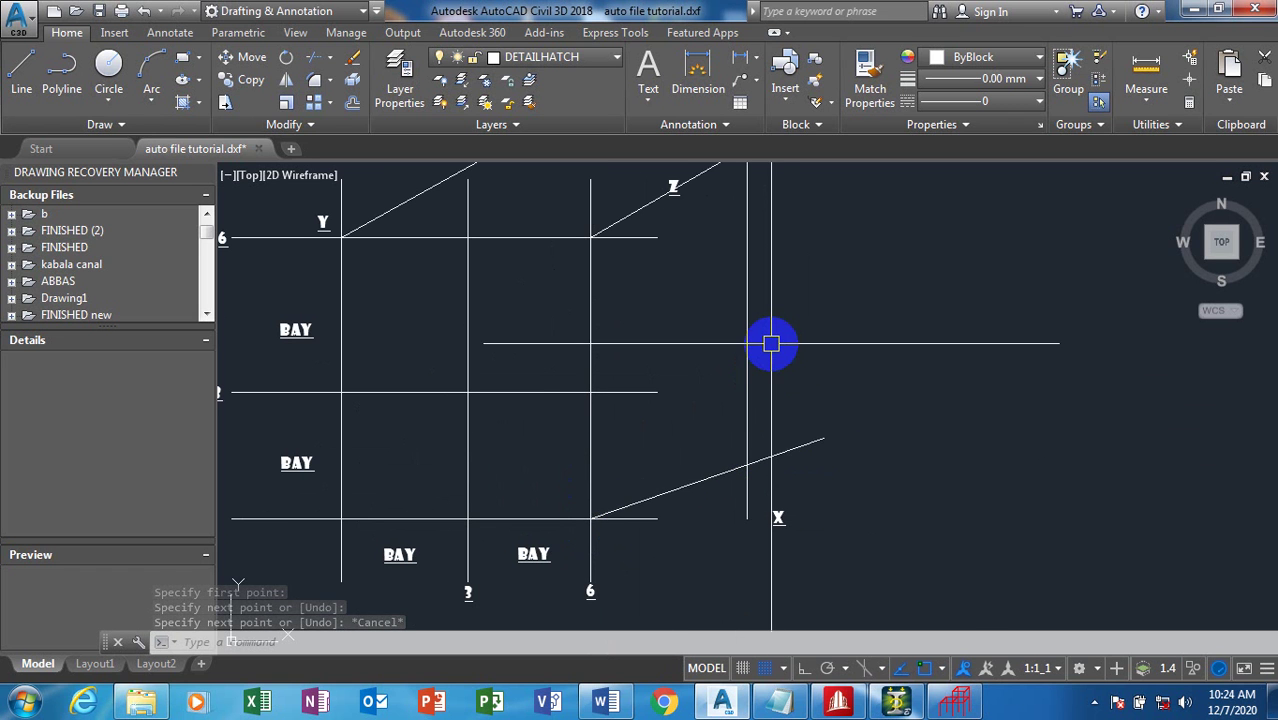
{"action": "type", "text": "co"}
{"action": "key", "text": "Return"}
{"action": "left_click", "coordinate": [591, 422]}
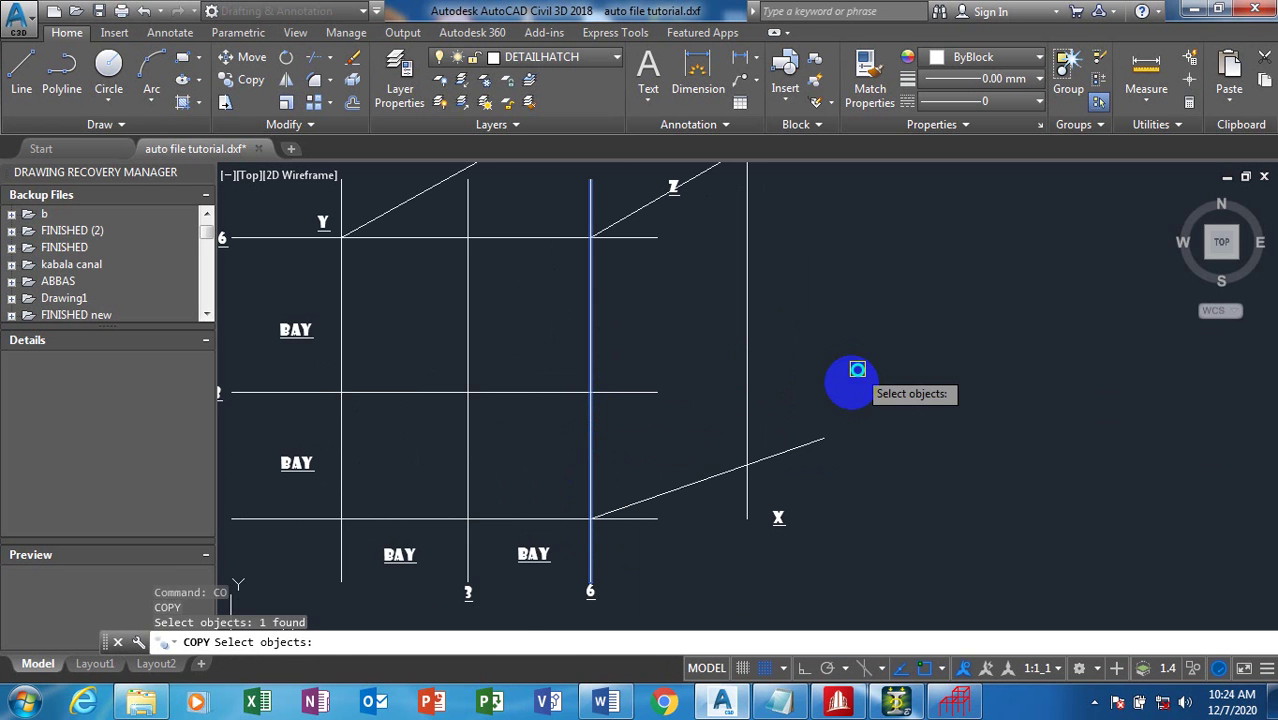
{"action": "key", "text": "Return"}
{"action": "left_click", "coordinate": [846, 388]}
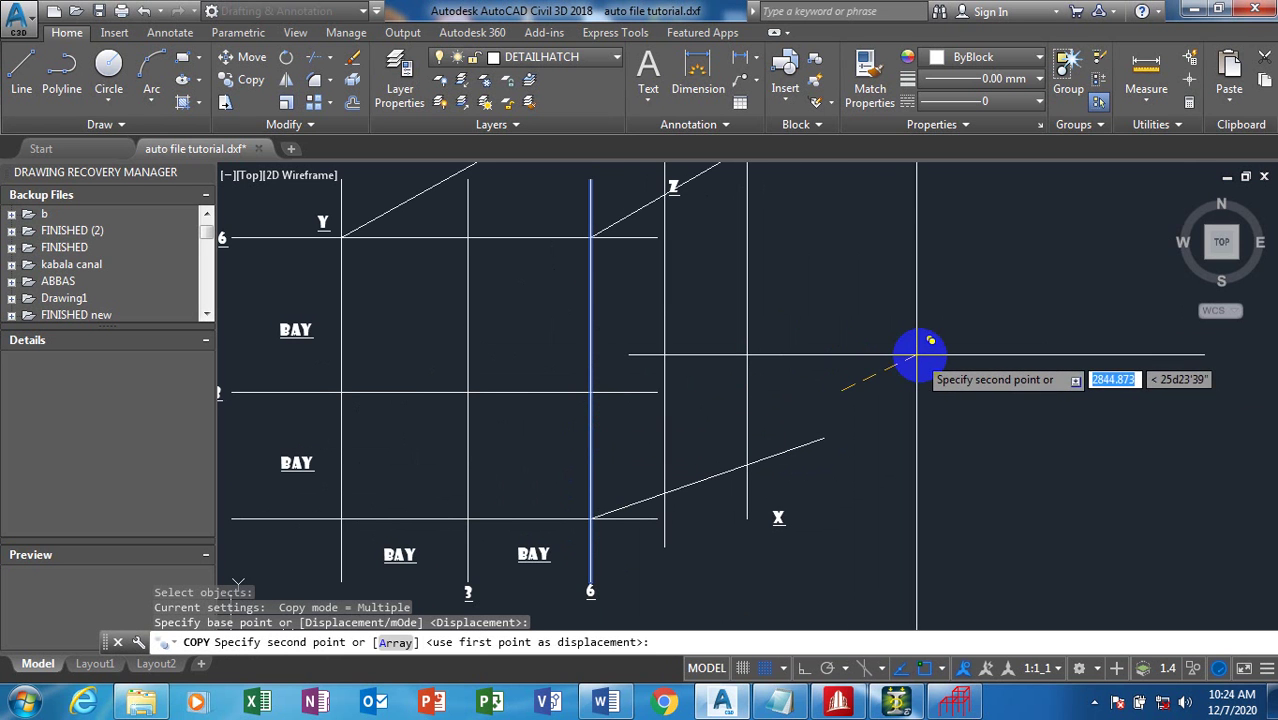
{"action": "left_click", "coordinate": [918, 355]}
{"action": "key", "text": "Escape"}
{"action": "scroll", "coordinate": [755, 423], "scroll_direction": "down", "scroll_amount": 4}
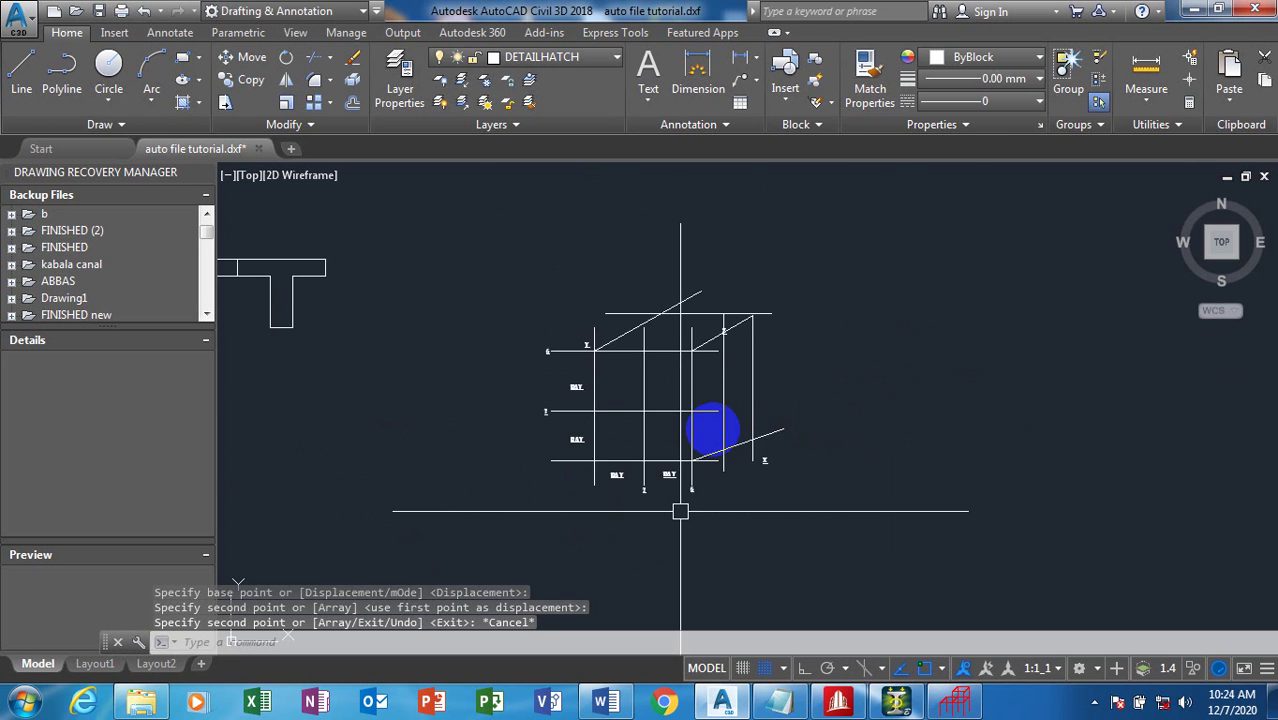
Draw a slanted line from the intersection of the horizontal 3 line and vertical 6 line to the rear vertical line's midpoint.
{"action": "scroll", "coordinate": [680, 511], "scroll_direction": "up", "scroll_amount": 4}
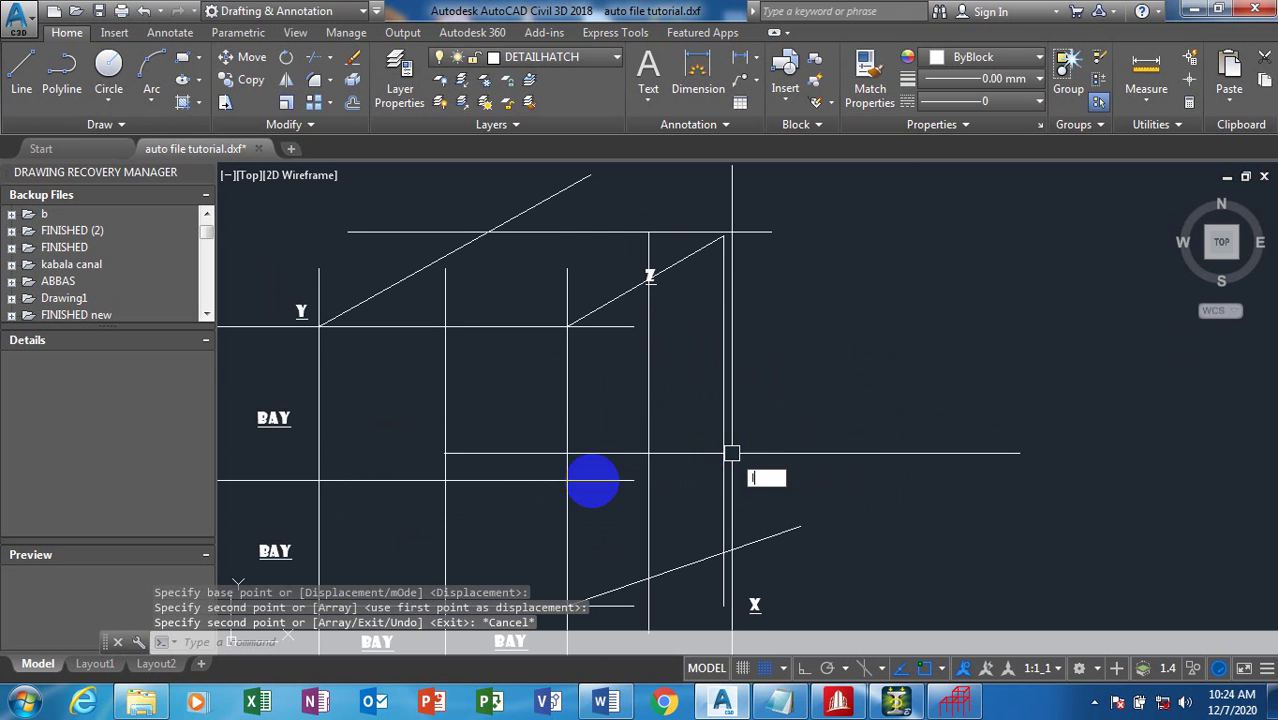
{"action": "key", "text": "l"}
{"action": "key", "text": "Return"}
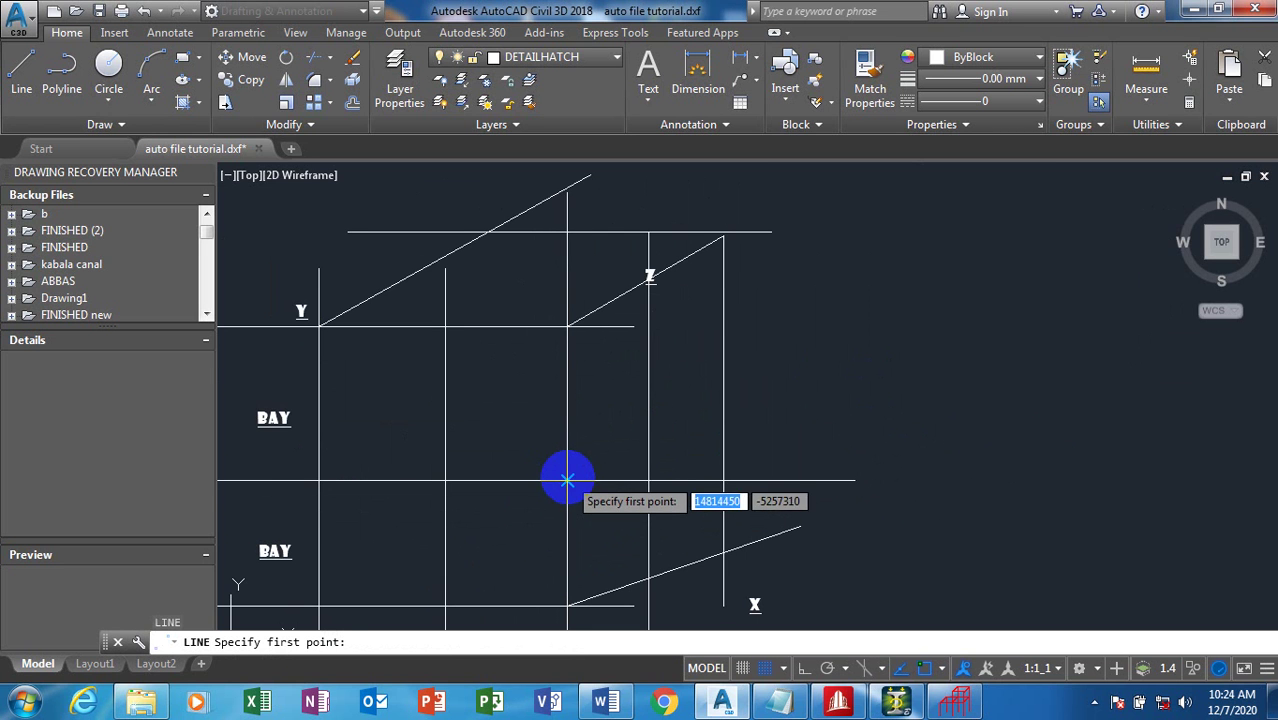
{"action": "left_click", "coordinate": [565, 480]}
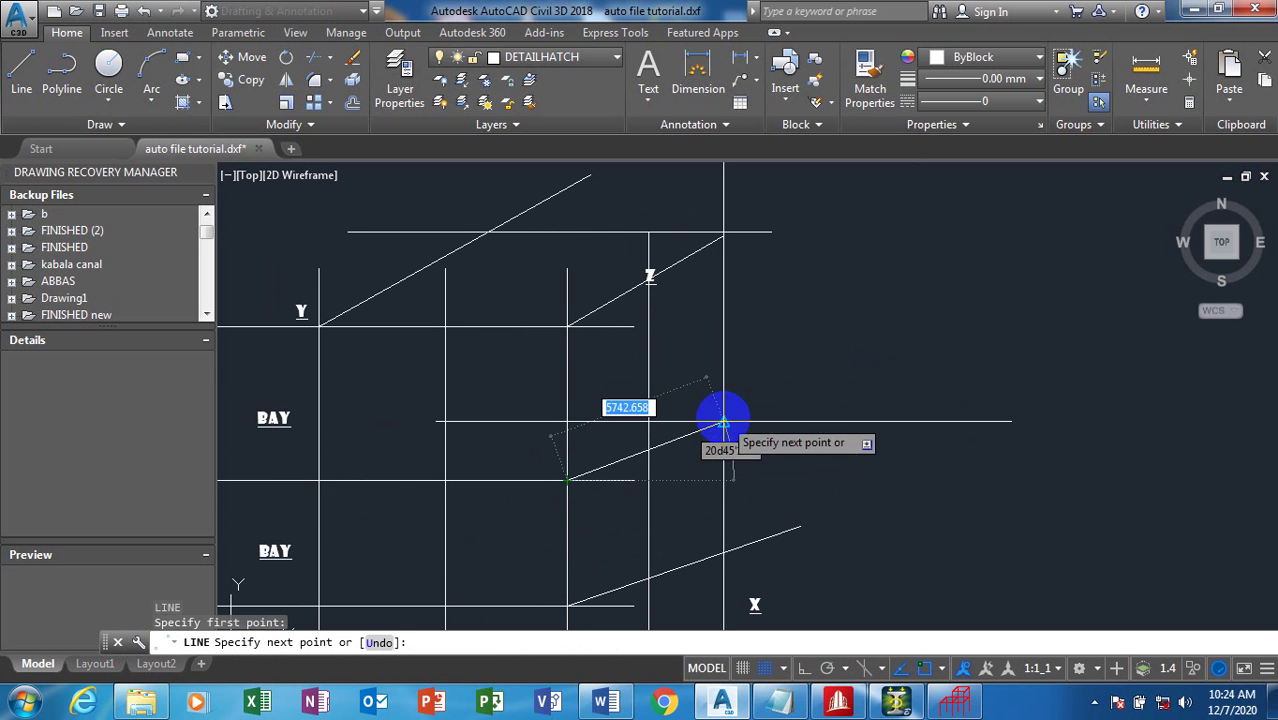
{"action": "scroll", "coordinate": [556, 400], "scroll_direction": "down", "scroll_amount": 3}
{"action": "key", "text": "Escape"}
{"action": "scroll", "coordinate": [713, 448], "scroll_direction": "up", "scroll_amount": 1}
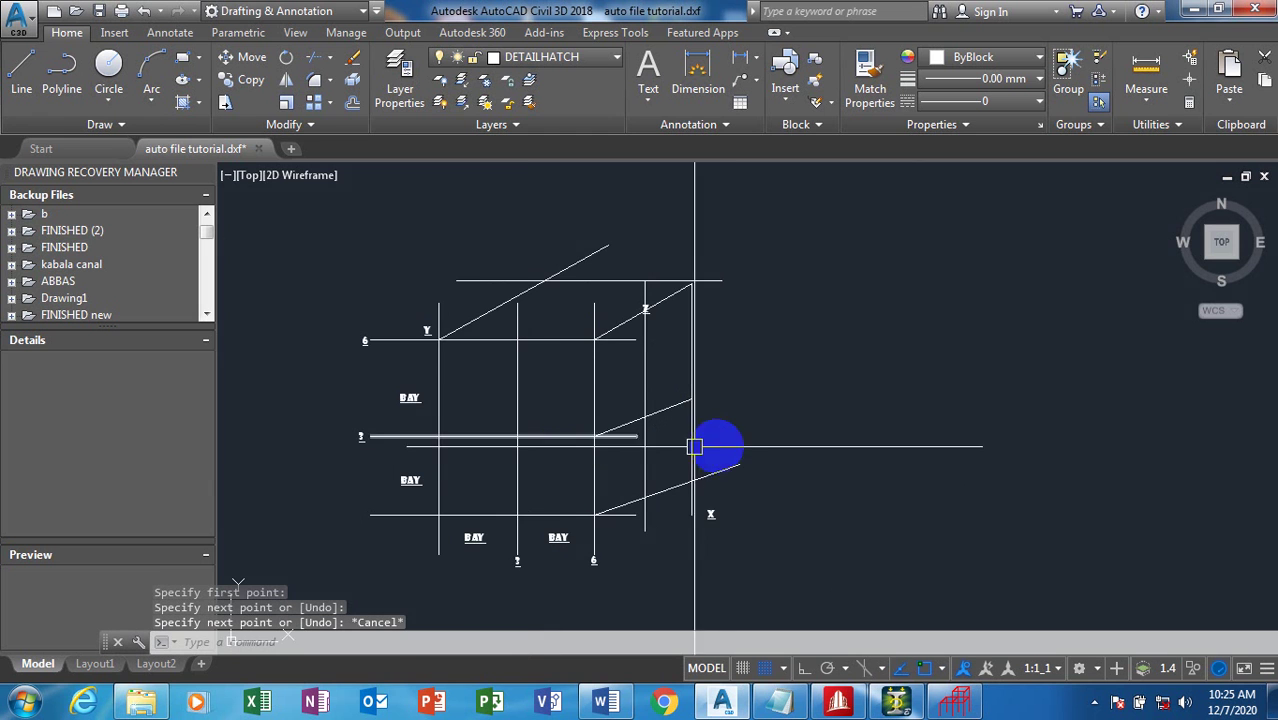
Examine the grid sketch's bays, spacings and X, Y, Z axis directions.
{"action": "scroll", "coordinate": [673, 499], "scroll_direction": "down", "scroll_amount": 3}
{"action": "scroll", "coordinate": [688, 528], "scroll_direction": "up", "scroll_amount": 3}
{"action": "scroll", "coordinate": [630, 545], "scroll_direction": "up", "scroll_amount": 2}
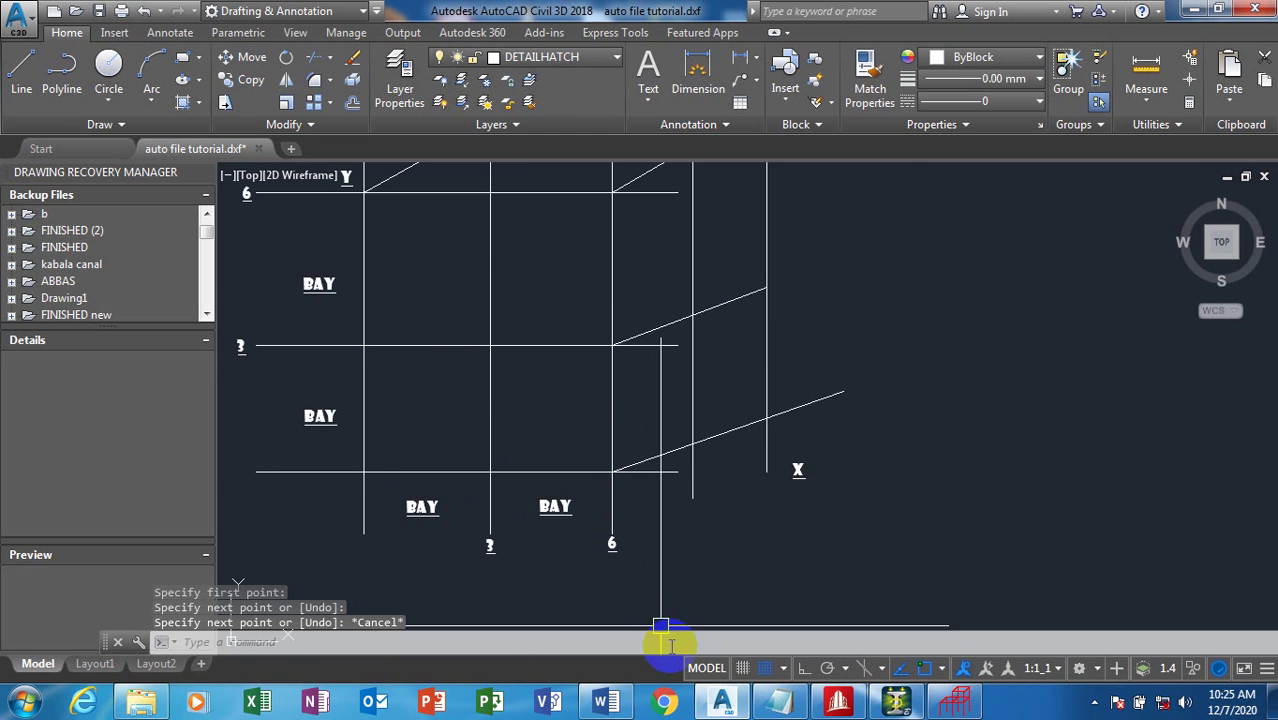
{"action": "scroll", "coordinate": [639, 522], "scroll_direction": "down", "scroll_amount": 2}
{"action": "scroll", "coordinate": [594, 499], "scroll_direction": "up", "scroll_amount": 2}
{"action": "scroll", "coordinate": [699, 316], "scroll_direction": "down", "scroll_amount": 2}
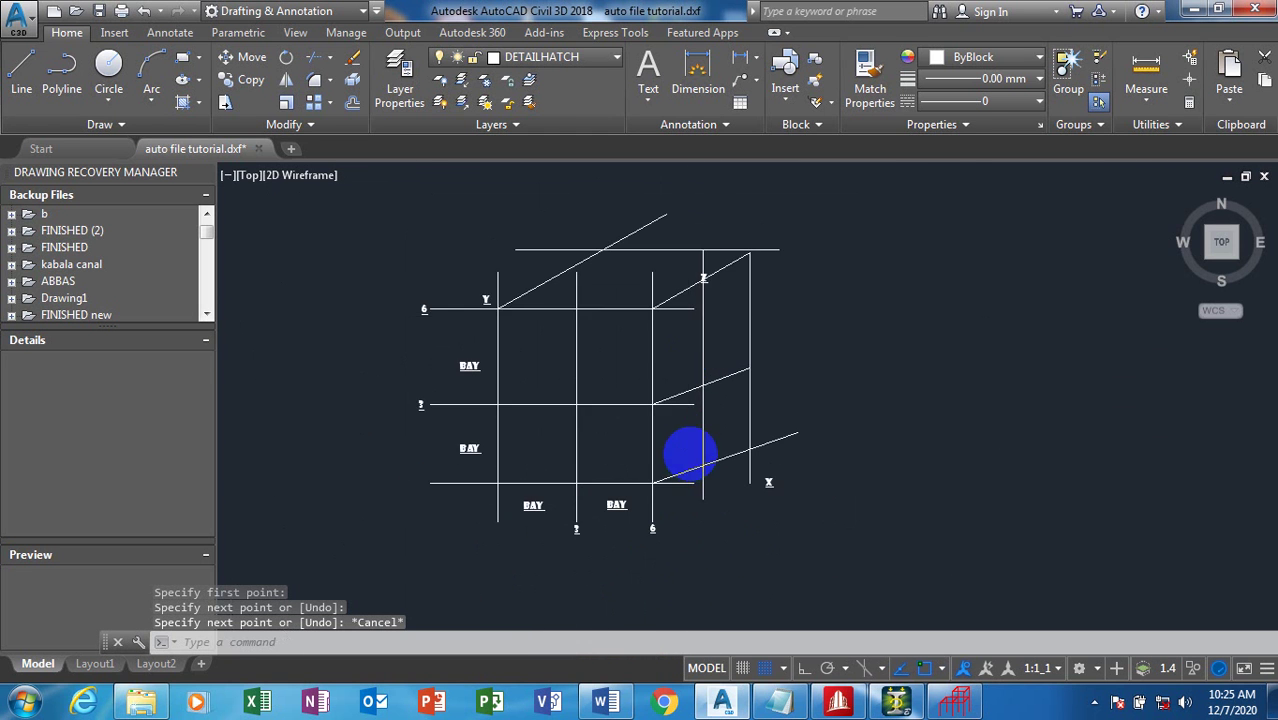
{"action": "scroll", "coordinate": [676, 402], "scroll_direction": "up", "scroll_amount": 2}
{"action": "scroll", "coordinate": [662, 508], "scroll_direction": "down", "scroll_amount": 2}
{"action": "scroll", "coordinate": [660, 493], "scroll_direction": "up", "scroll_amount": 2}
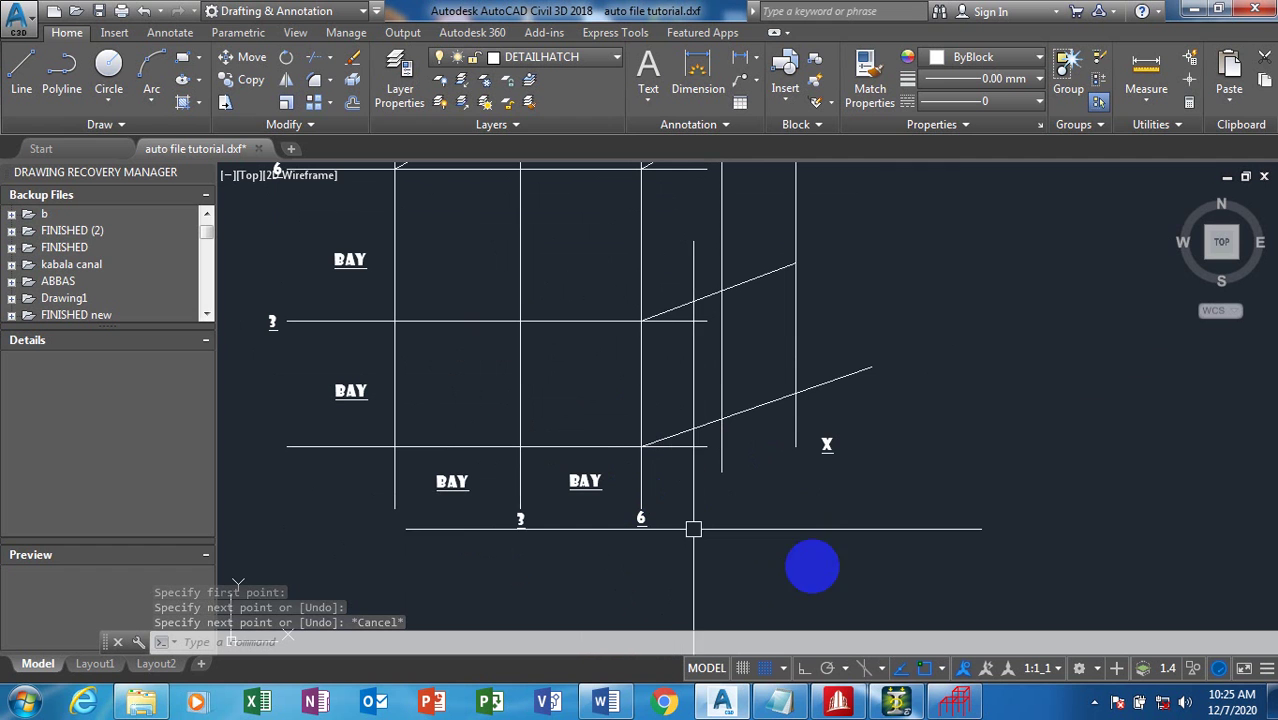
Switch to STAAD.Pro, accept the auto save, and open the Bay Frame prototype's parameters in the Structure Wizard.
{"action": "left_click", "coordinate": [899, 706]}
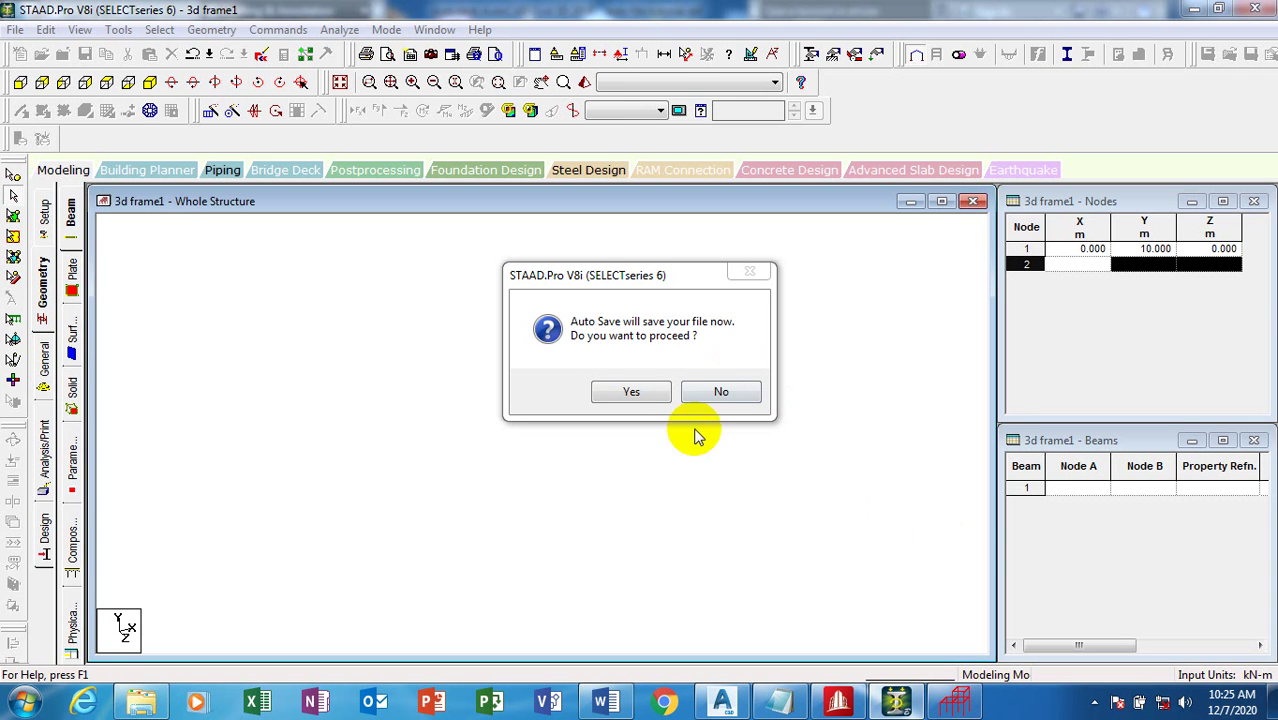
{"action": "left_click", "coordinate": [632, 393]}
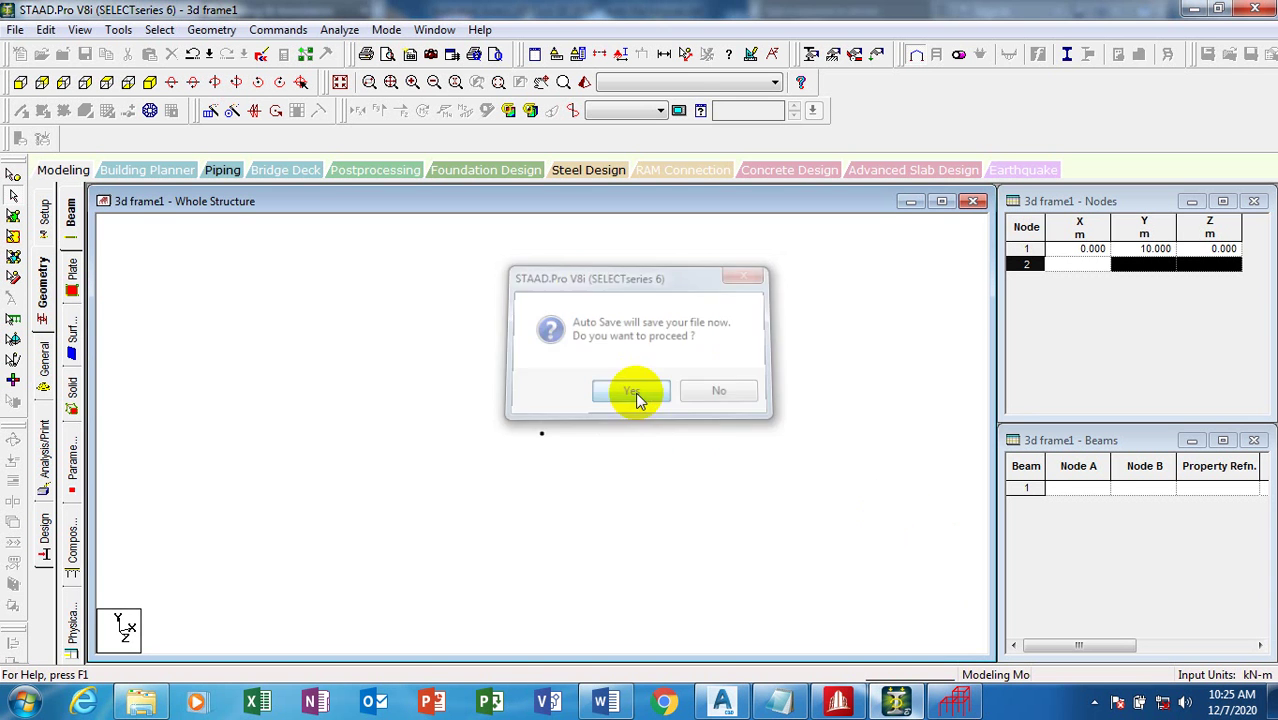
{"action": "left_click", "coordinate": [958, 703]}
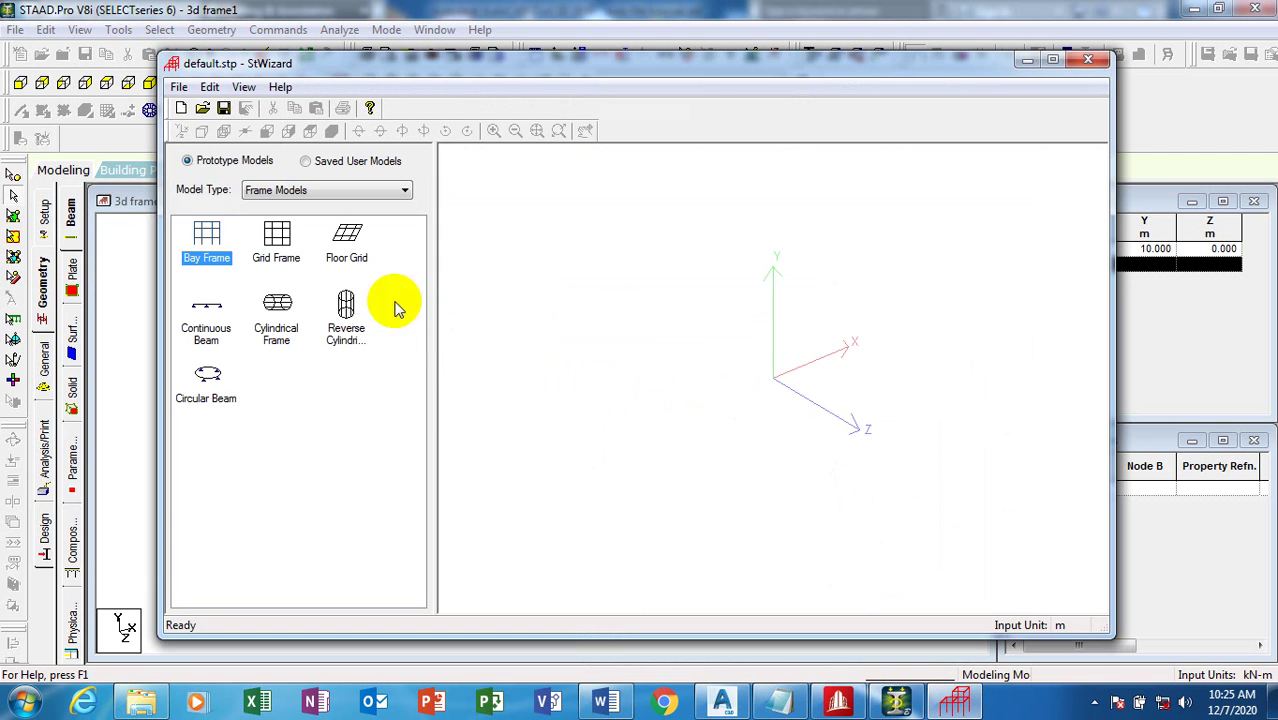
{"action": "double_click", "coordinate": [203, 240]}
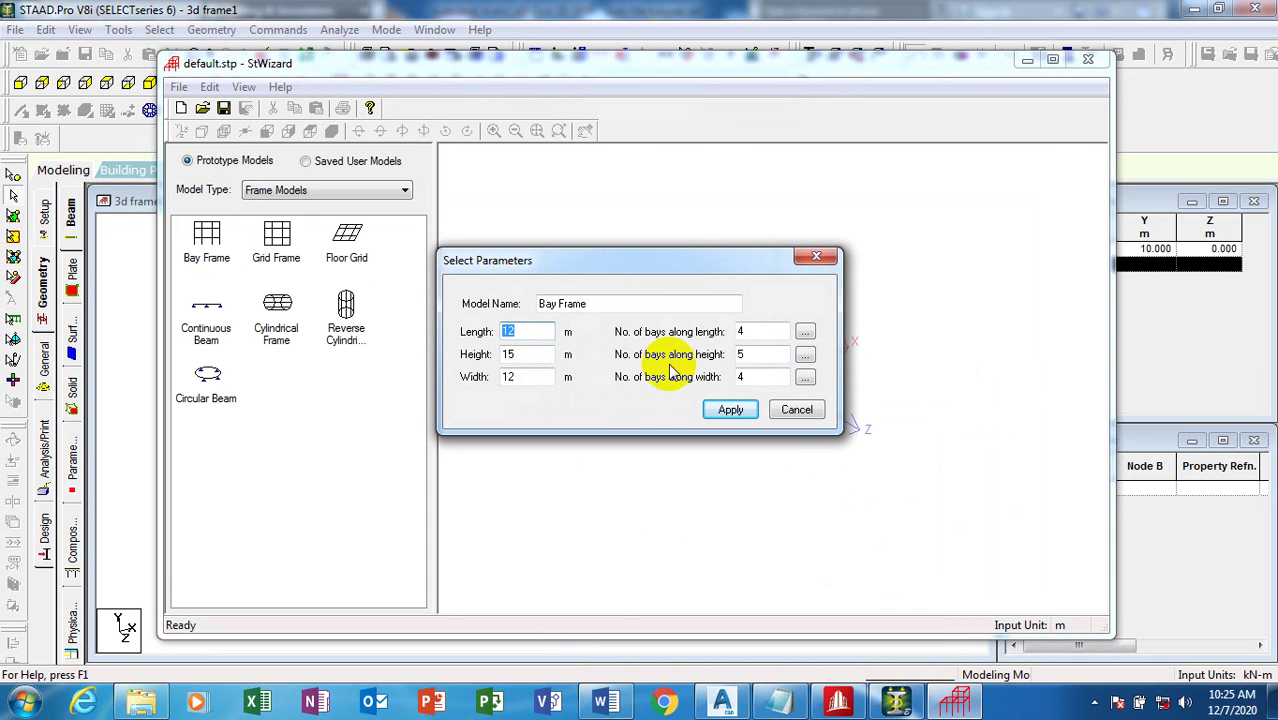
Generate the Bay Frame with length 12 m, height 15 m, width 12 m and 4, 5 and 4 bays respectively.
{"action": "left_click", "coordinate": [727, 705]}
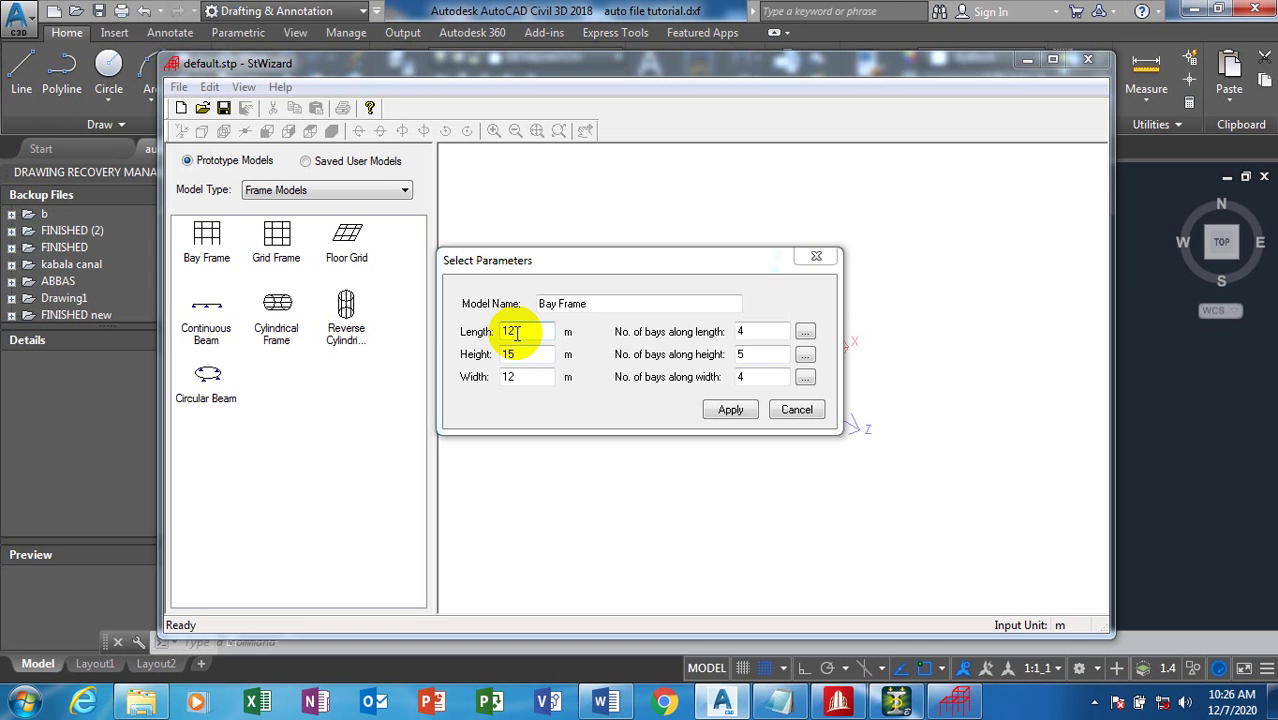
{"action": "left_click", "coordinate": [731, 411]}
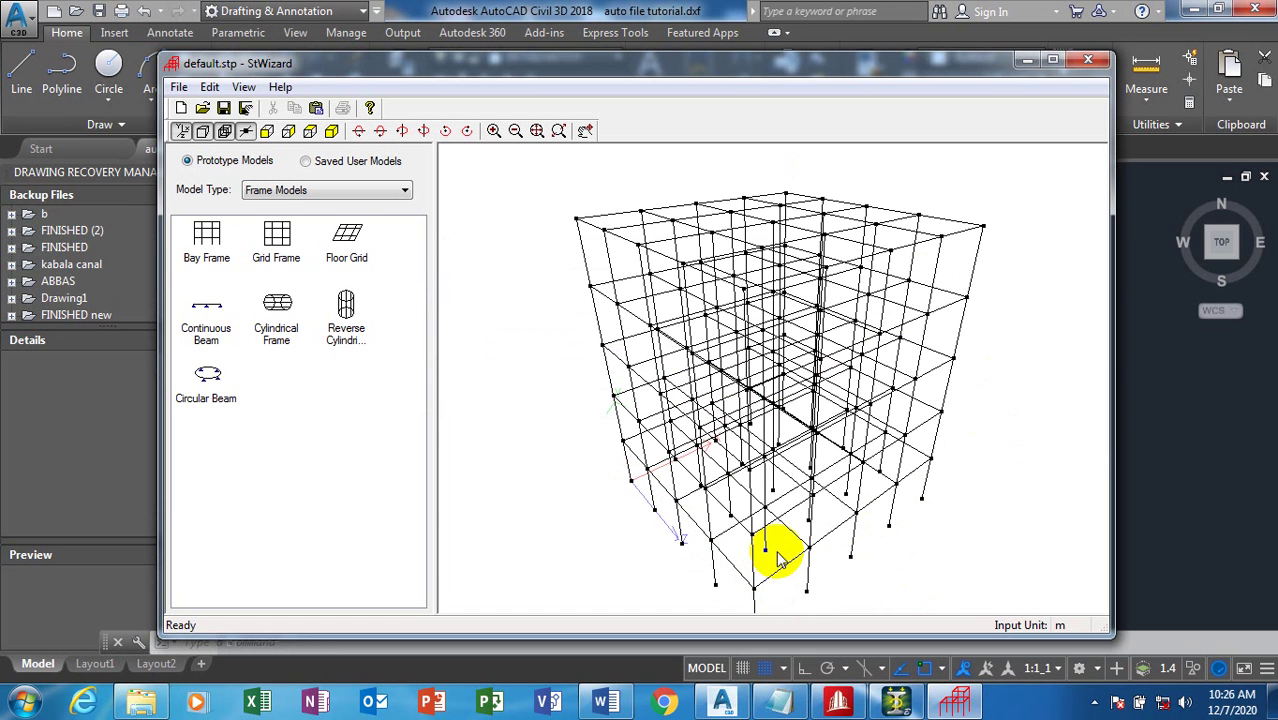
{"action": "left_click", "coordinate": [764, 438]}
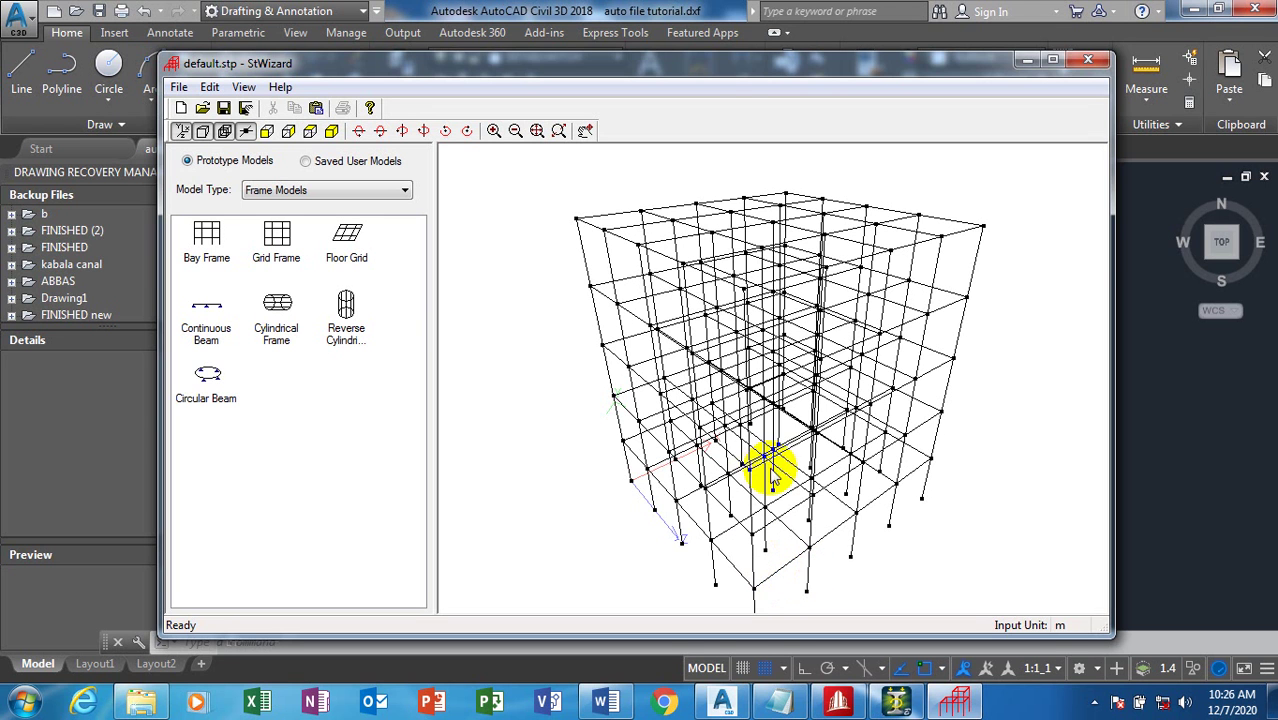
{"action": "left_click", "coordinate": [766, 412]}
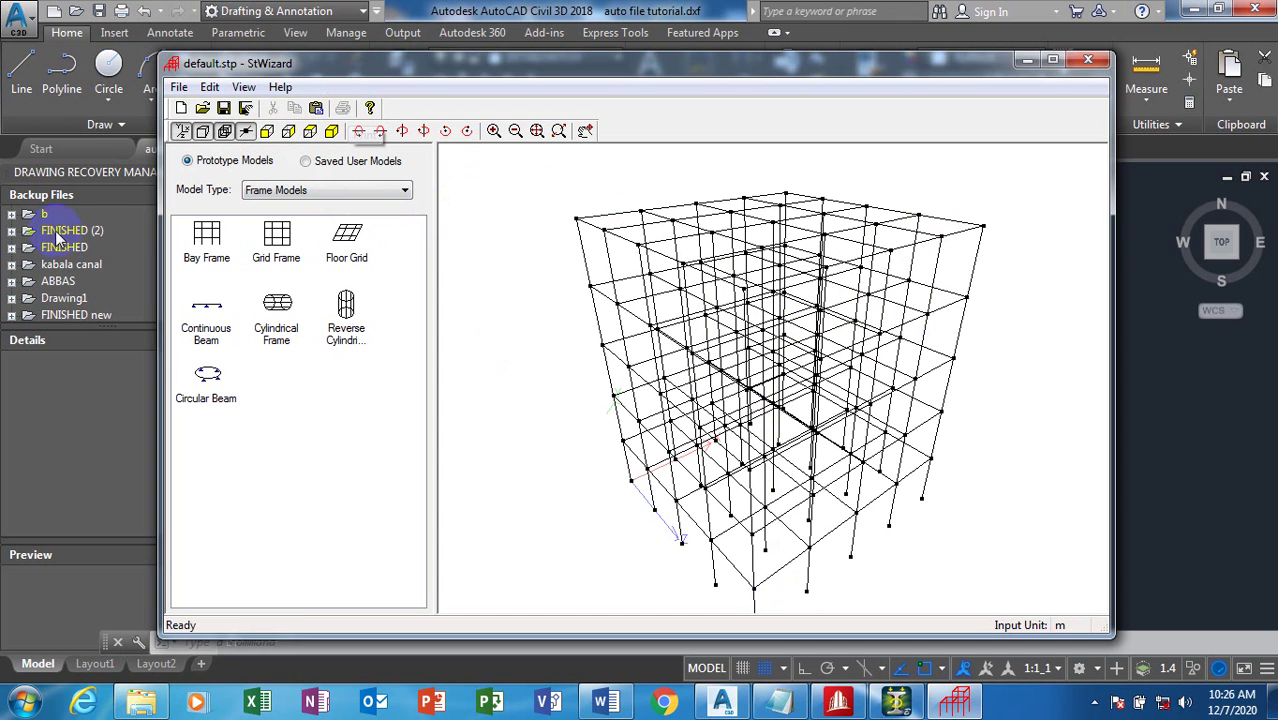
{"action": "left_click", "coordinate": [380, 131]}
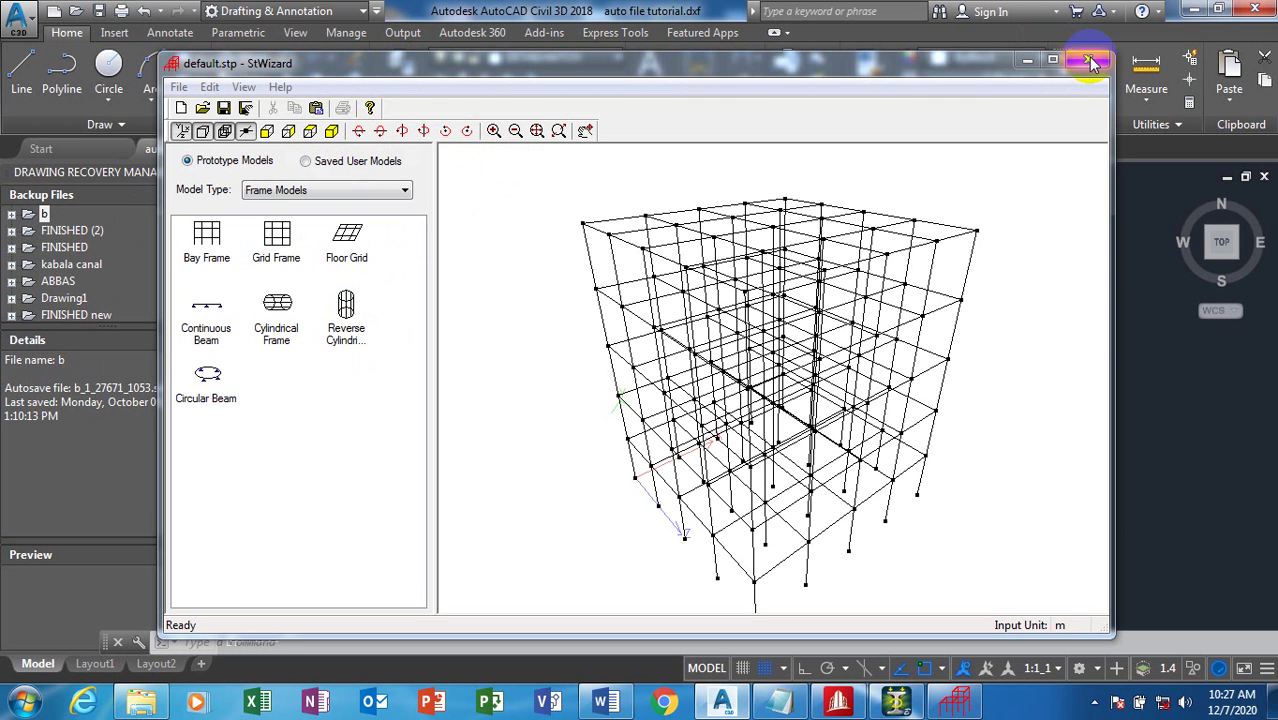
Transfer the bay frame into STAAD.Pro, pasting it with X, Y and Z offsets of 0 m.
{"action": "left_click", "coordinate": [209, 87]}
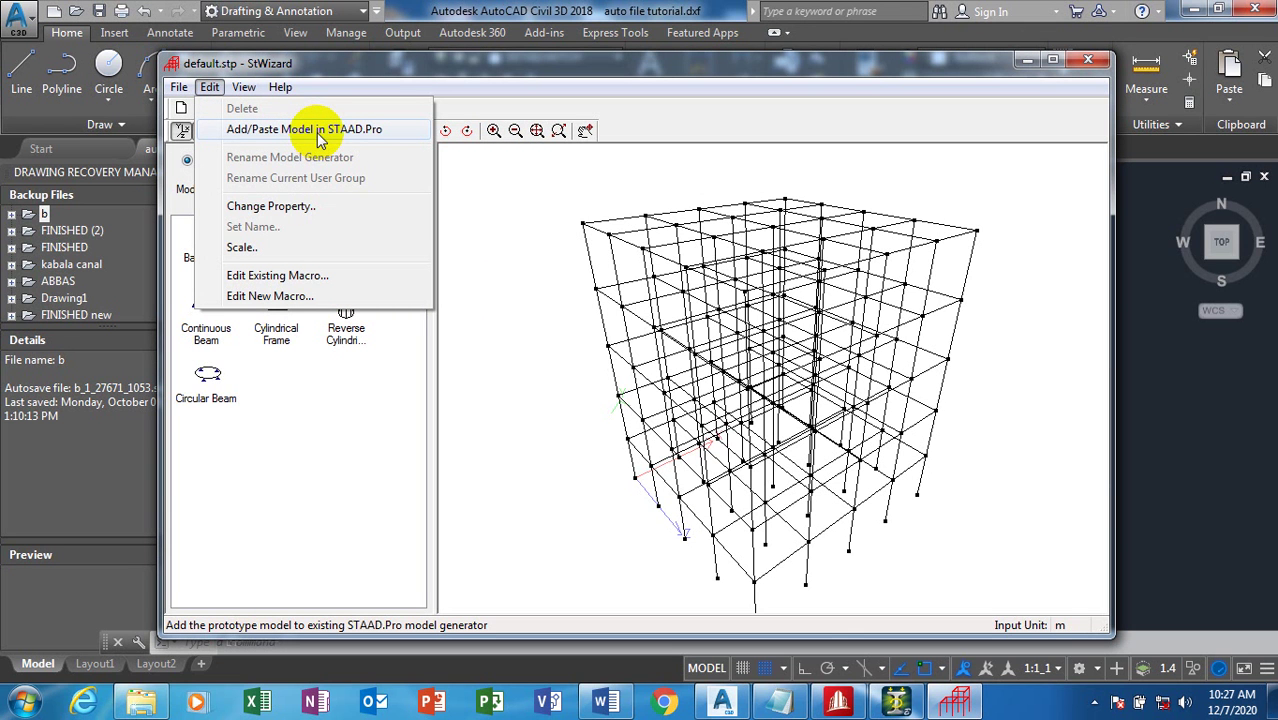
{"action": "left_click", "coordinate": [318, 134]}
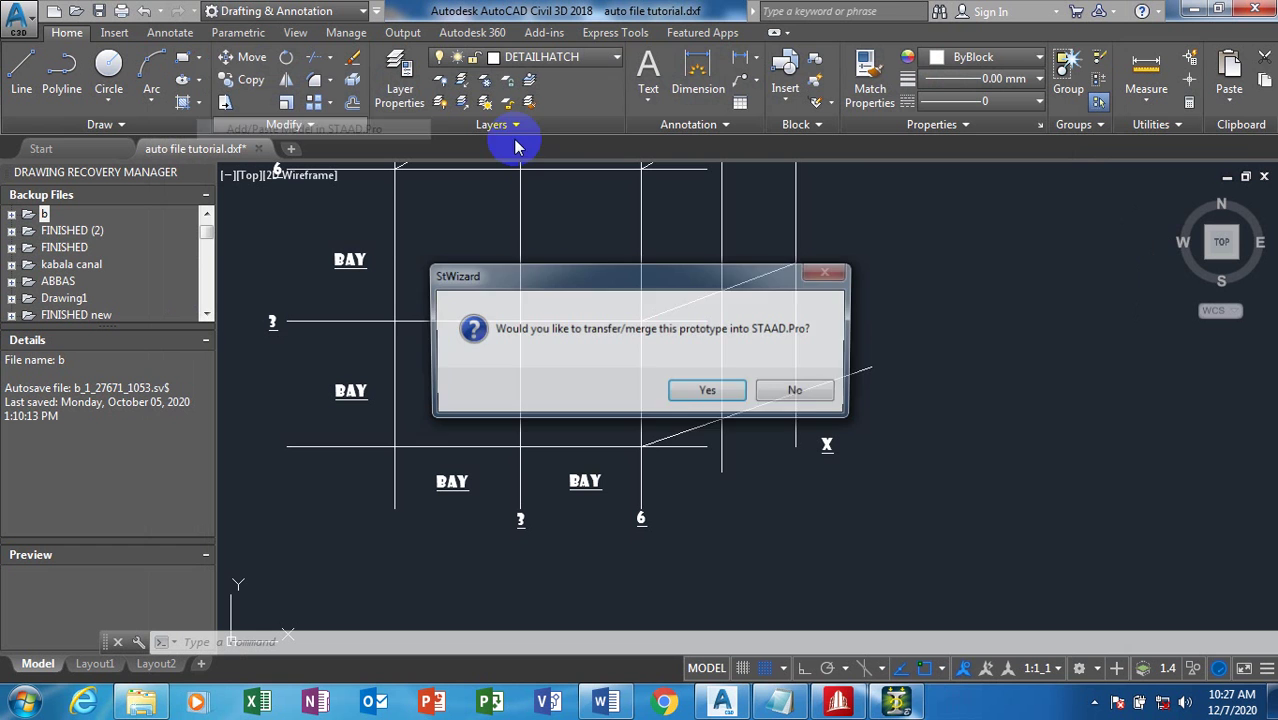
{"action": "left_click", "coordinate": [715, 387]}
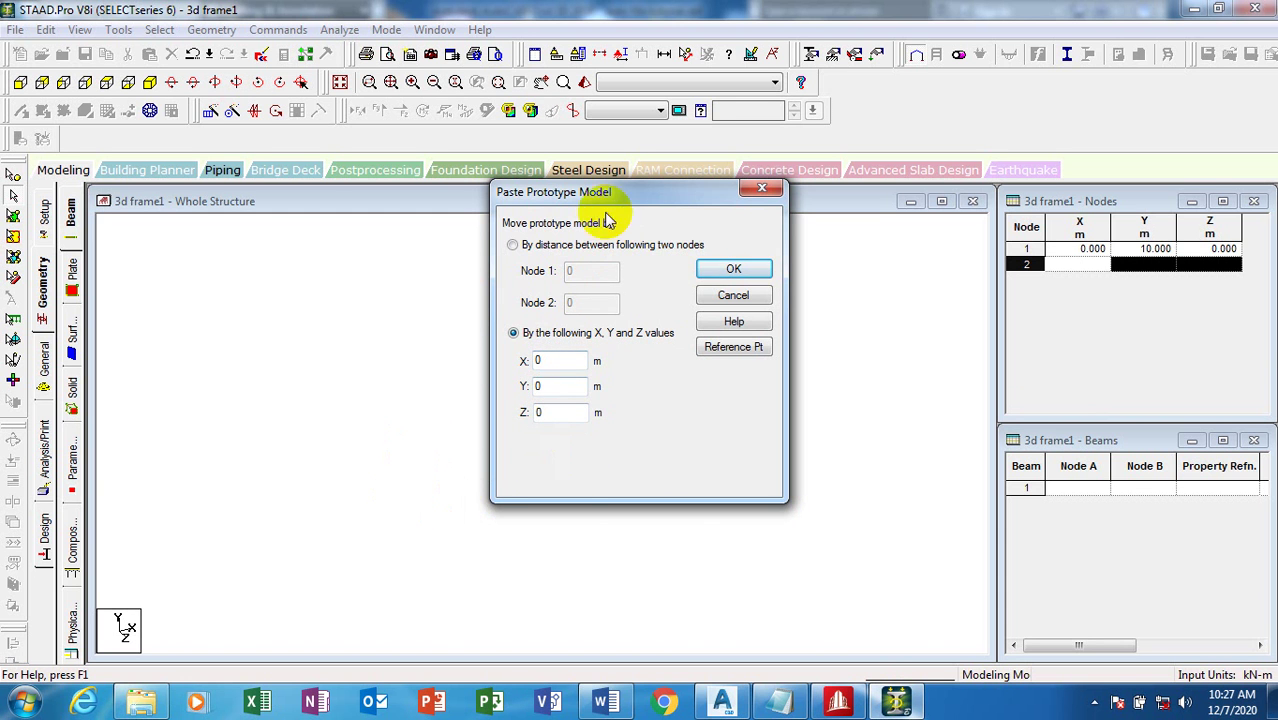
{"action": "left_click_drag", "start_coordinate": [618, 192], "coordinate": [810, 150]}
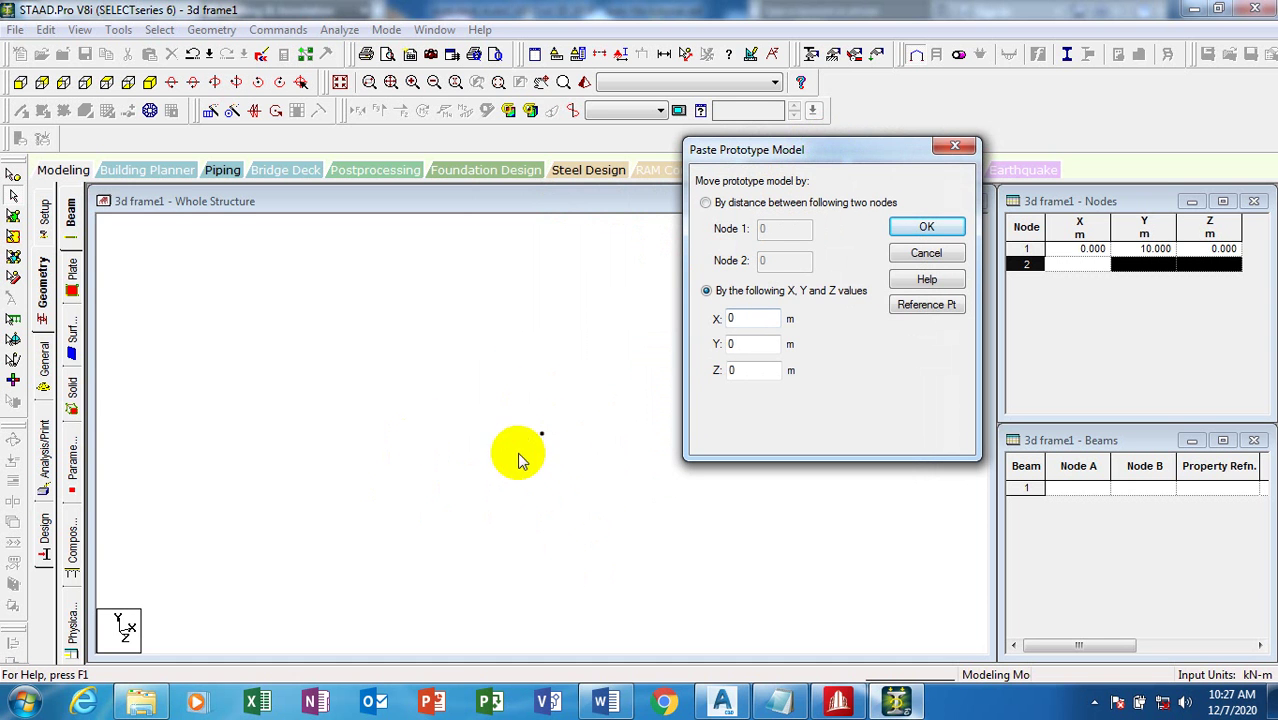
{"action": "left_click_drag", "start_coordinate": [805, 154], "coordinate": [367, 189]}
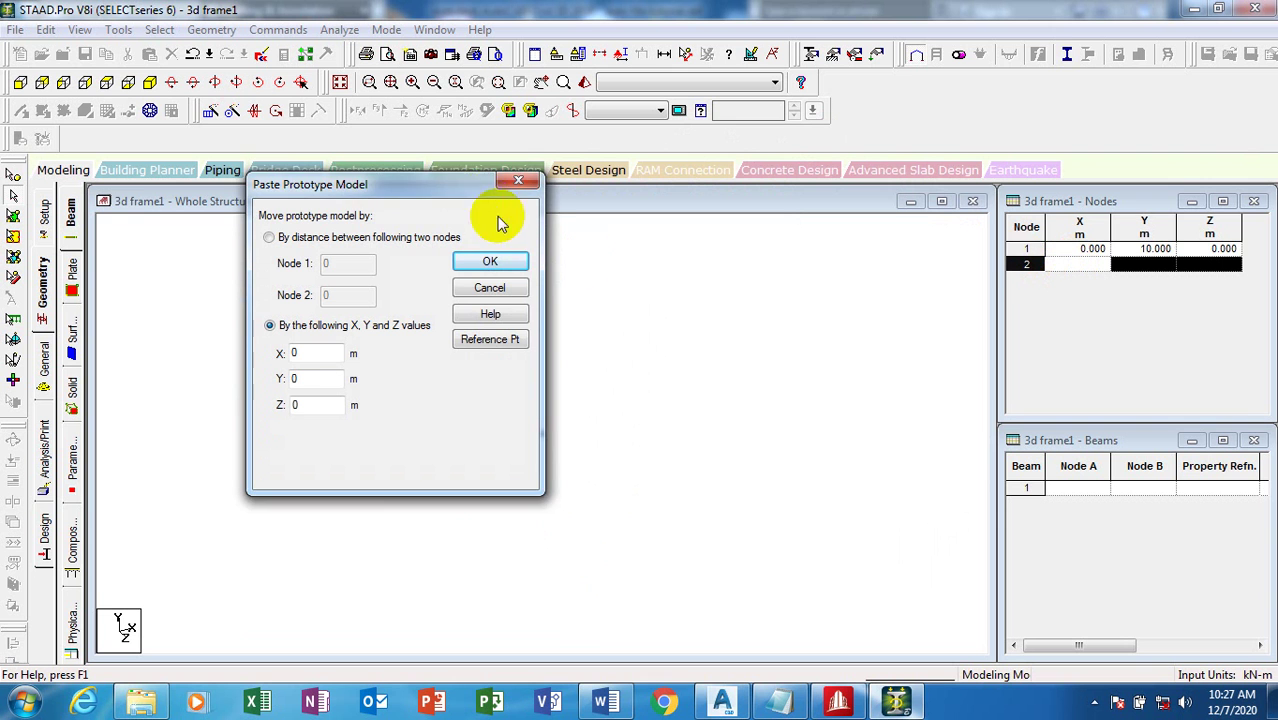
{"action": "left_click_drag", "start_coordinate": [399, 190], "coordinate": [738, 150]}
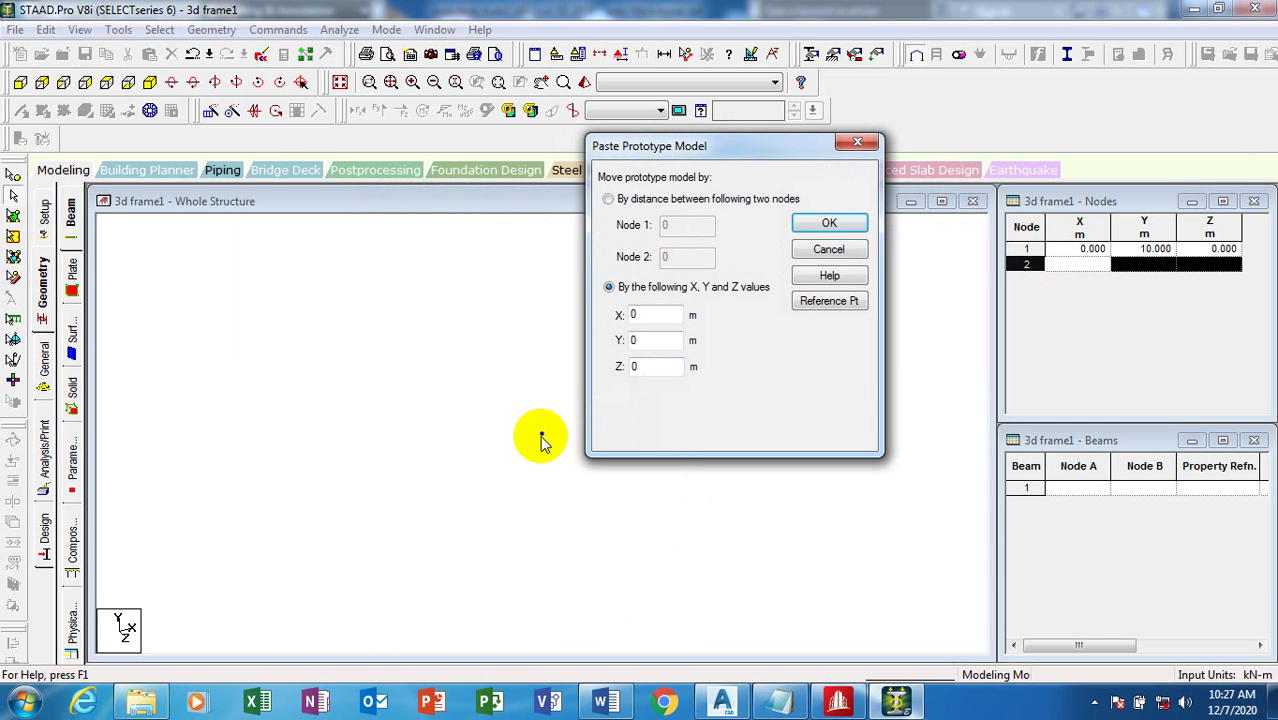
{"action": "left_click_drag", "start_coordinate": [733, 155], "coordinate": [470, 262]}
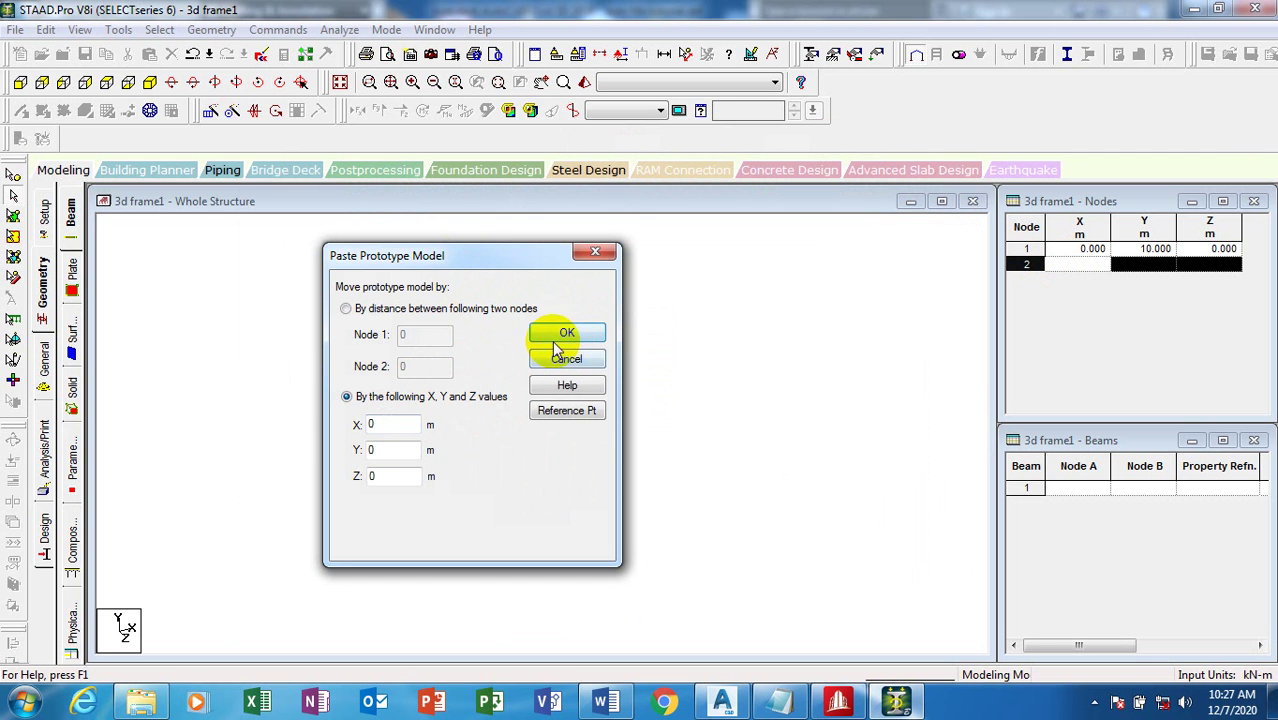
{"action": "left_click_drag", "start_coordinate": [488, 257], "coordinate": [858, 131]}
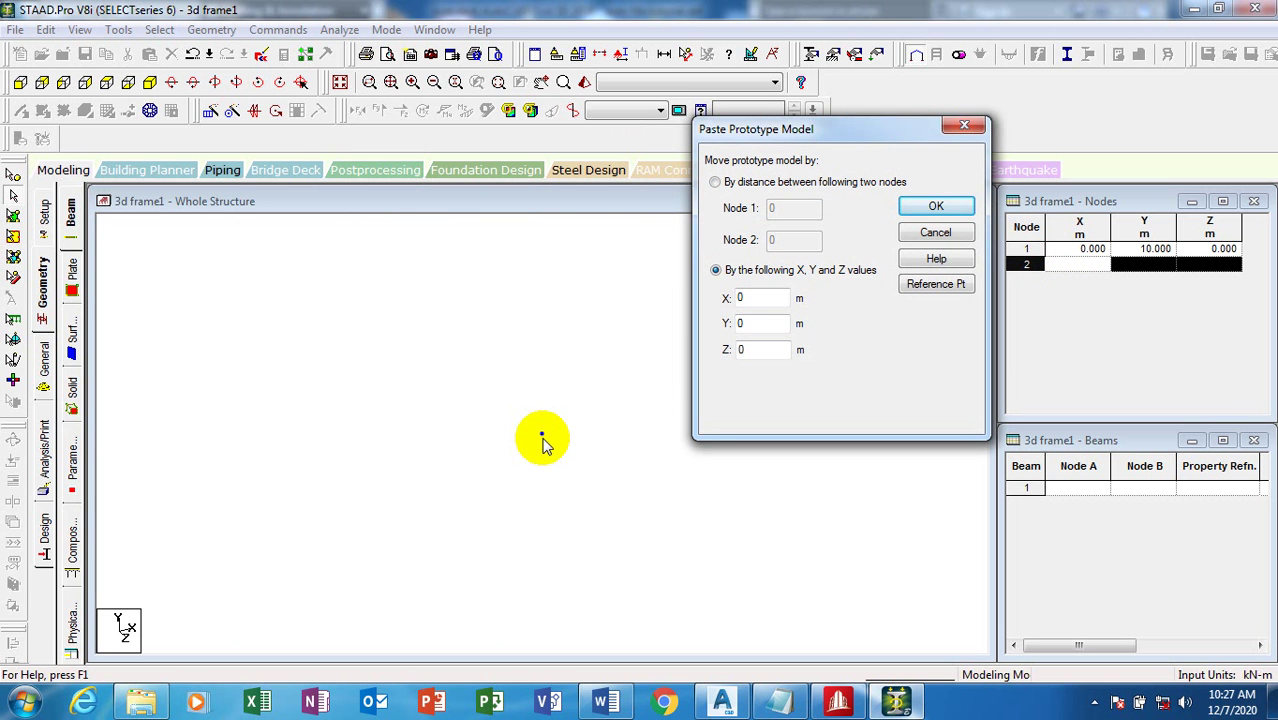
{"action": "left_click_drag", "start_coordinate": [861, 129], "coordinate": [562, 224]}
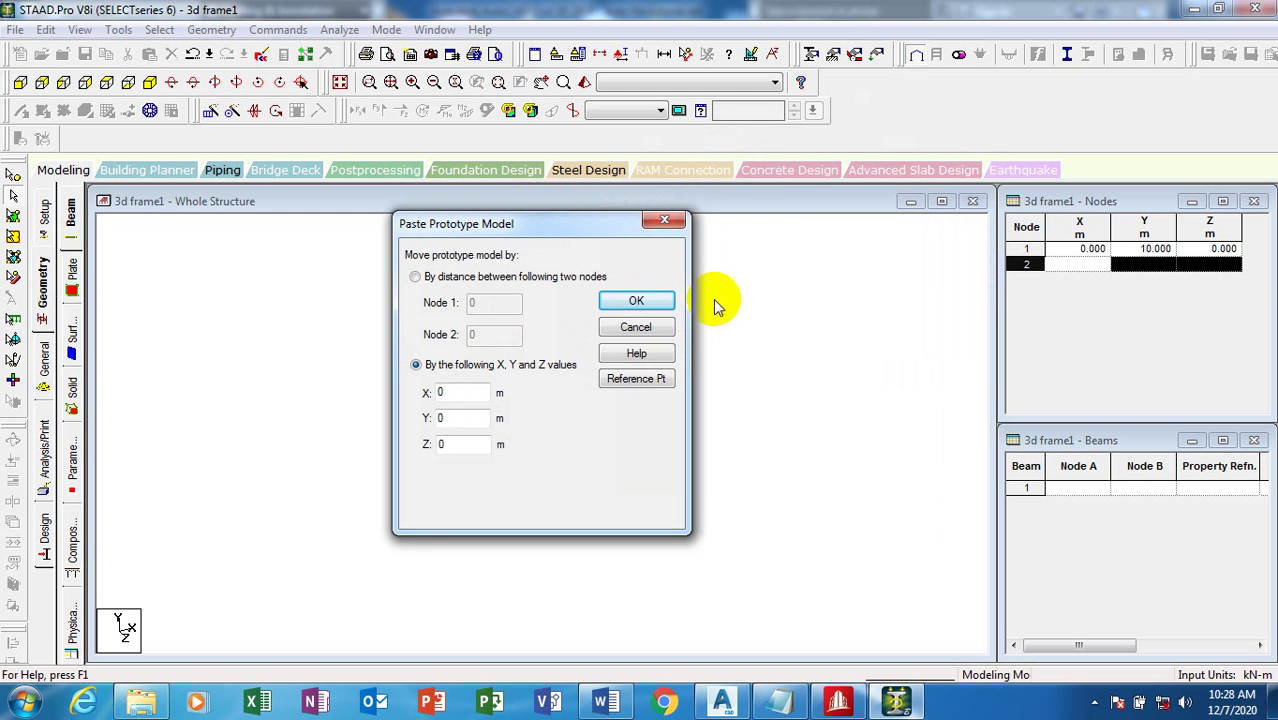
{"action": "left_click", "coordinate": [637, 303]}
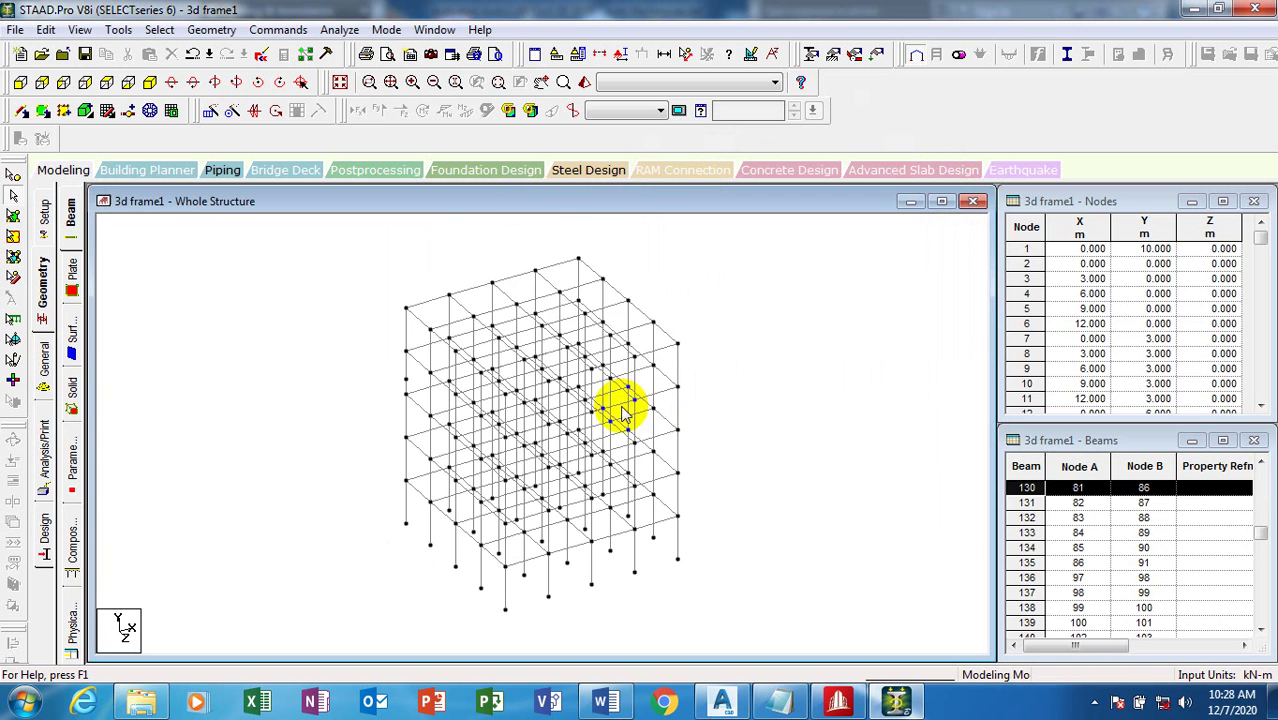
Reopen the Structure Wizard from the pasted frame model and open the Pratt Truss prototype's parameters.
{"action": "scroll", "coordinate": [607, 600], "scroll_direction": "down", "scroll_amount": 3}
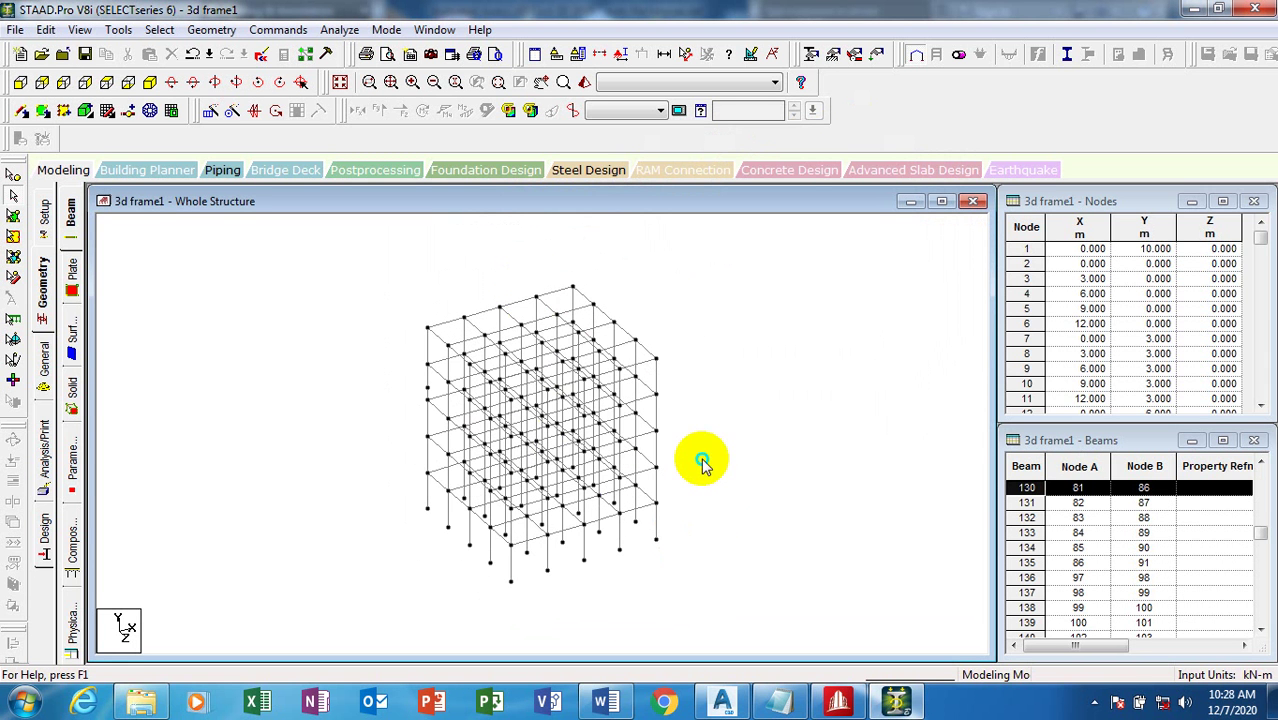
{"action": "key", "text": "Right"}
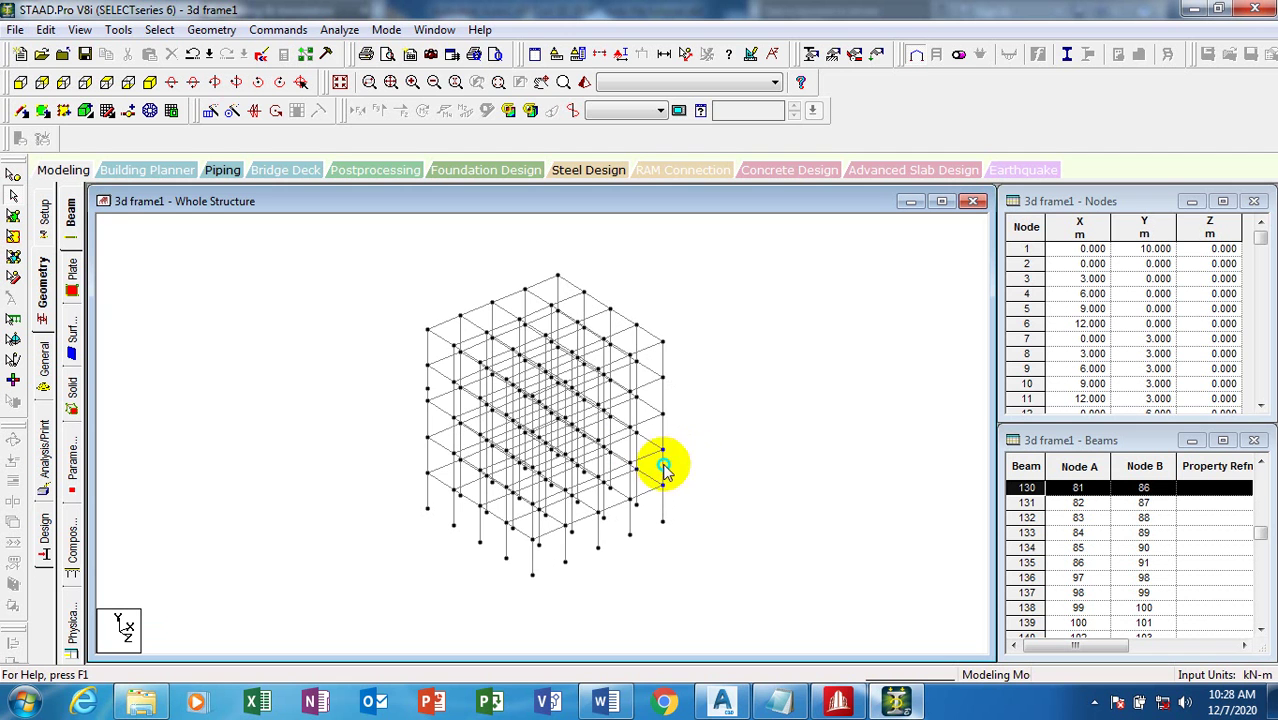
{"action": "key", "text": "Right"}
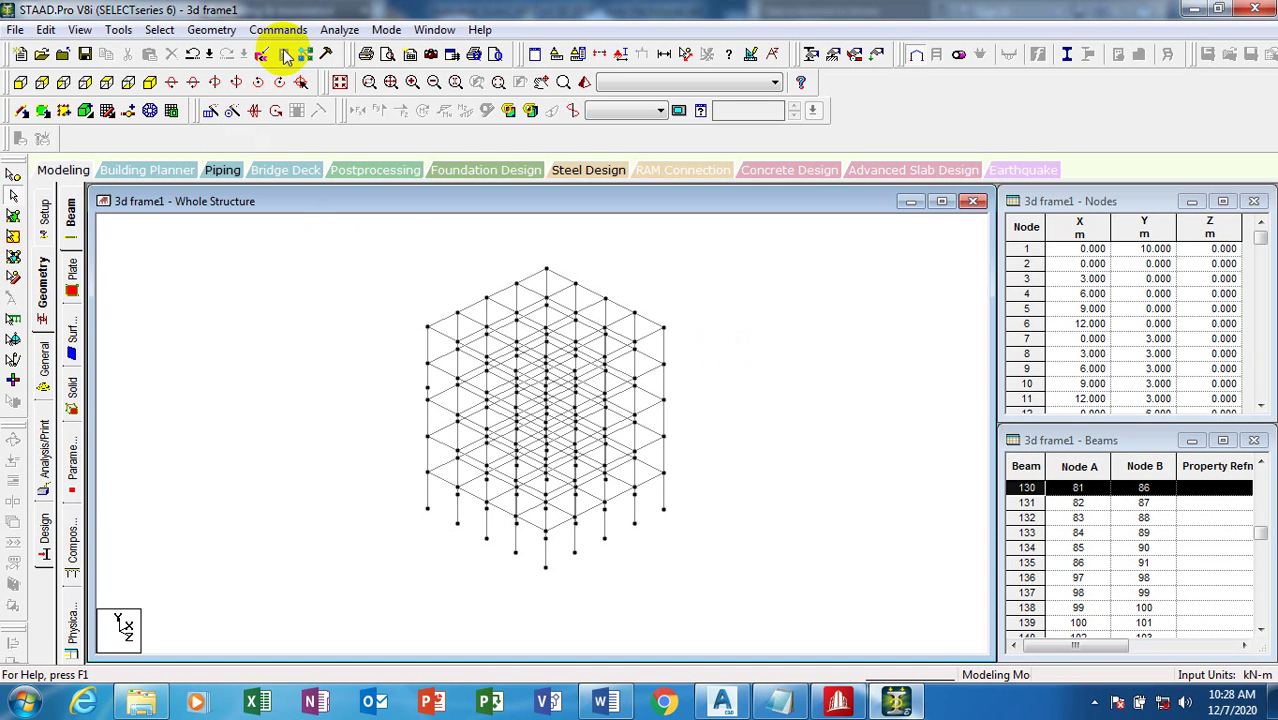
{"action": "left_click", "coordinate": [208, 30]}
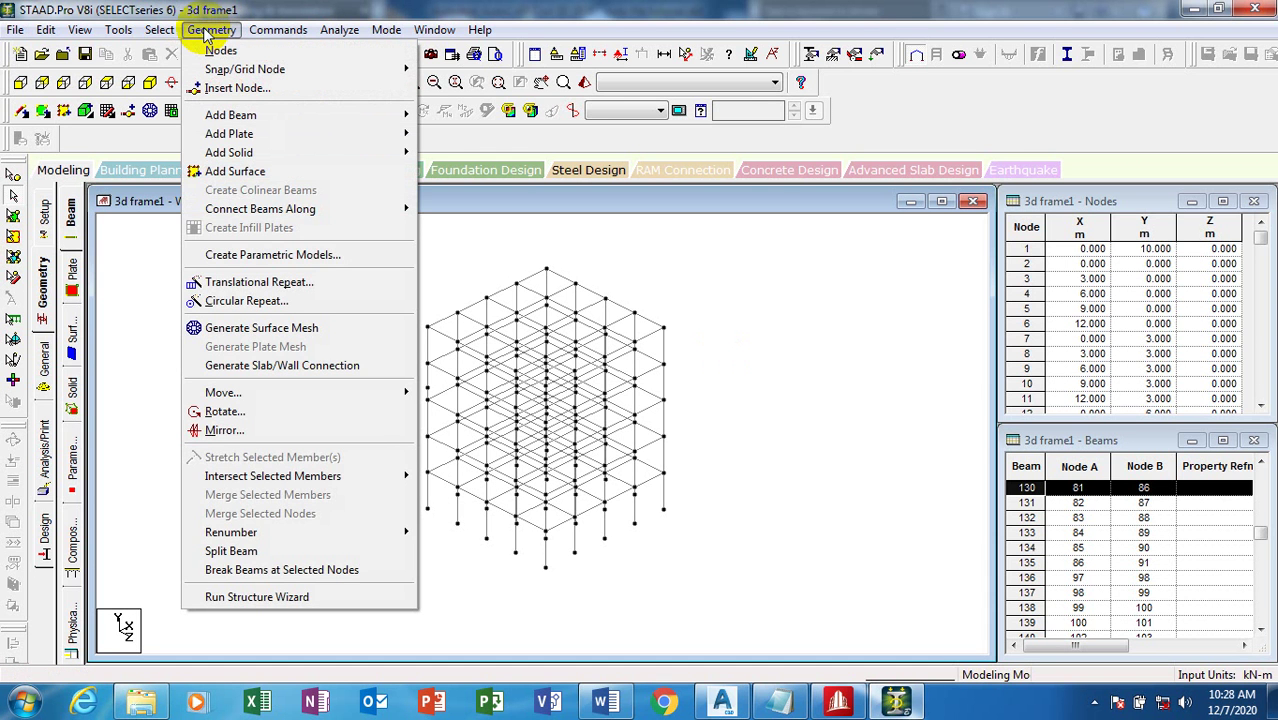
{"action": "left_click", "coordinate": [295, 597]}
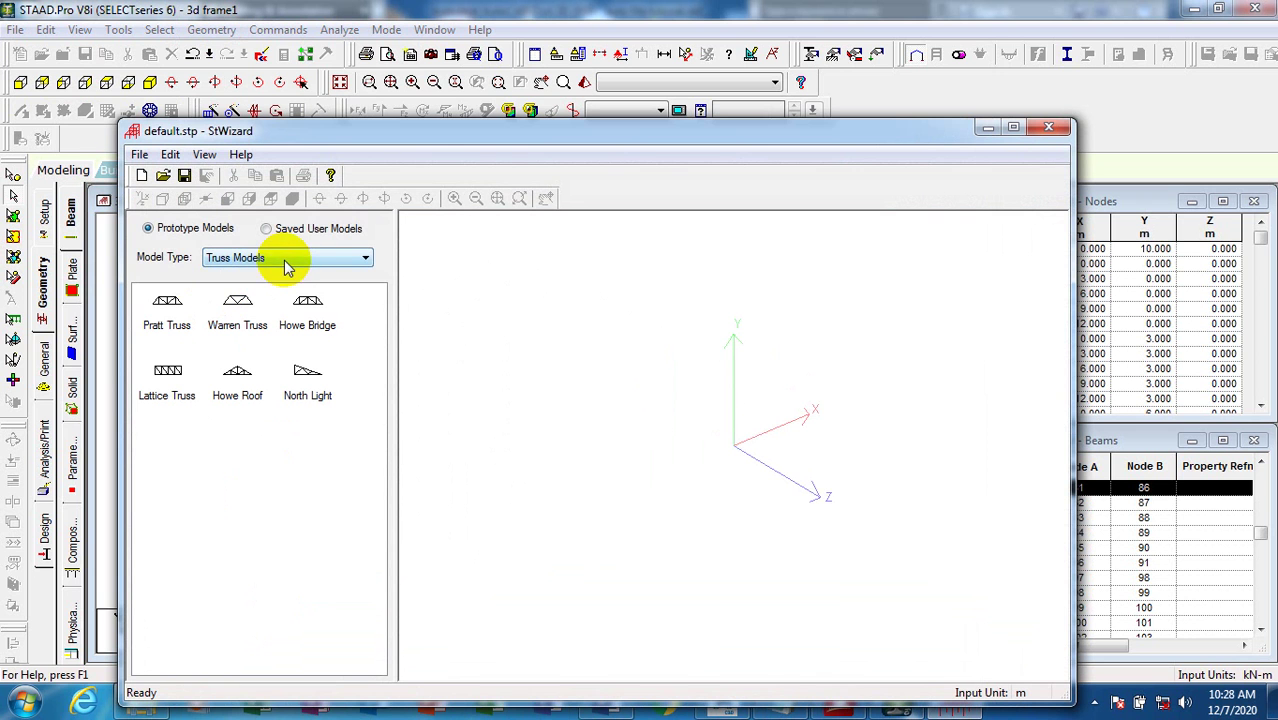
{"action": "left_click", "coordinate": [168, 315]}
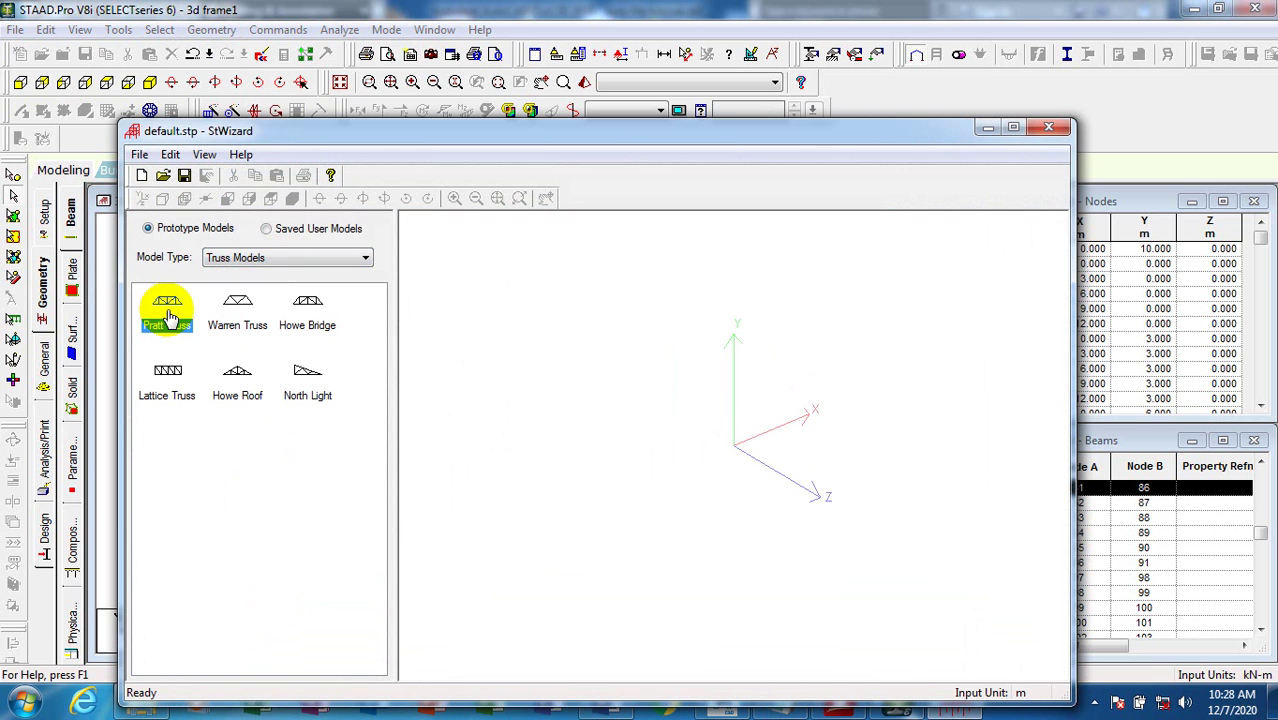
{"action": "double_click", "coordinate": [170, 318]}
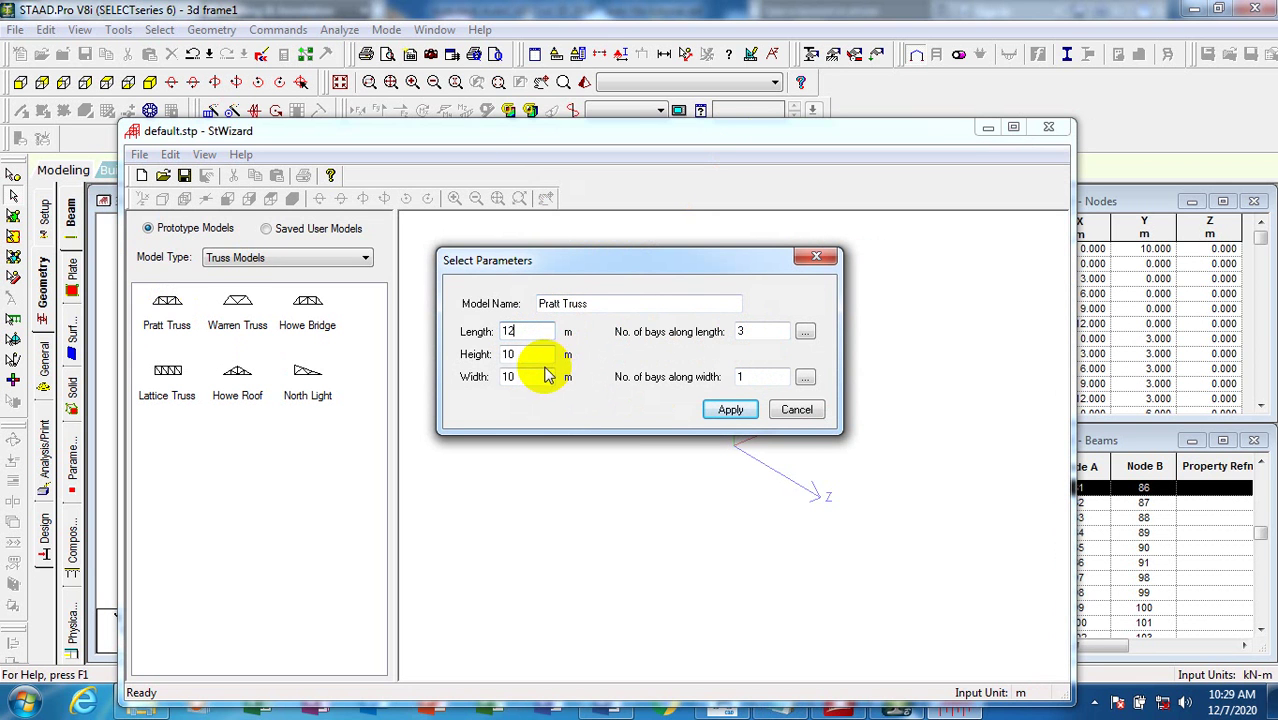
Generate the Pratt Truss with length 12 m, height 3 m, width 12 m and 4 bays along both length and width.
{"action": "double_click", "coordinate": [500, 358]}
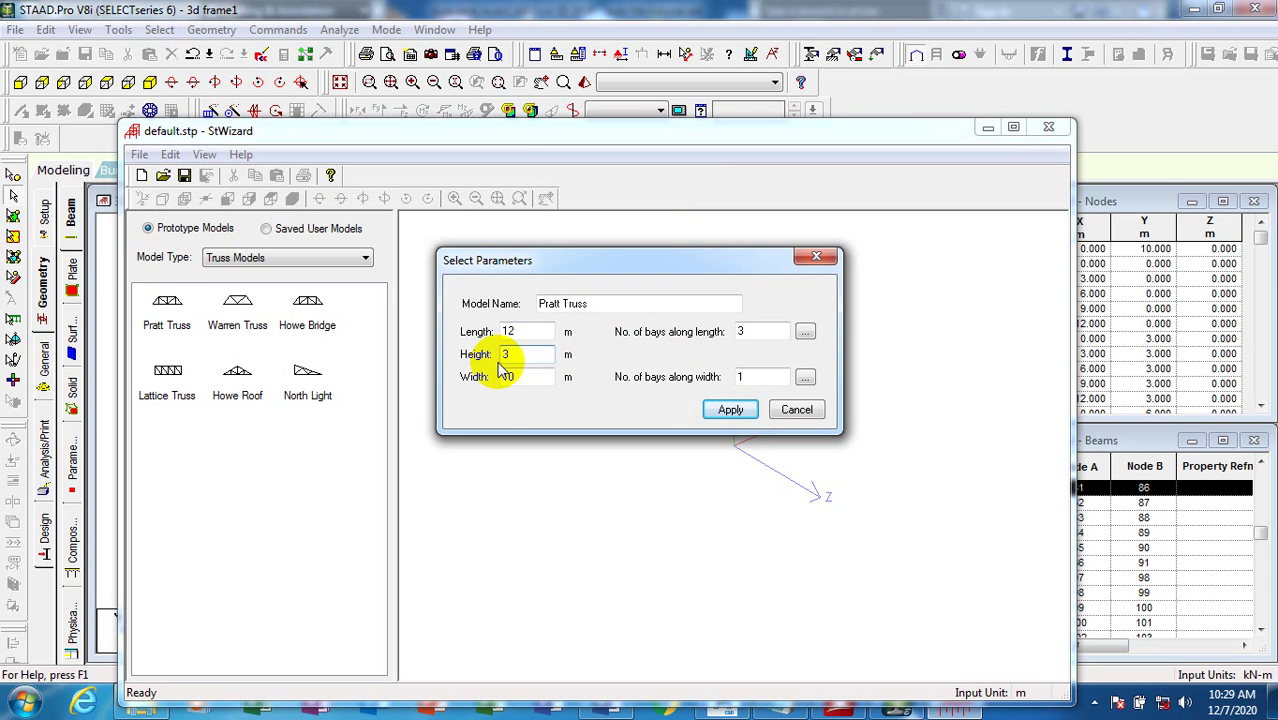
{"action": "double_click", "coordinate": [515, 377]}
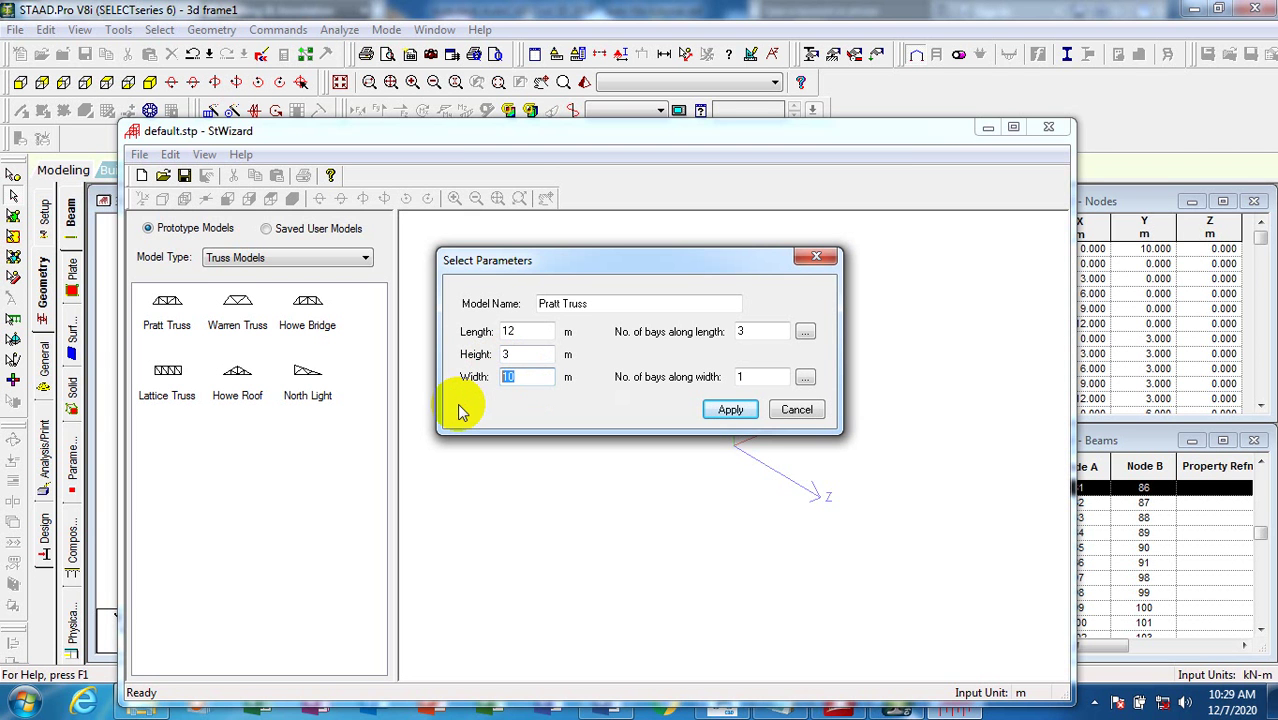
{"action": "type", "text": "12"}
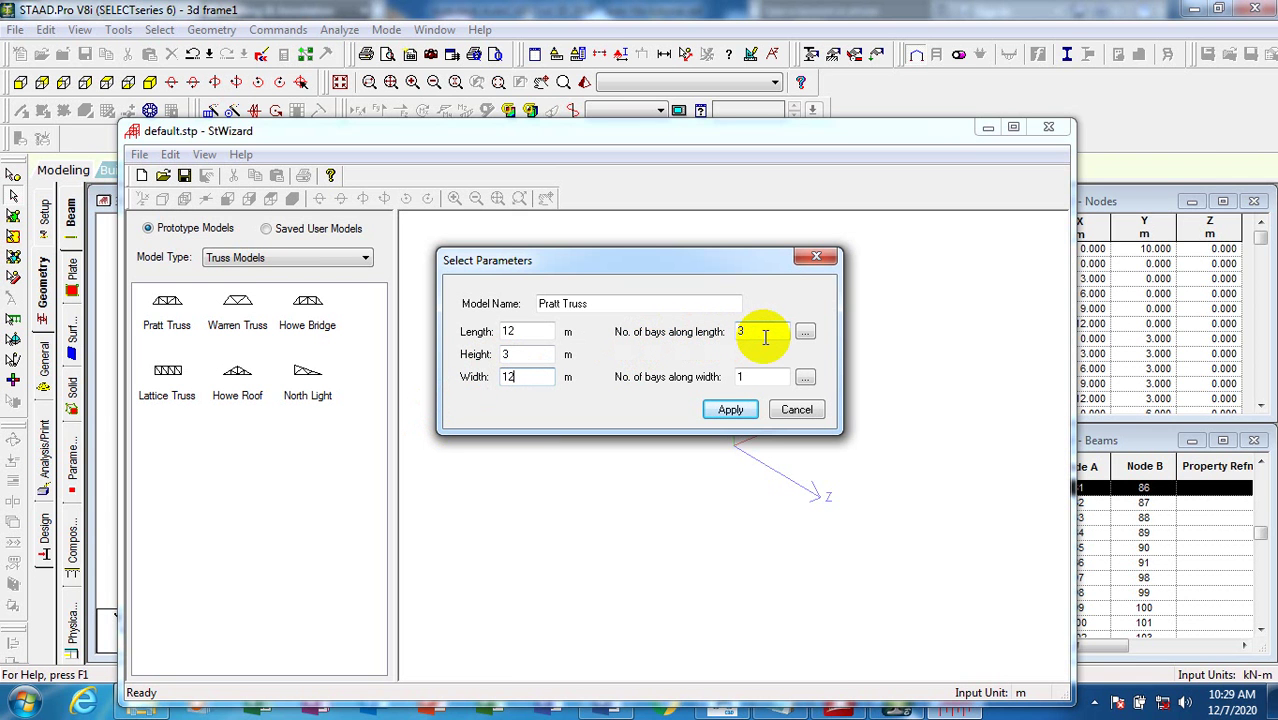
{"action": "left_click_drag", "start_coordinate": [765, 337], "coordinate": [717, 346]}
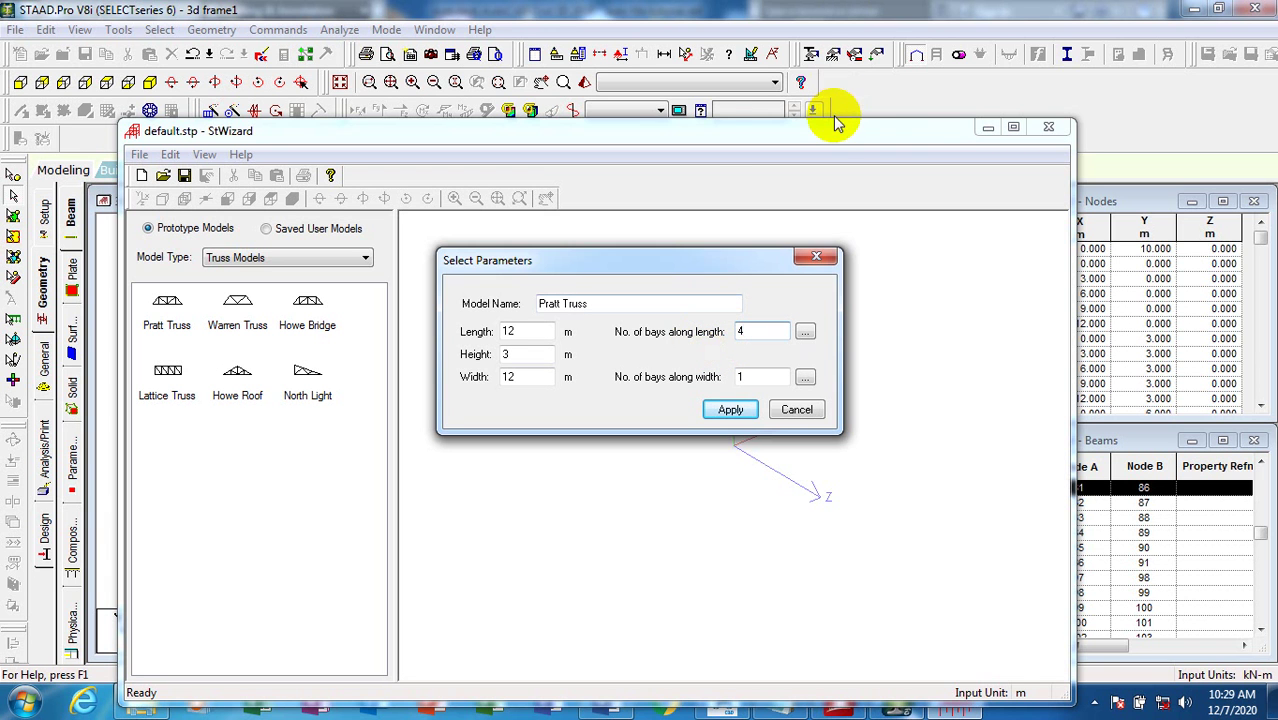
{"action": "left_click", "coordinate": [689, 182]}
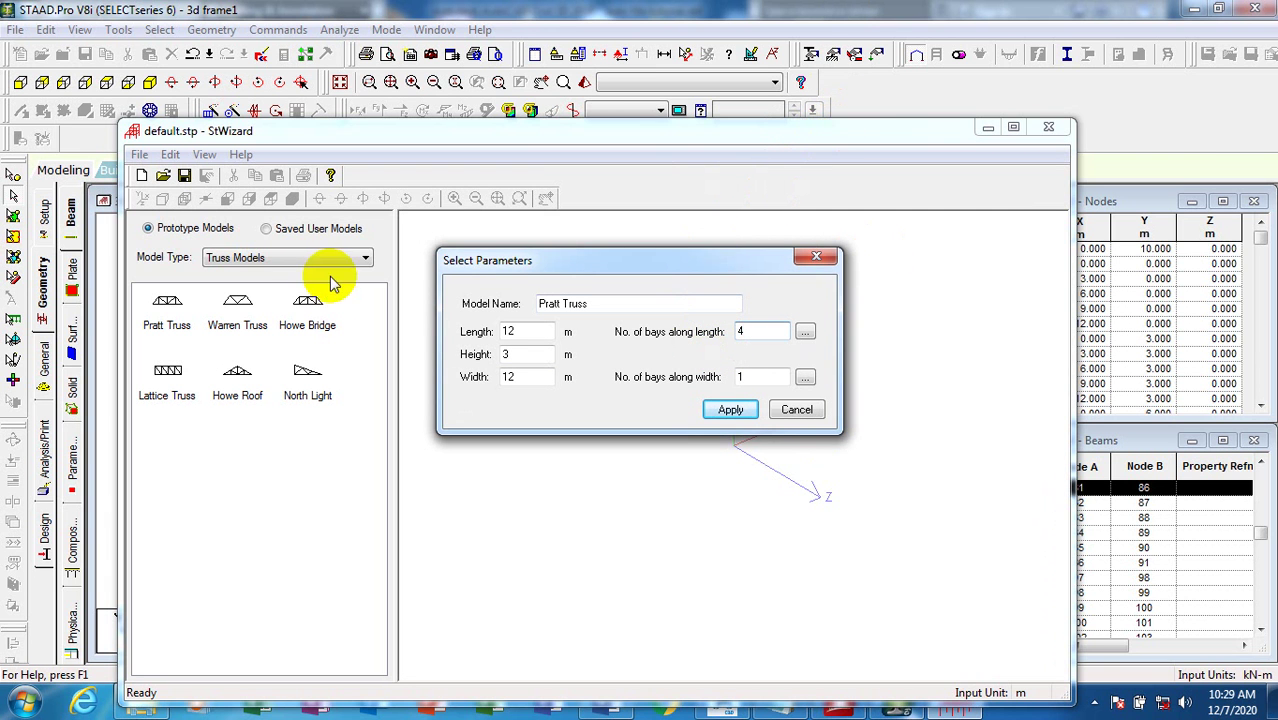
{"action": "left_click", "coordinate": [268, 262]}
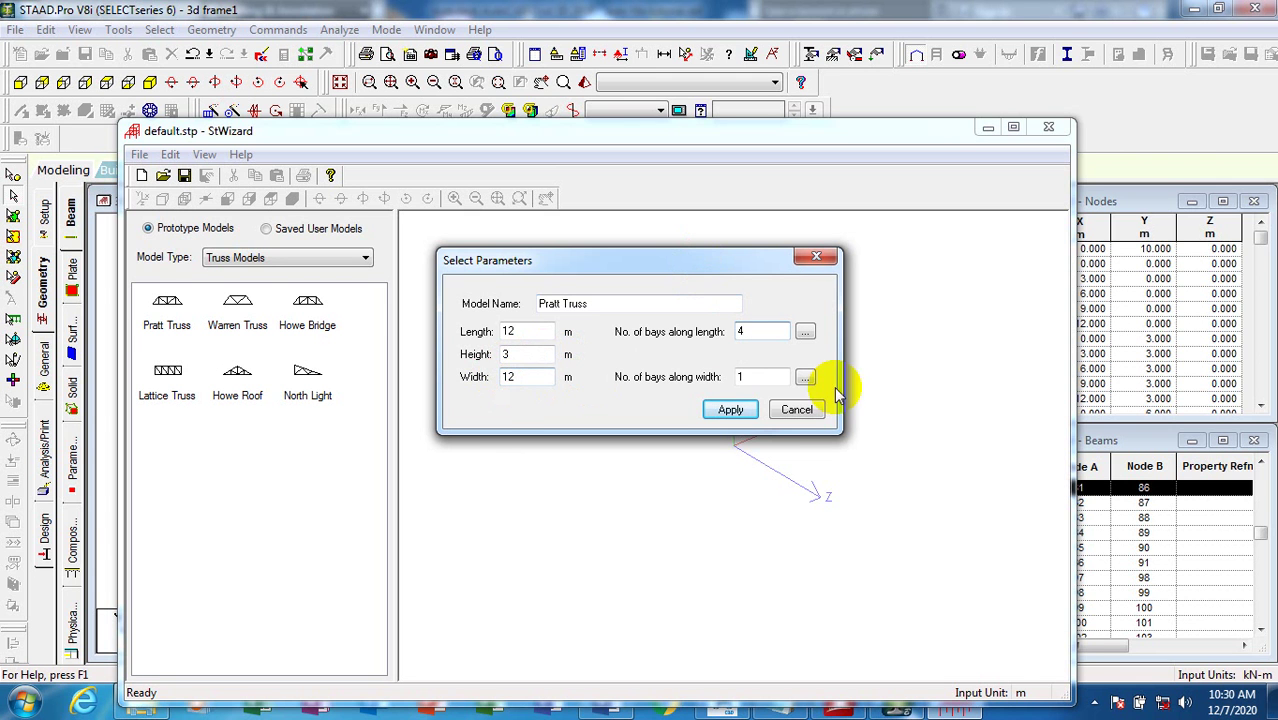
{"action": "left_click", "coordinate": [736, 376]}
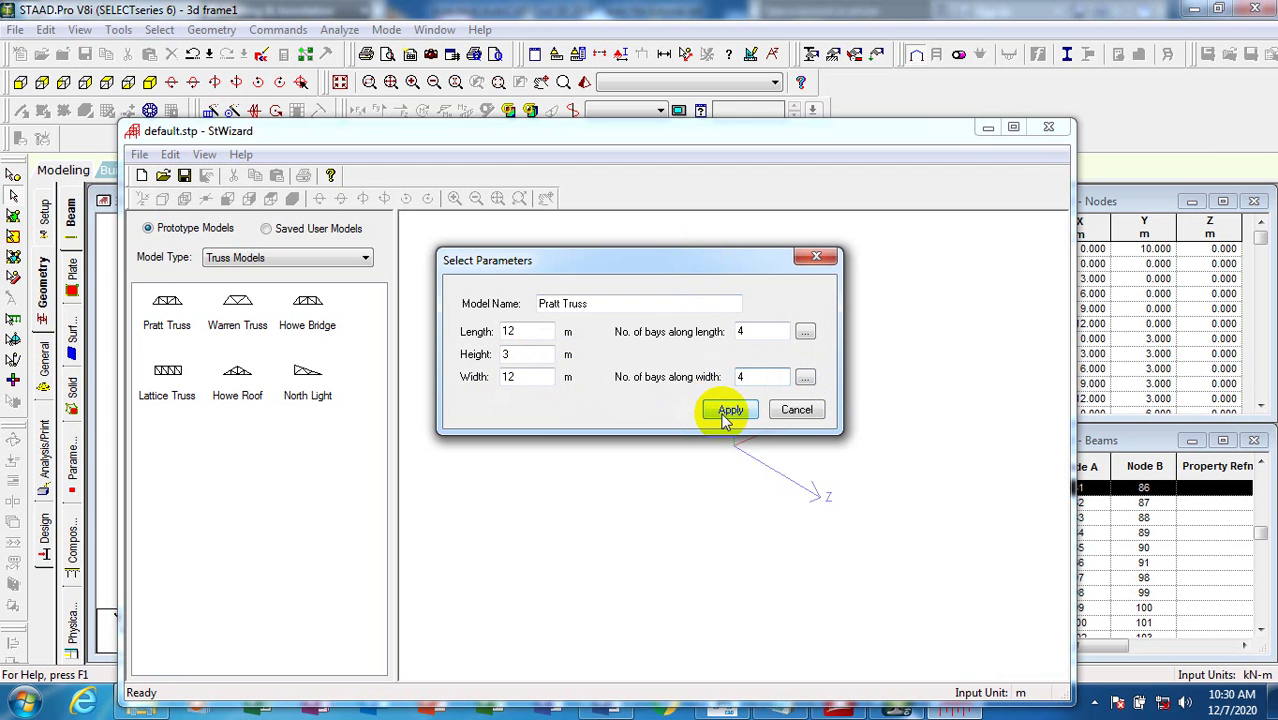
{"action": "left_click", "coordinate": [710, 409]}
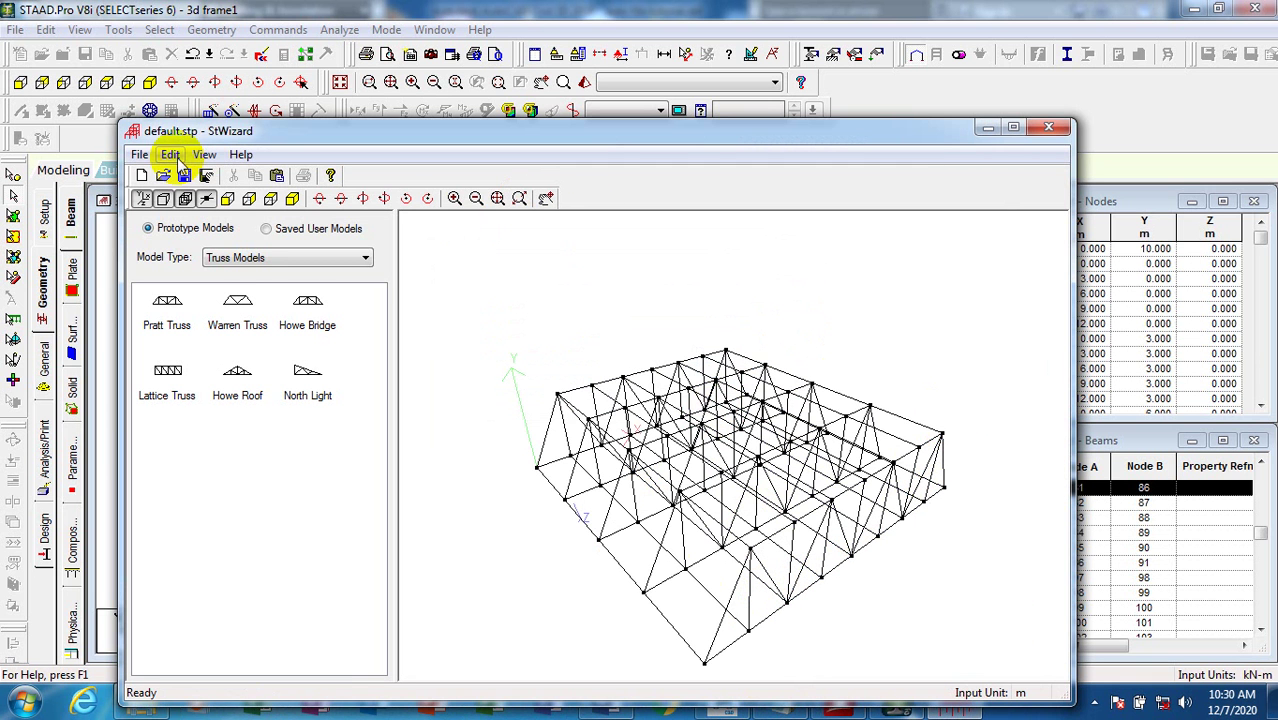
Transfer the Pratt truss into STAAD.Pro and specify its outer base corner node as the reference point.
{"action": "left_click", "coordinate": [1048, 126]}
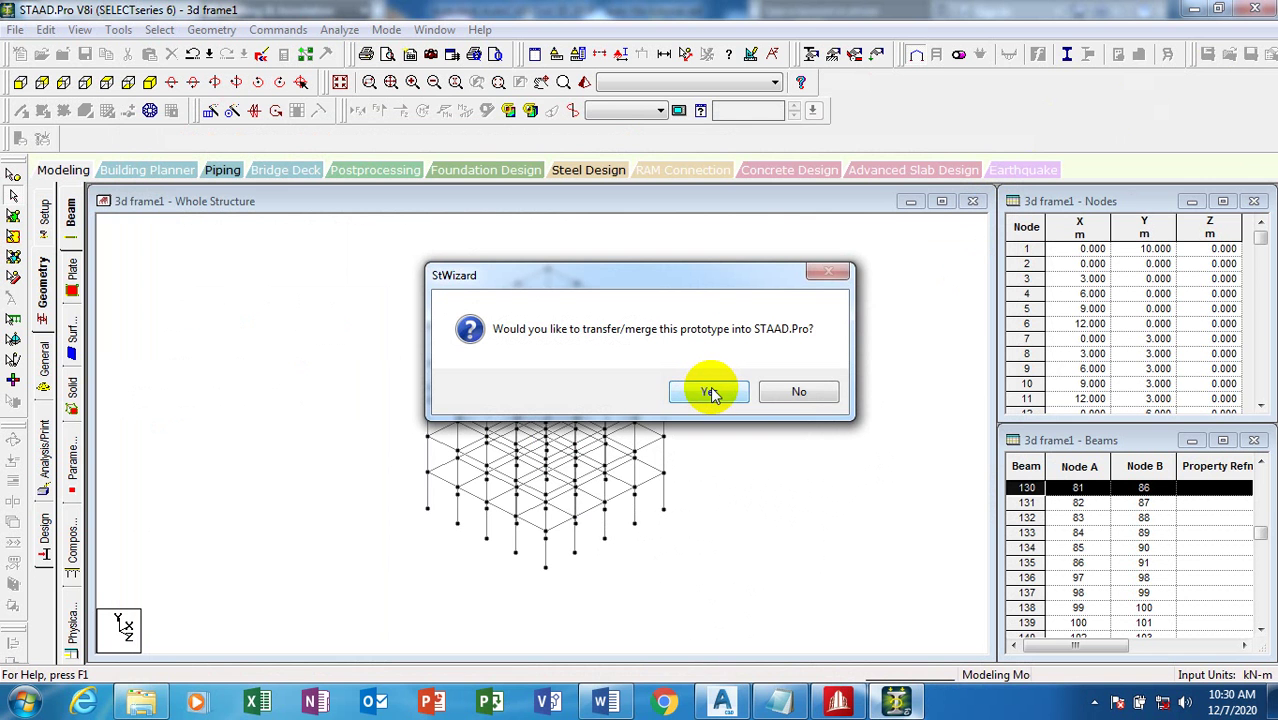
{"action": "left_click", "coordinate": [709, 392]}
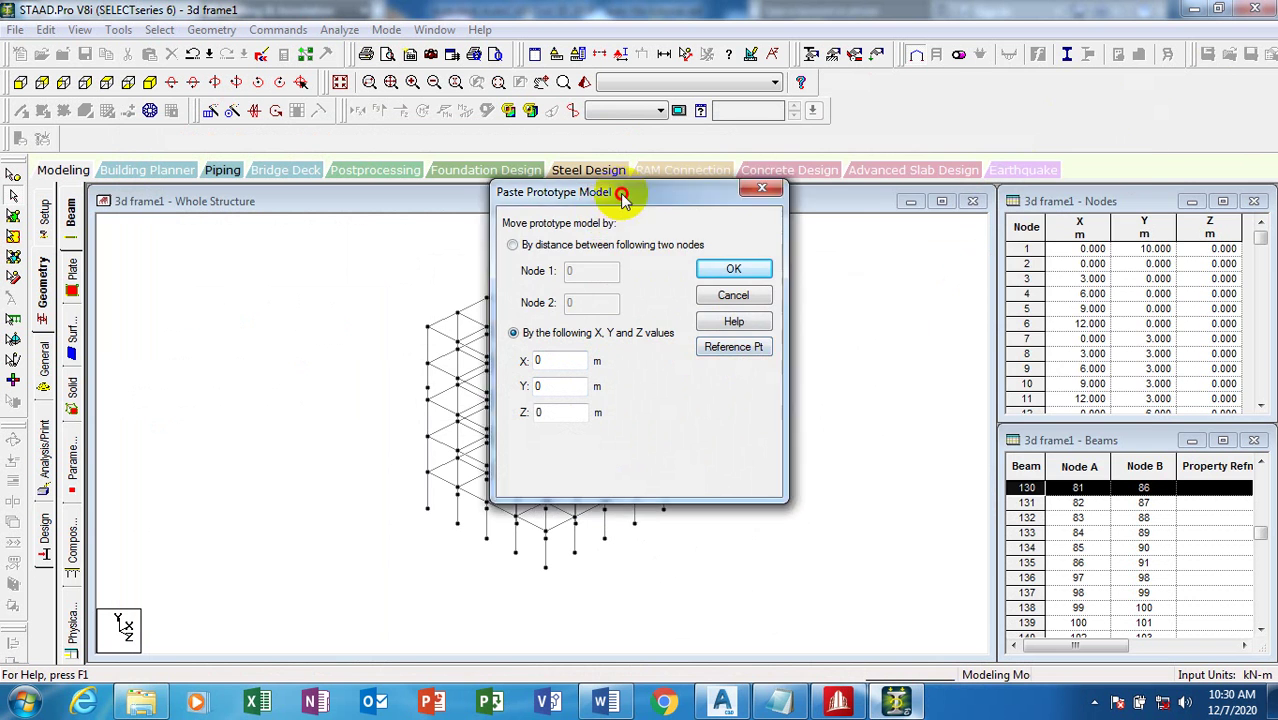
{"action": "left_click_drag", "start_coordinate": [633, 194], "coordinate": [1012, 161]}
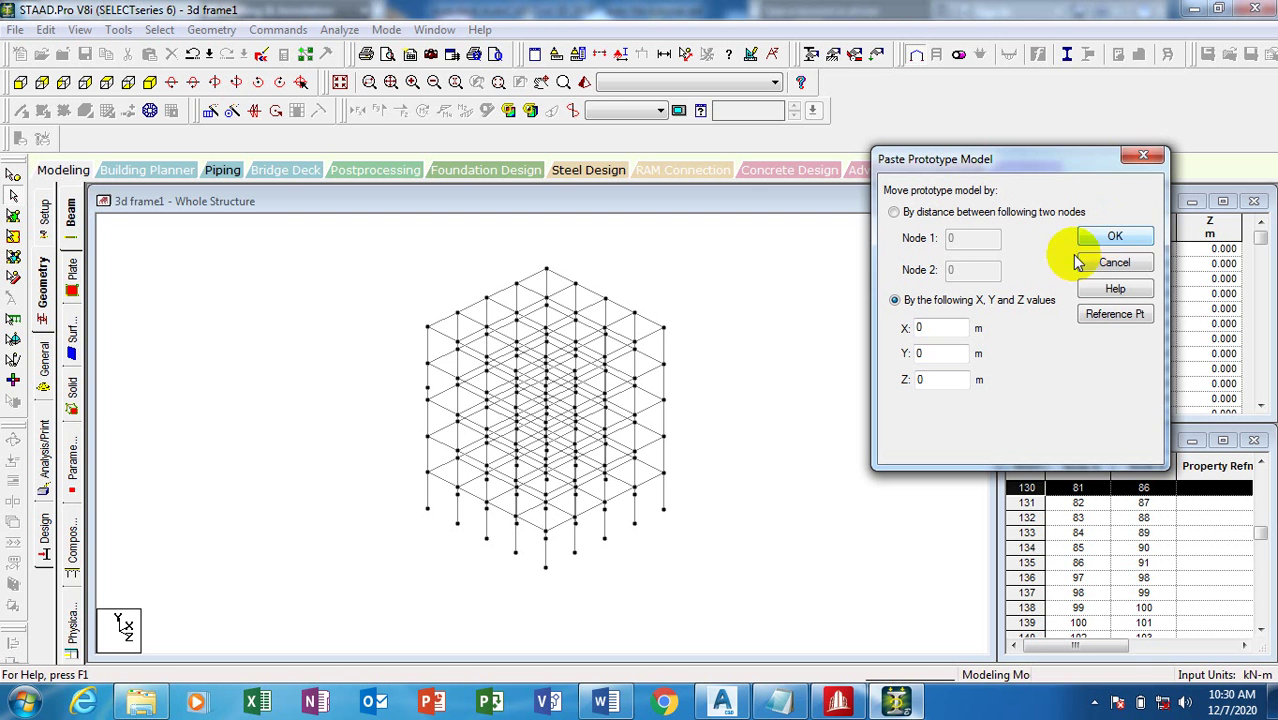
{"action": "left_click", "coordinate": [1120, 314]}
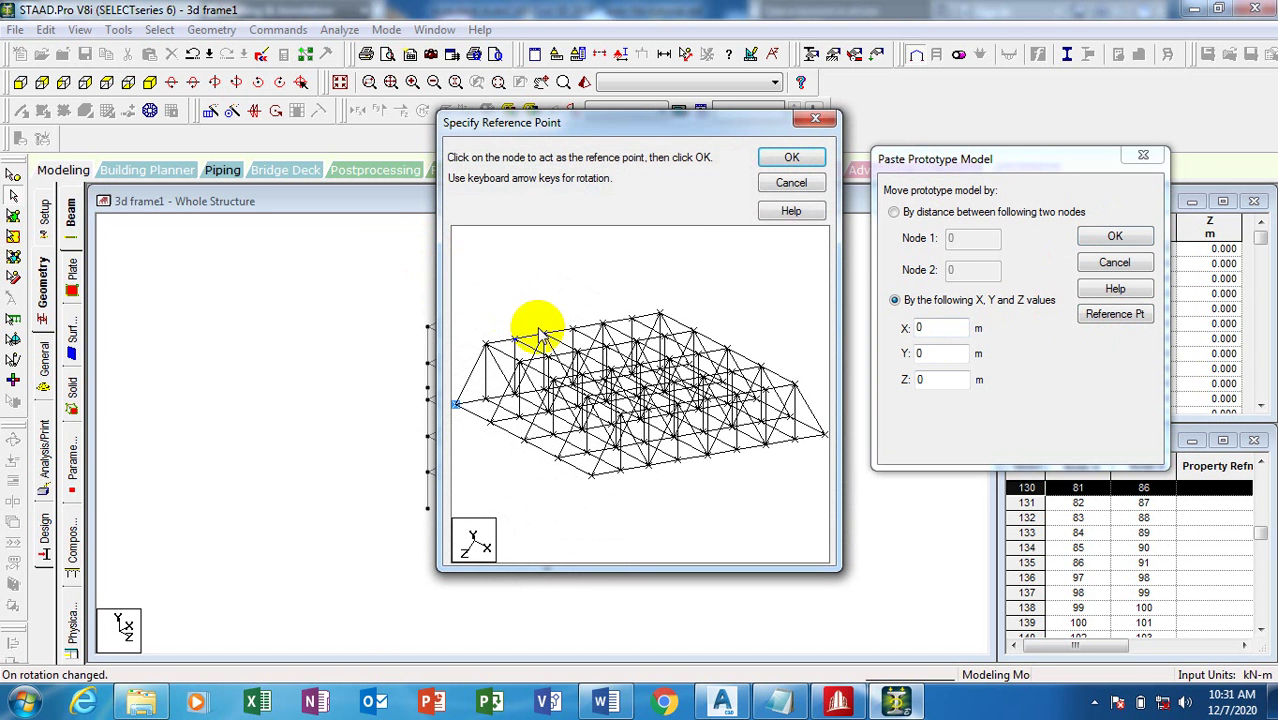
{"action": "left_click", "coordinate": [791, 162]}
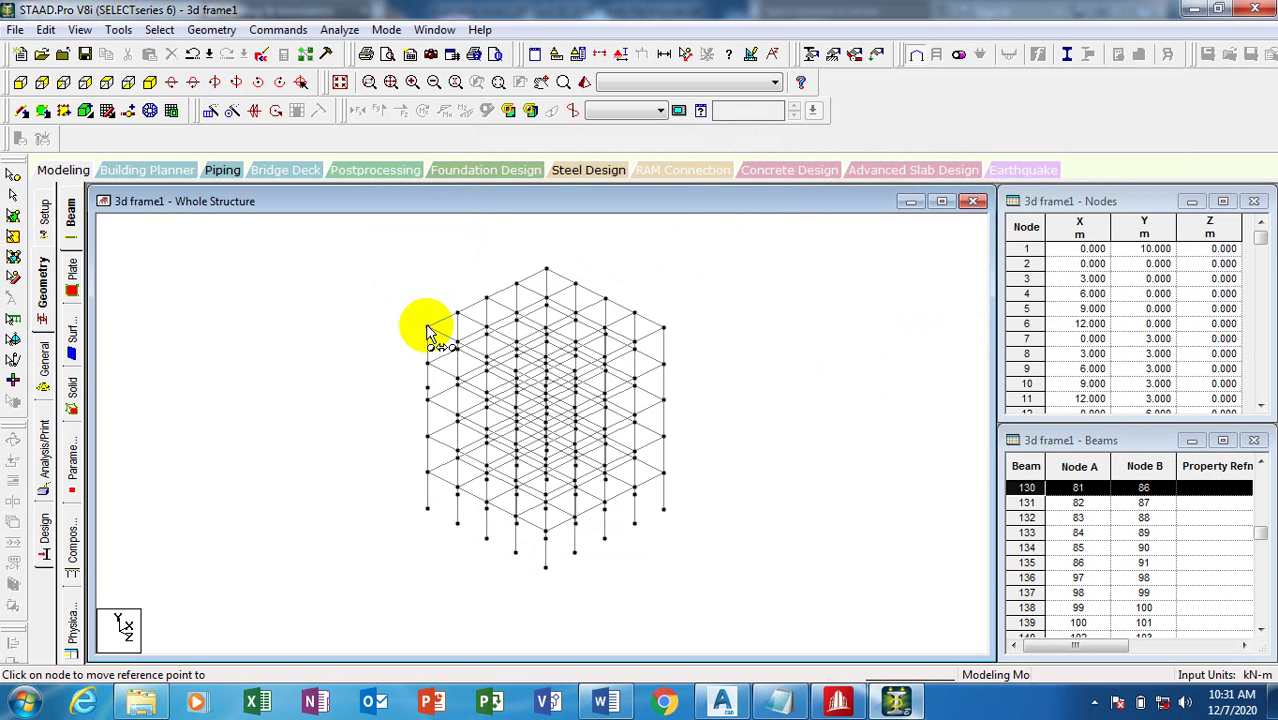
Paste the truss with its reference point on the frame's top corner node and accept ignoring duplicate nodes and beams.
{"action": "left_click", "coordinate": [427, 330]}
{"action": "left_click", "coordinate": [744, 266]}
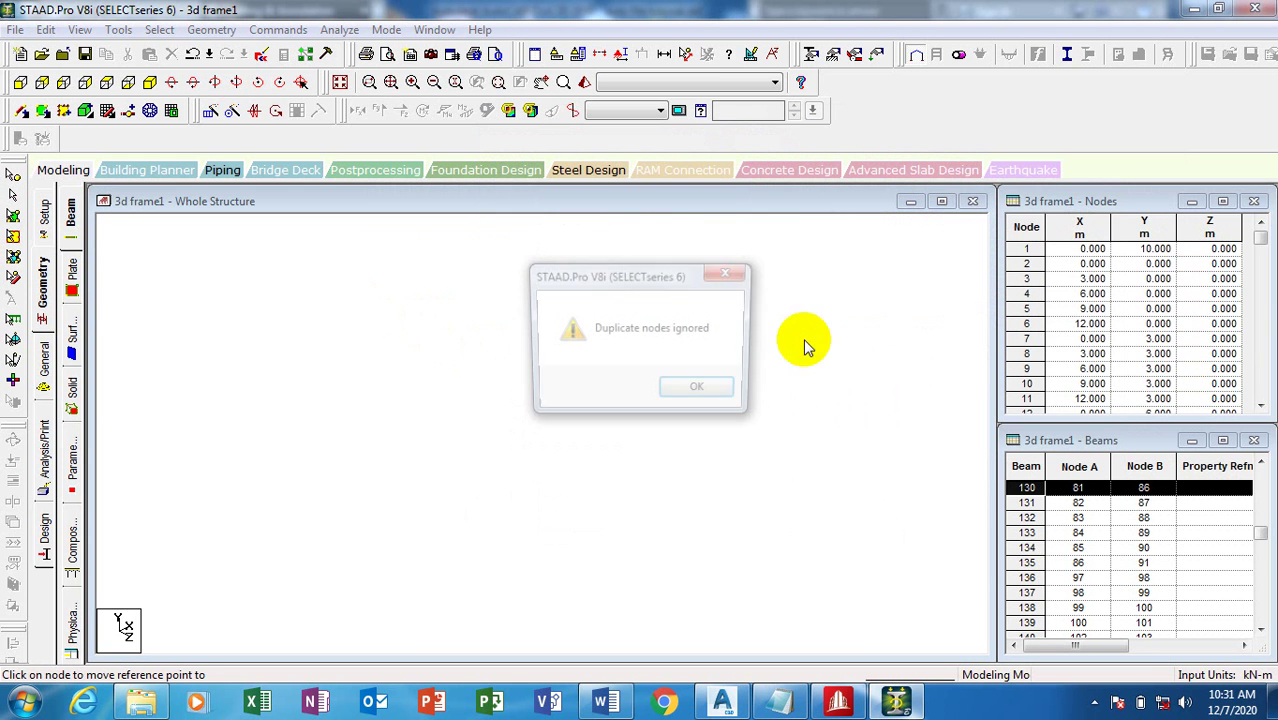
{"action": "left_click", "coordinate": [700, 394]}
{"action": "left_click", "coordinate": [701, 391]}
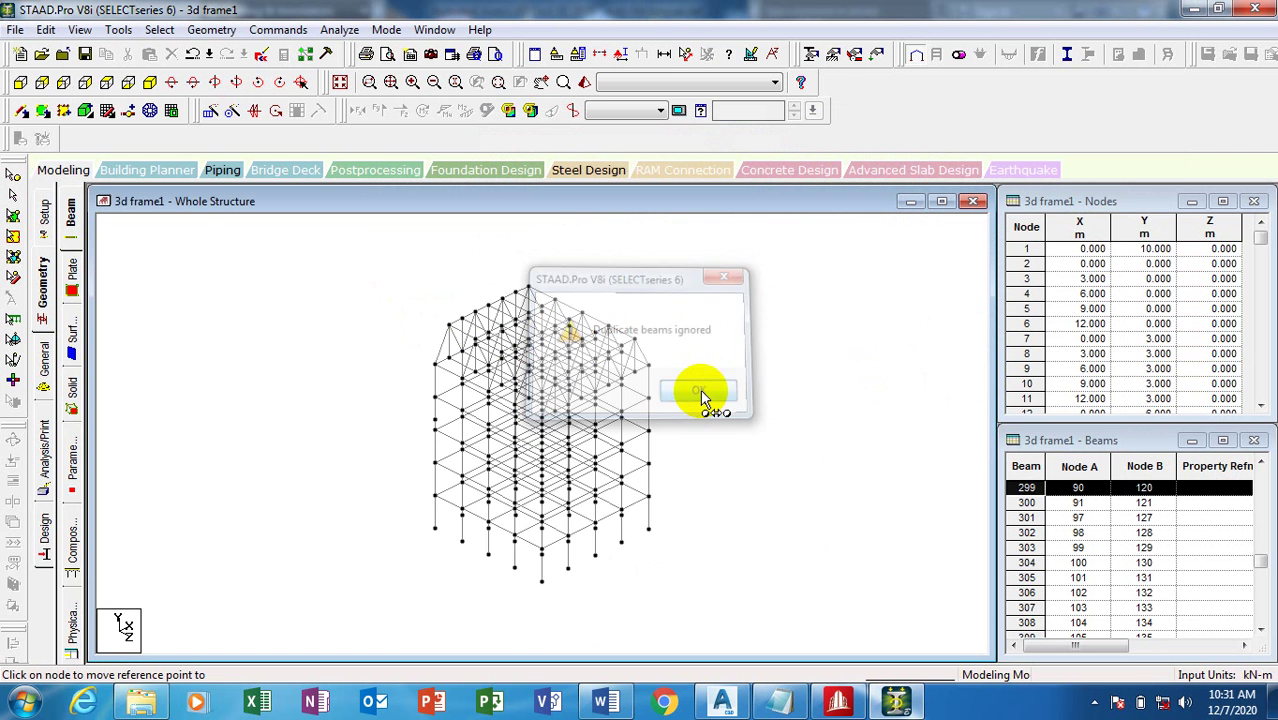
Examine the combined frame and roof truss in isometric and plan views.
{"action": "scroll", "coordinate": [542, 228], "scroll_direction": "up", "scroll_amount": 3}
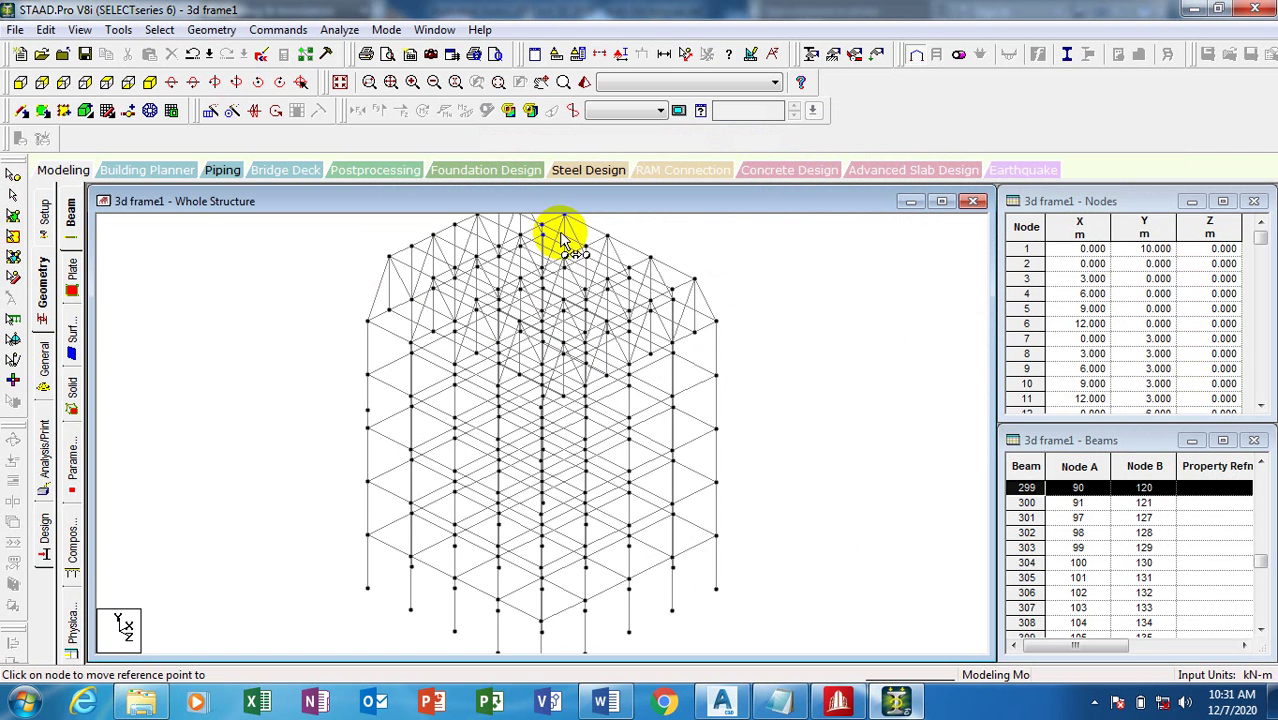
{"action": "left_click", "coordinate": [151, 83]}
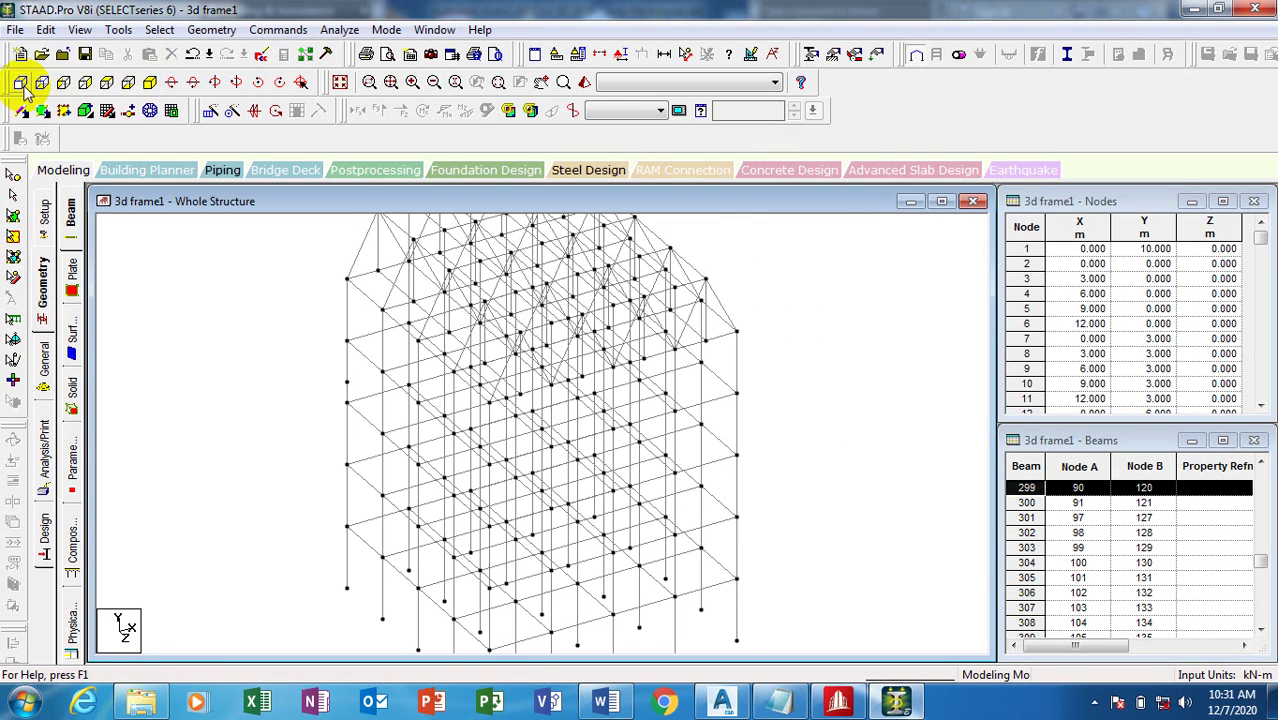
{"action": "left_click", "coordinate": [107, 82]}
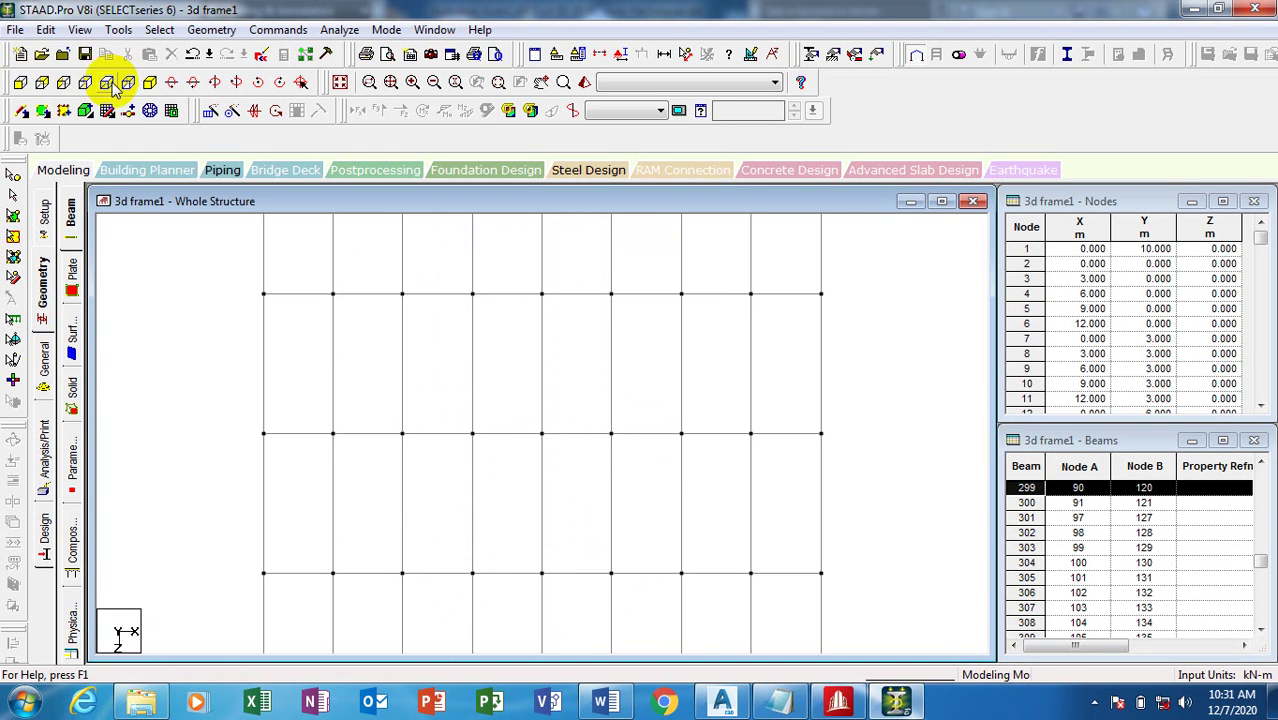
Examine the combined frame and roof truss in front, side, top, bottom and isometric views.
{"action": "scroll", "coordinate": [475, 400], "scroll_direction": "down", "scroll_amount": 5}
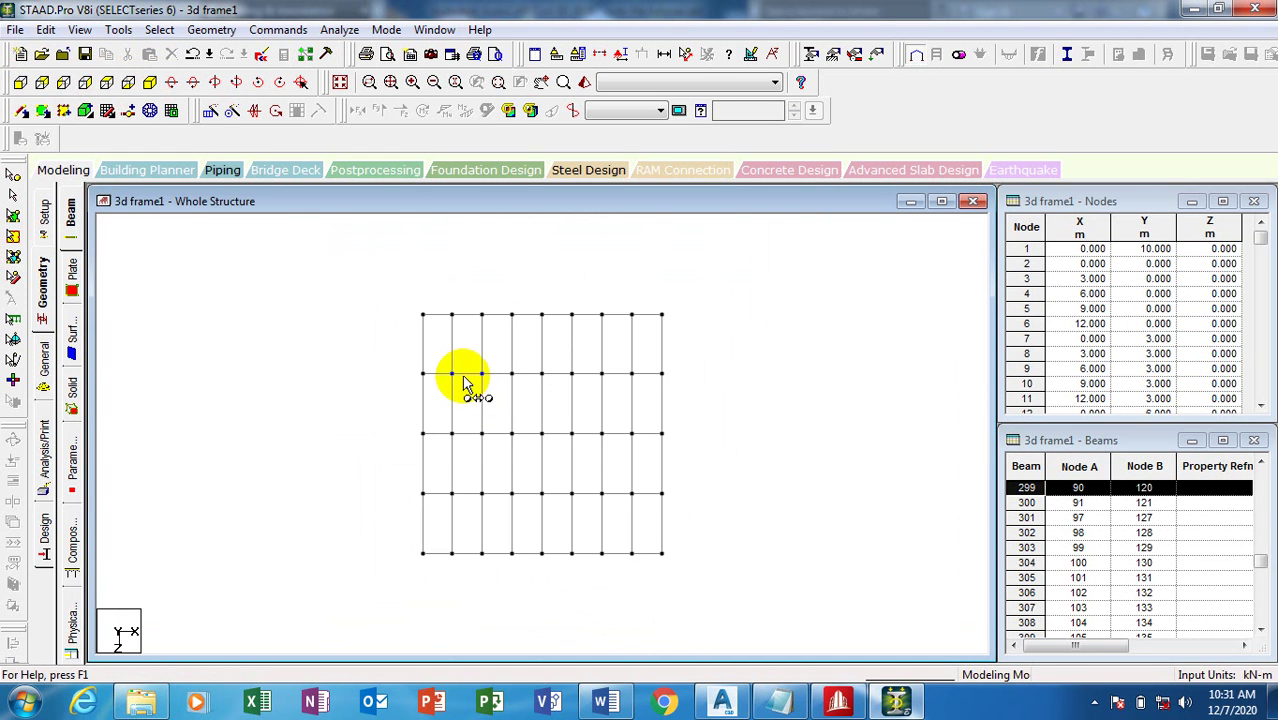
{"action": "left_click", "coordinate": [20, 83]}
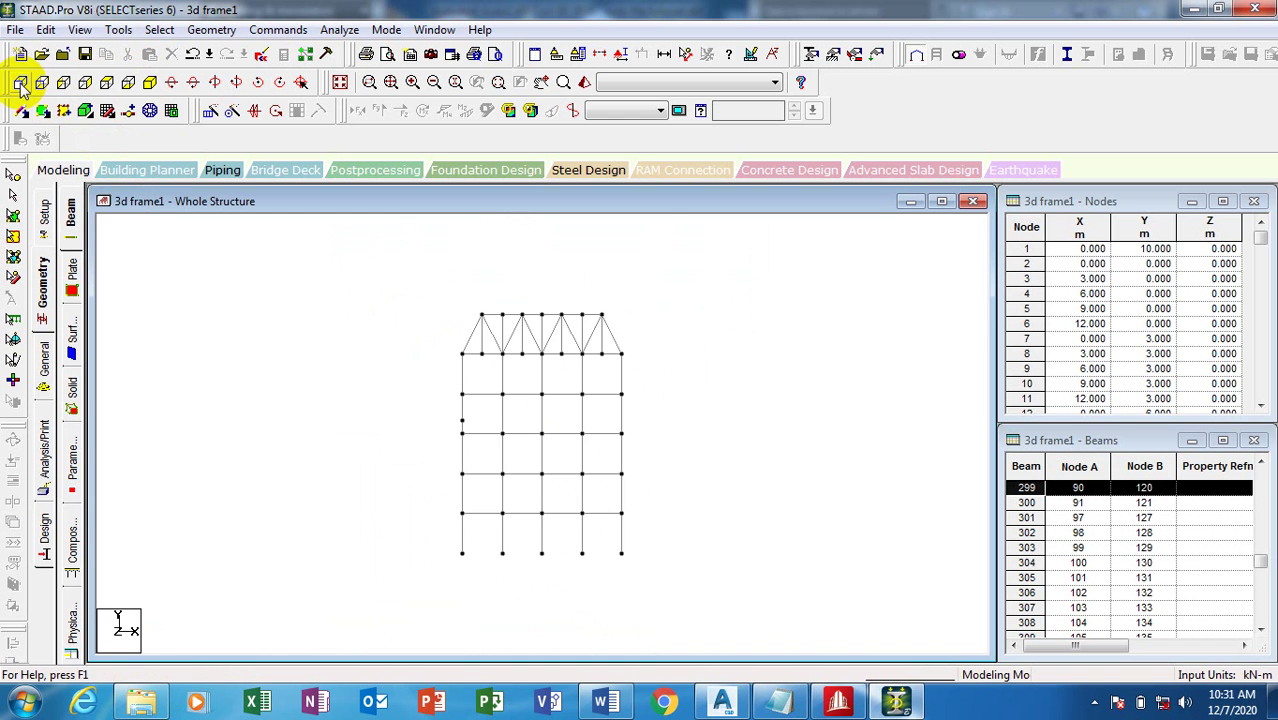
{"action": "scroll", "coordinate": [600, 300], "scroll_direction": "up", "scroll_amount": 3}
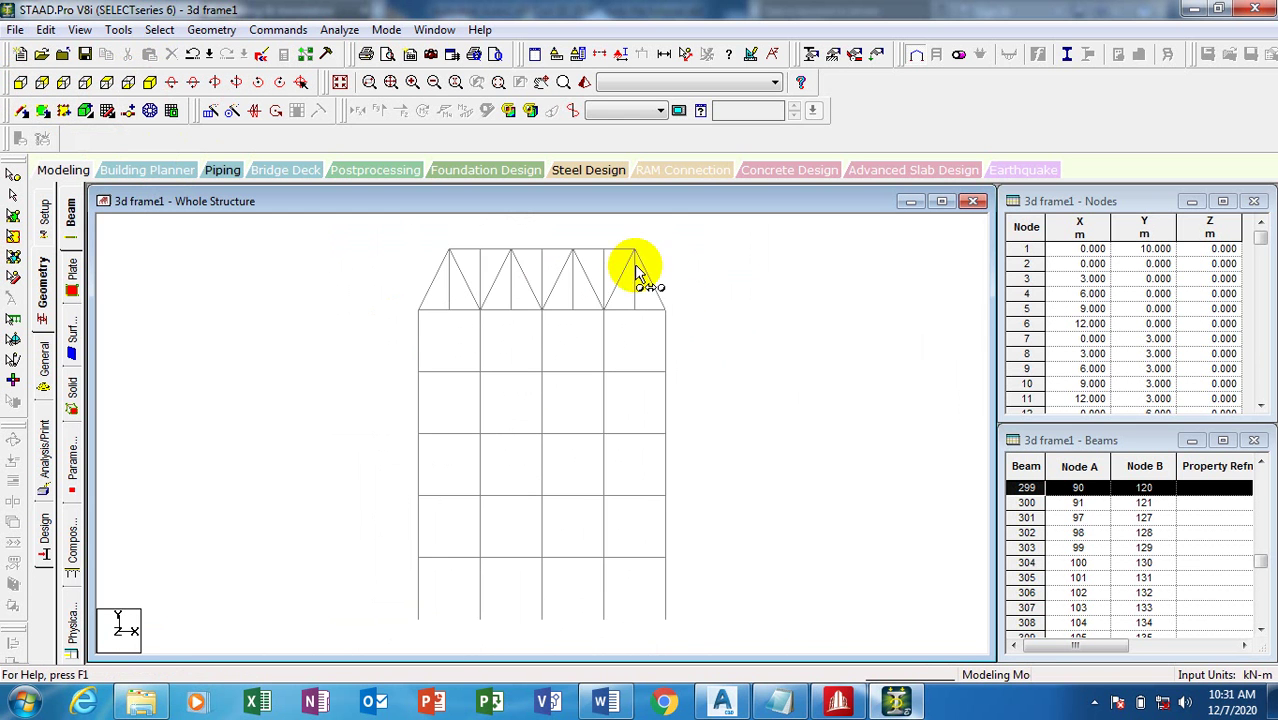
{"action": "scroll", "coordinate": [505, 258], "scroll_direction": "up", "scroll_amount": 1}
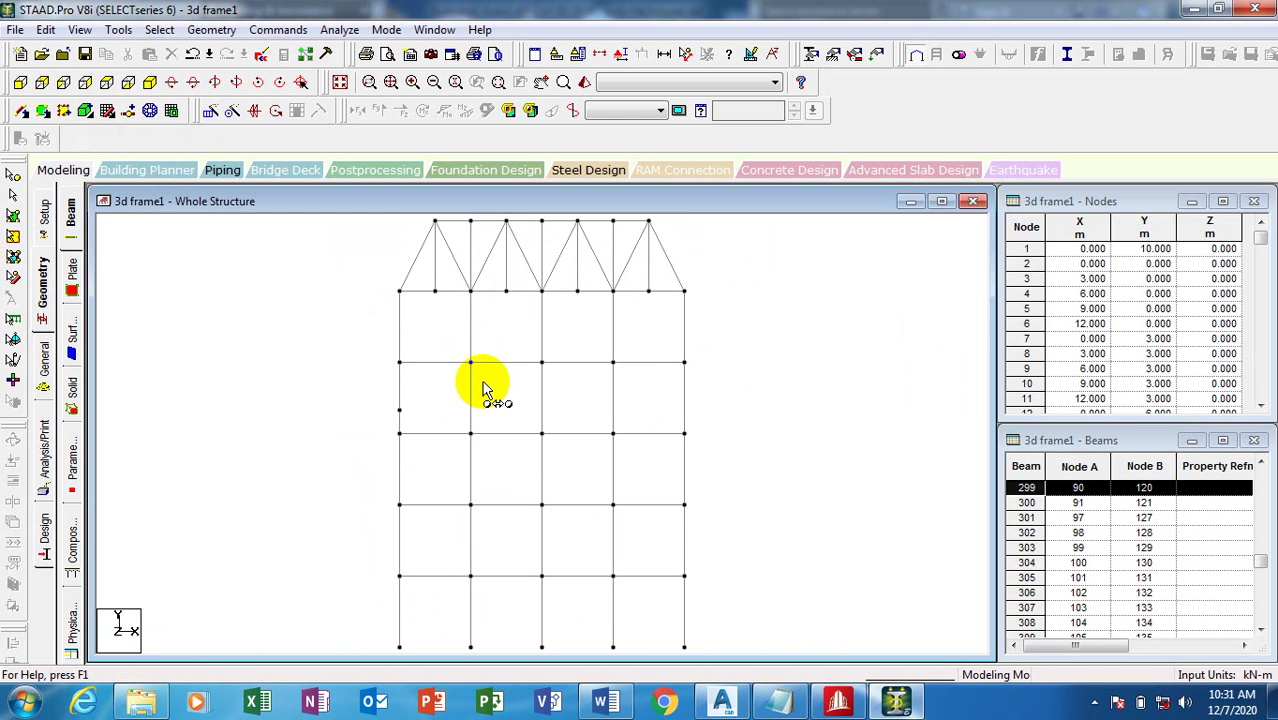
{"action": "scroll", "coordinate": [483, 388], "scroll_direction": "down", "scroll_amount": 4}
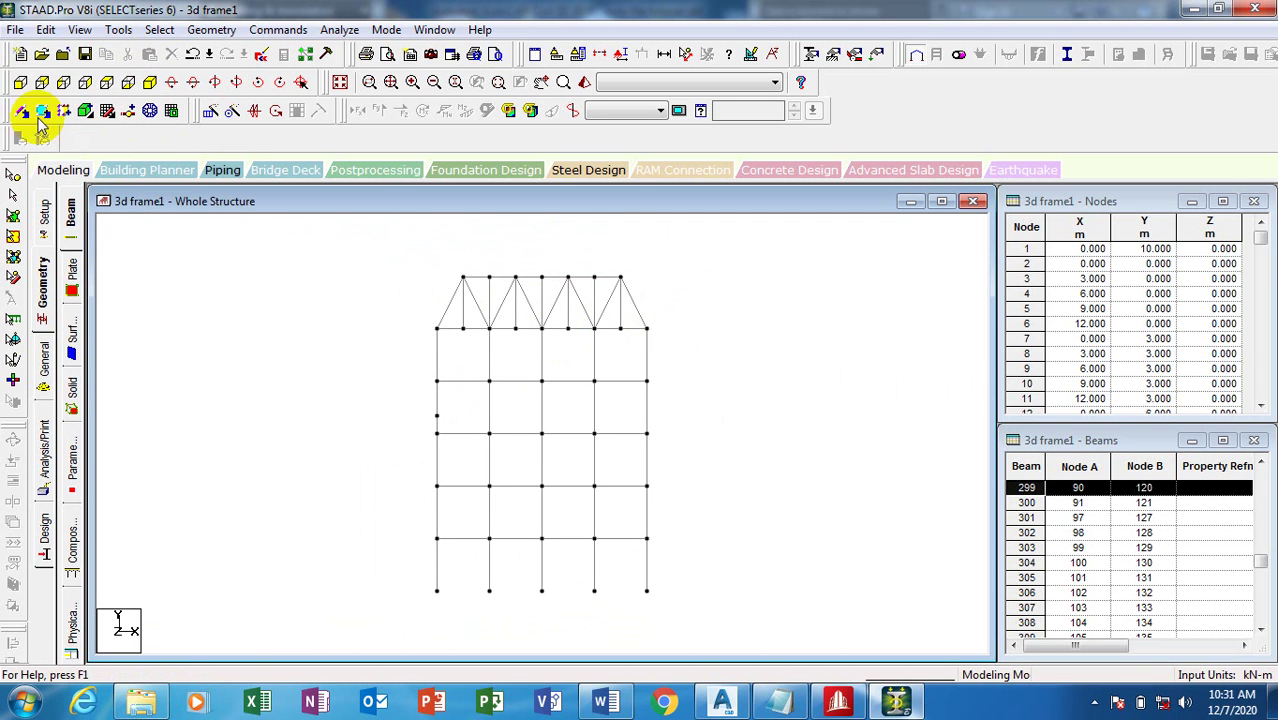
{"action": "left_click", "coordinate": [62, 84]}
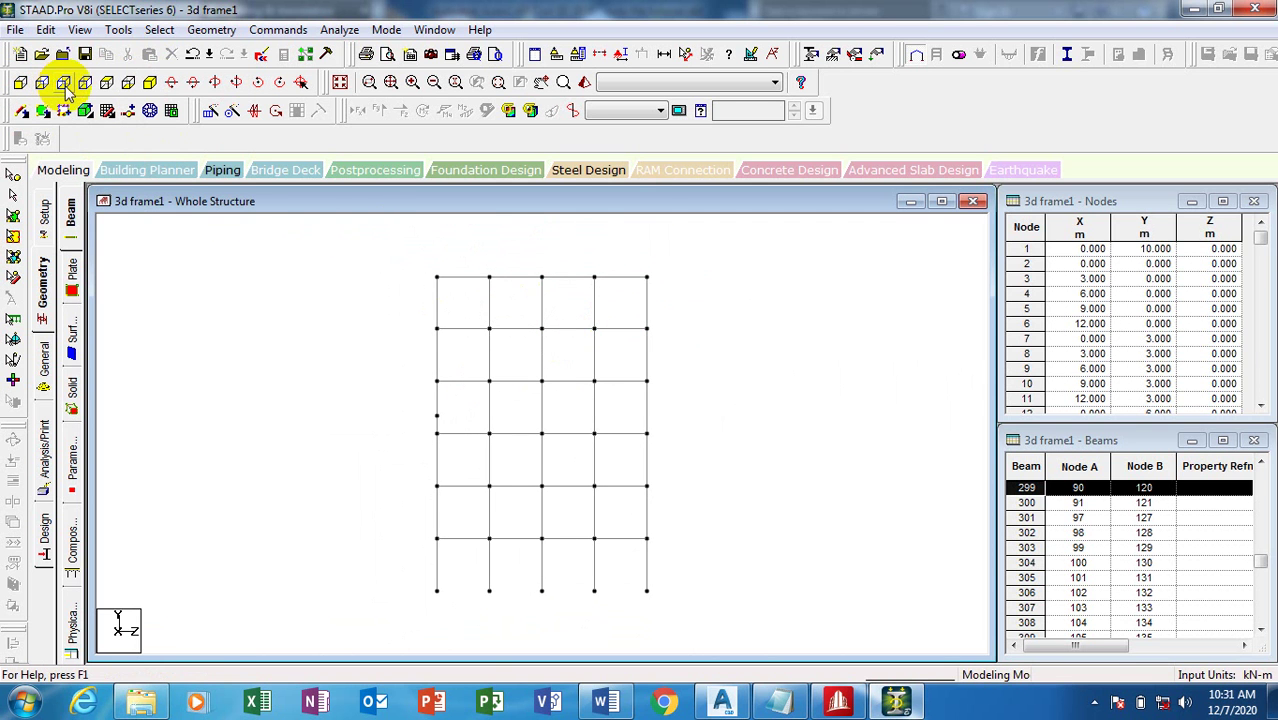
{"action": "left_click", "coordinate": [107, 84]}
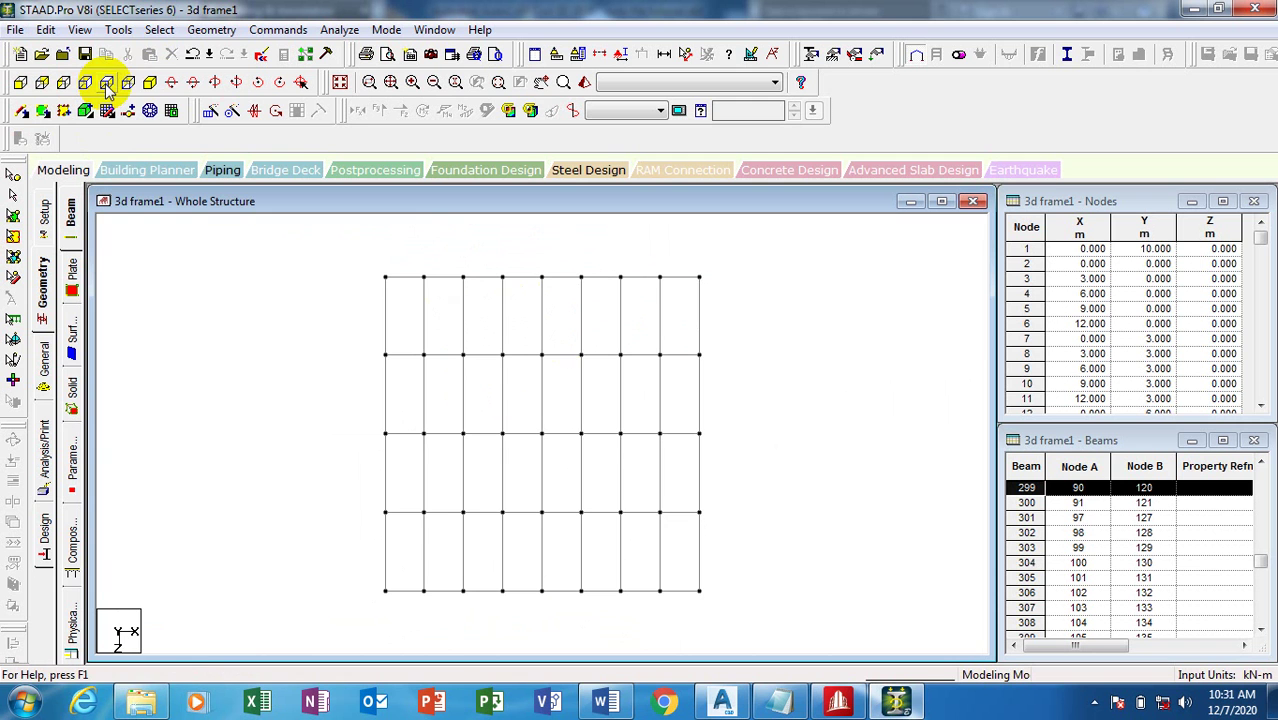
{"action": "left_click", "coordinate": [128, 84]}
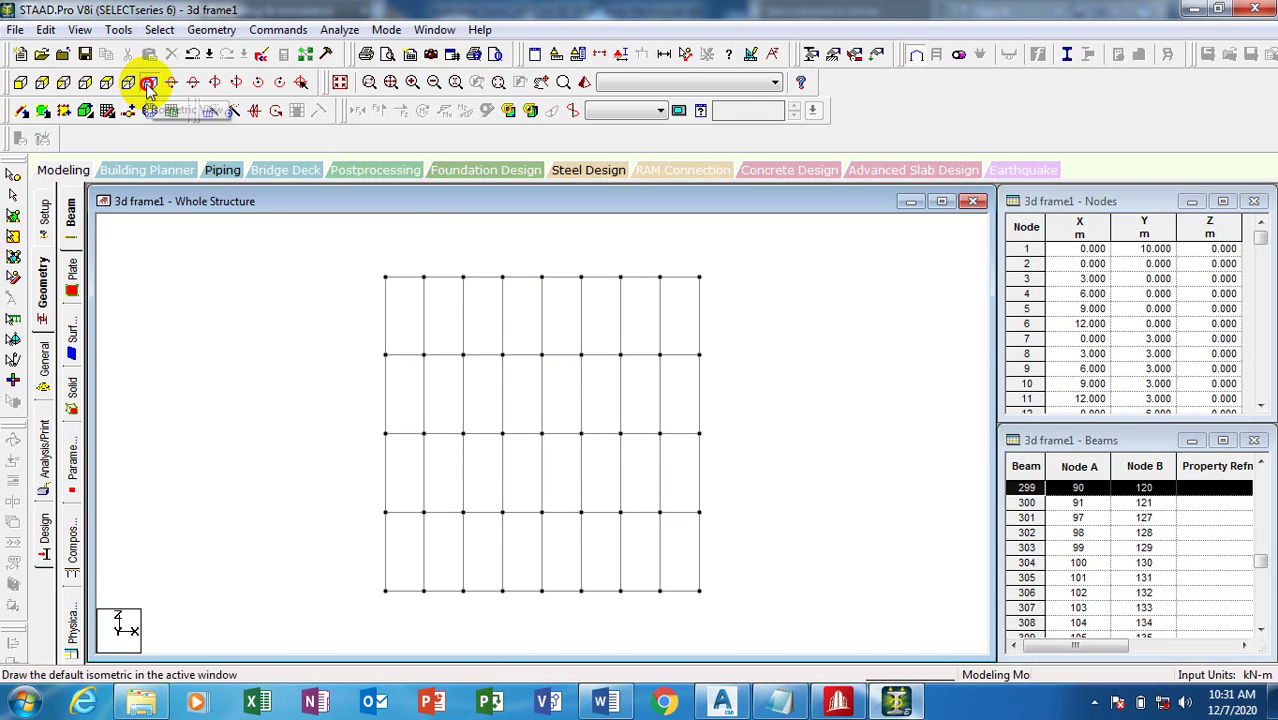
{"action": "left_click", "coordinate": [148, 84]}
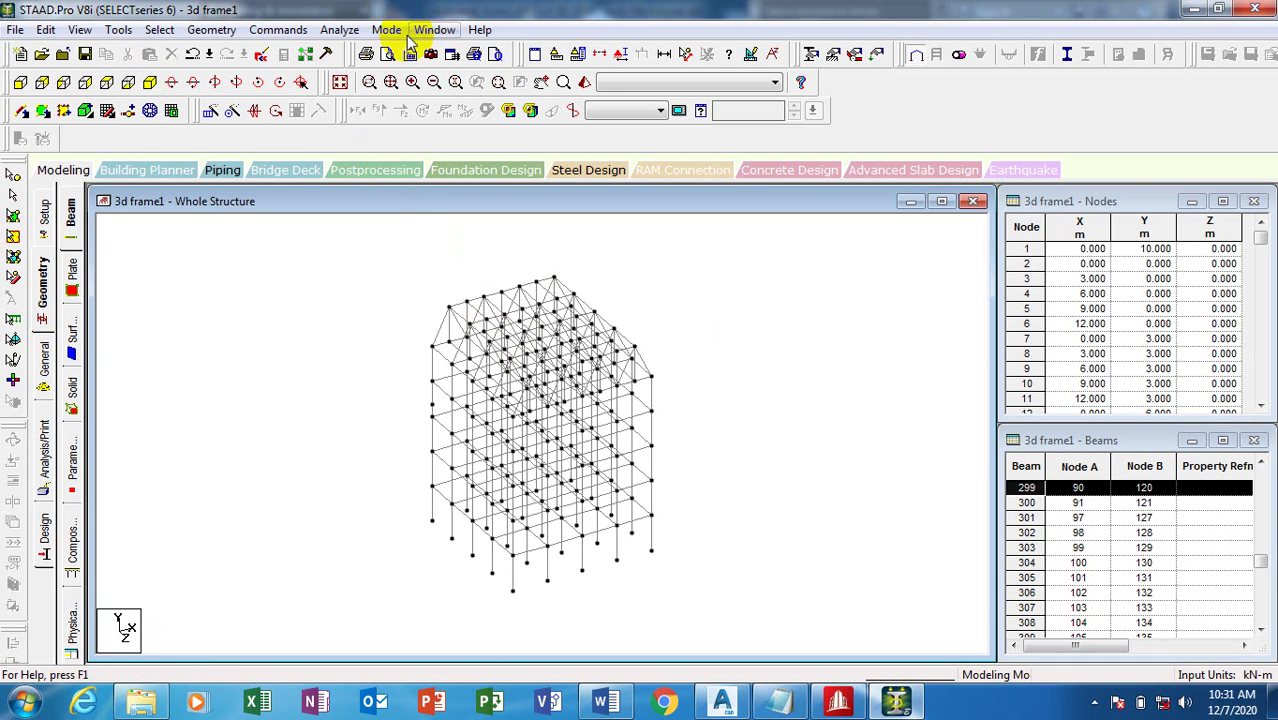
Inspect the combined frame and truss in a 3D rendered view and close that view.
{"action": "left_click", "coordinate": [585, 82]}
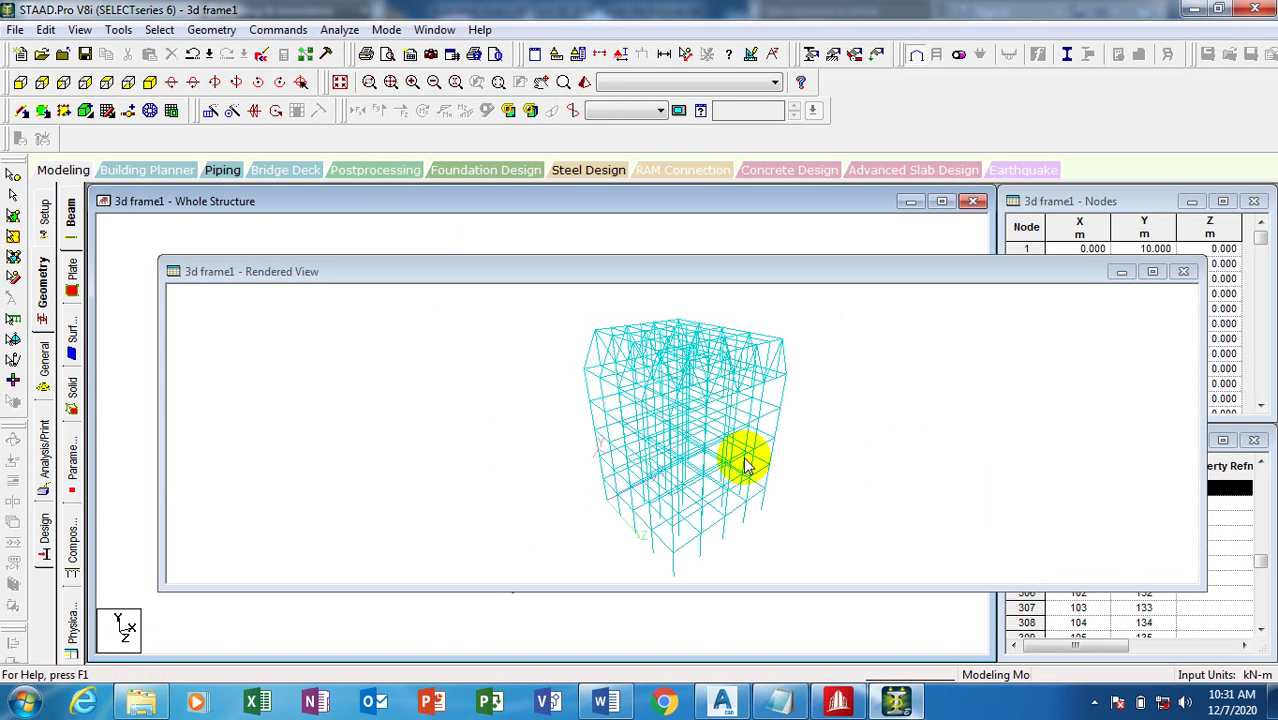
{"action": "left_click_drag", "start_coordinate": [785, 348], "coordinate": [828, 322]}
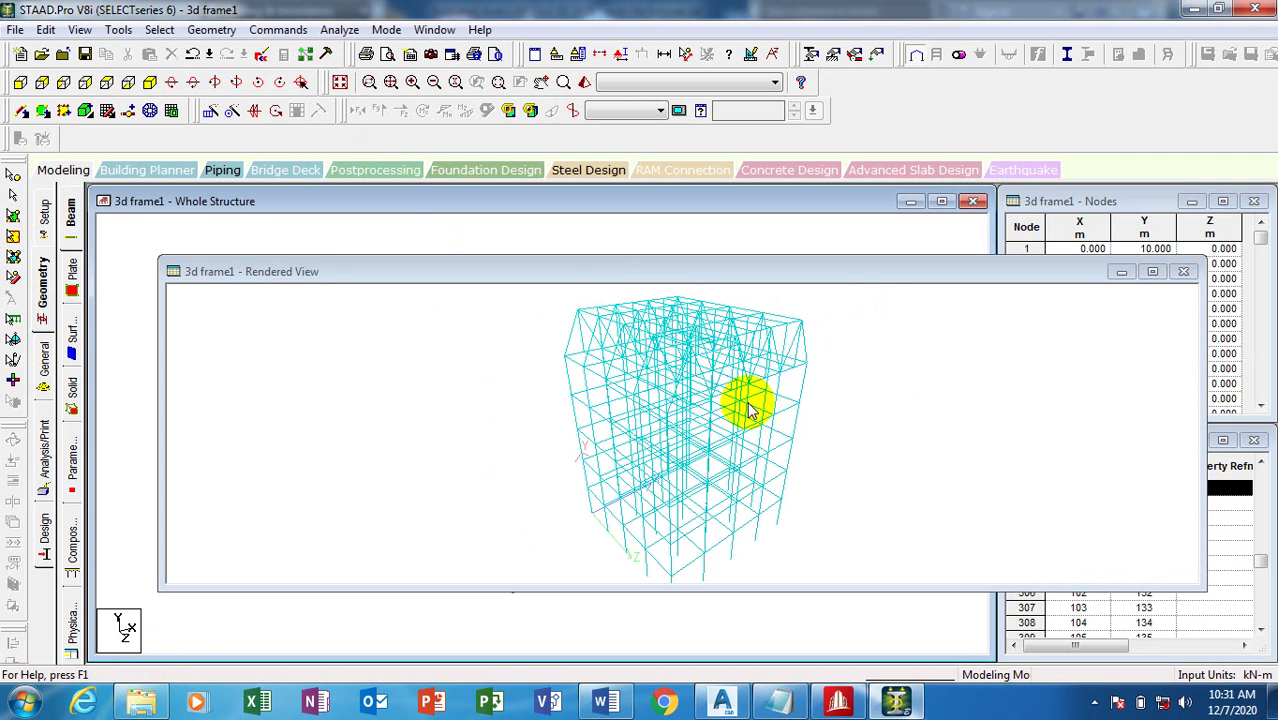
{"action": "left_click", "coordinate": [1183, 273]}
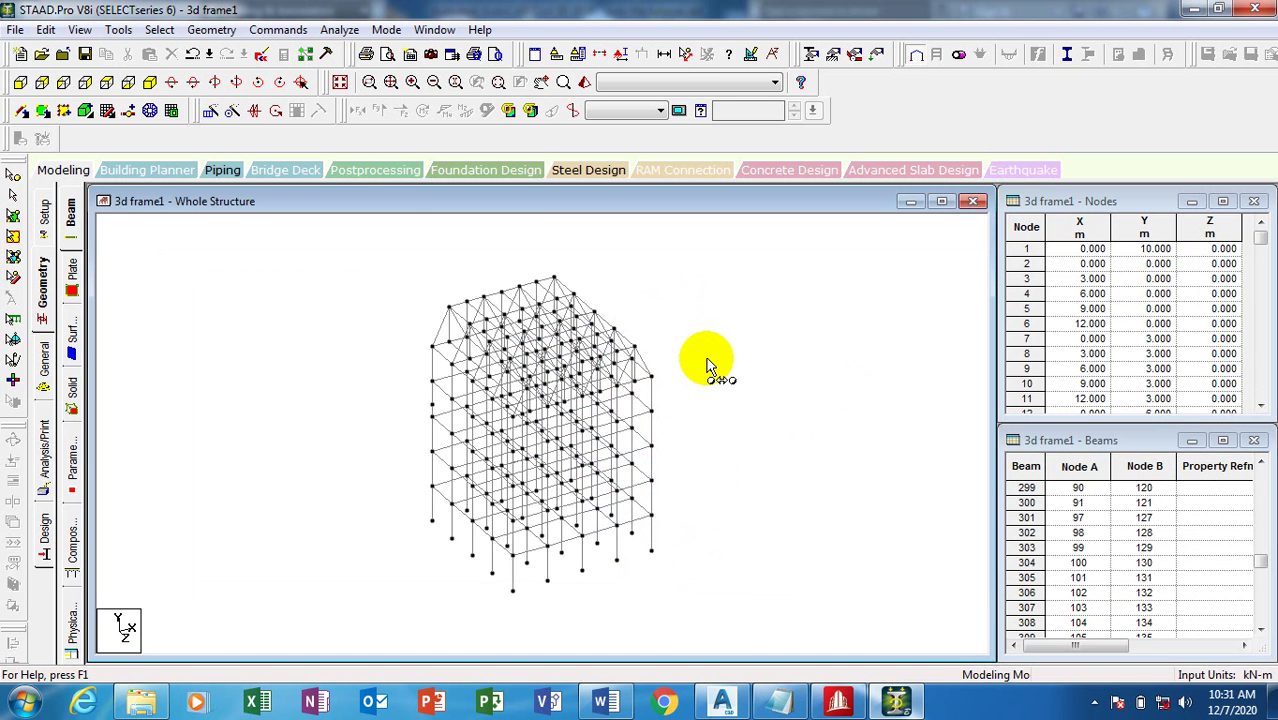
End the truss pasting and step through the undo history to the model holding only the bay frame.
{"action": "left_click", "coordinate": [542, 322]}
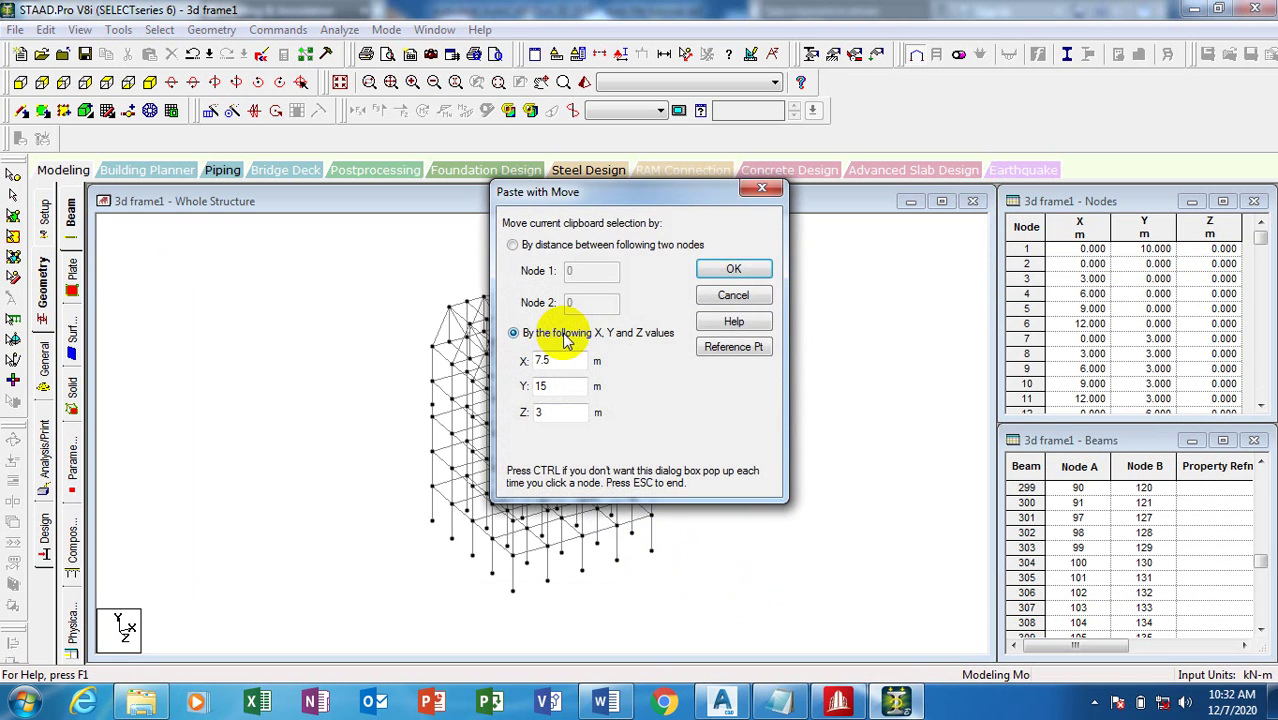
{"action": "left_click", "coordinate": [762, 191]}
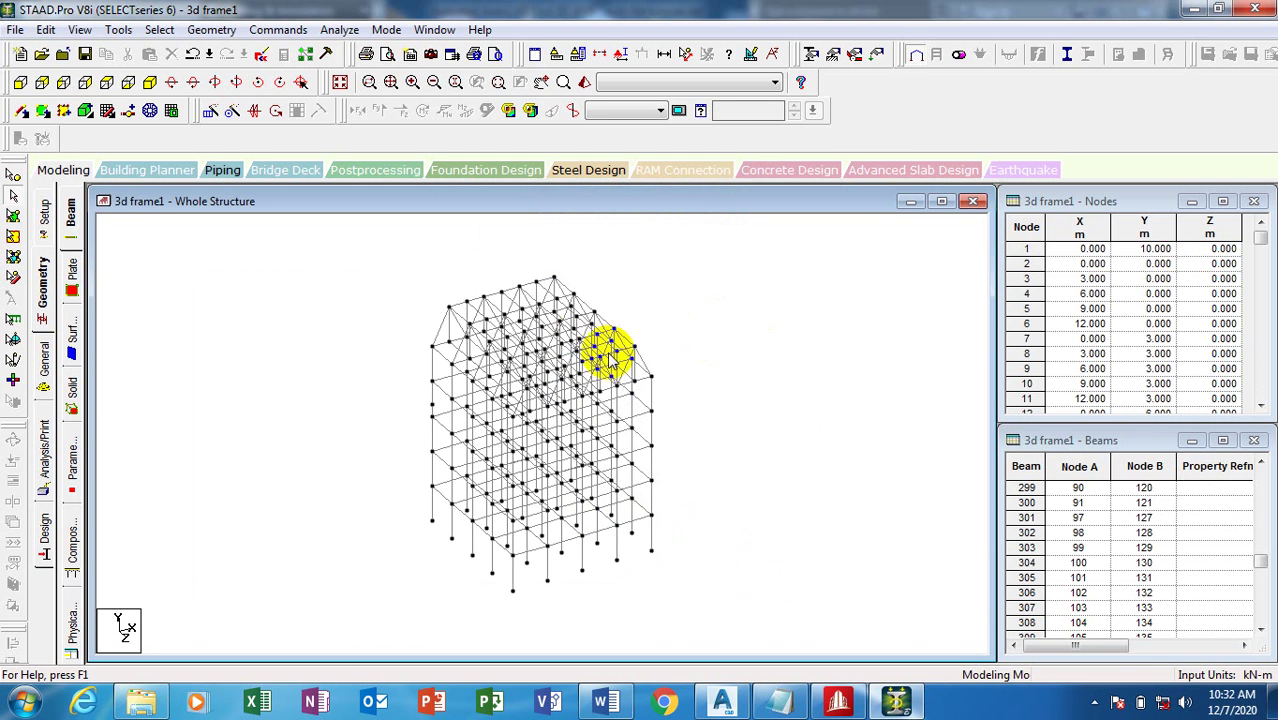
{"action": "left_click", "coordinate": [535, 320]}
{"action": "left_click", "coordinate": [676, 314]}
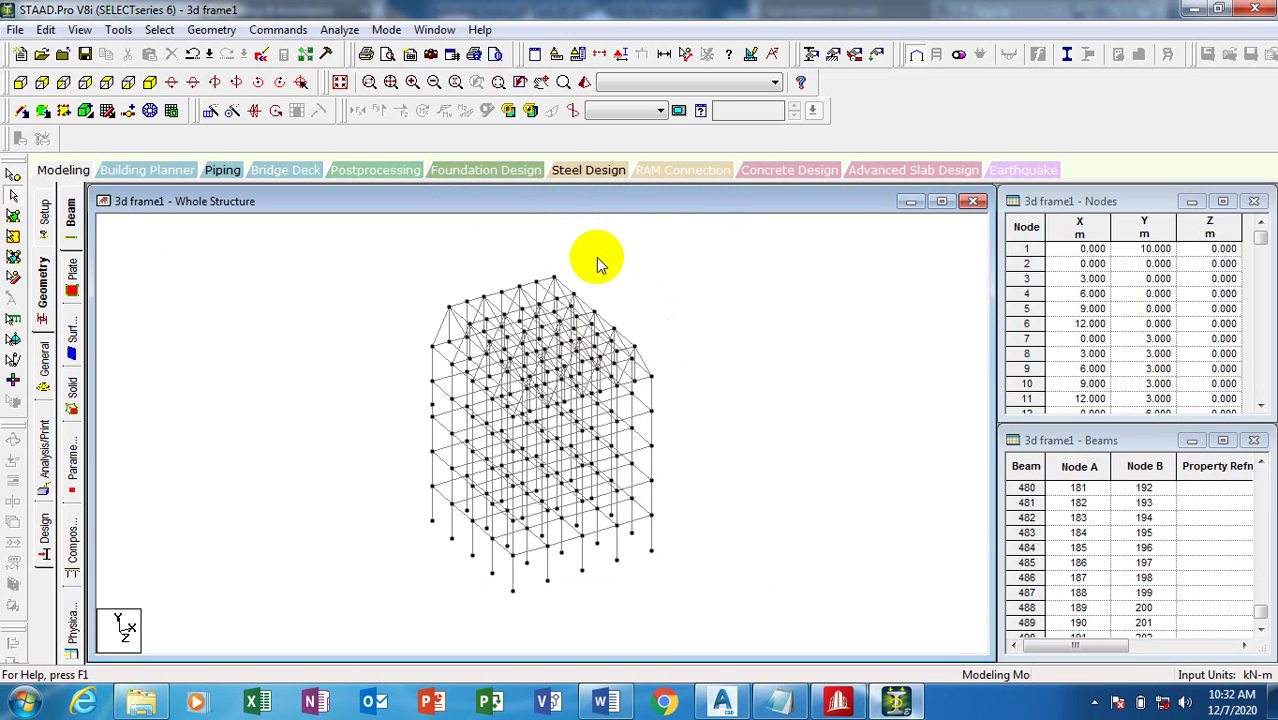
{"action": "key", "text": "ctrl+z"}
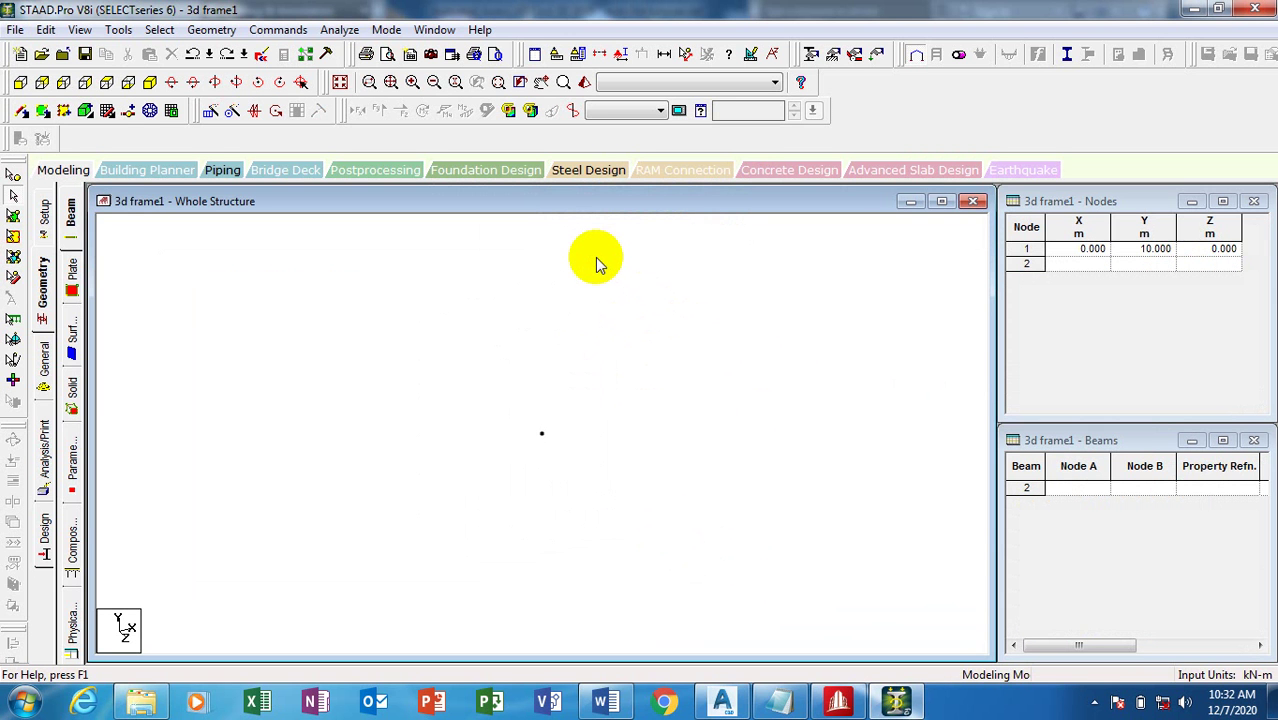
{"action": "left_click", "coordinate": [229, 55]}
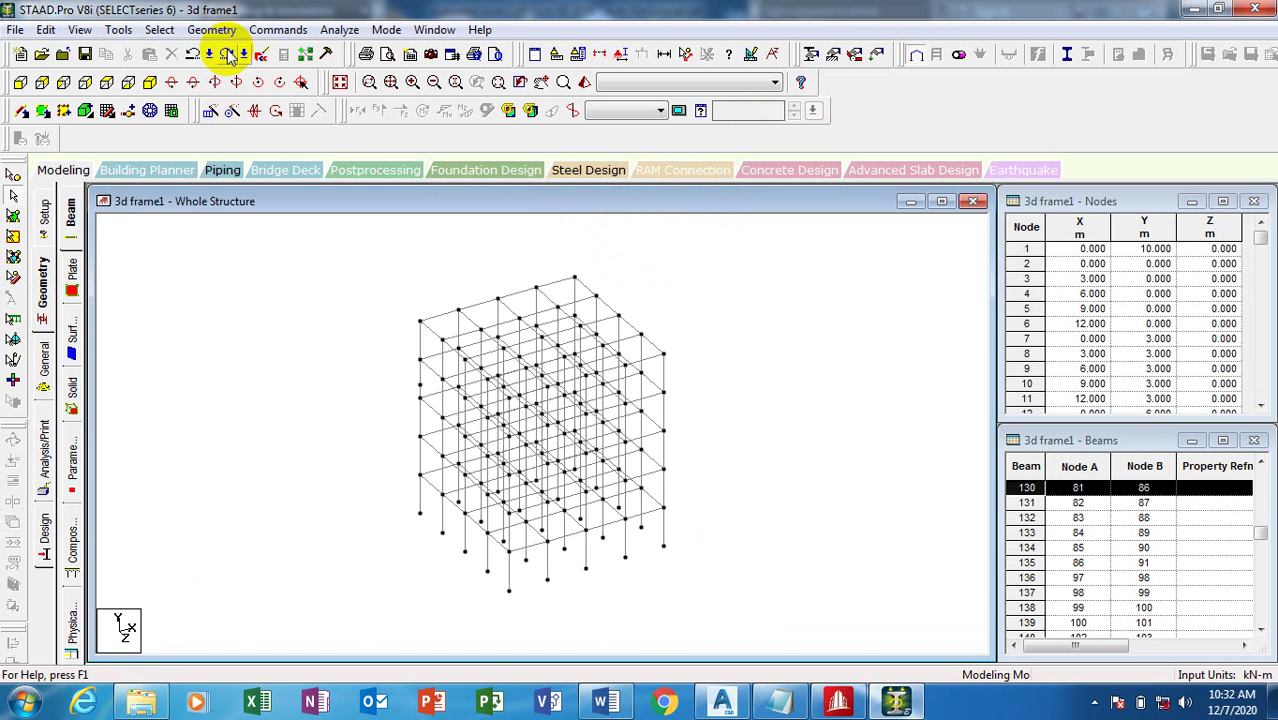
{"action": "scroll", "coordinate": [660, 275], "scroll_direction": "down", "scroll_amount": 3}
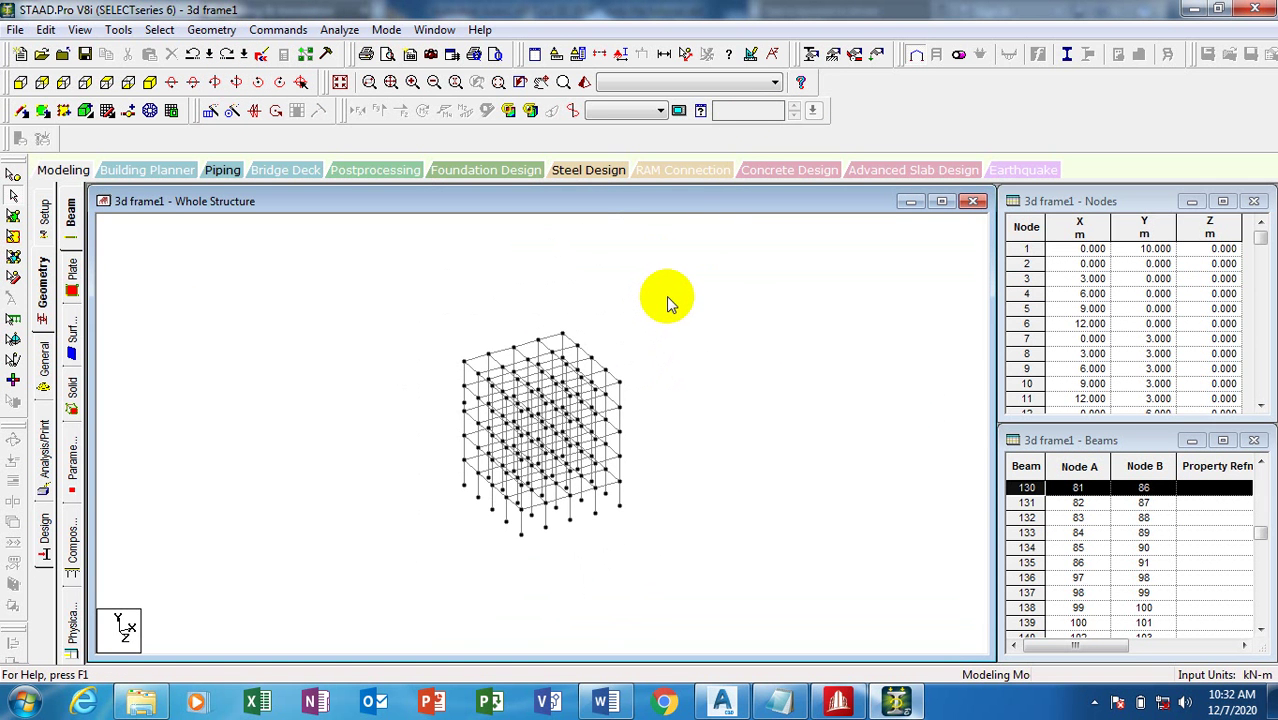
{"action": "scroll", "coordinate": [666, 296], "scroll_direction": "up", "scroll_amount": 2}
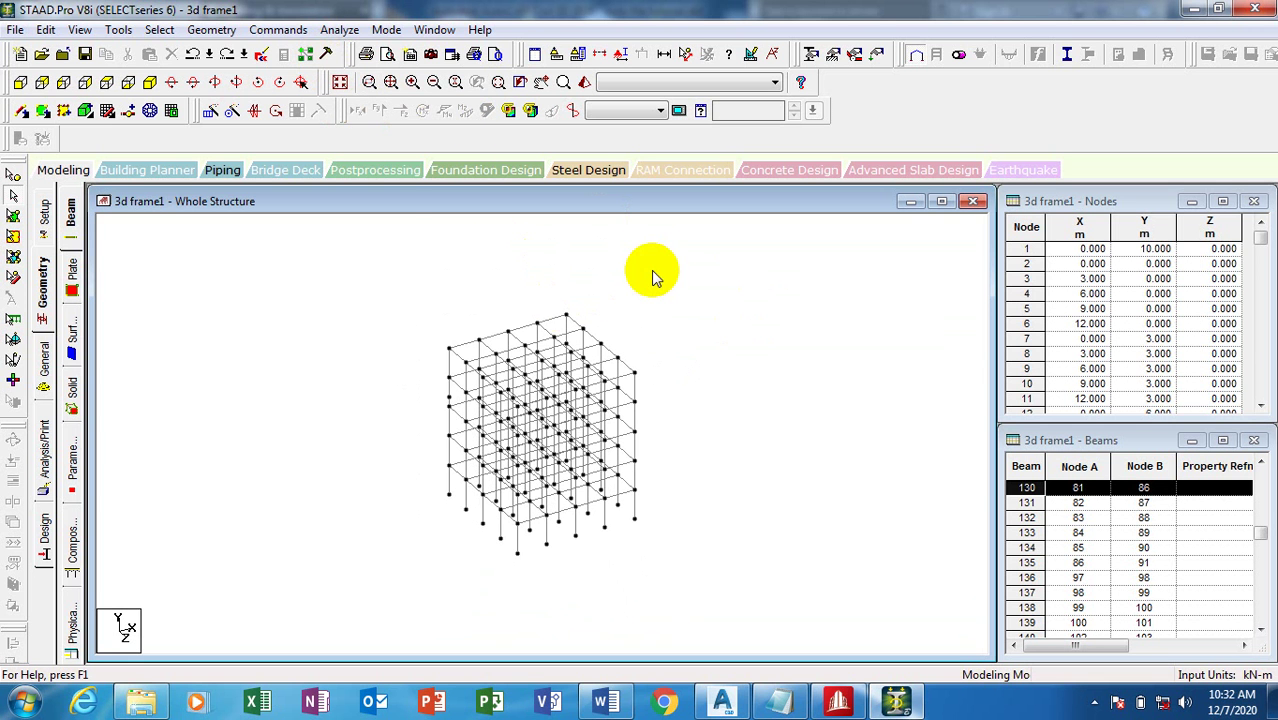
Run the Structure Wizard and choose the Truss Models prototypes.
{"action": "left_click", "coordinate": [225, 34]}
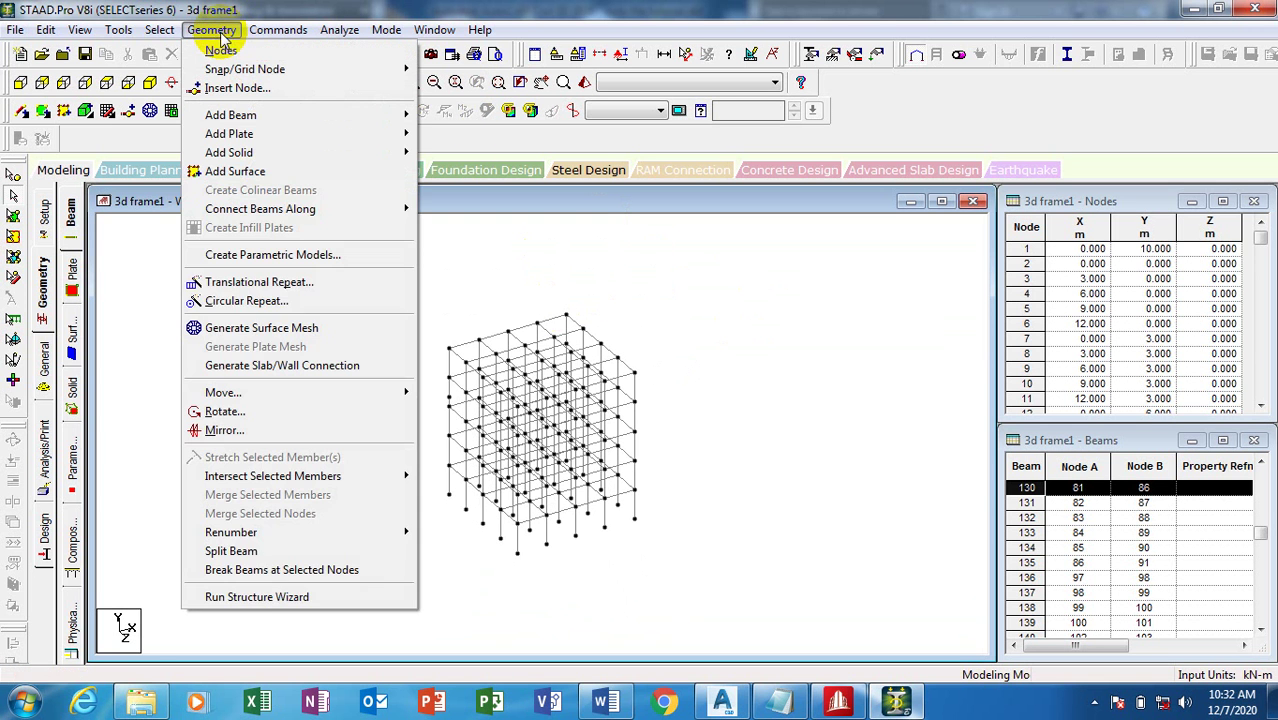
{"action": "left_click", "coordinate": [264, 592]}
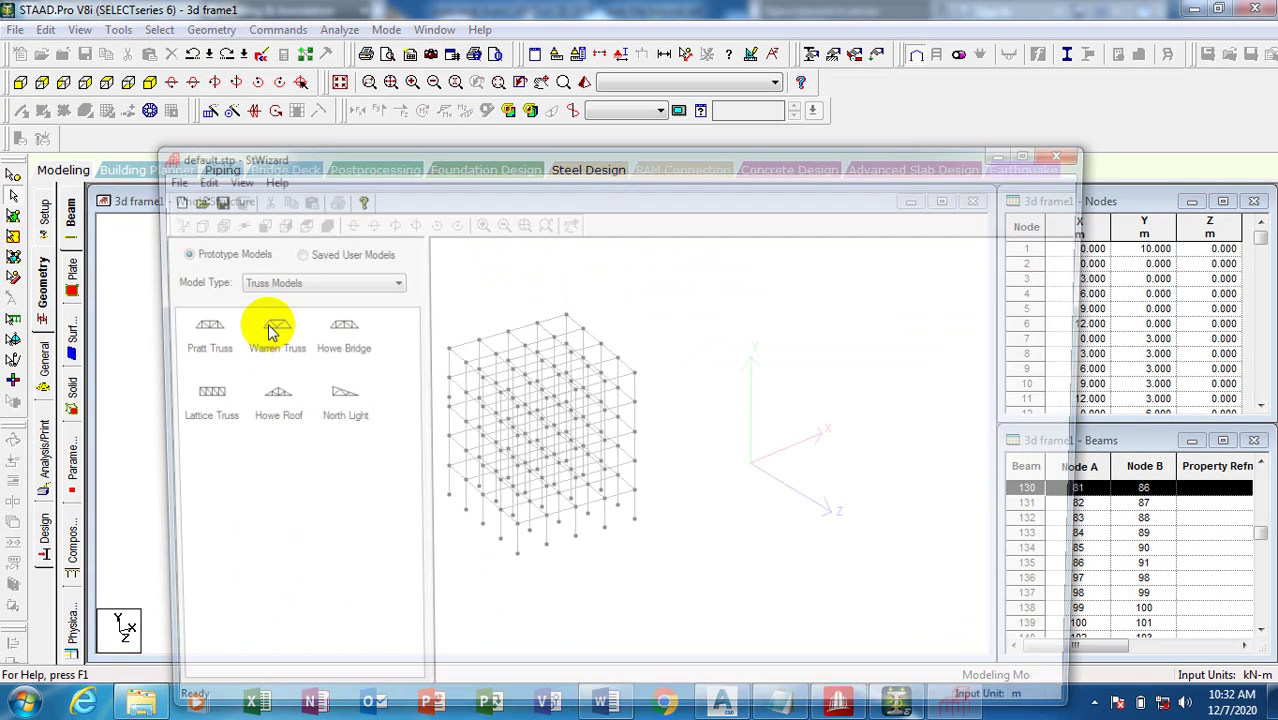
{"action": "left_click", "coordinate": [310, 282]}
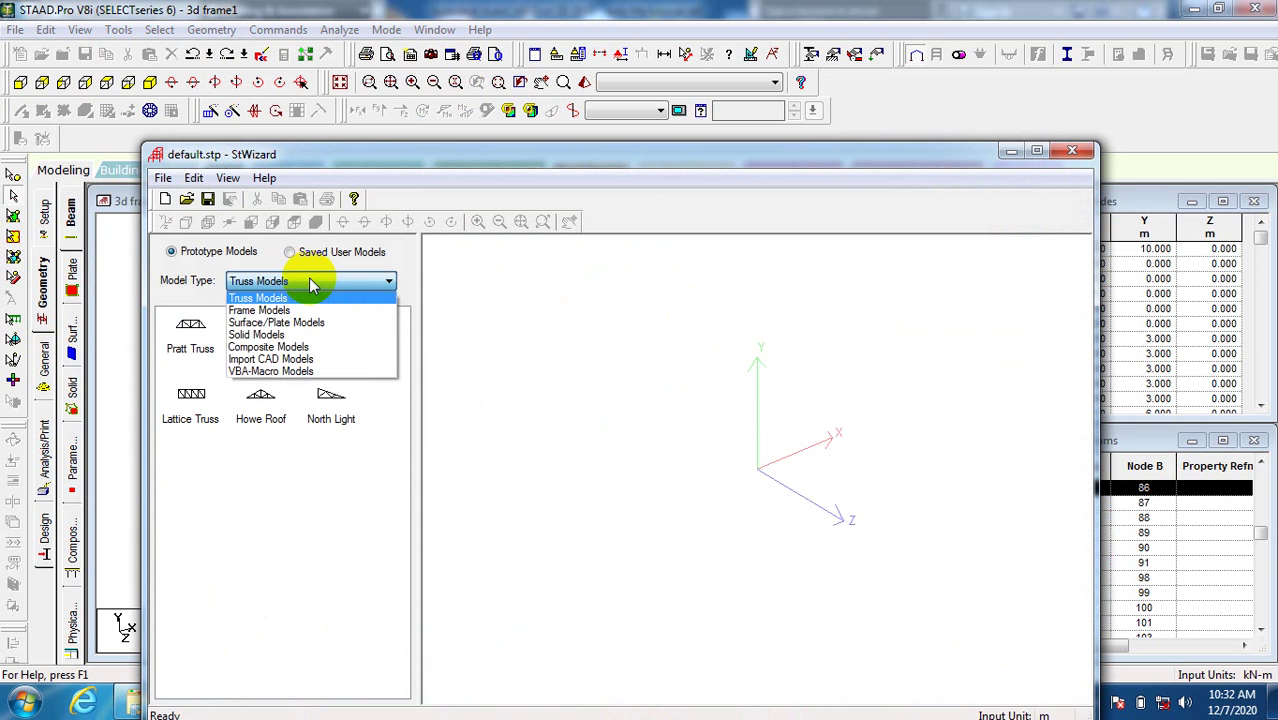
{"action": "left_click", "coordinate": [258, 298]}
{"action": "left_click", "coordinate": [273, 359]}
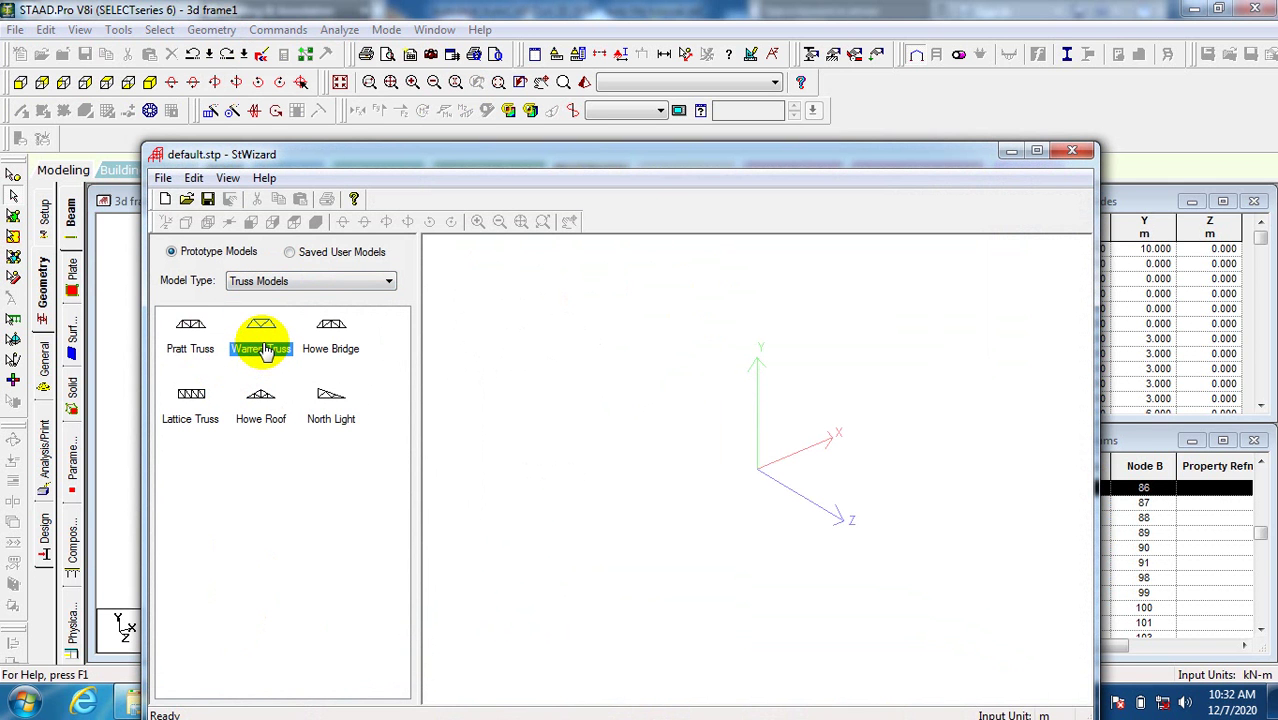
{"action": "double_click", "coordinate": [262, 348]}
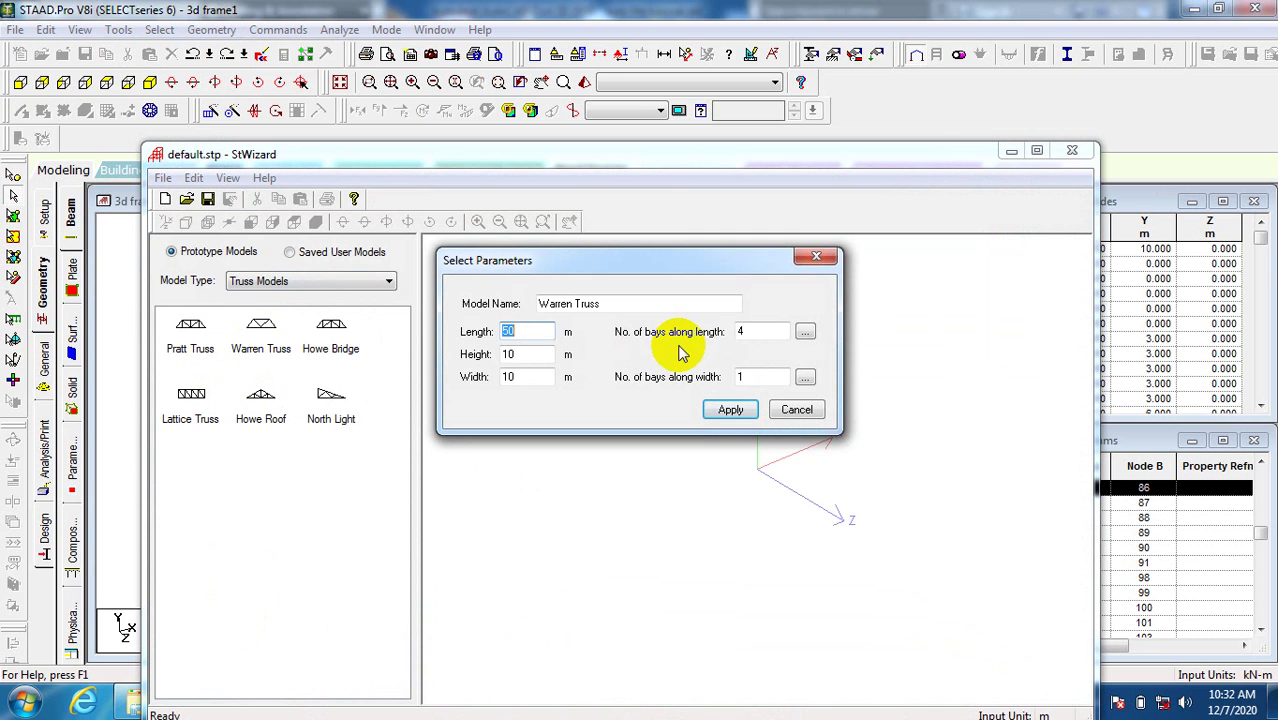
{"action": "left_click", "coordinate": [816, 260]}
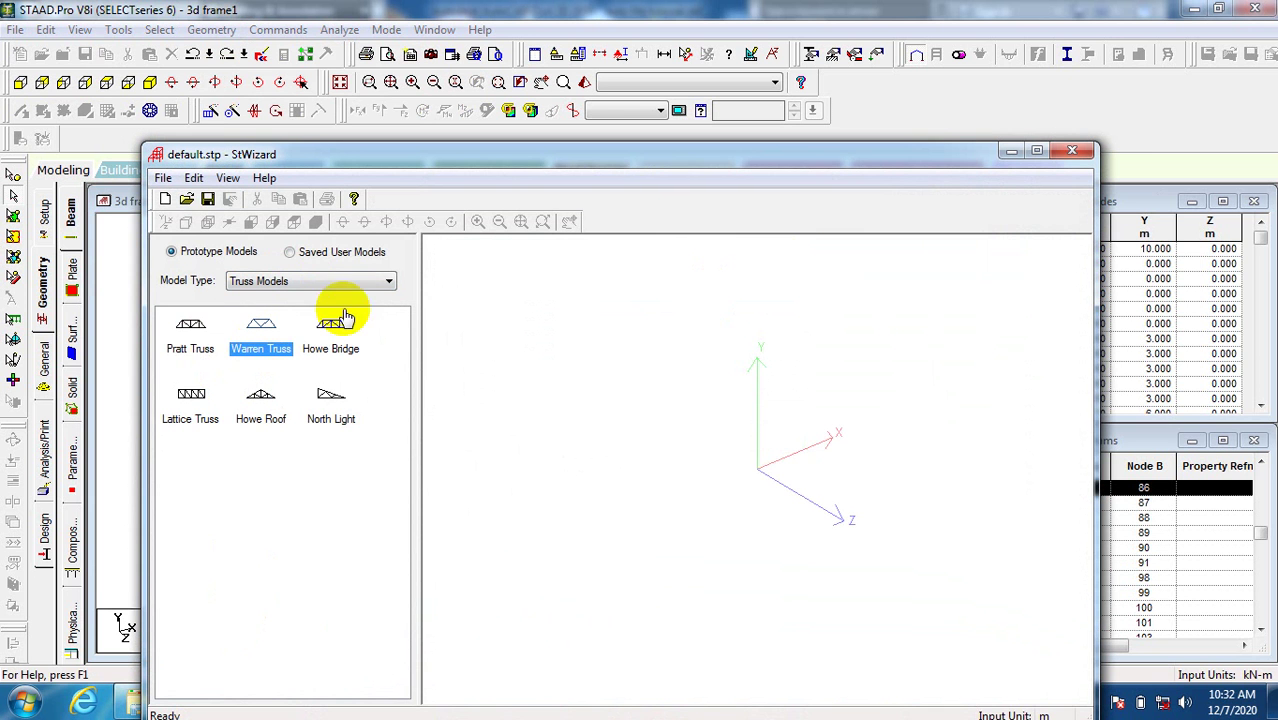
{"action": "left_click", "coordinate": [190, 334]}
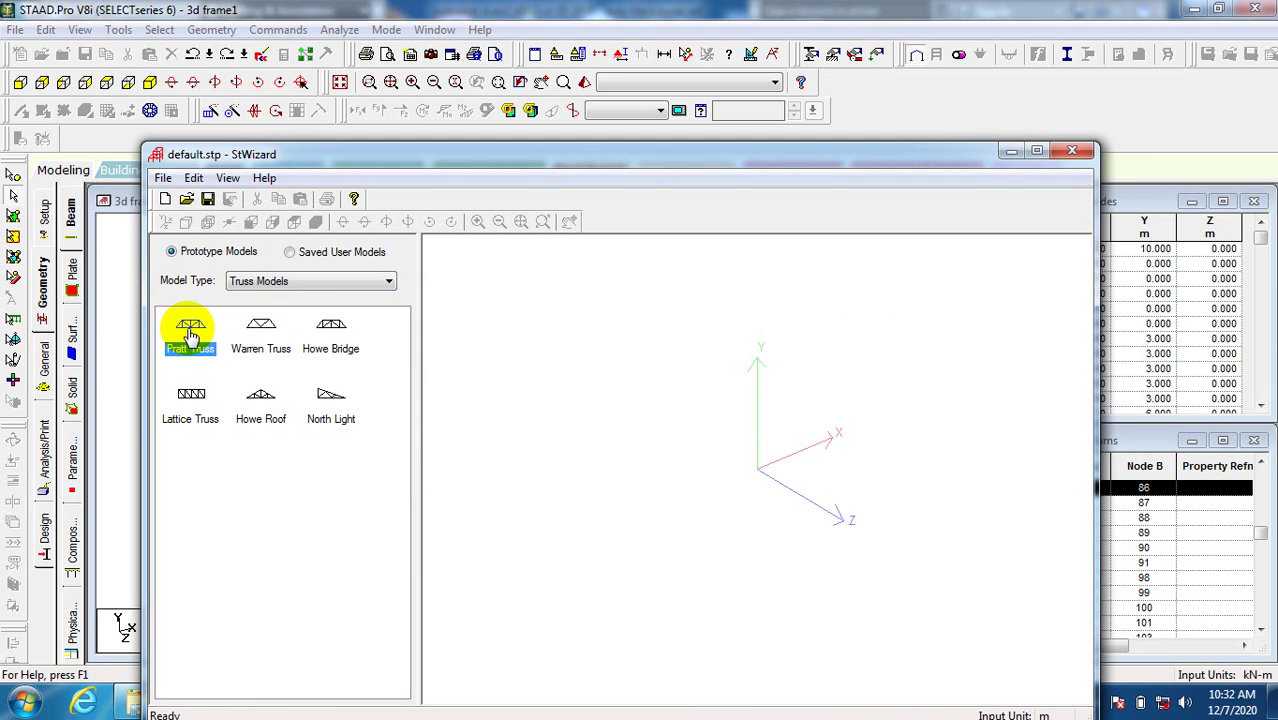
{"action": "double_click", "coordinate": [190, 334]}
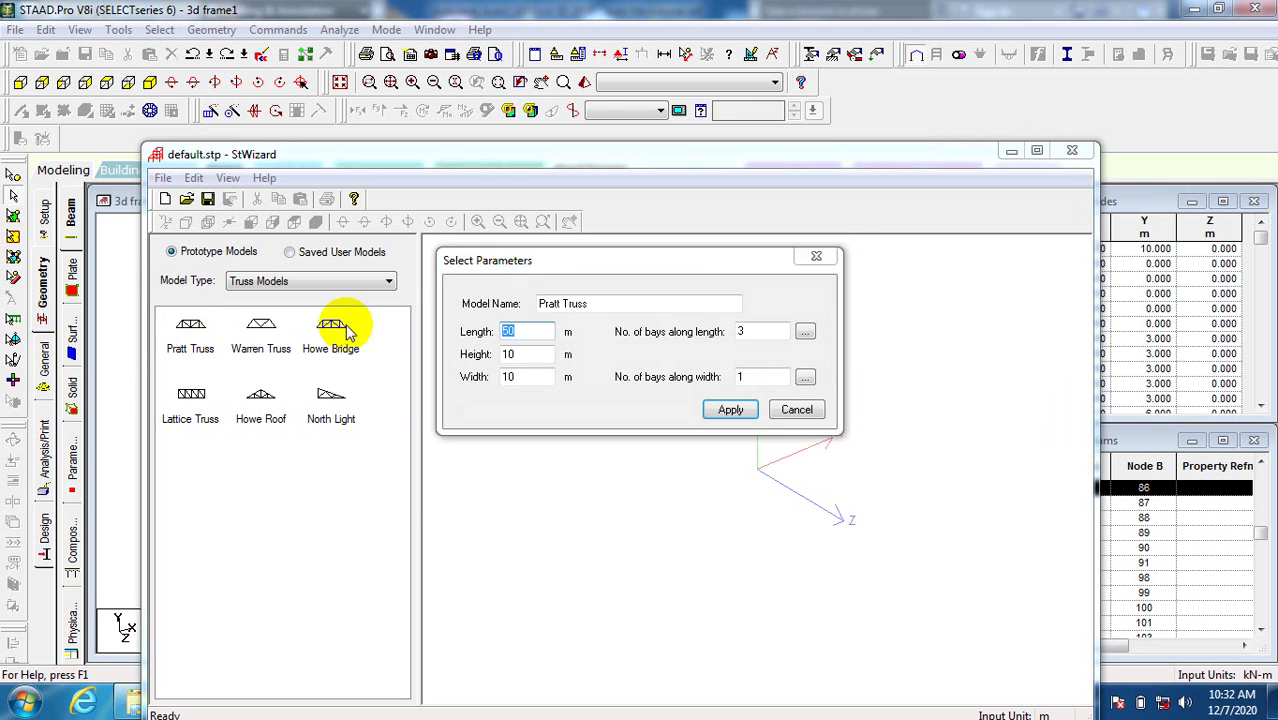
{"action": "left_click", "coordinate": [814, 259]}
Generate a Warren Truss with length 12 m, height 2 m, width 12 m and 4 bays along both length and width.
{"action": "double_click", "coordinate": [261, 325]}
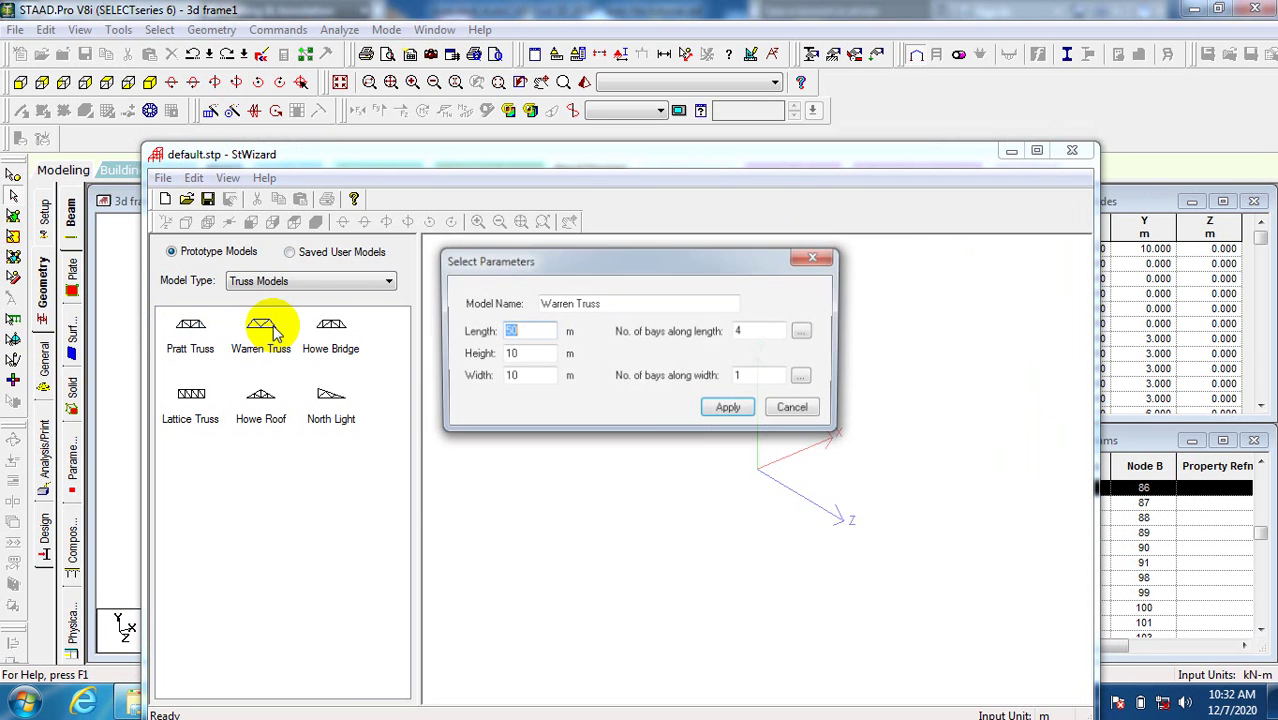
{"action": "double_click", "coordinate": [748, 378]}
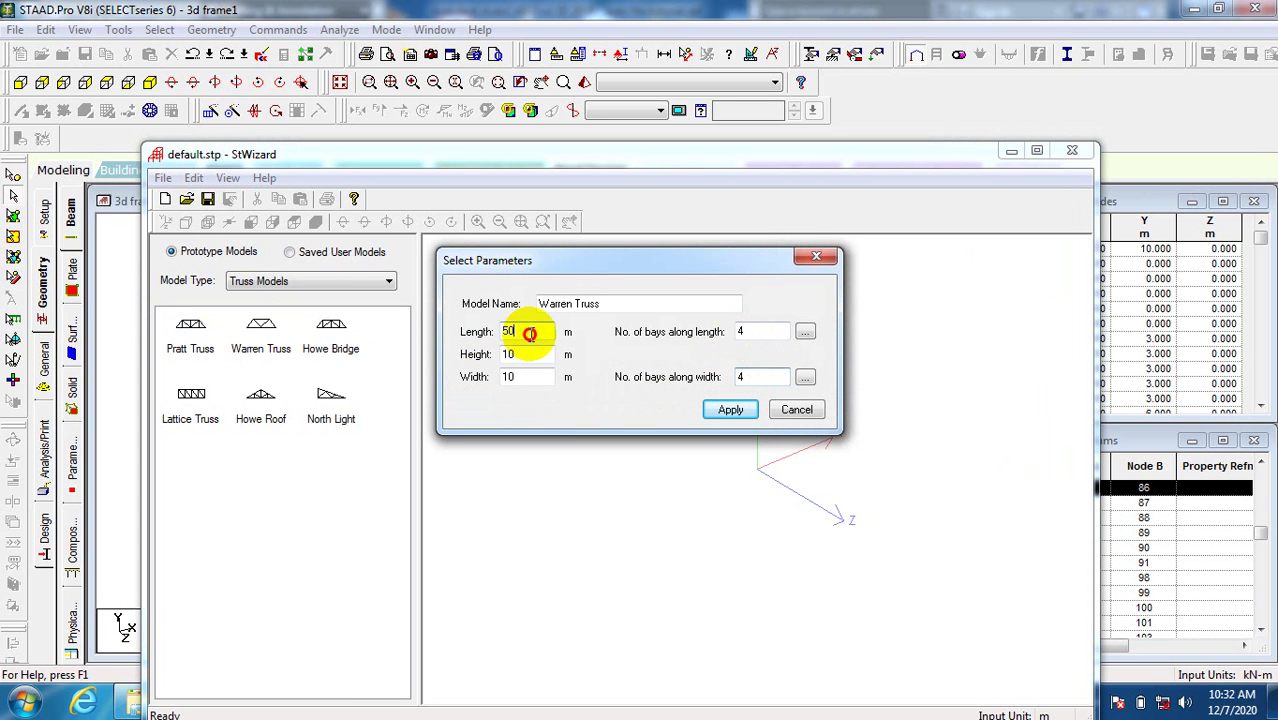
{"action": "left_click_drag", "start_coordinate": [514, 333], "coordinate": [494, 338]}
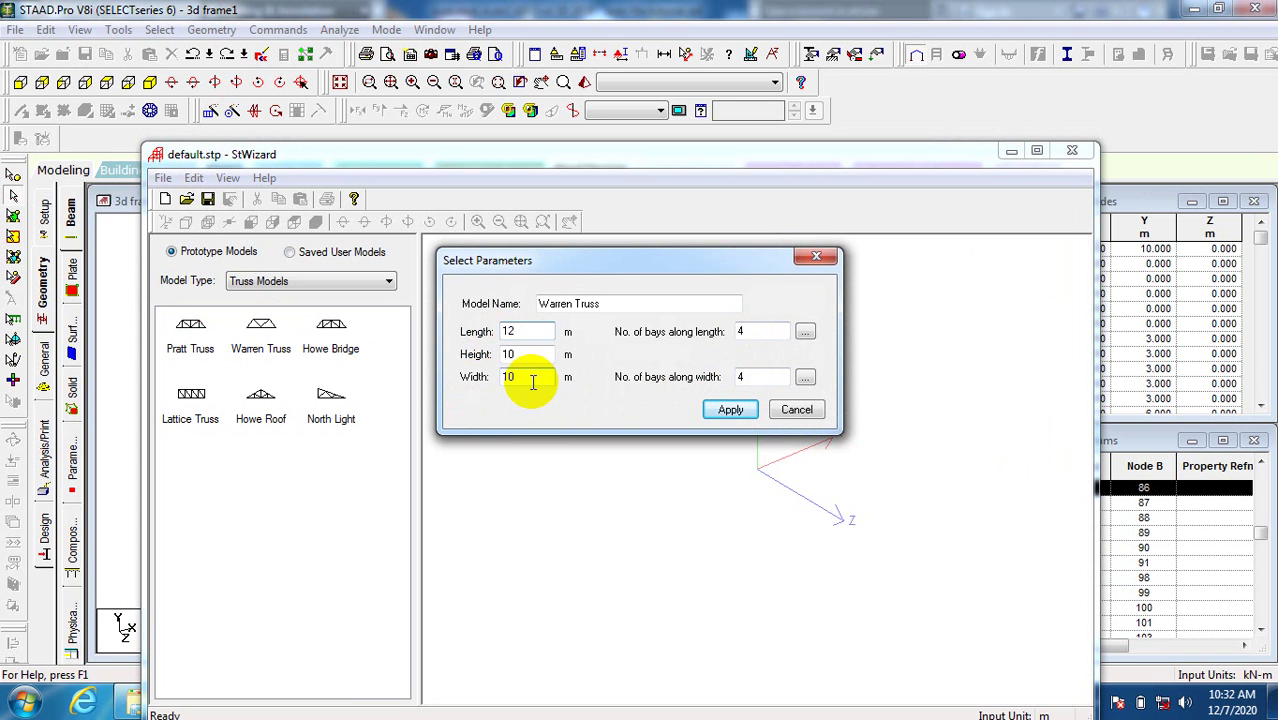
{"action": "left_click_drag", "start_coordinate": [522, 379], "coordinate": [498, 380]}
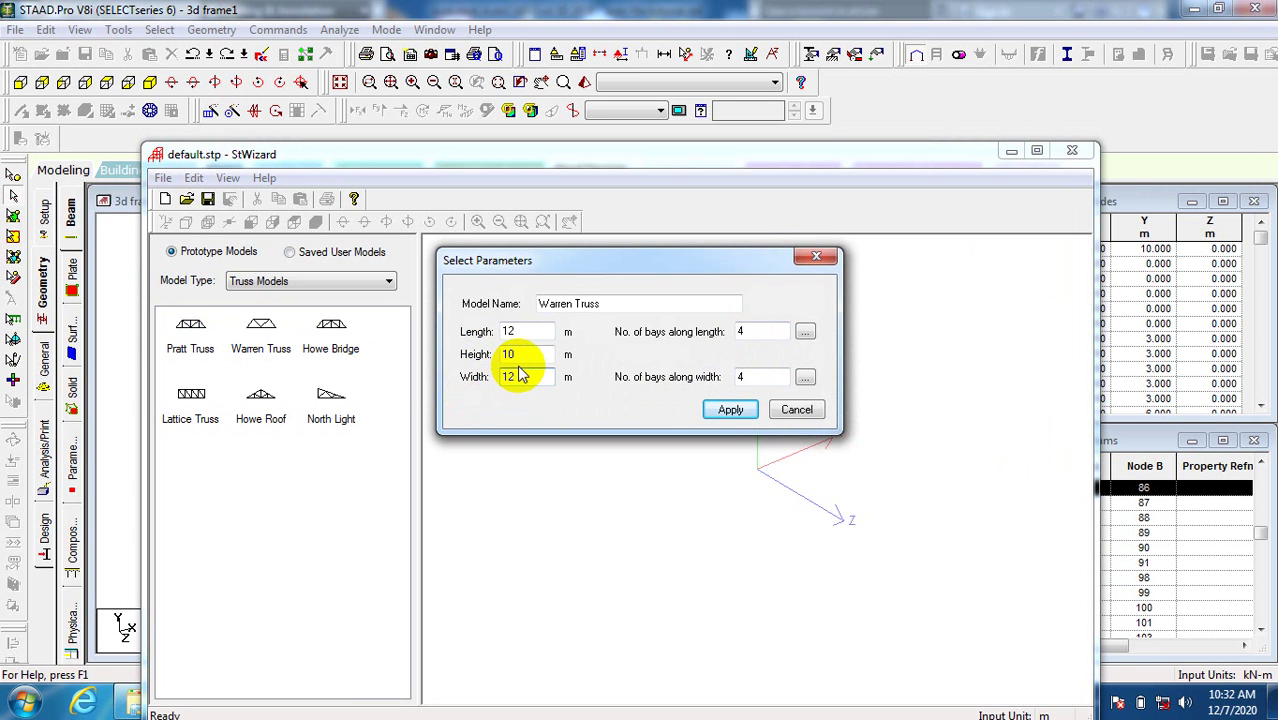
{"action": "left_click_drag", "start_coordinate": [522, 355], "coordinate": [500, 356]}
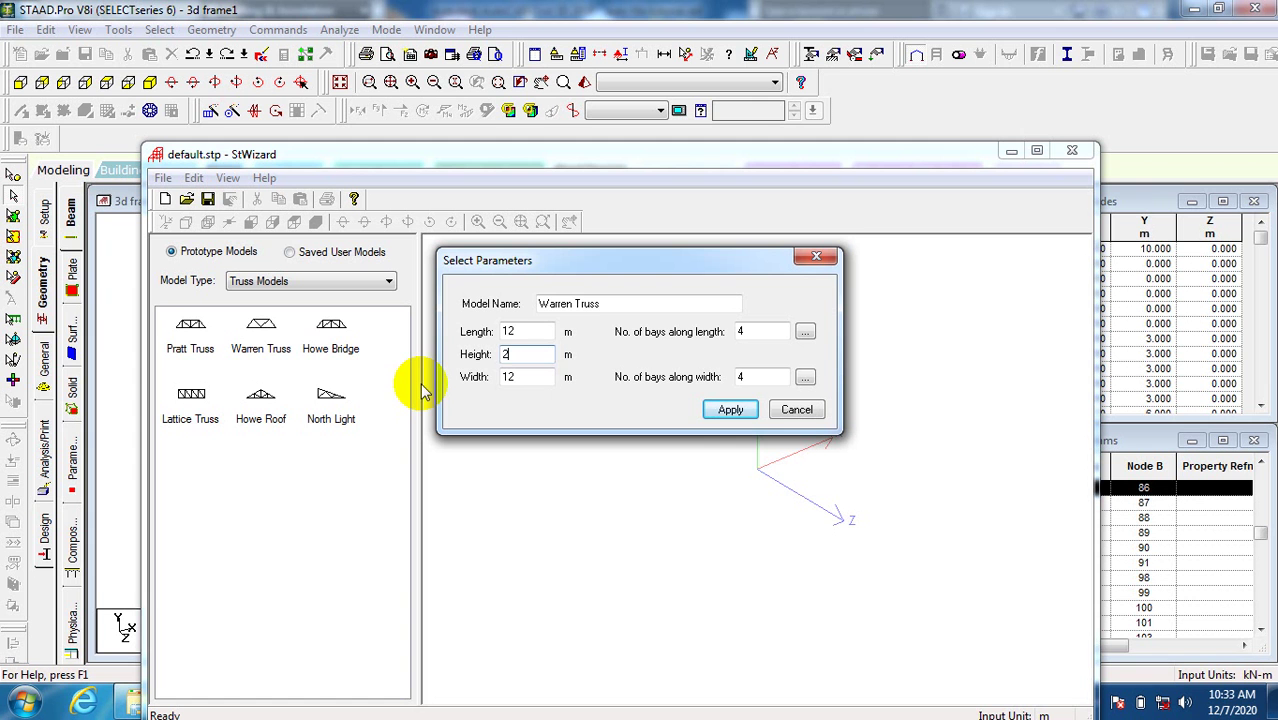
{"action": "left_click", "coordinate": [727, 412]}
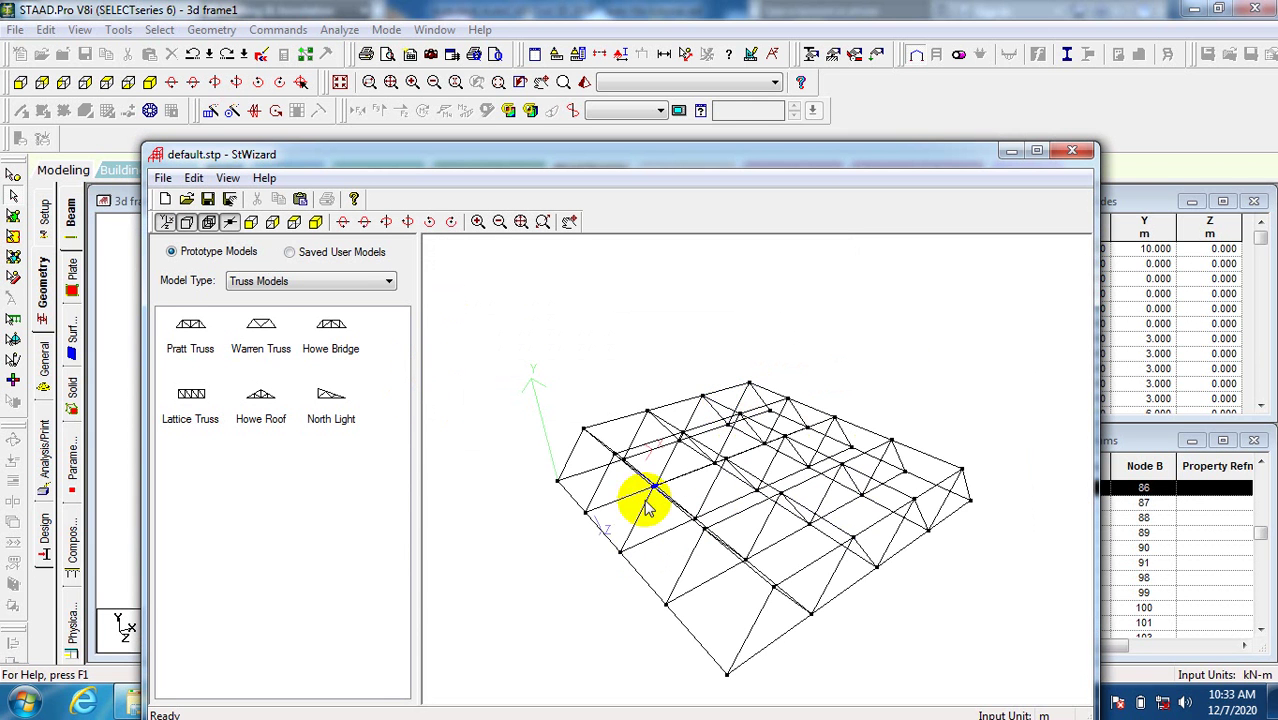
Generate a Pratt Truss with length 12 m, height 2 m, width 12 m and 4 bays along both length and width.
{"action": "left_click", "coordinate": [260, 328]}
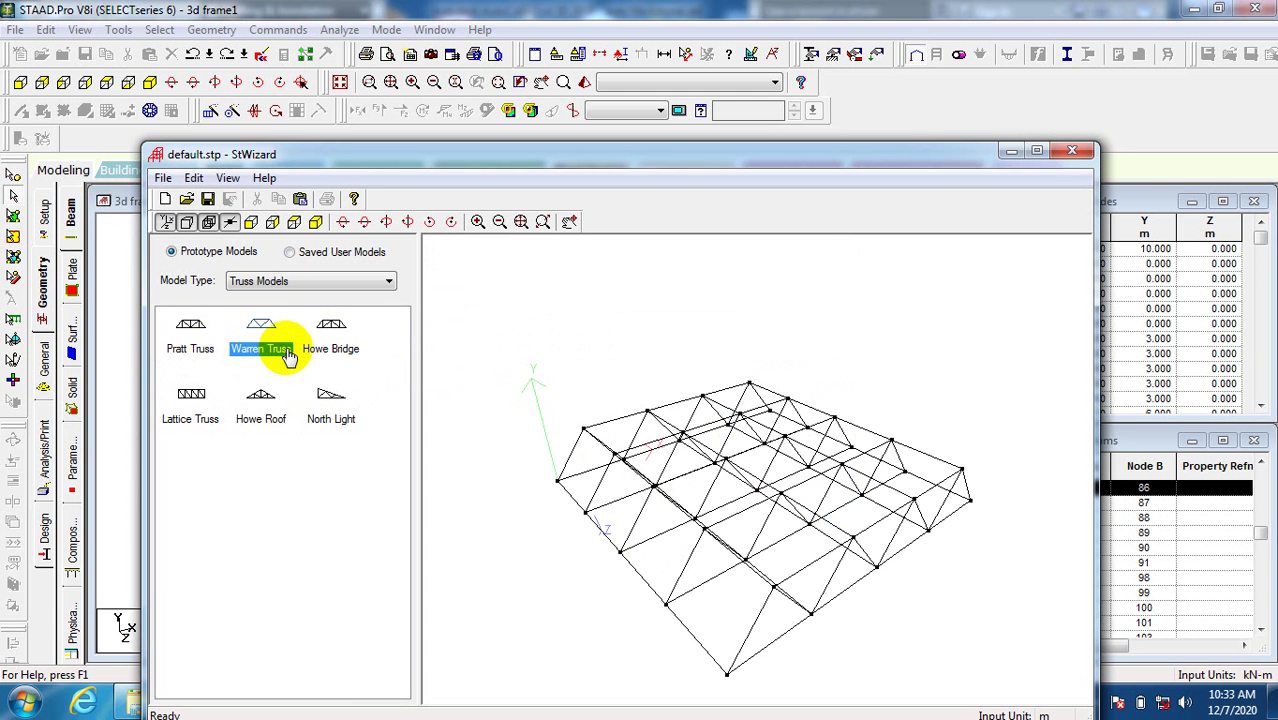
{"action": "double_click", "coordinate": [189, 329]}
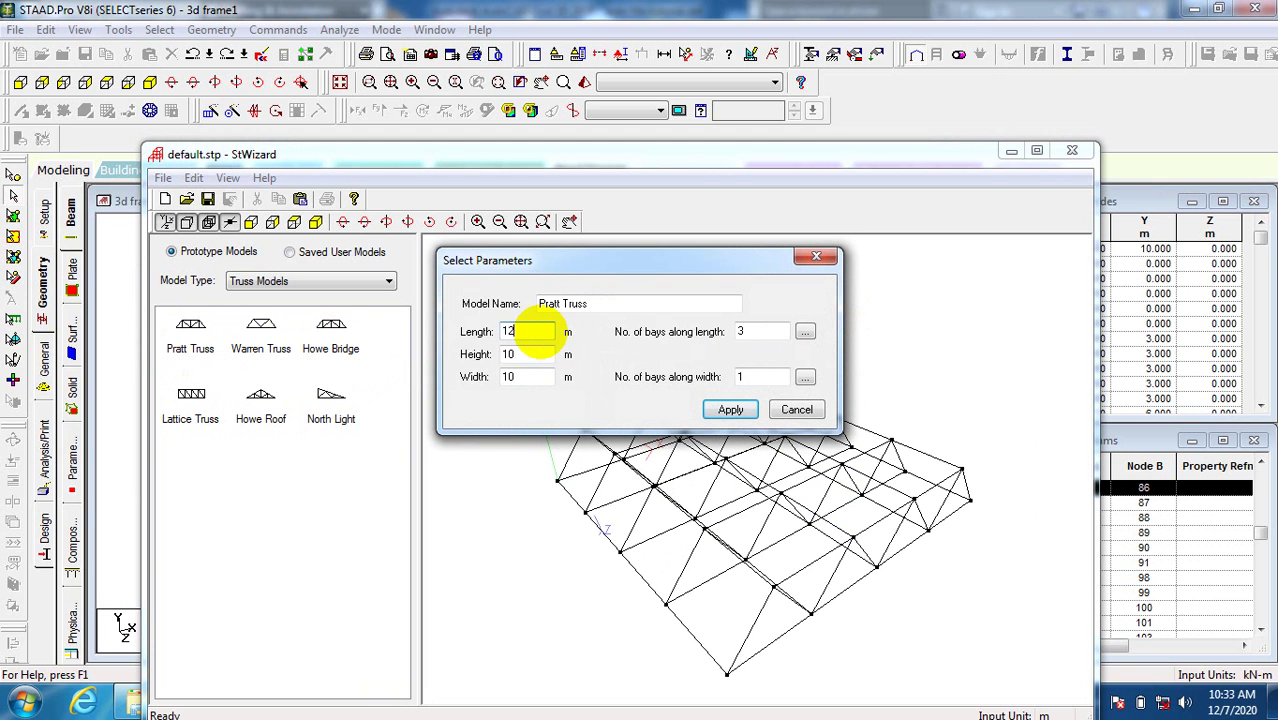
{"action": "type", "text": "12"}
{"action": "double_click", "coordinate": [530, 352]}
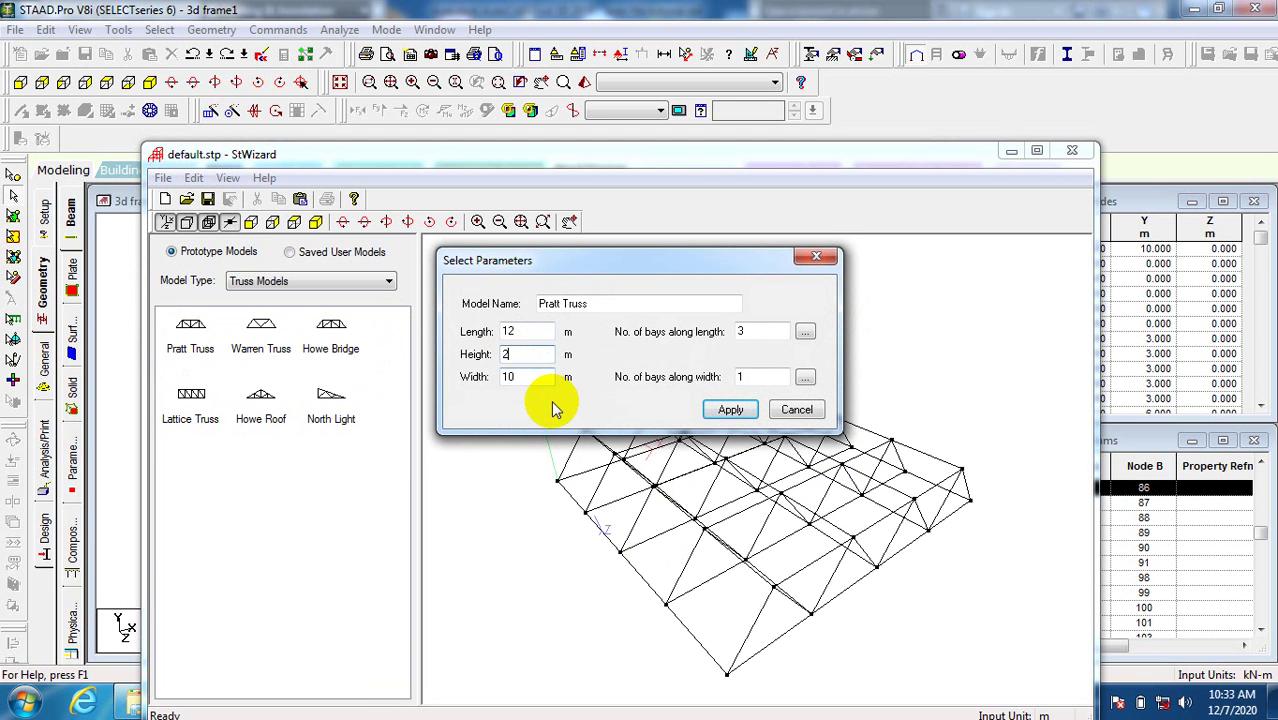
{"action": "double_click", "coordinate": [525, 377]}
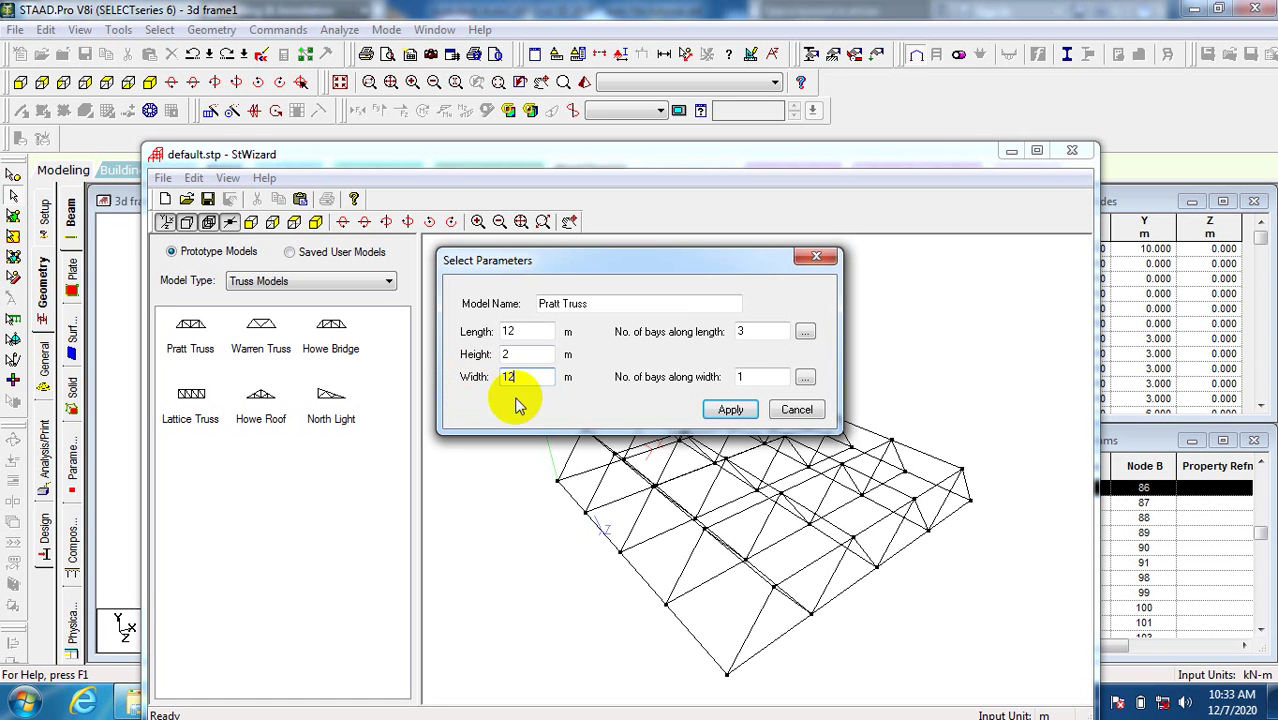
{"action": "double_click", "coordinate": [756, 333]}
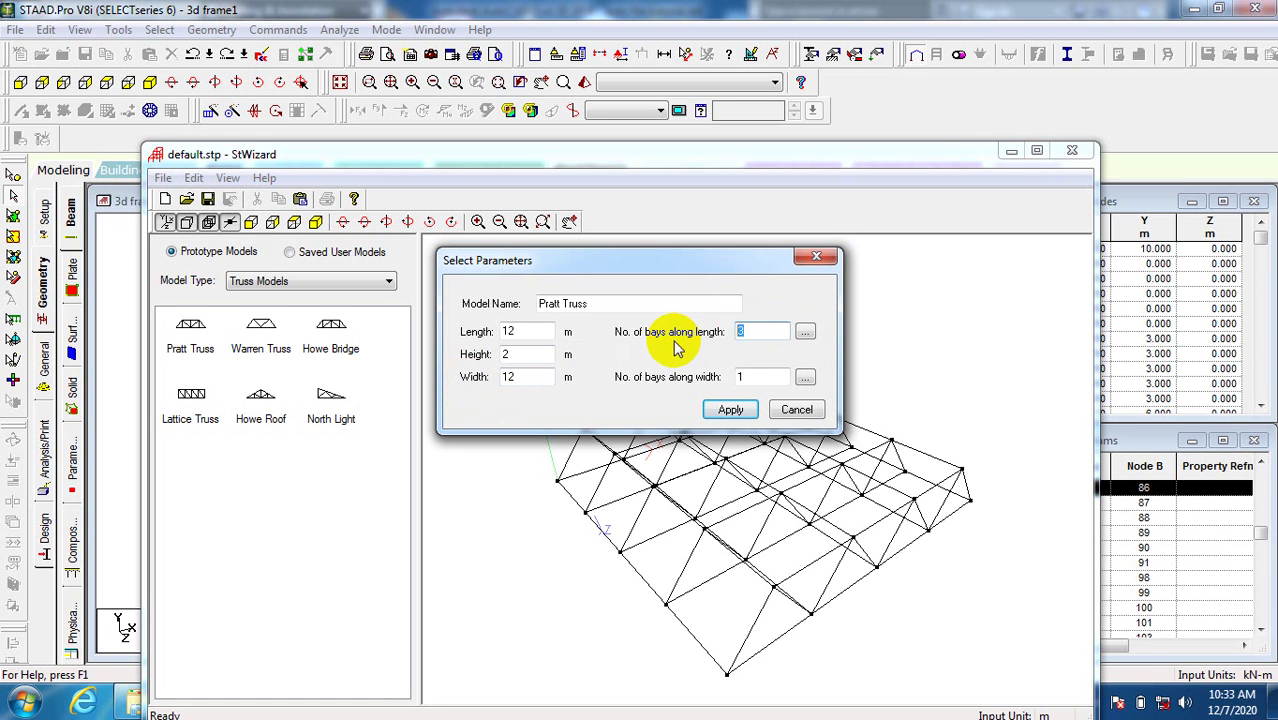
{"action": "double_click", "coordinate": [762, 377]}
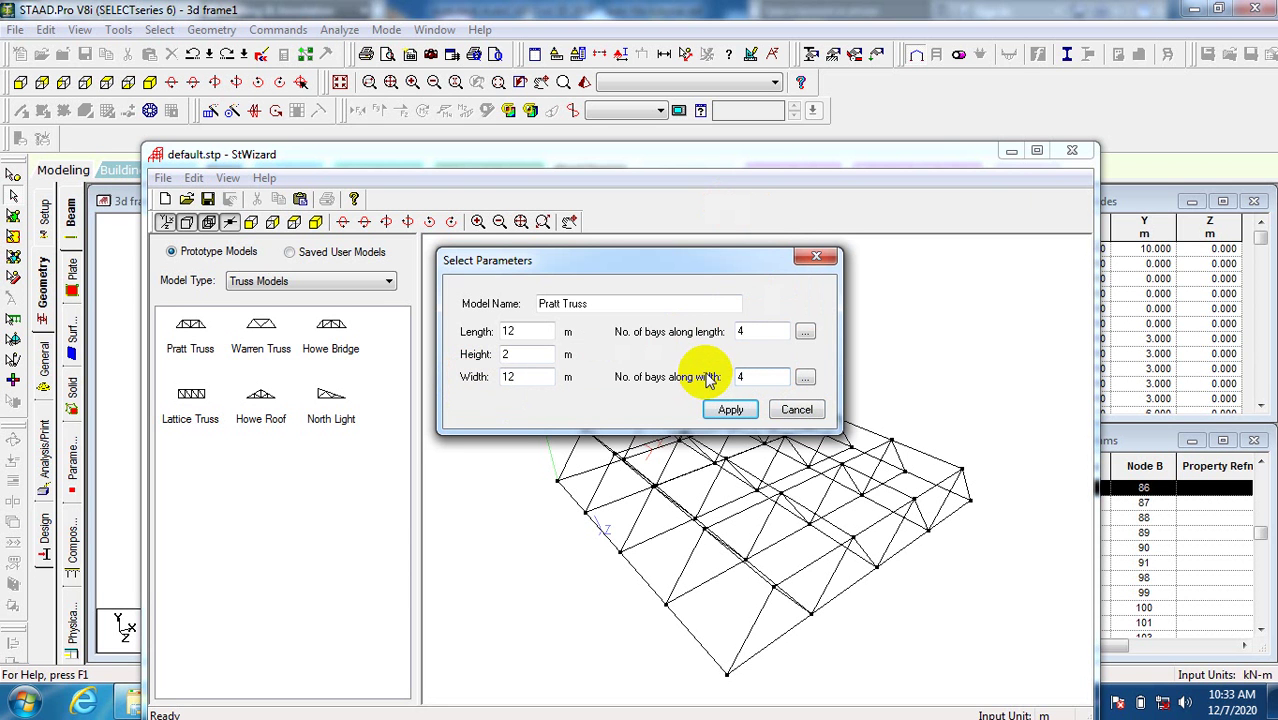
{"action": "left_click", "coordinate": [727, 411]}
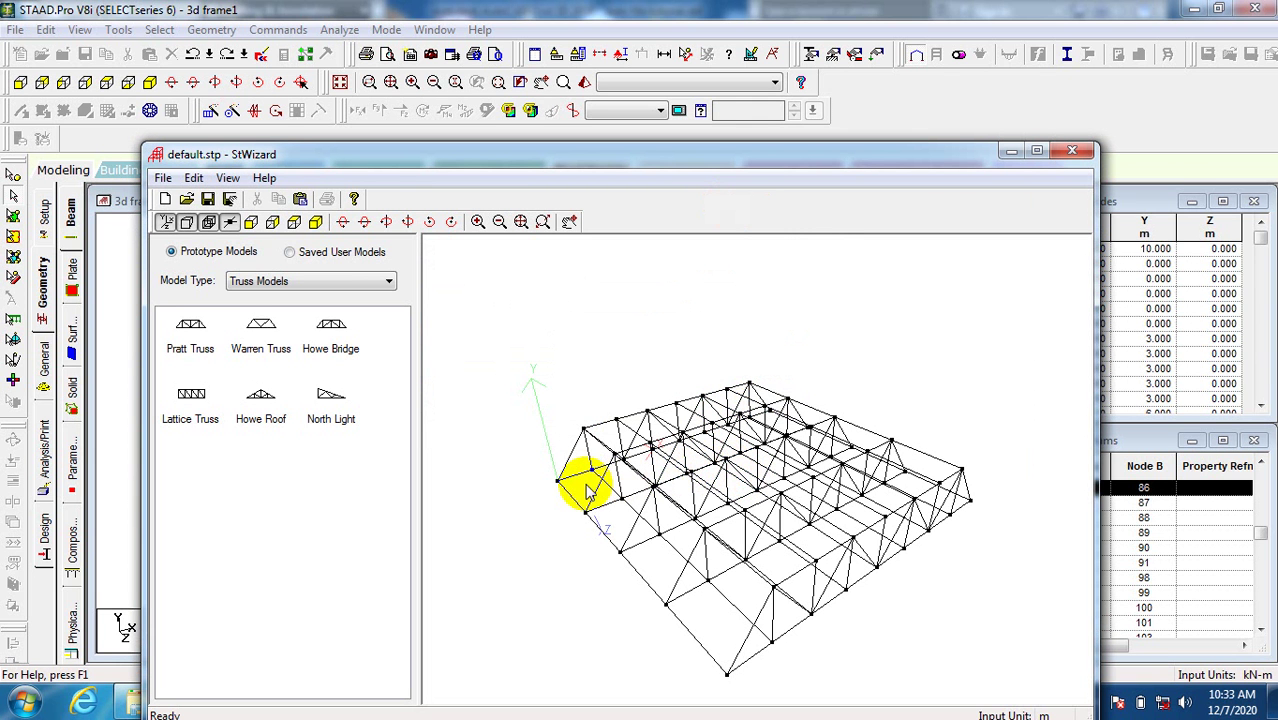
Generate a Howe Bridge truss with length 12 m, height 2 m, width 12 m and 4 bays along both length and width.
{"action": "left_click", "coordinate": [330, 335]}
{"action": "double_click", "coordinate": [330, 335]}
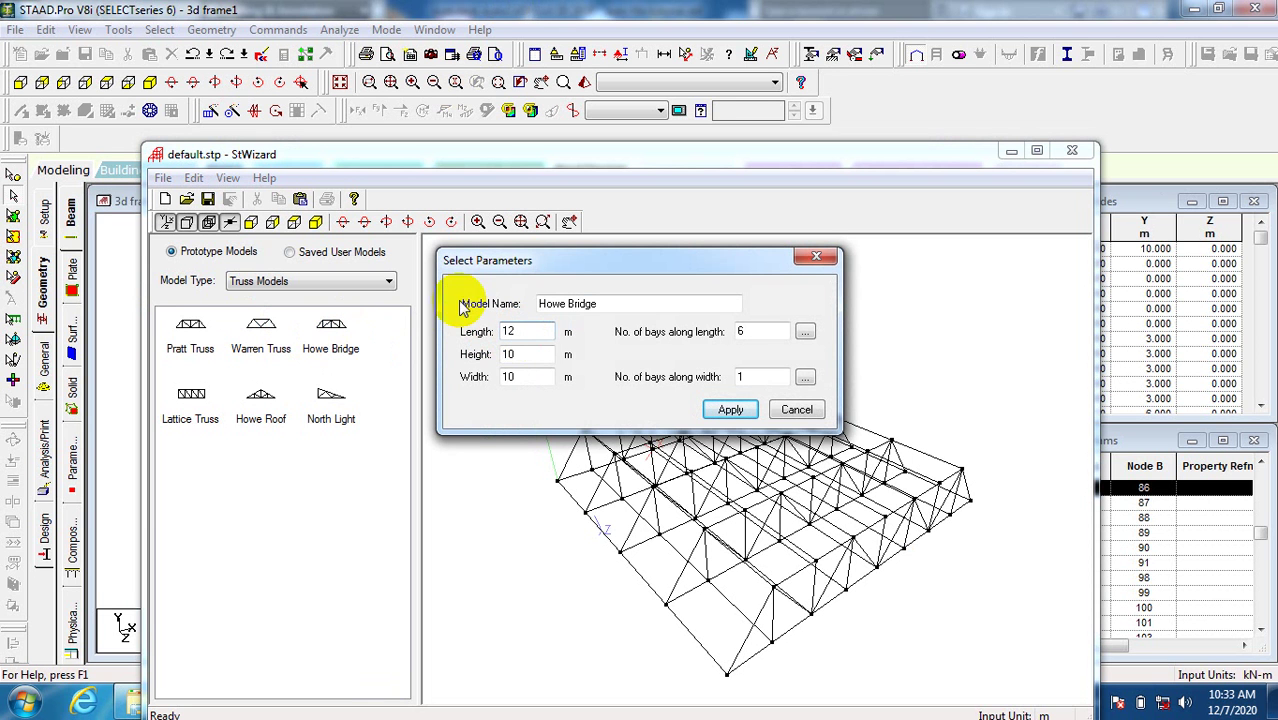
{"action": "key", "text": "Tab"}
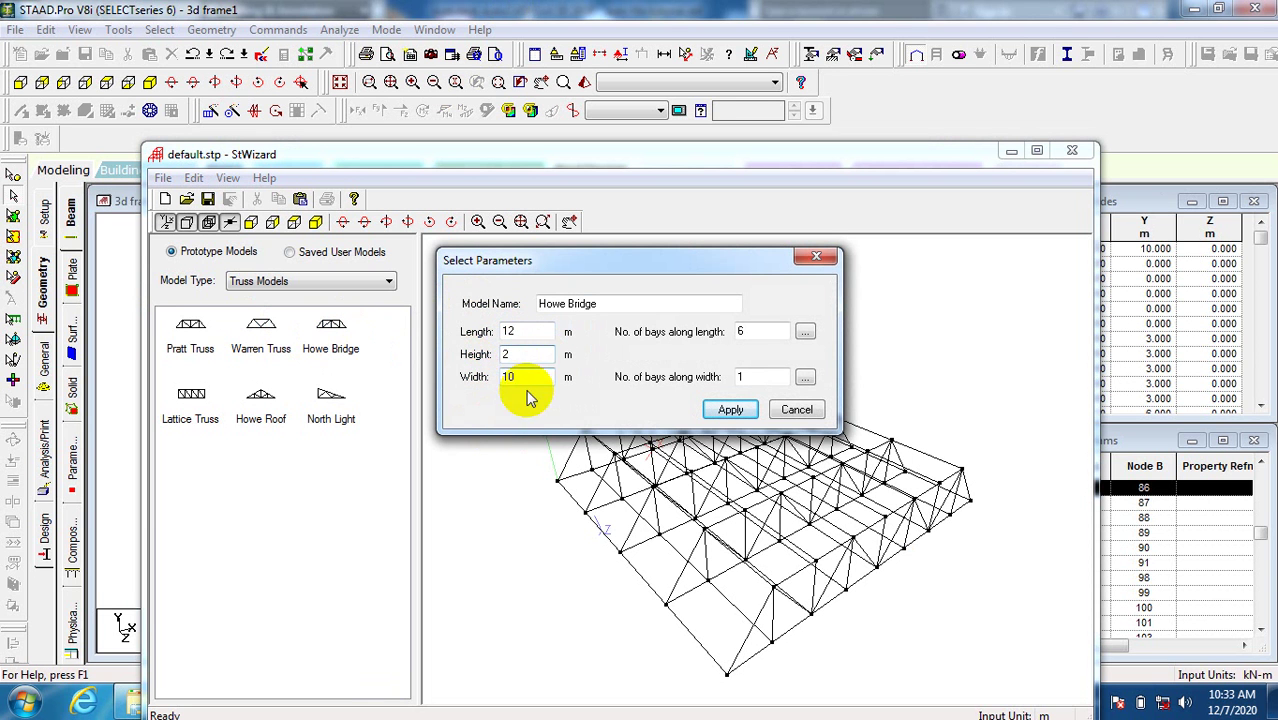
{"action": "key", "text": "Tab"}
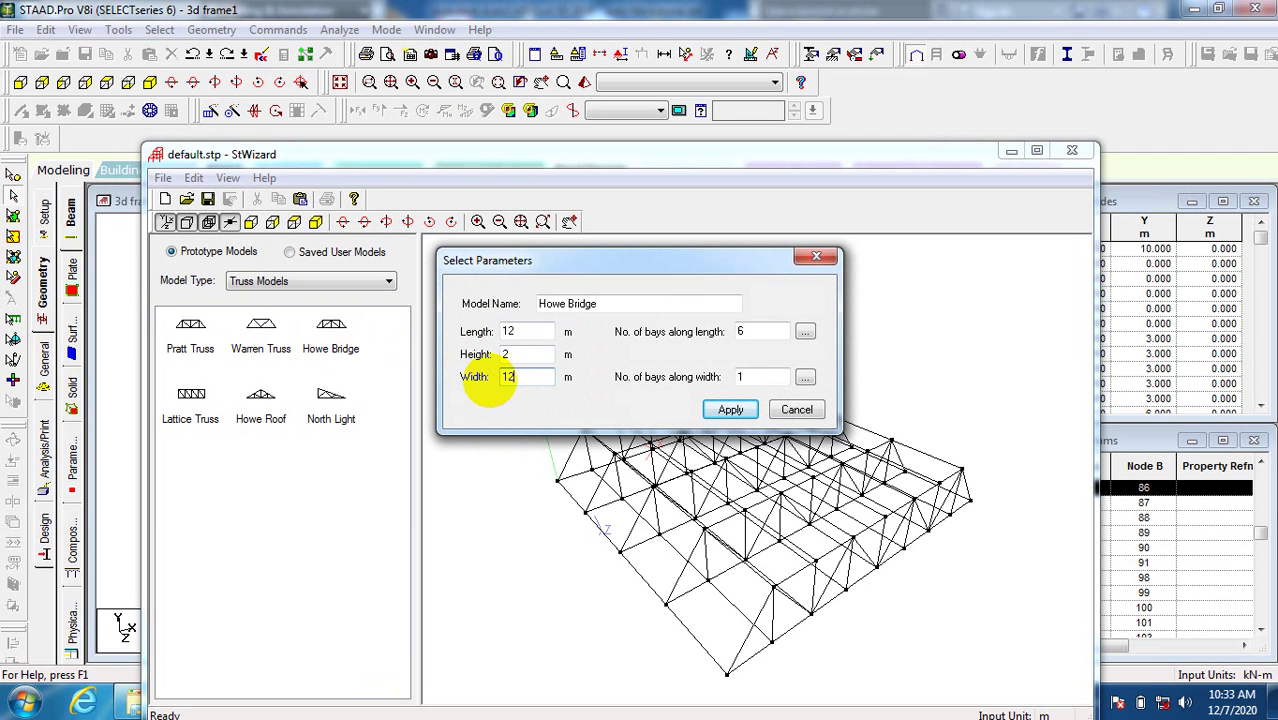
{"action": "key", "text": "Tab"}
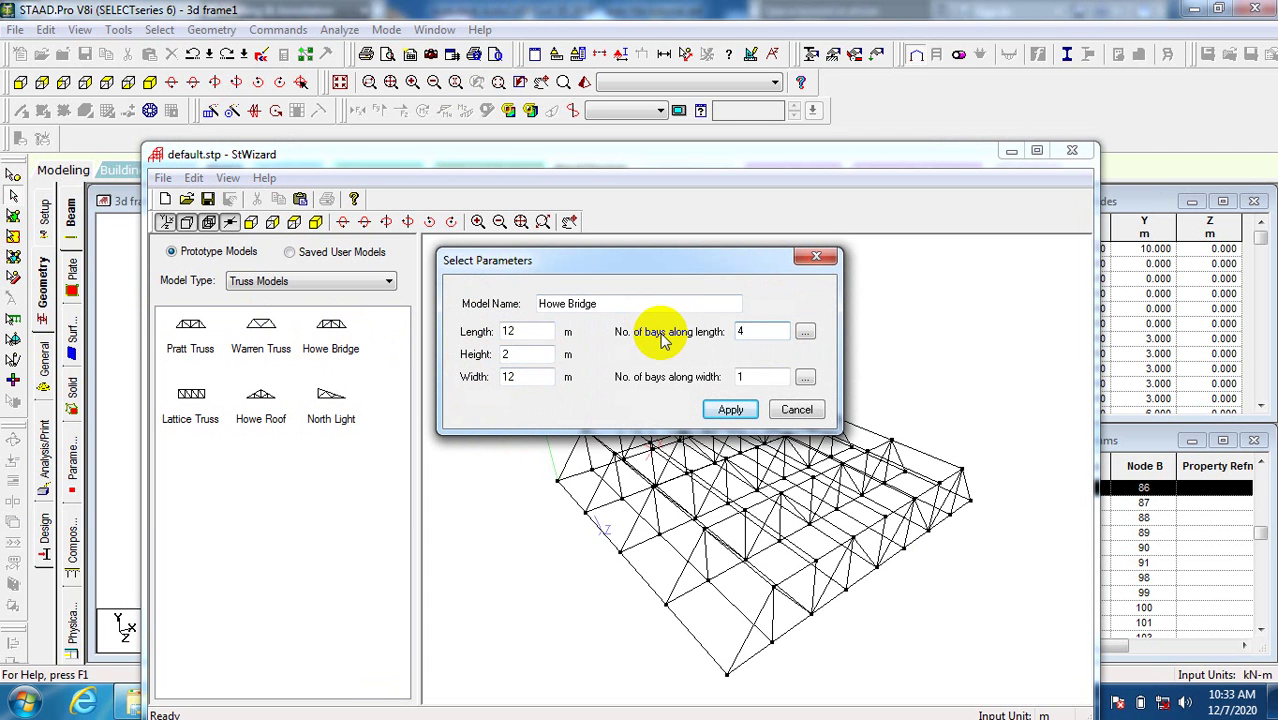
{"action": "key", "text": "Tab"}
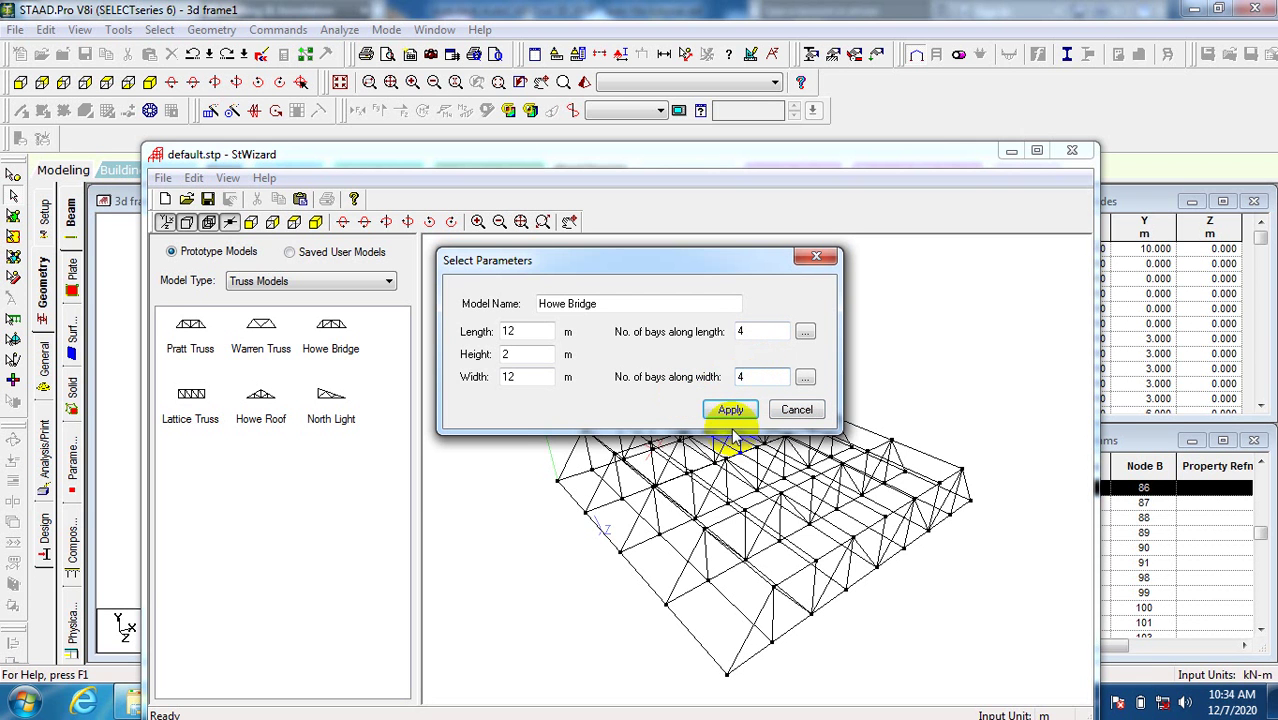
{"action": "left_click", "coordinate": [731, 410]}
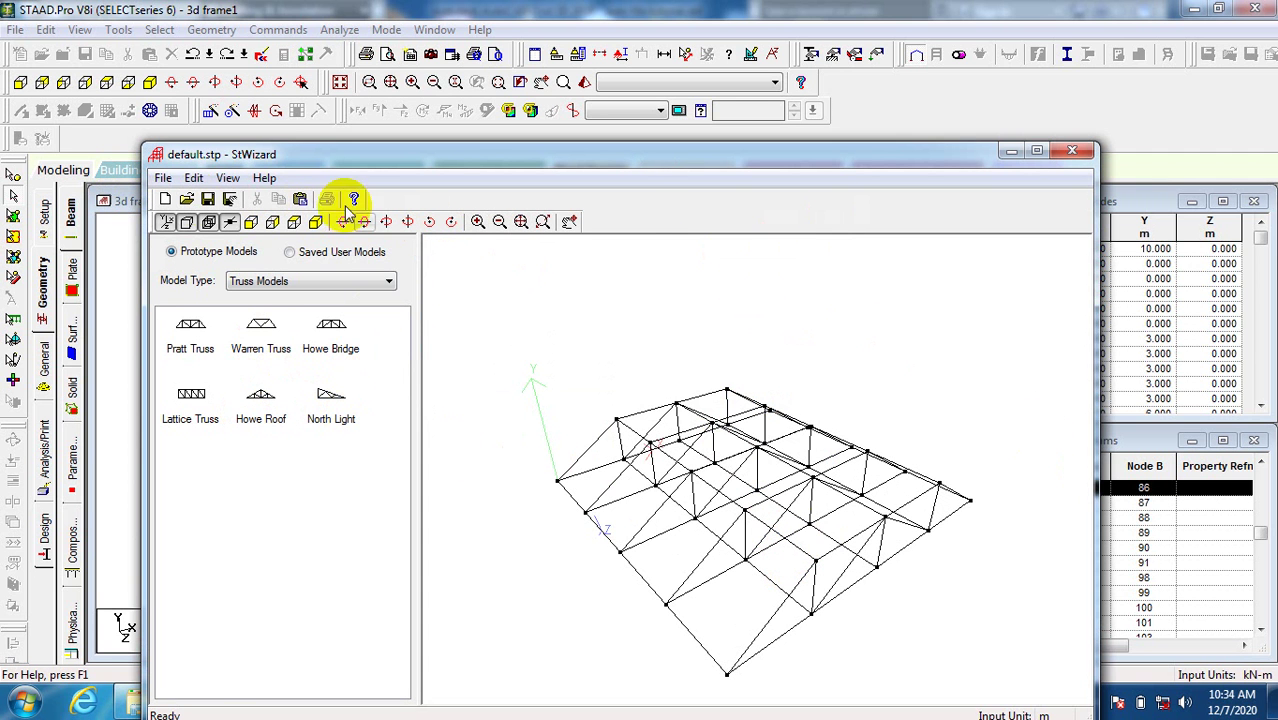
Close the Structure Wizard, transfer the truss to the main model and accept its end corner node as the paste reference point.
{"action": "left_click", "coordinate": [1070, 153]}
{"action": "left_click", "coordinate": [708, 393]}
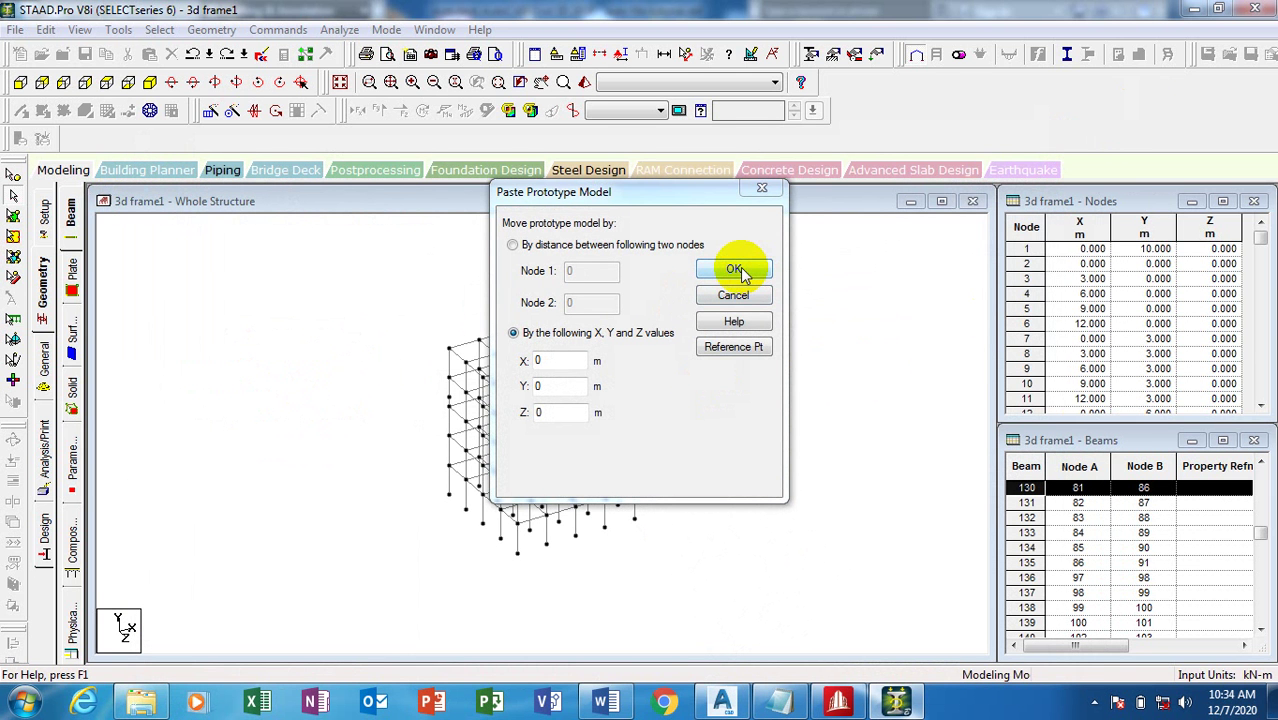
{"action": "left_click", "coordinate": [737, 348]}
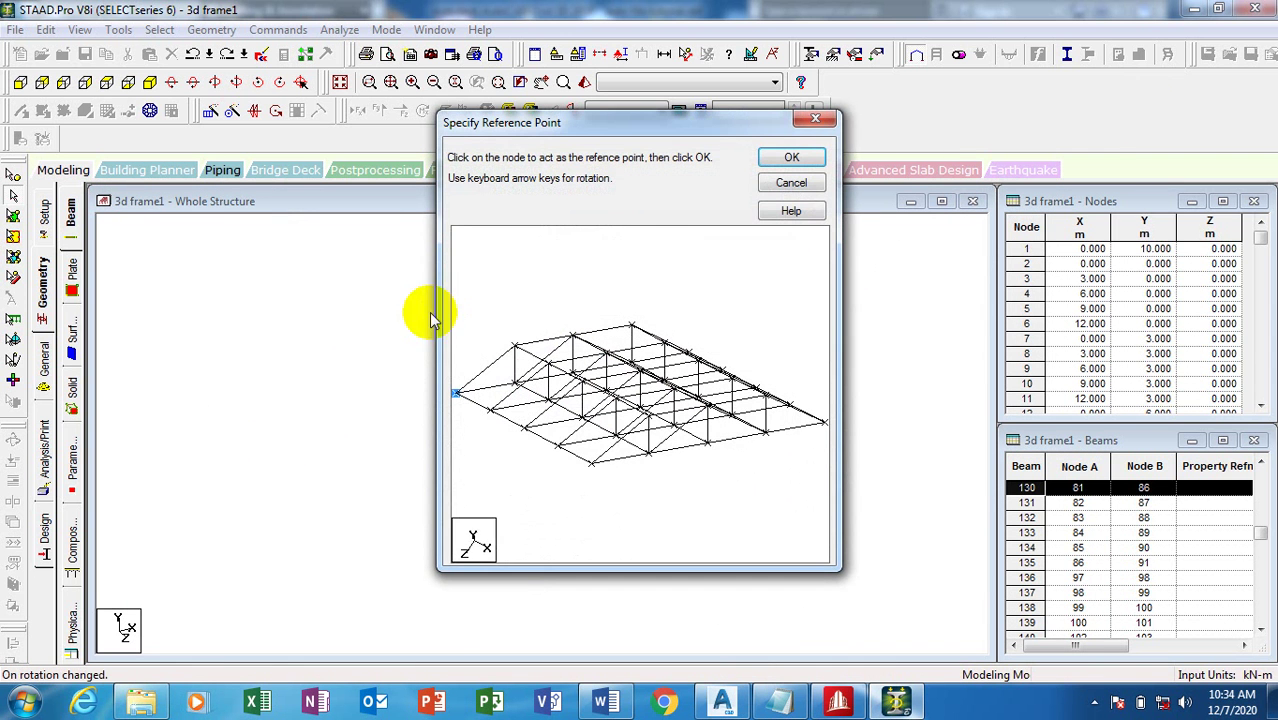
{"action": "left_click", "coordinate": [785, 159]}
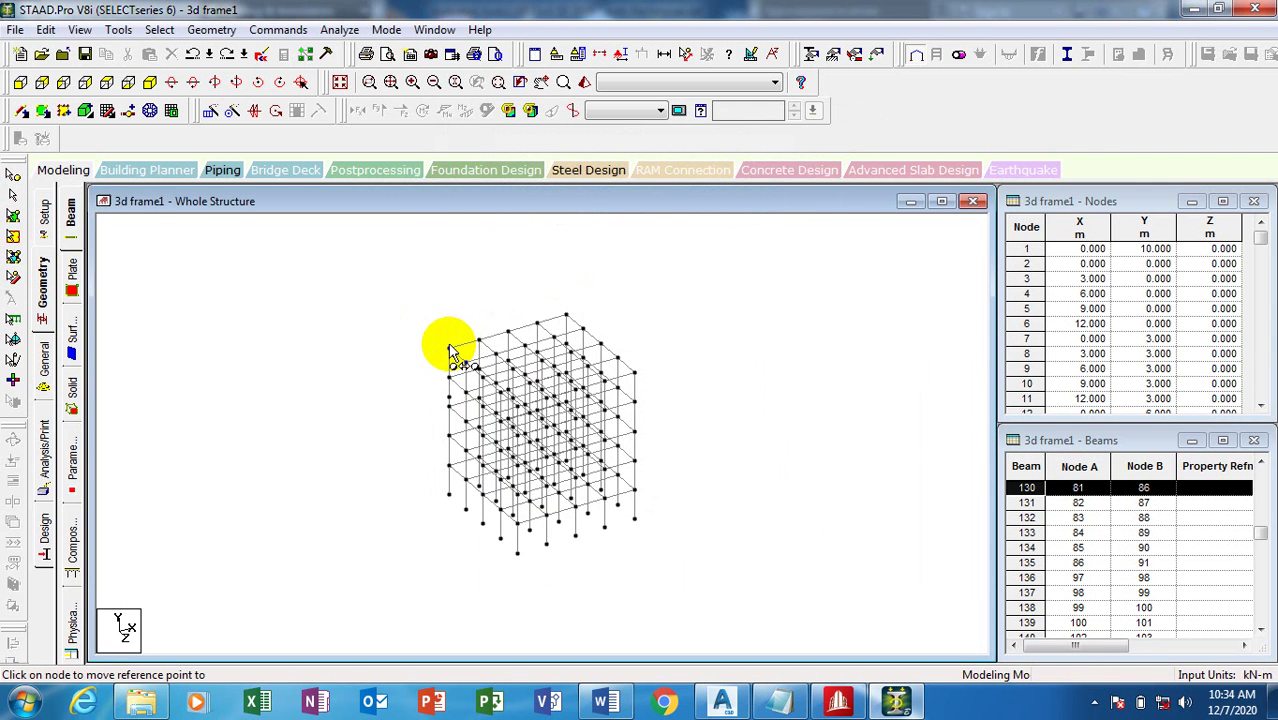
Paste the truss onto the frame's top corner node with a move of X 0, Y 15 and Z 0 m.
{"action": "left_click", "coordinate": [448, 347]}
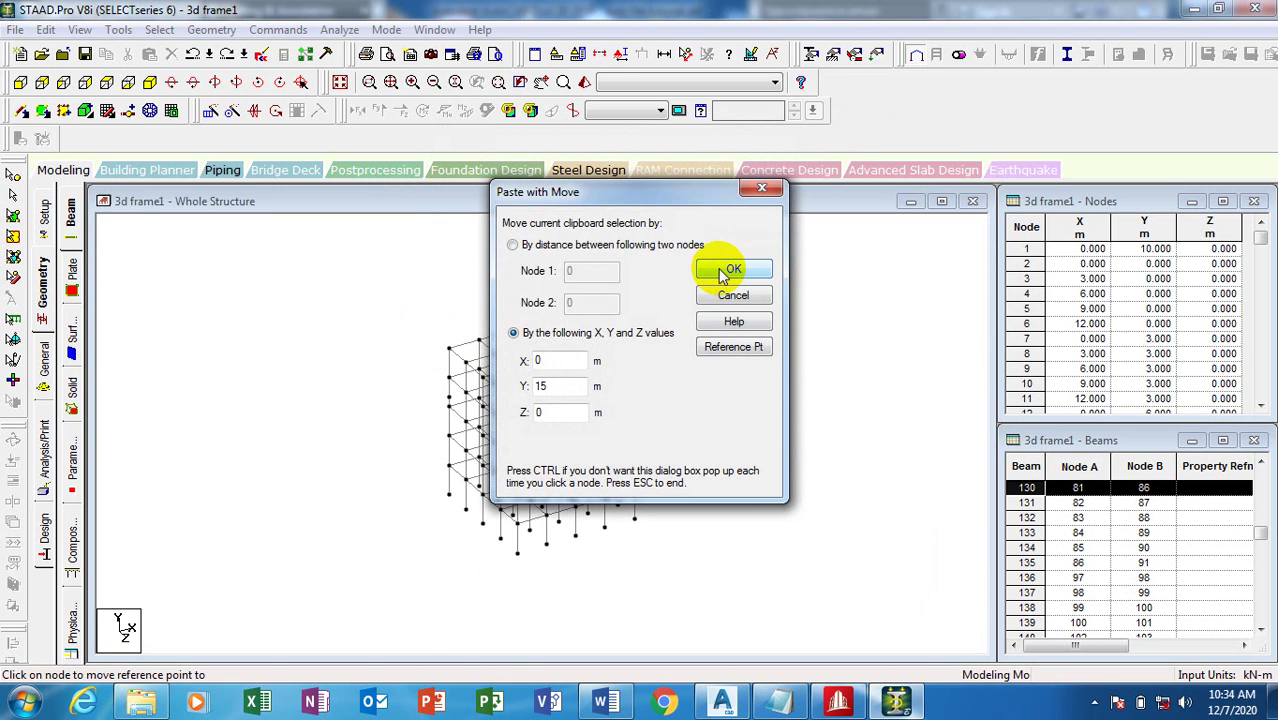
{"action": "left_click", "coordinate": [748, 263]}
{"action": "left_click", "coordinate": [700, 391]}
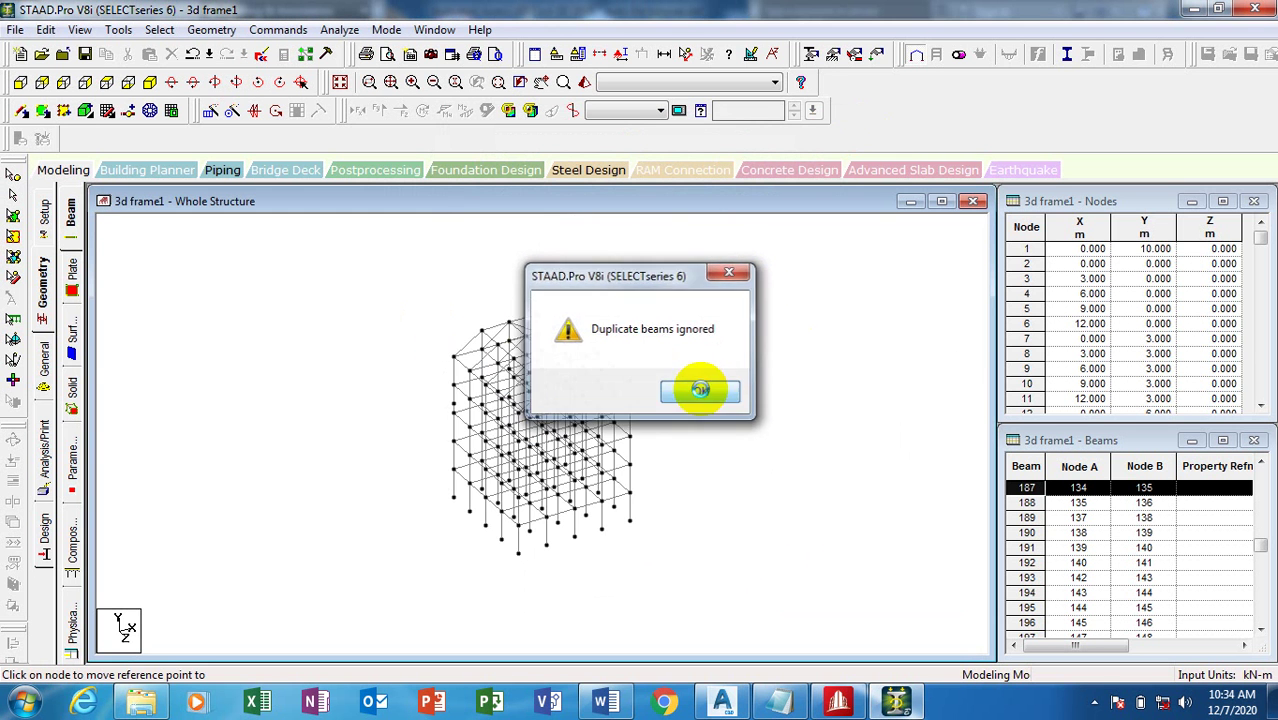
{"action": "left_click", "coordinate": [700, 391]}
Inspect the frame with its Howe Bridge roof in a 3D rendered view and close that view.
{"action": "scroll", "coordinate": [656, 385], "scroll_direction": "up", "scroll_amount": 3}
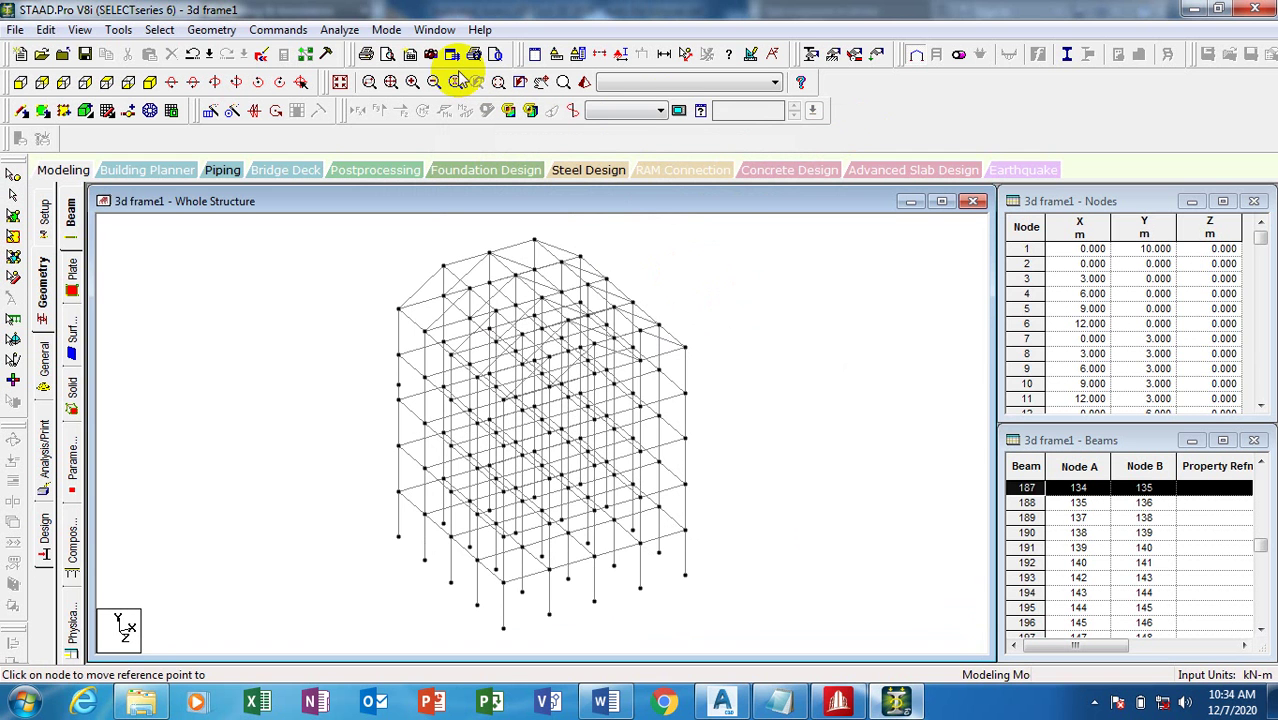
{"action": "left_click", "coordinate": [584, 83]}
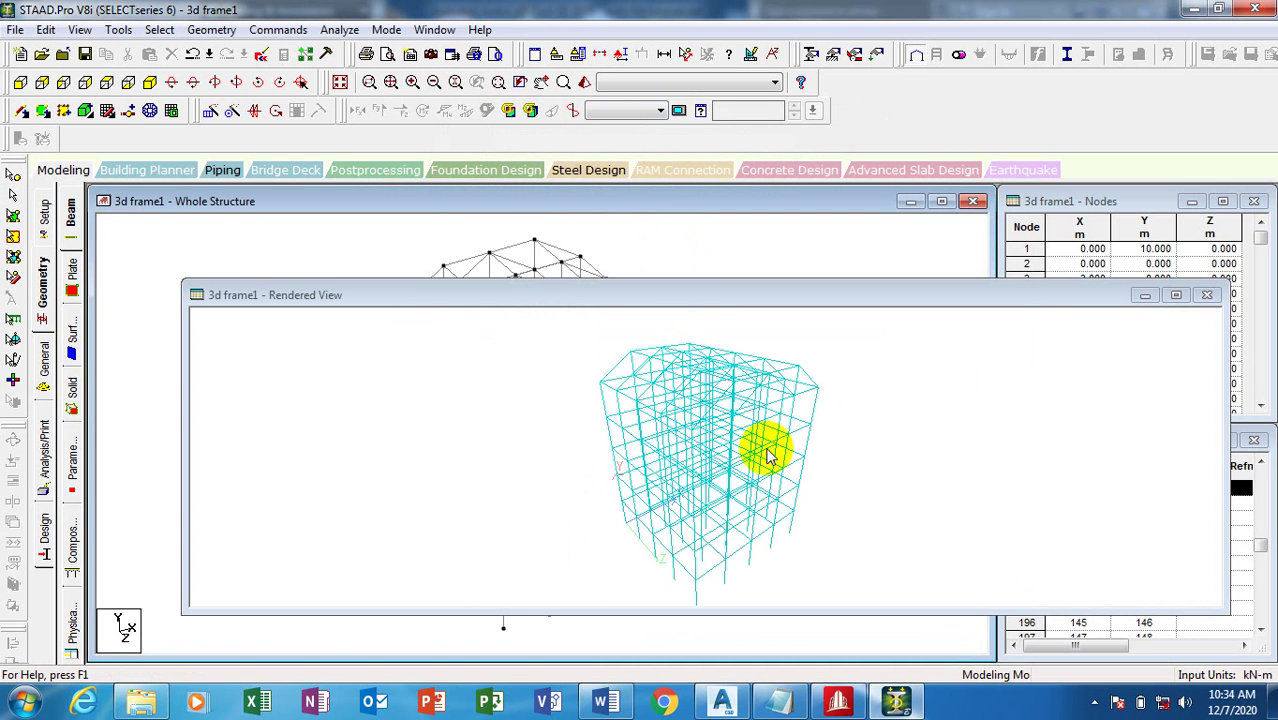
{"action": "left_click", "coordinate": [1208, 295]}
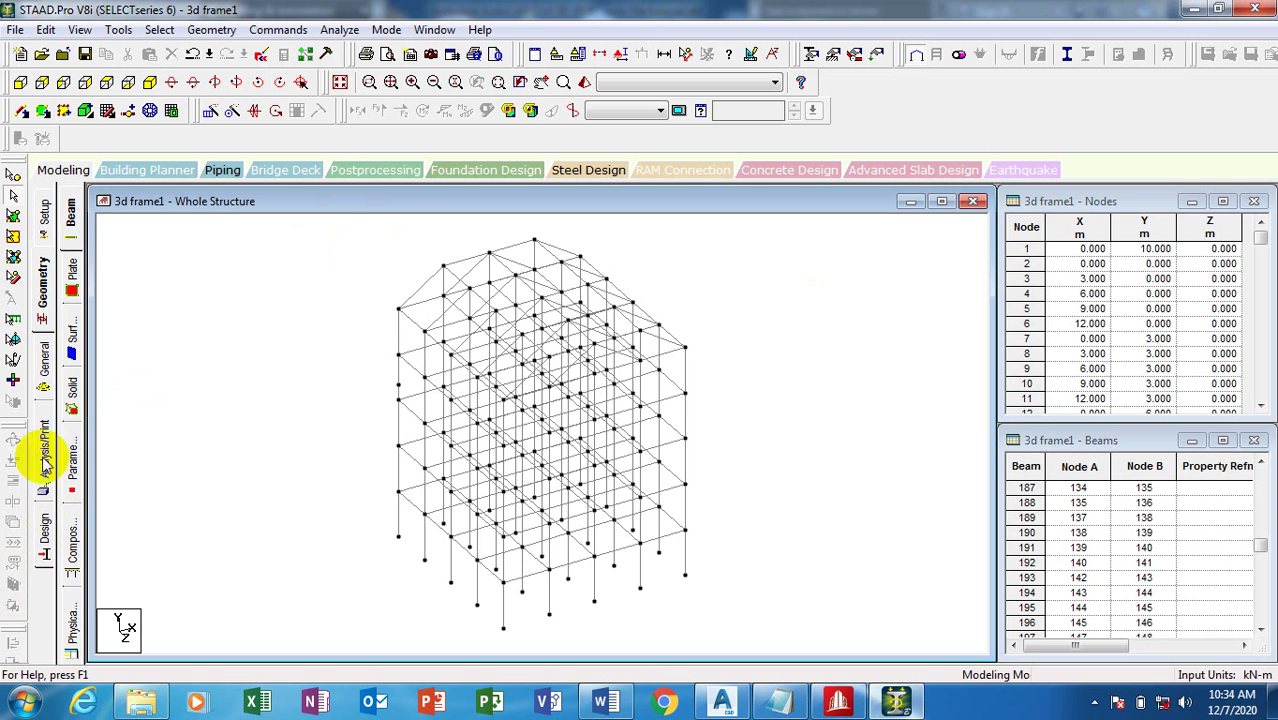
Define a rectangular concrete section property with YD 230 and ZD 230.
{"action": "left_click", "coordinate": [43, 365]}
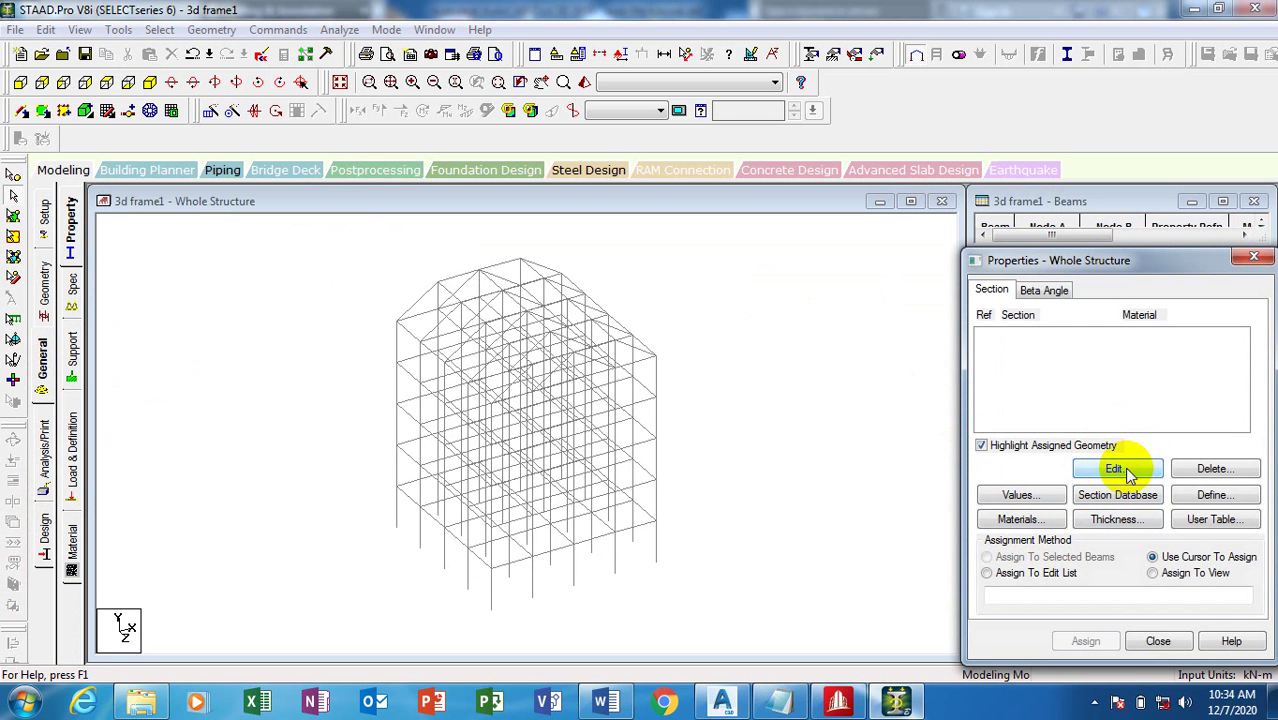
{"action": "left_click", "coordinate": [1213, 495]}
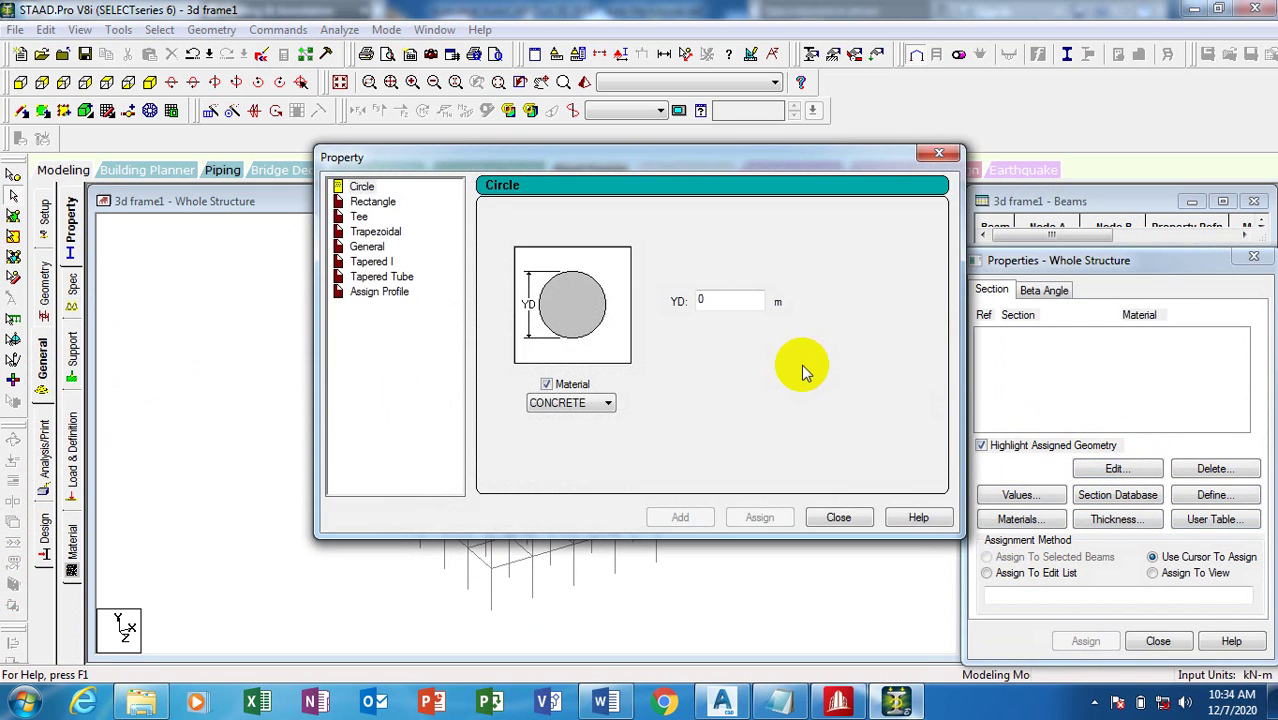
{"action": "left_click", "coordinate": [372, 203]}
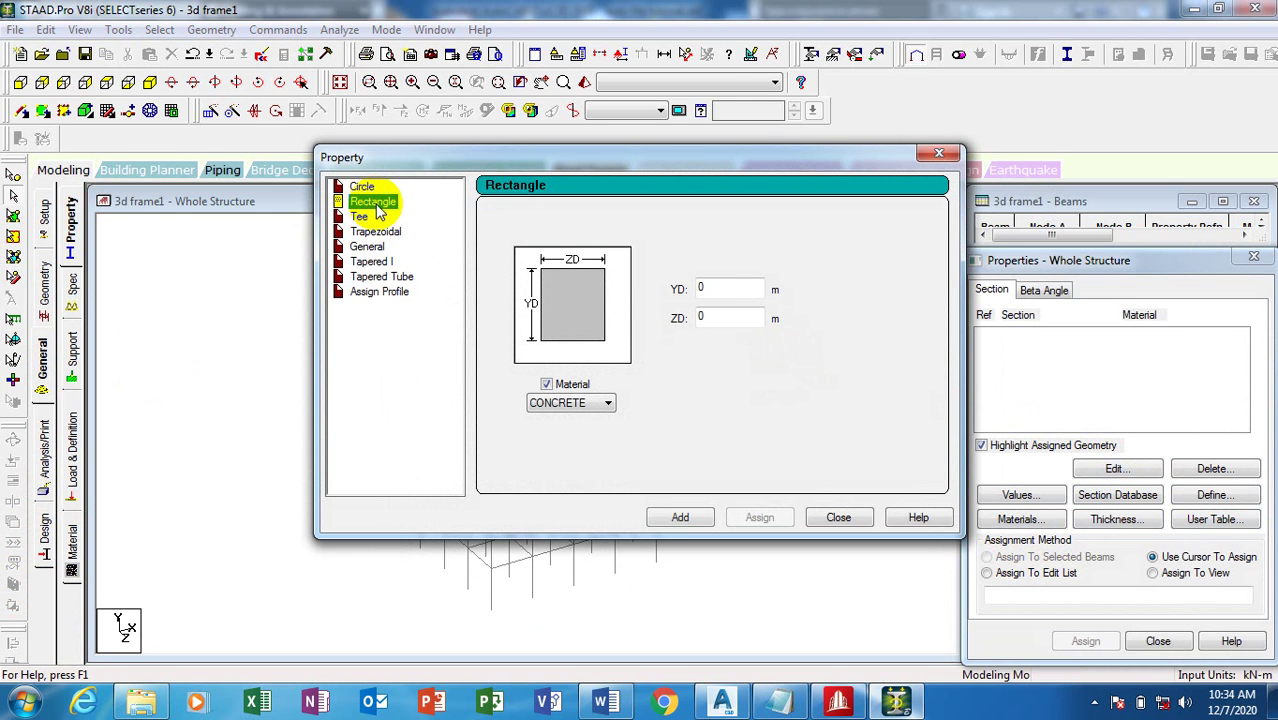
{"action": "left_click", "coordinate": [738, 289]}
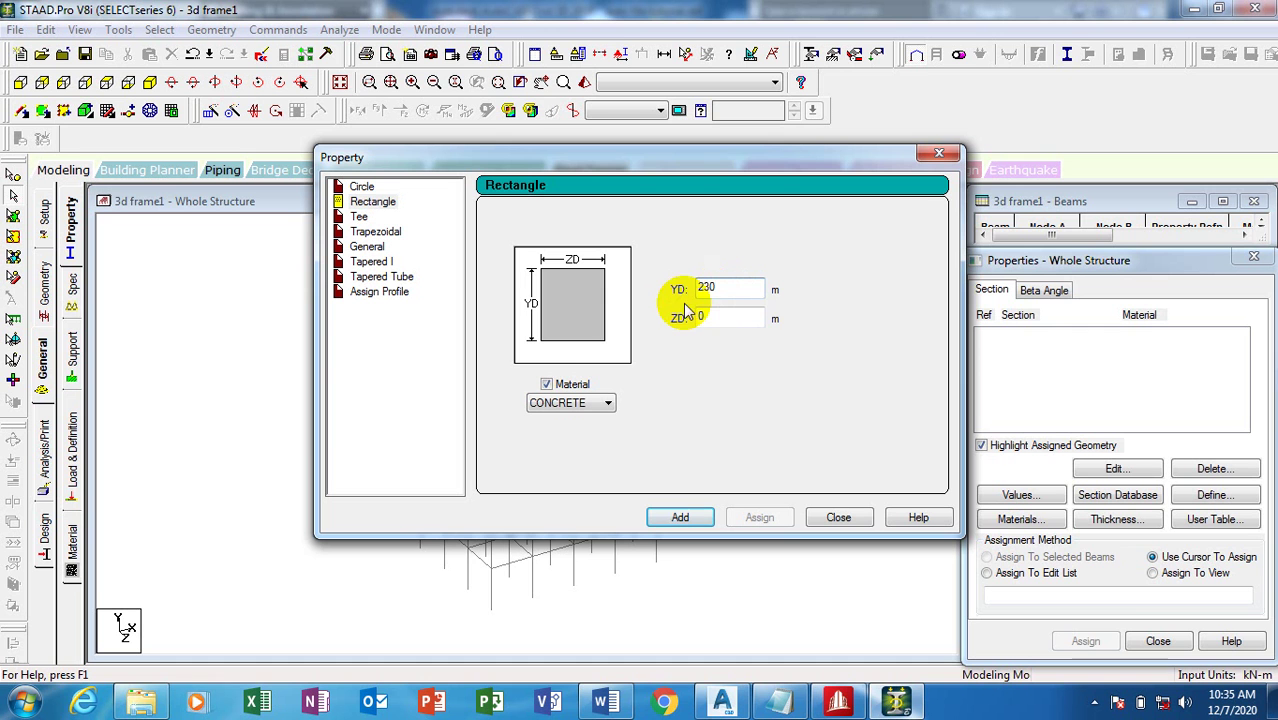
{"action": "left_click", "coordinate": [736, 316]}
{"action": "type", "text": "230"}
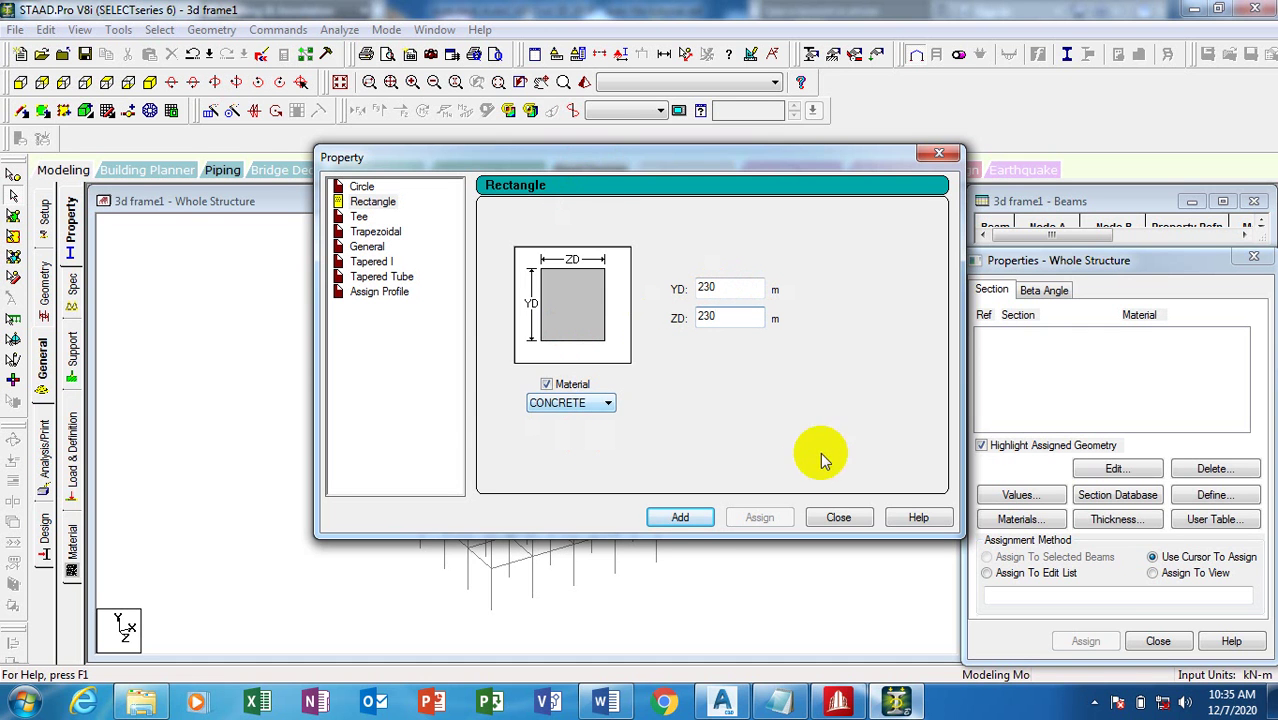
{"action": "left_click", "coordinate": [679, 518]}
Add a second rectangular concrete section with YD 450 and ZD 230 and close the section definition.
{"action": "left_click", "coordinate": [689, 287]}
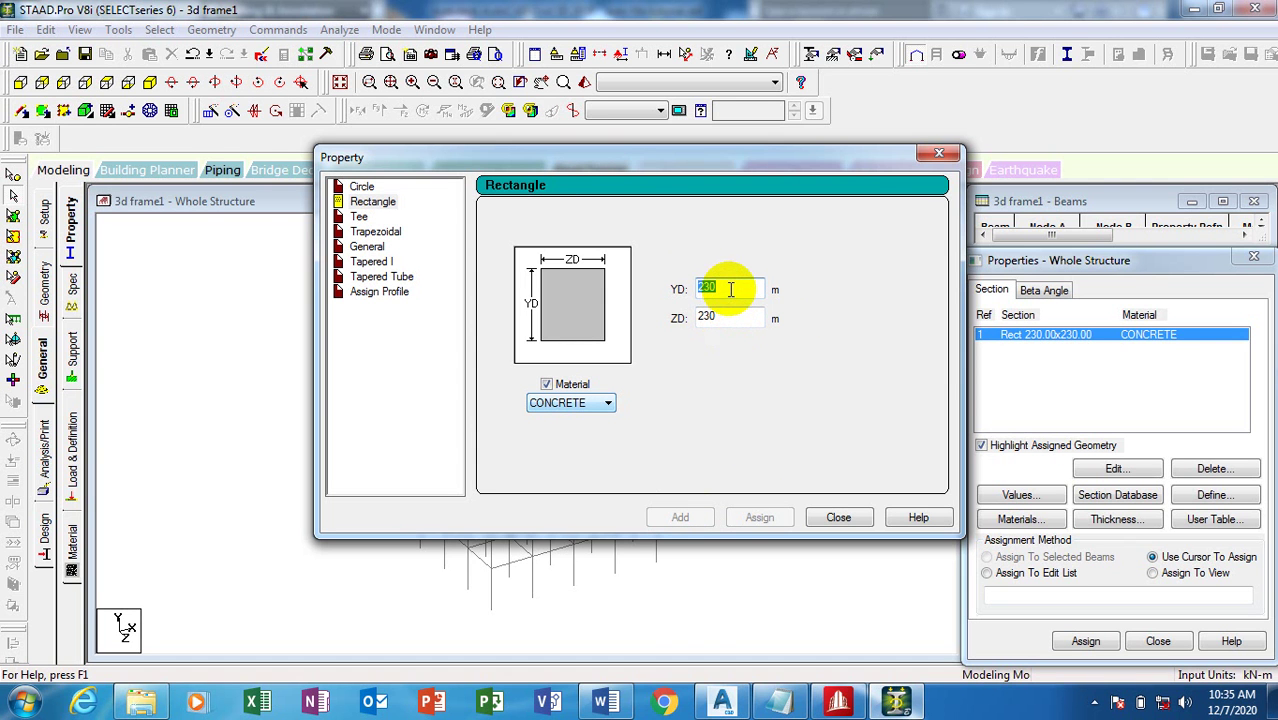
{"action": "type", "text": "45"}
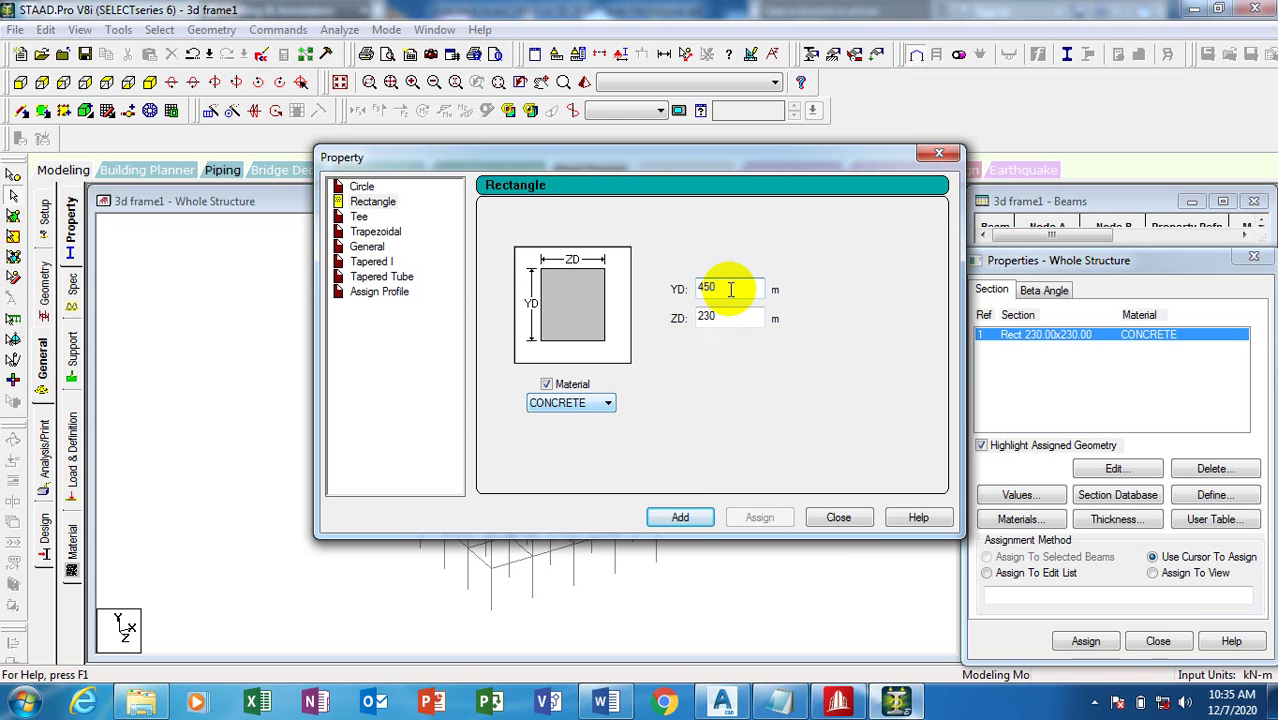
{"action": "type", "text": "0"}
{"action": "left_click", "coordinate": [680, 517]}
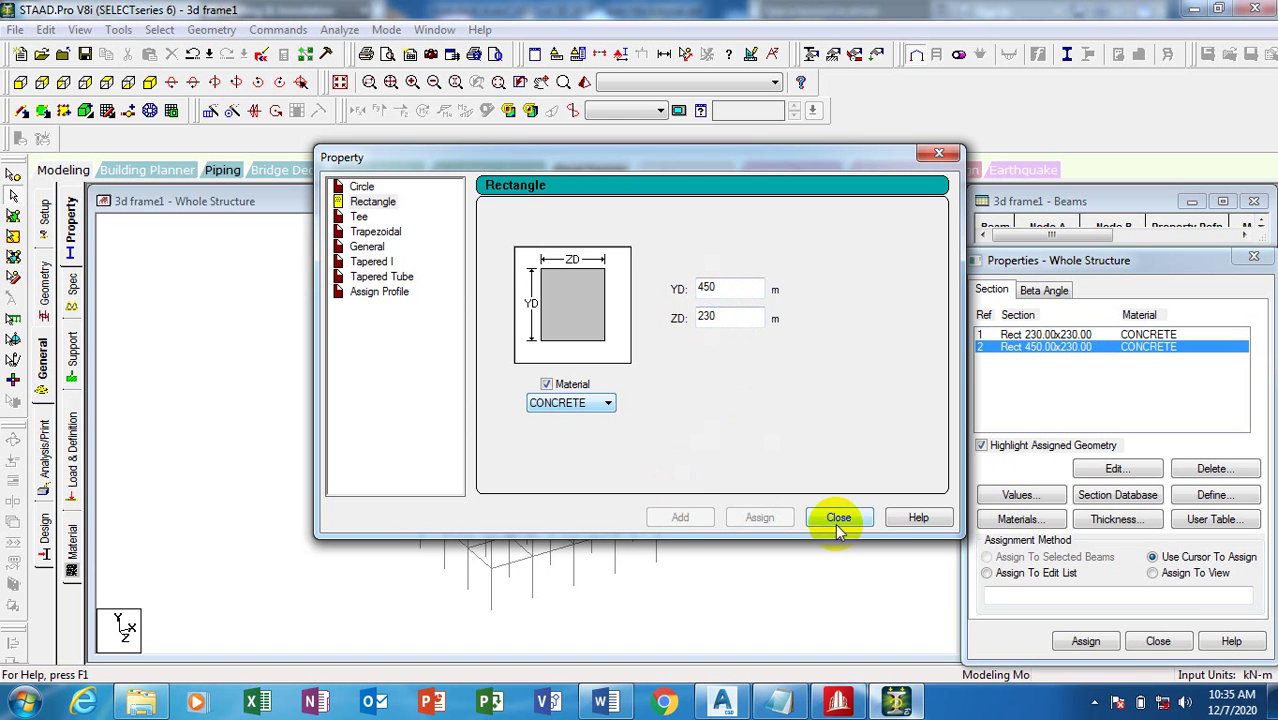
{"action": "left_click", "coordinate": [838, 522]}
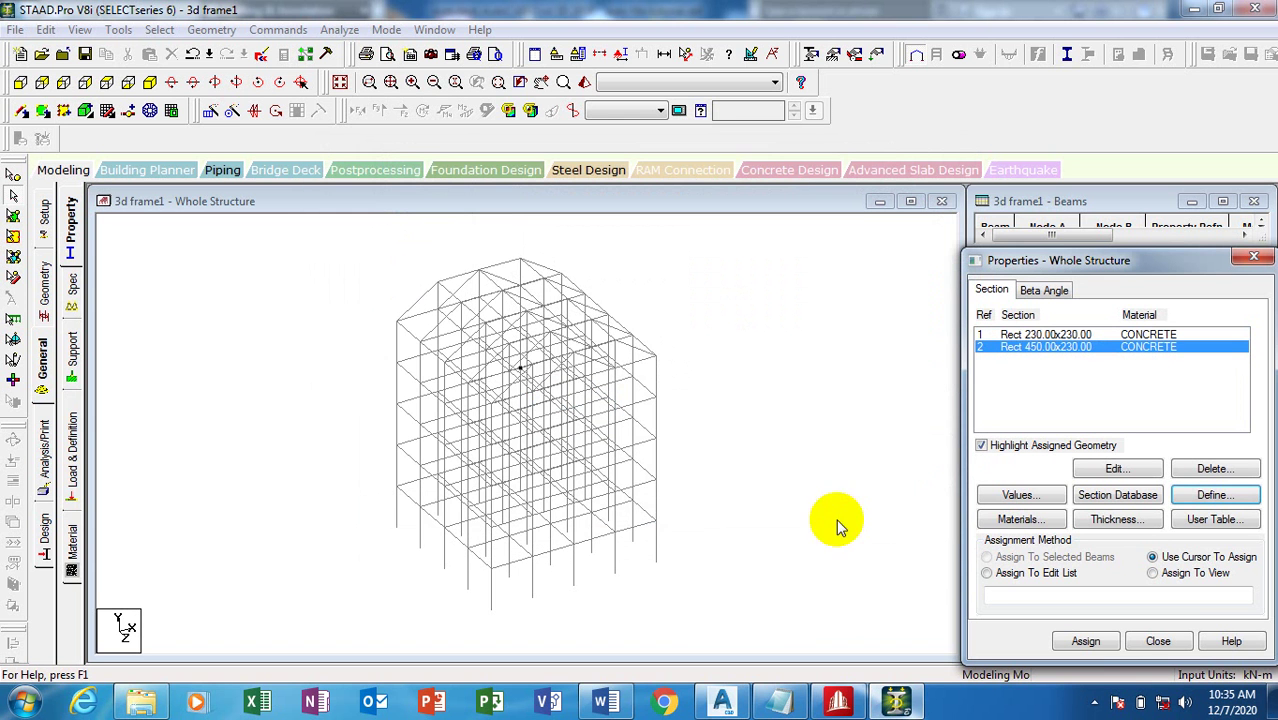
{"action": "left_click", "coordinate": [1047, 336]}
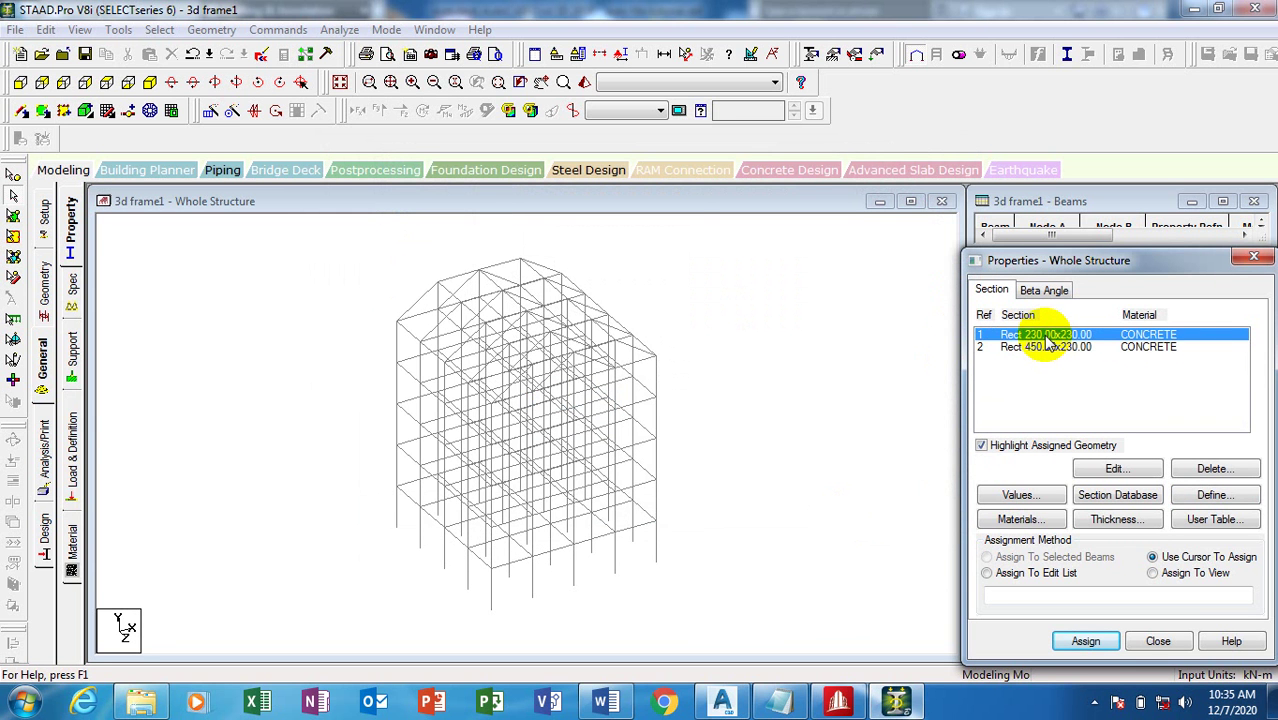
{"action": "left_click", "coordinate": [214, 30]}
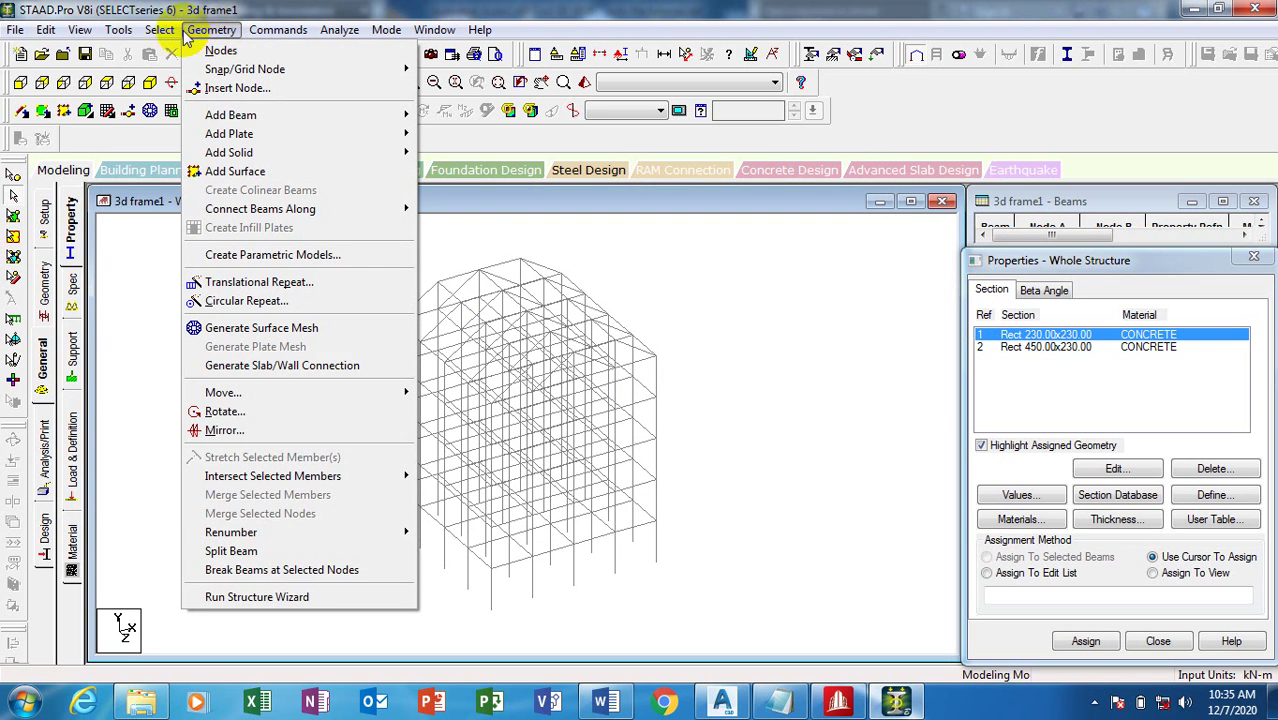
{"action": "mouse_move", "coordinate": [118, 29]}
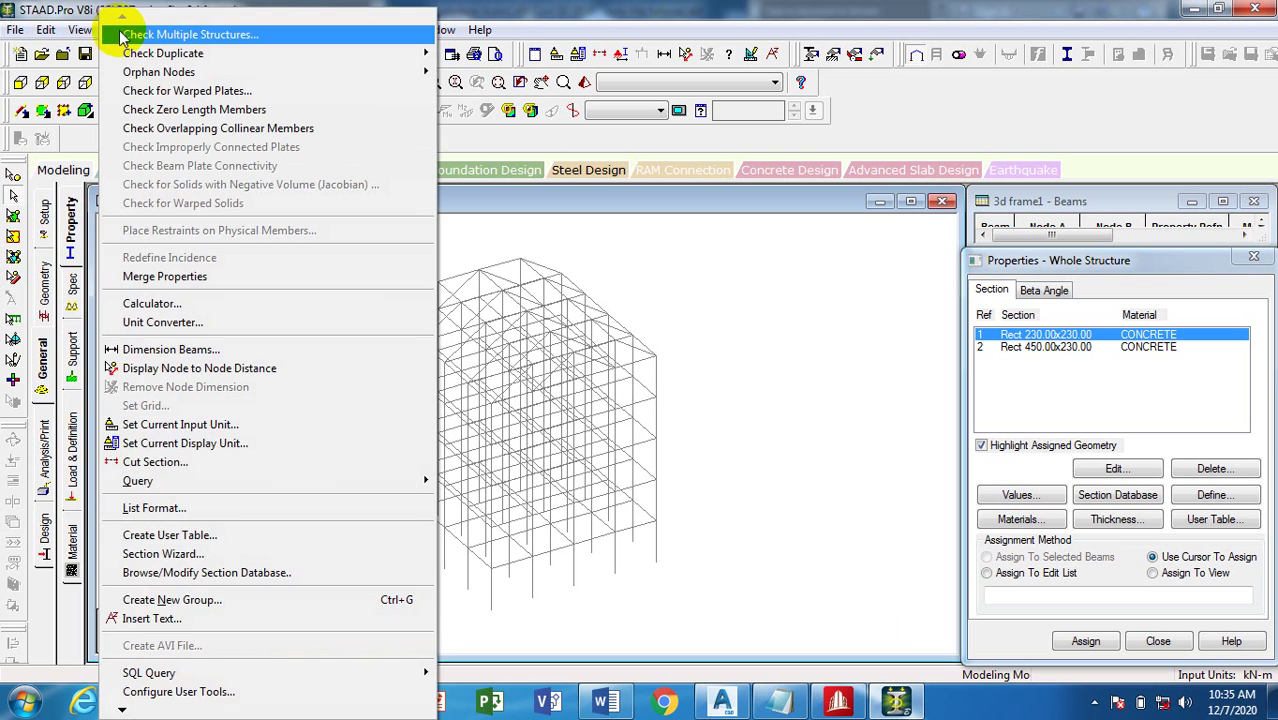
{"action": "left_click", "coordinate": [520, 30]}
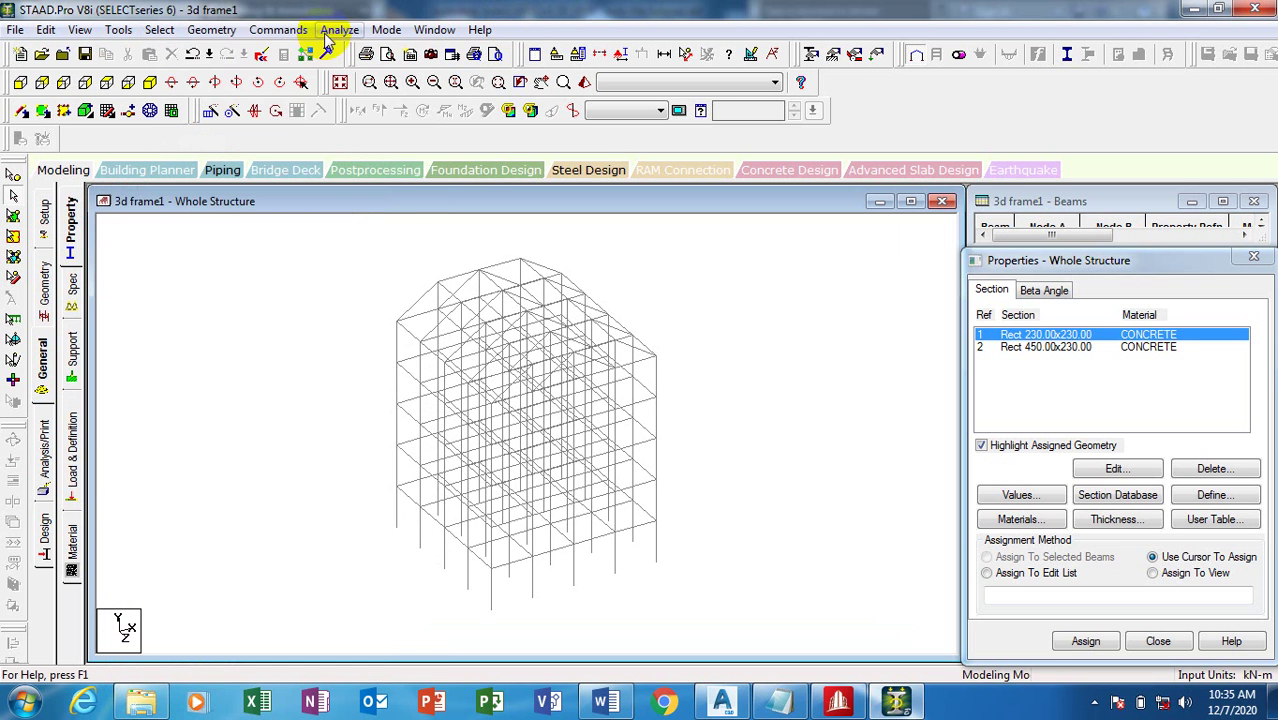
{"action": "left_click", "coordinate": [211, 30]}
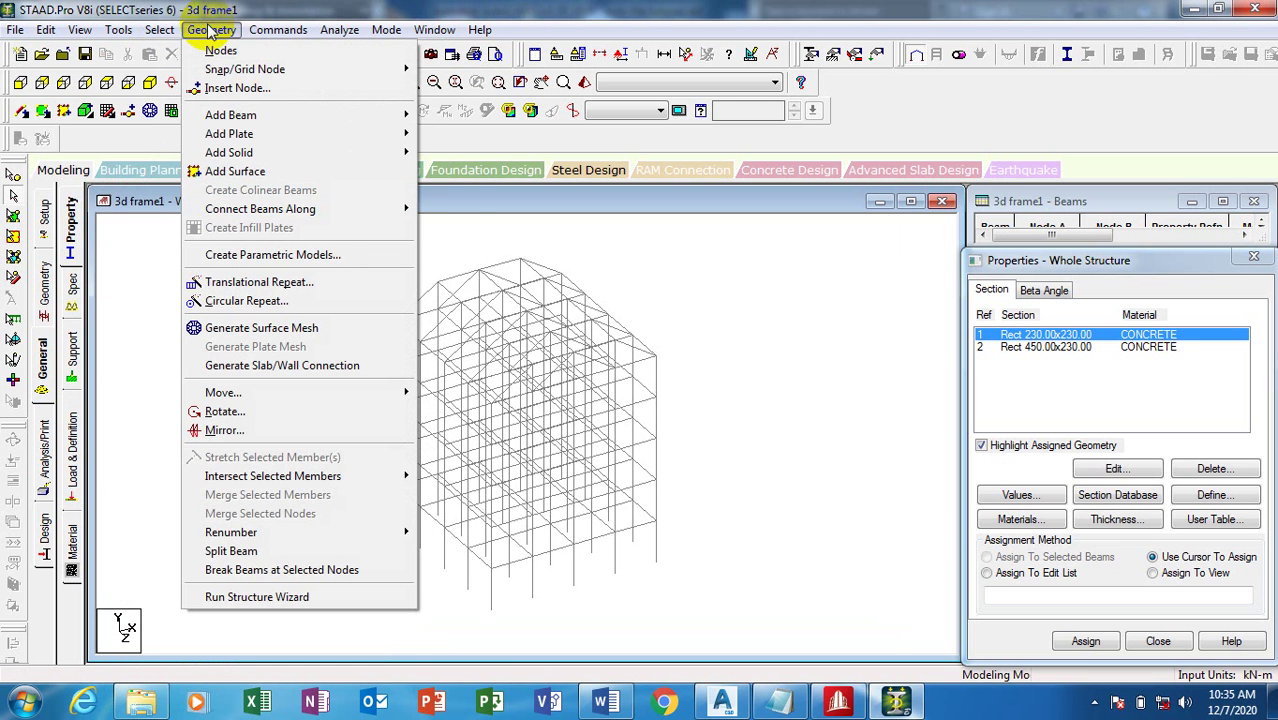
{"action": "mouse_move", "coordinate": [285, 33]}
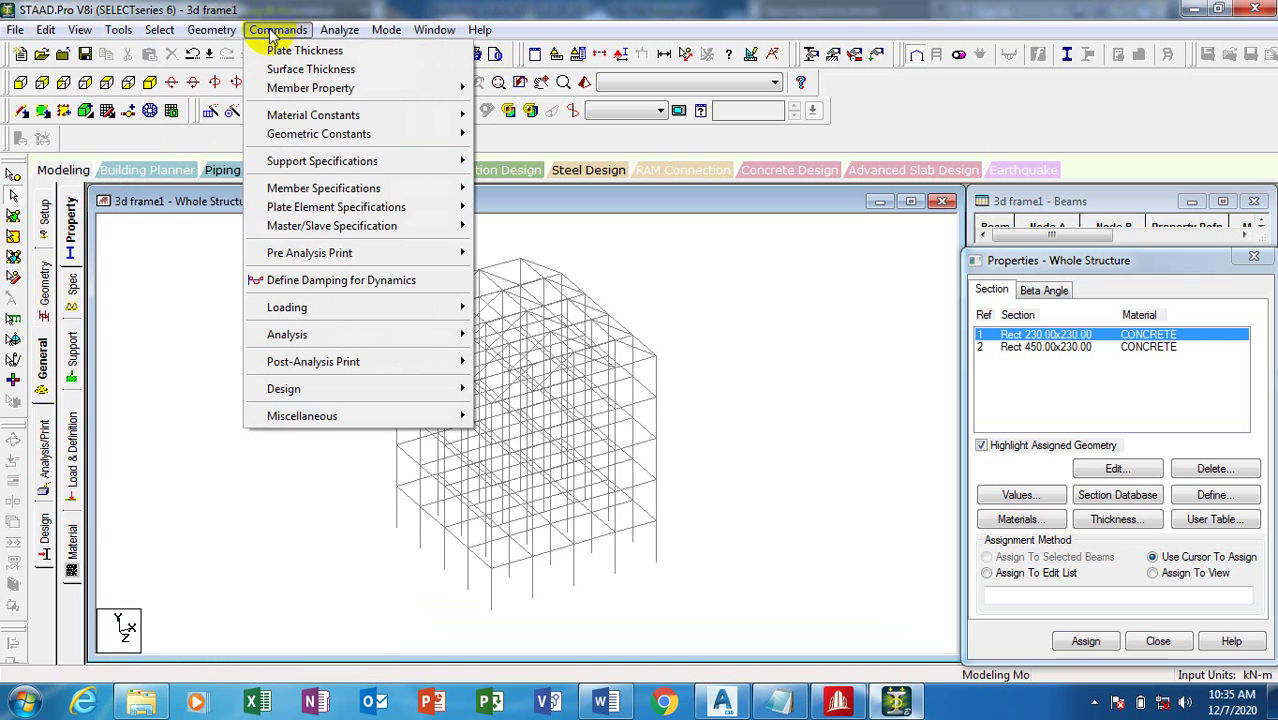
{"action": "mouse_move", "coordinate": [157, 31]}
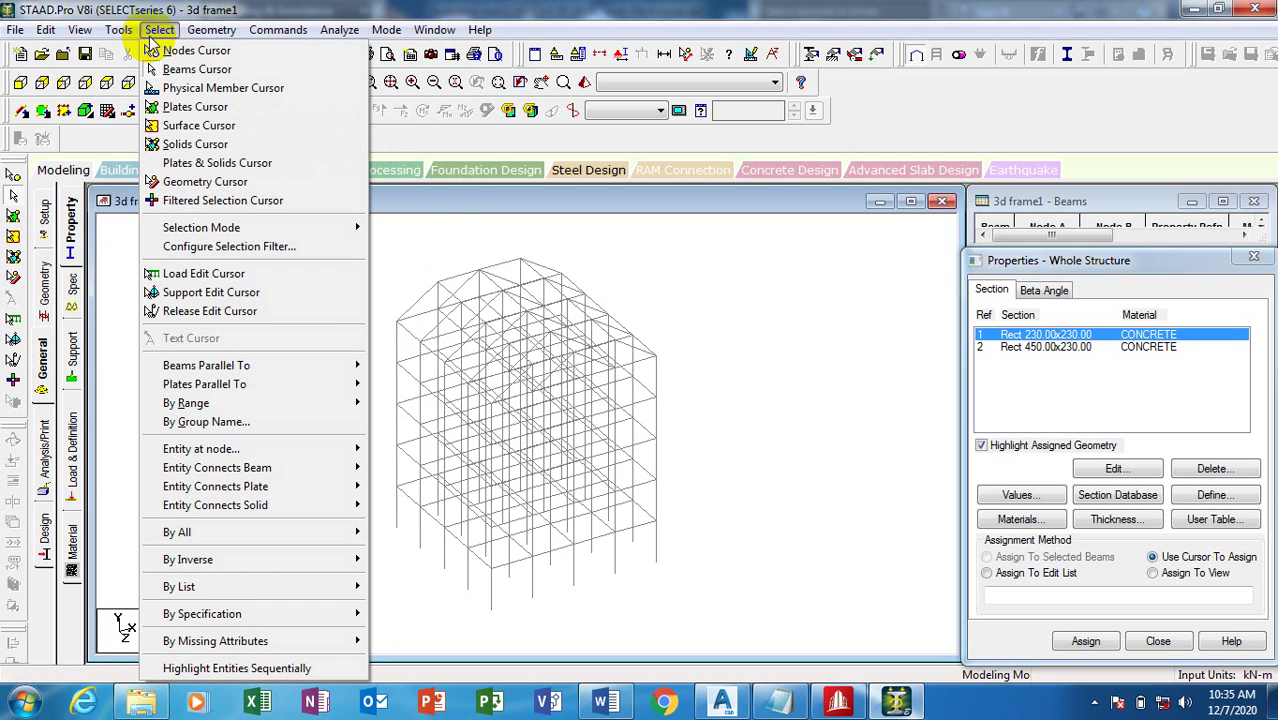
{"action": "mouse_move", "coordinate": [291, 373]}
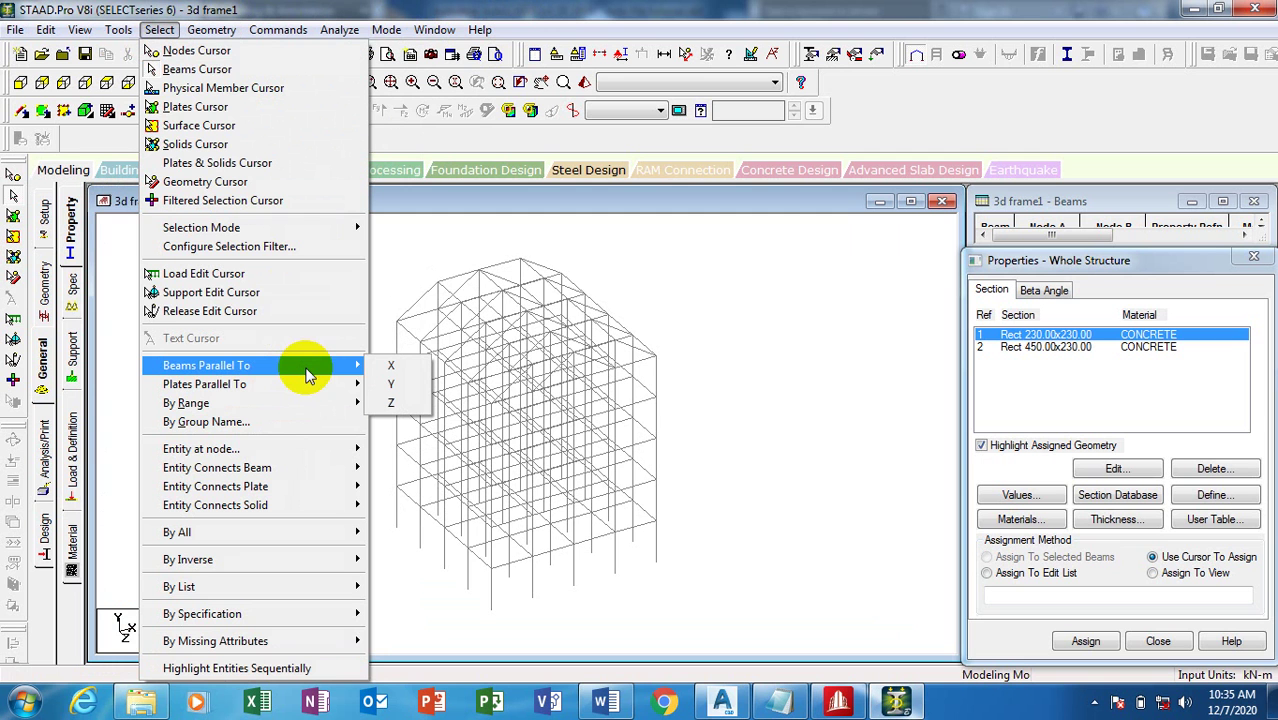
{"action": "left_click", "coordinate": [414, 369]}
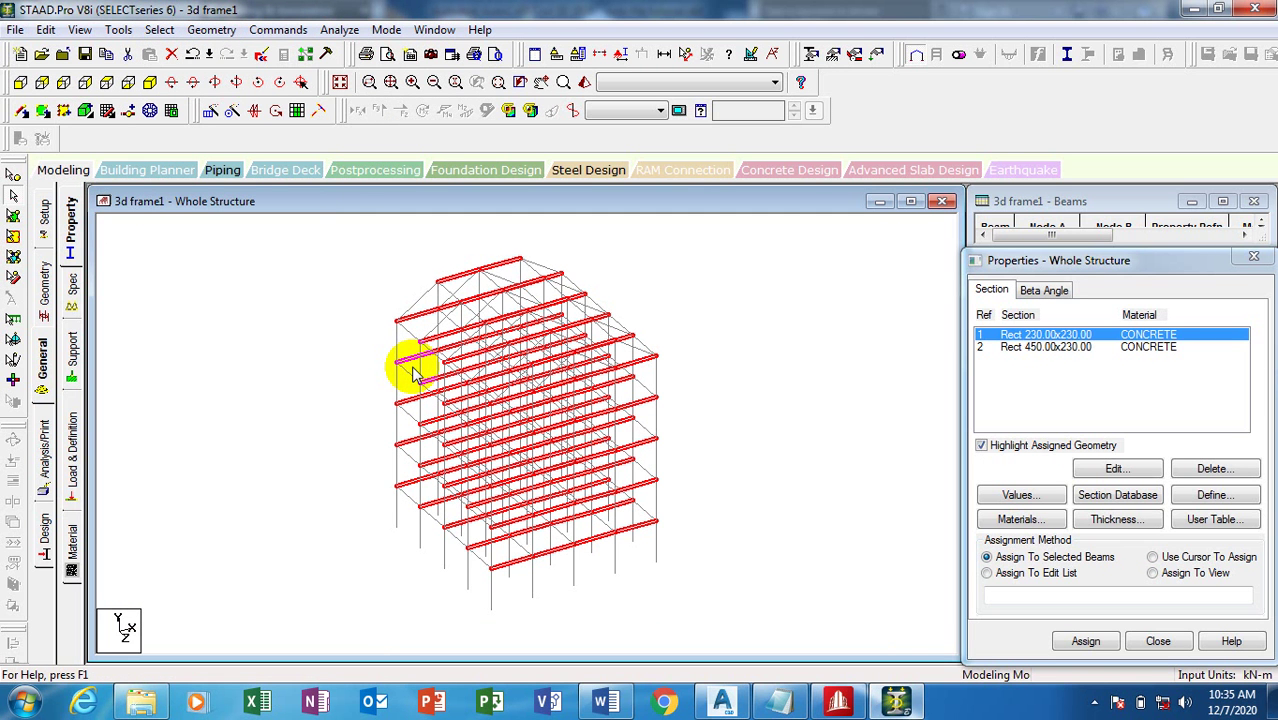
{"action": "left_click", "coordinate": [705, 310]}
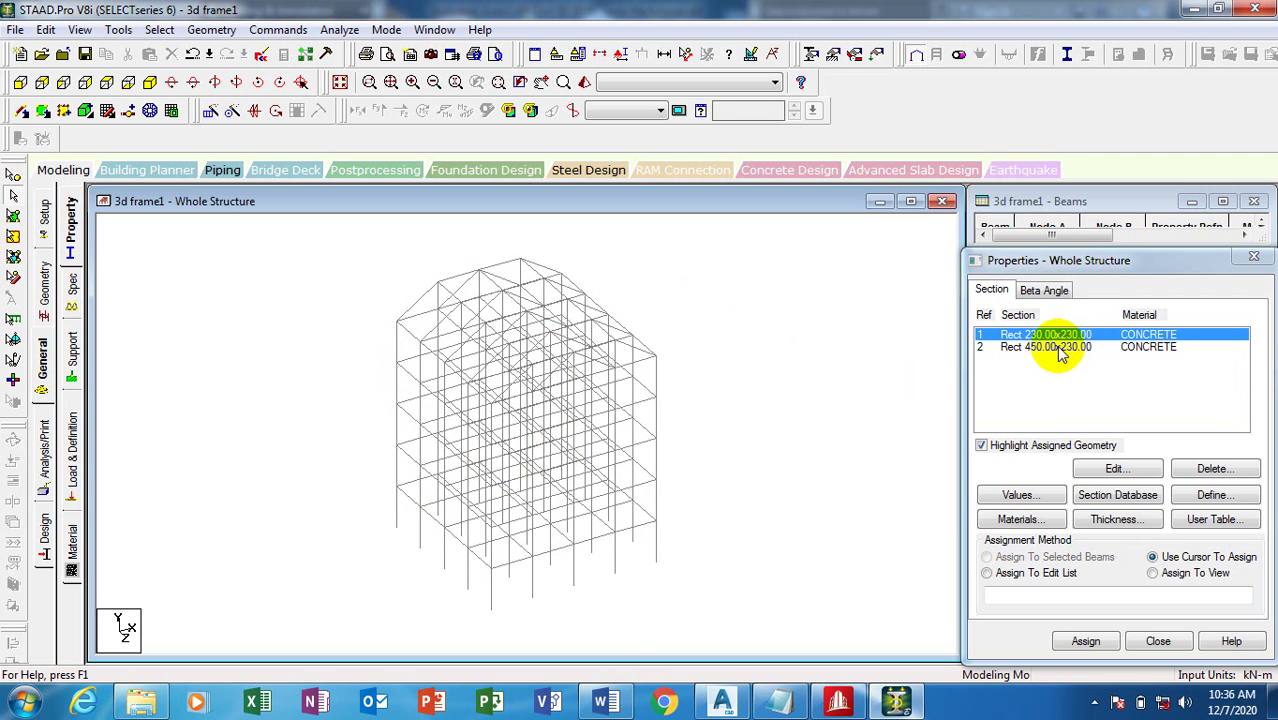
Try to assign the Rect 450.00x230.00 concrete section to all members parallel to the Y axis.
{"action": "left_click", "coordinate": [1012, 350]}
{"action": "left_click", "coordinate": [211, 29]}
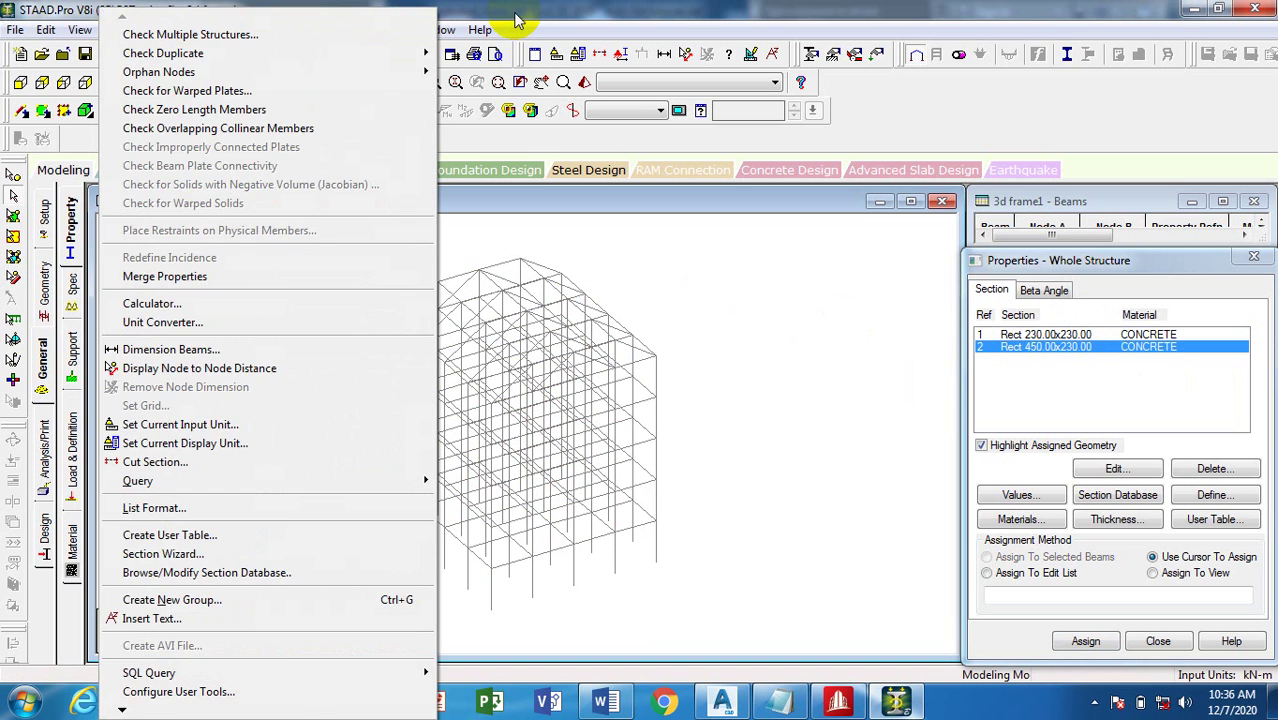
{"action": "left_click", "coordinate": [125, 29]}
{"action": "left_click", "coordinate": [158, 29]}
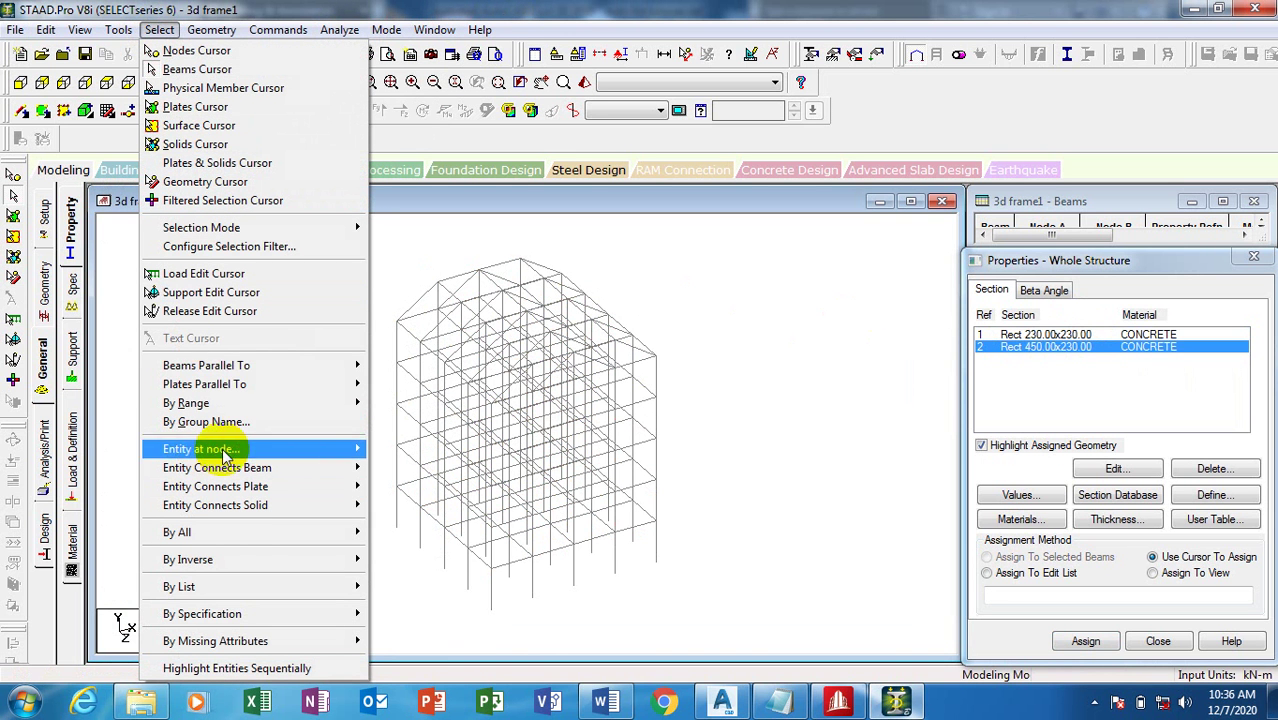
{"action": "mouse_move", "coordinate": [283, 367]}
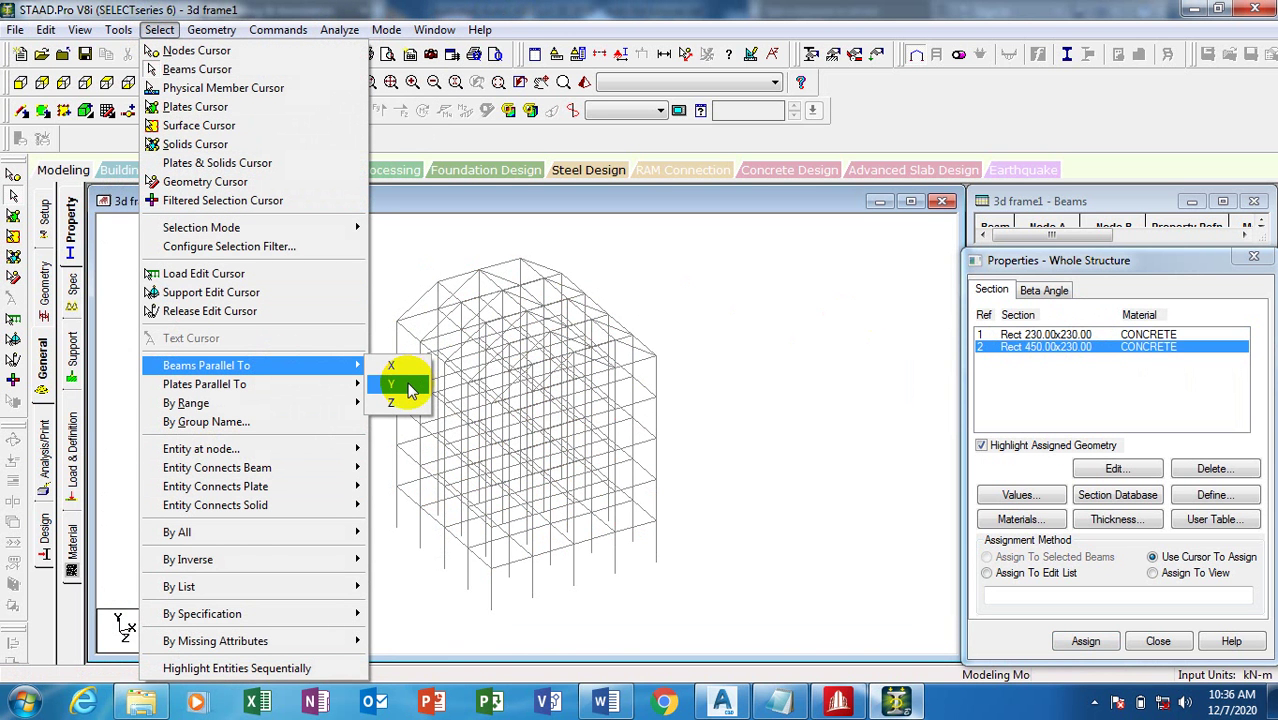
{"action": "left_click", "coordinate": [410, 386]}
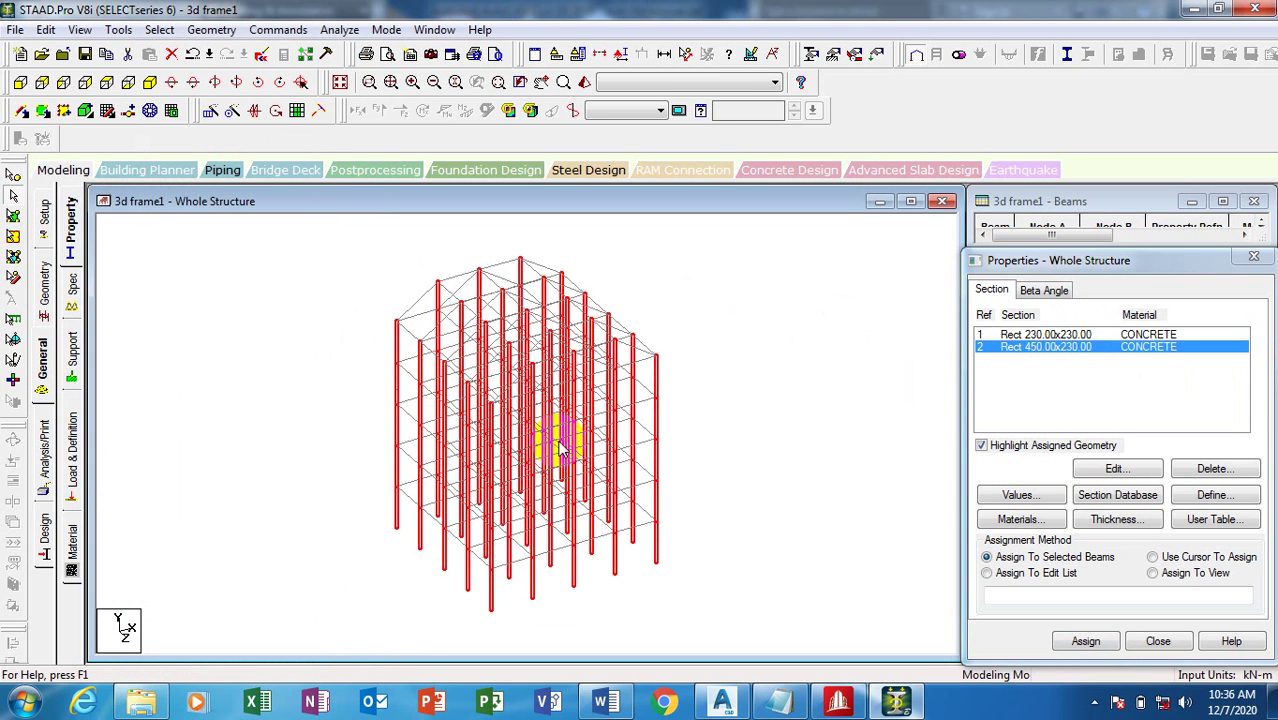
{"action": "left_click", "coordinate": [1085, 641]}
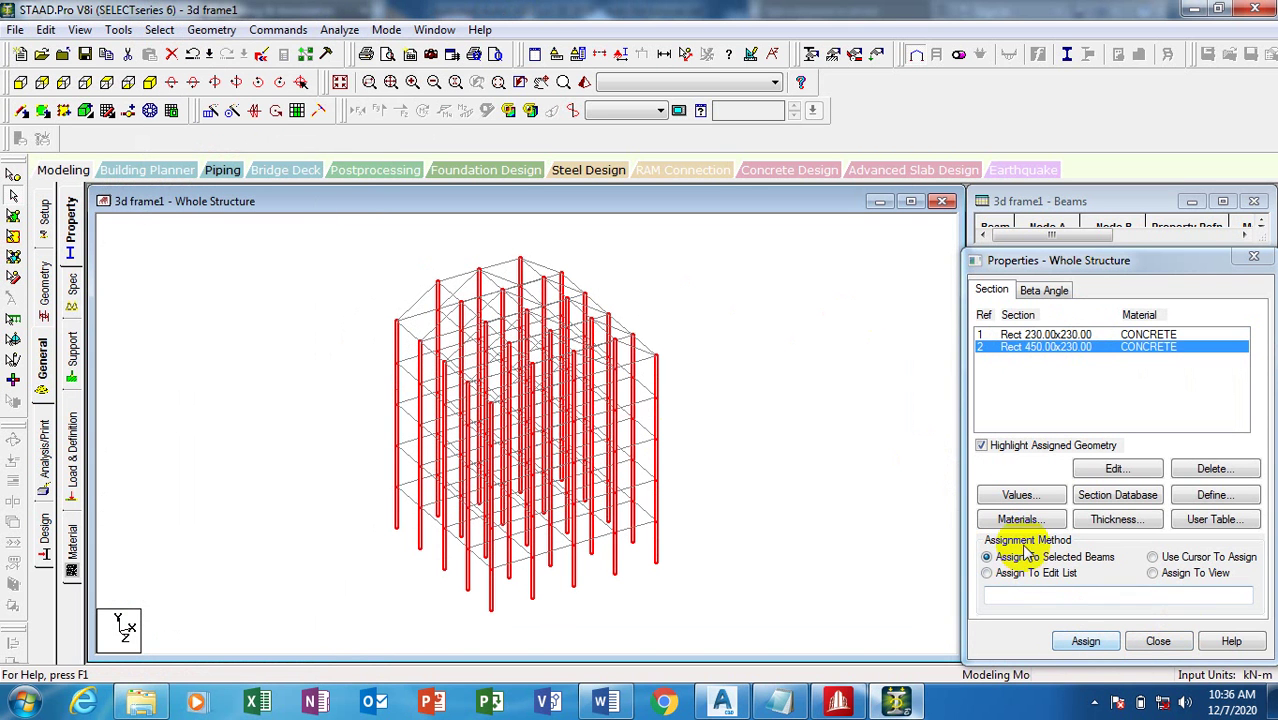
{"action": "left_click", "coordinate": [1085, 641]}
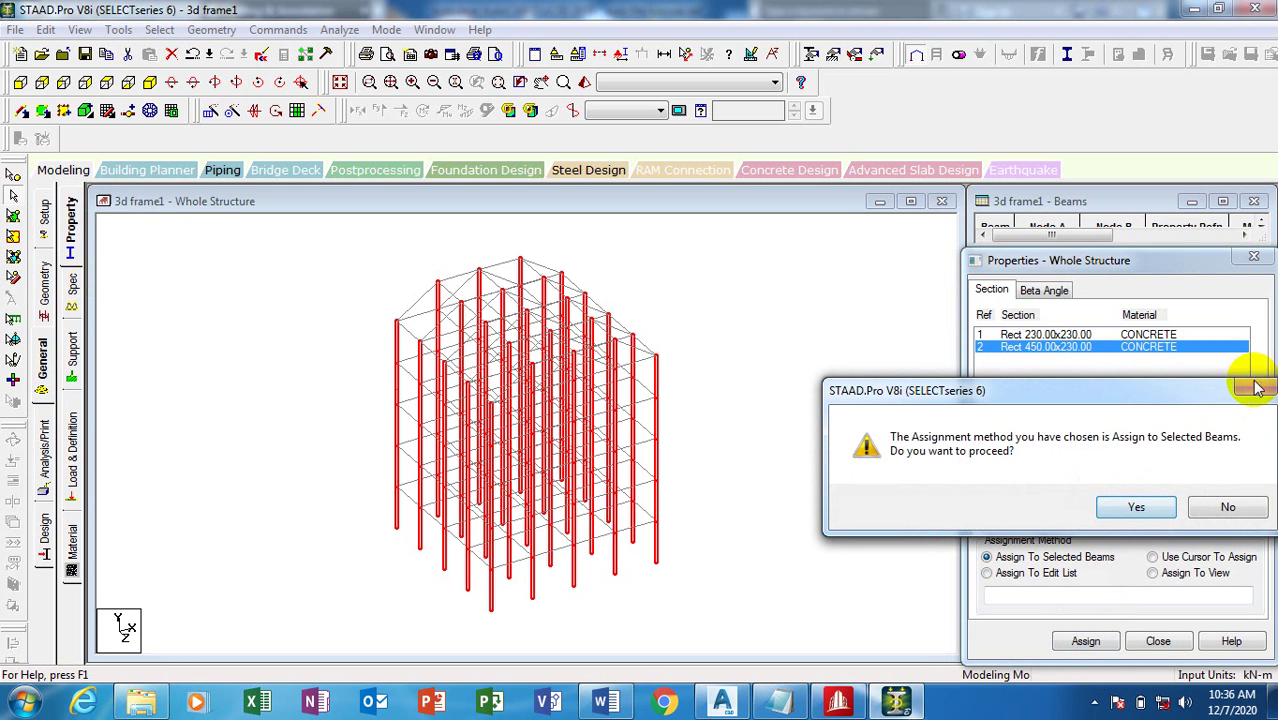
{"action": "left_click", "coordinate": [1229, 508]}
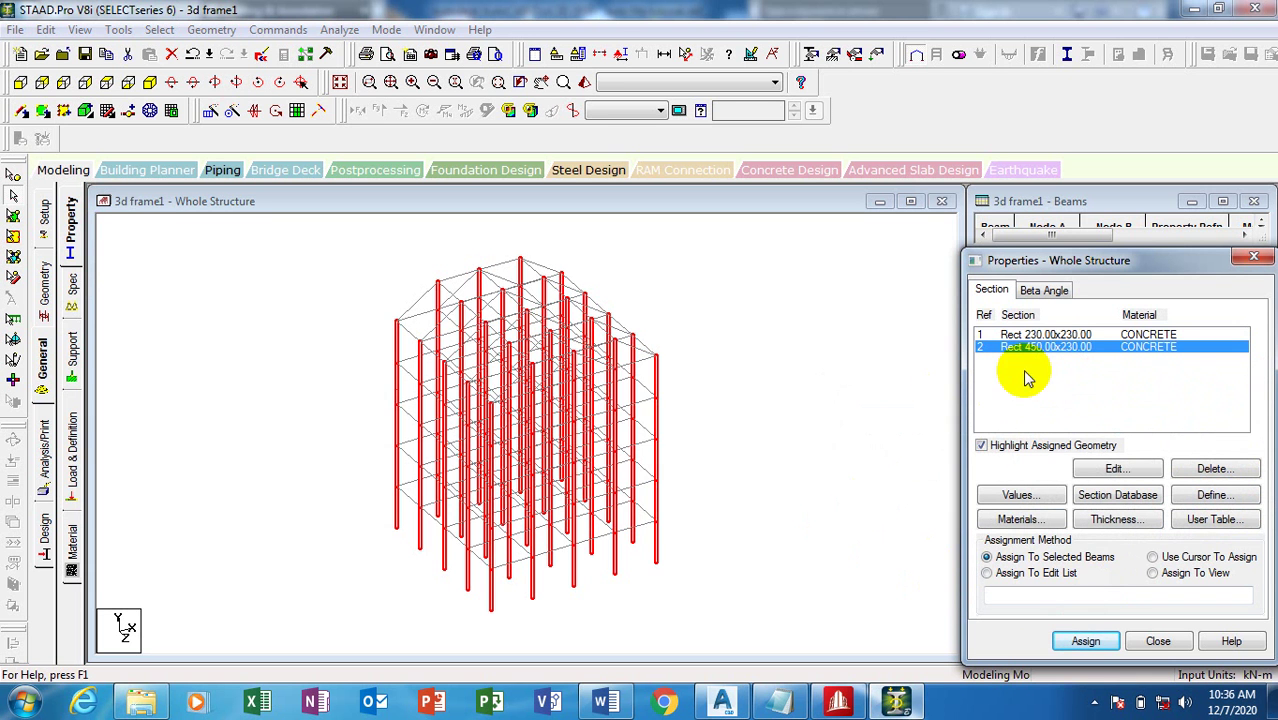
{"action": "left_click", "coordinate": [1047, 336]}
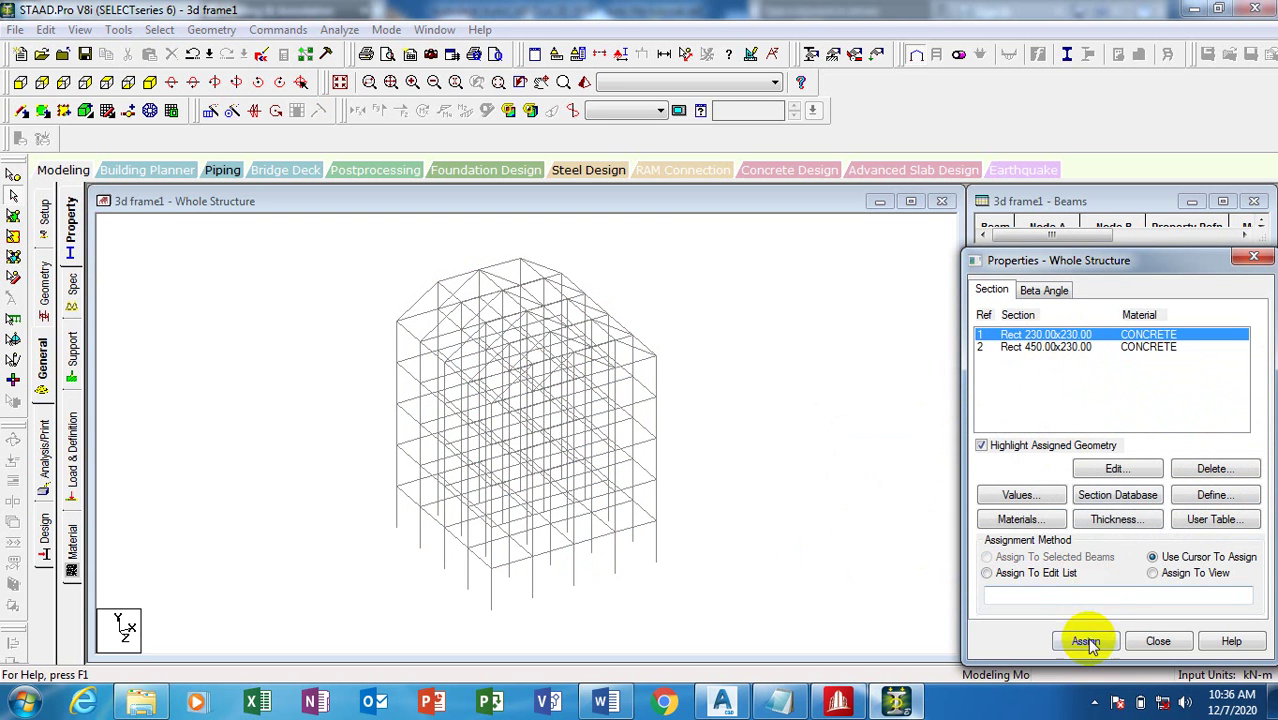
{"action": "left_click", "coordinate": [159, 29]}
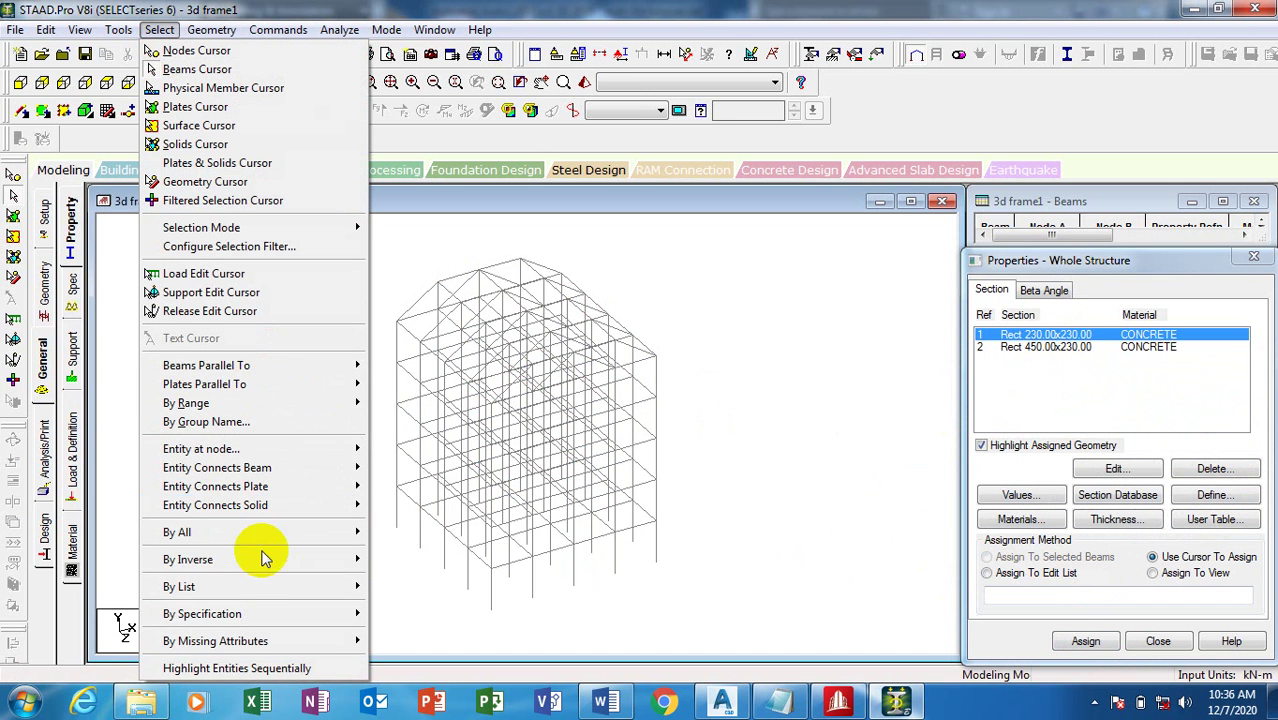
{"action": "left_click", "coordinate": [311, 366]}
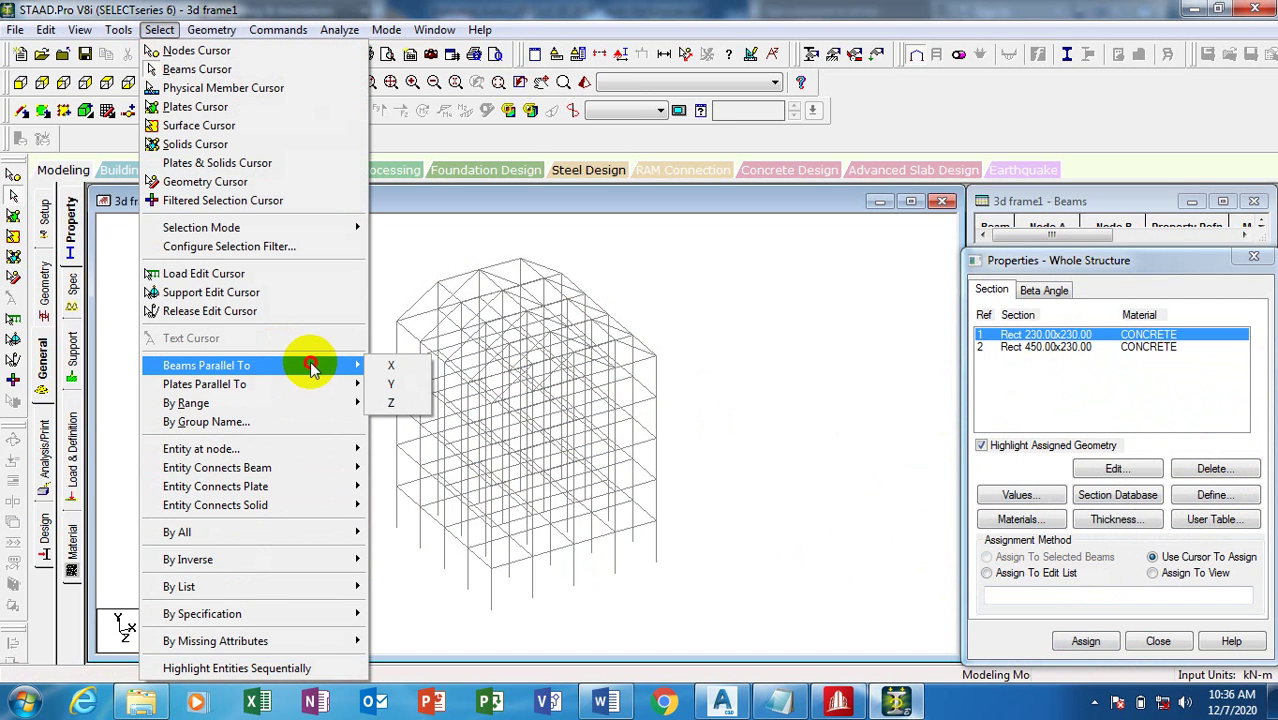
{"action": "left_click", "coordinate": [399, 370]}
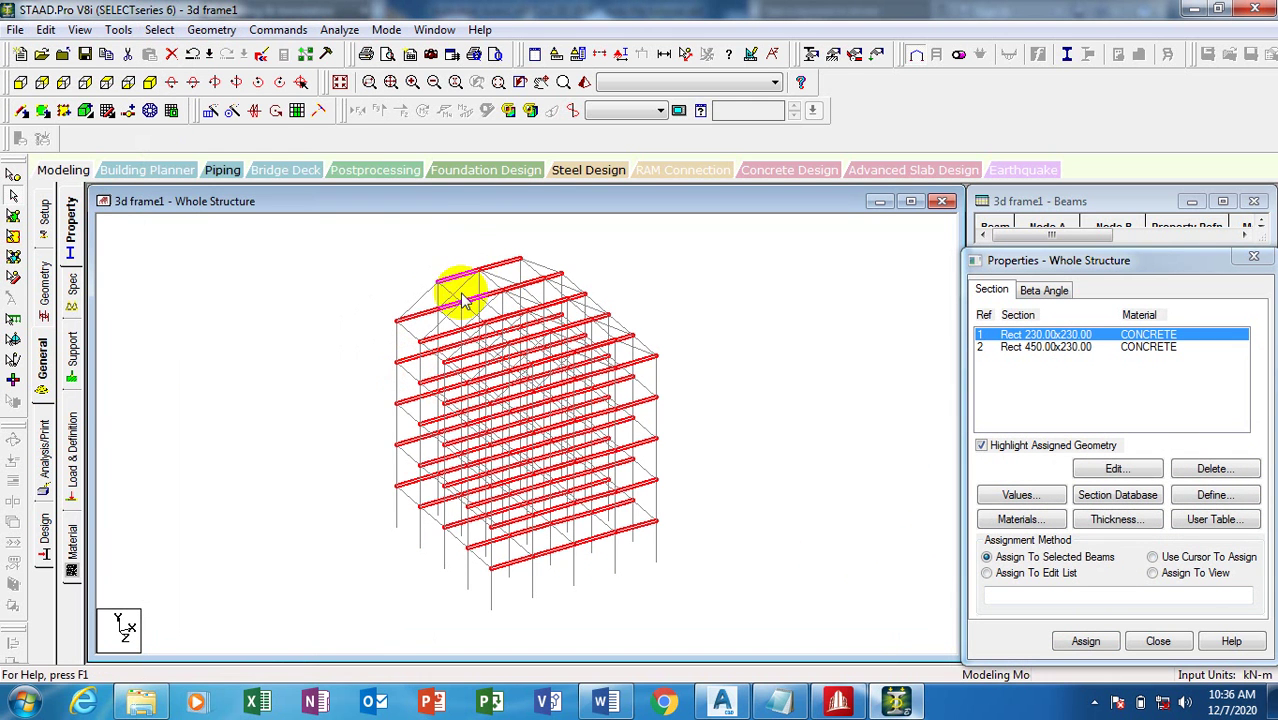
{"action": "left_click", "coordinate": [703, 266]}
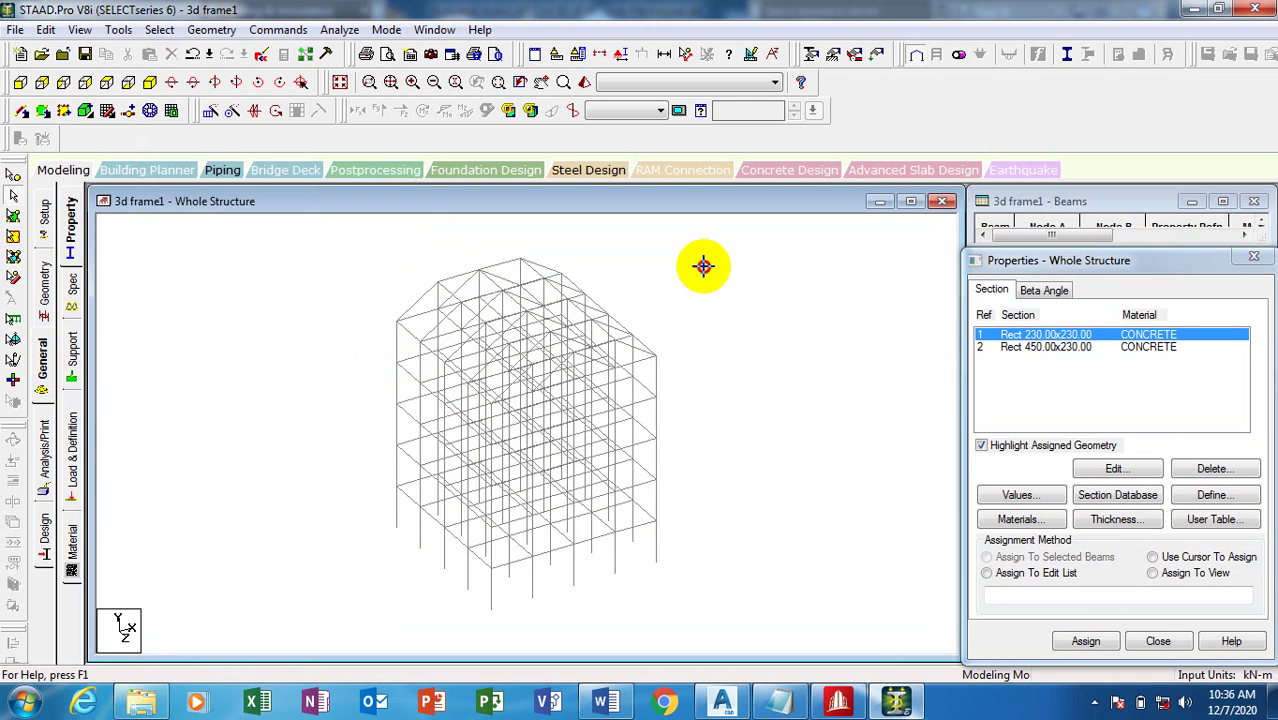
Assign the Rect 450.00x230.00 concrete section to all beams parallel to the X axis.
{"action": "left_click", "coordinate": [1038, 347]}
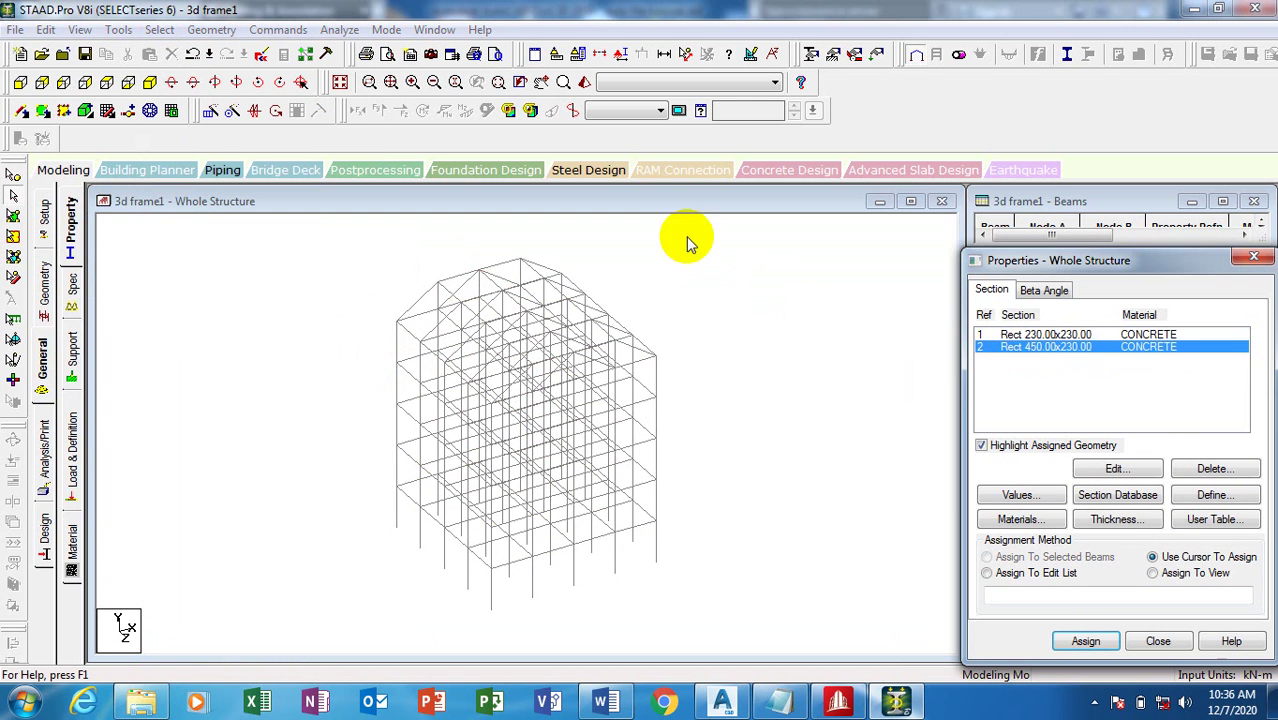
{"action": "left_click", "coordinate": [159, 29]}
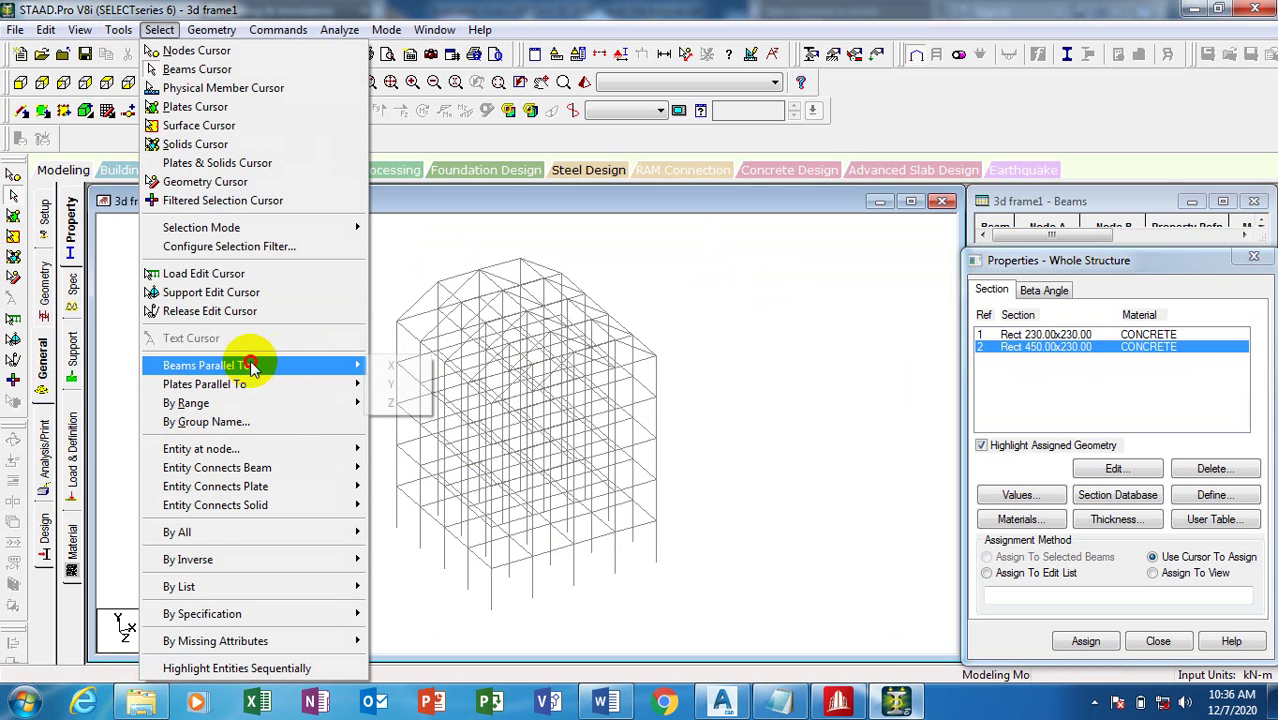
{"action": "mouse_move", "coordinate": [251, 365]}
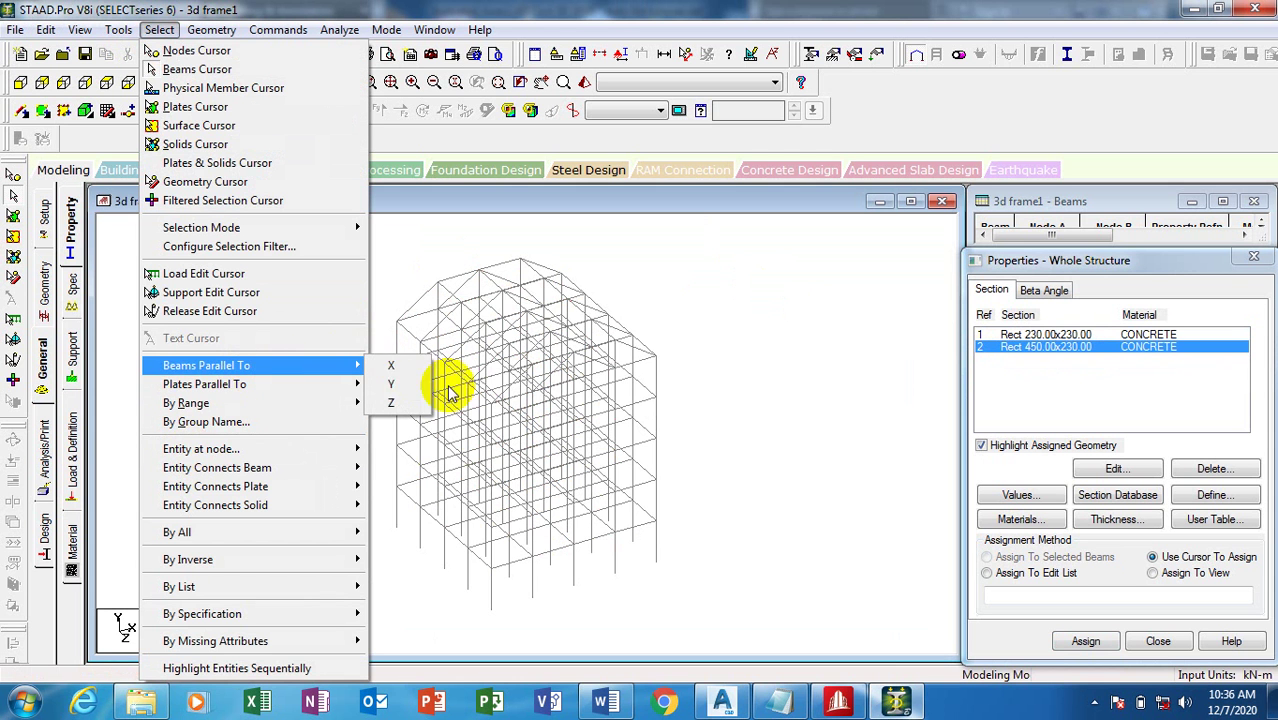
{"action": "left_click", "coordinate": [392, 366]}
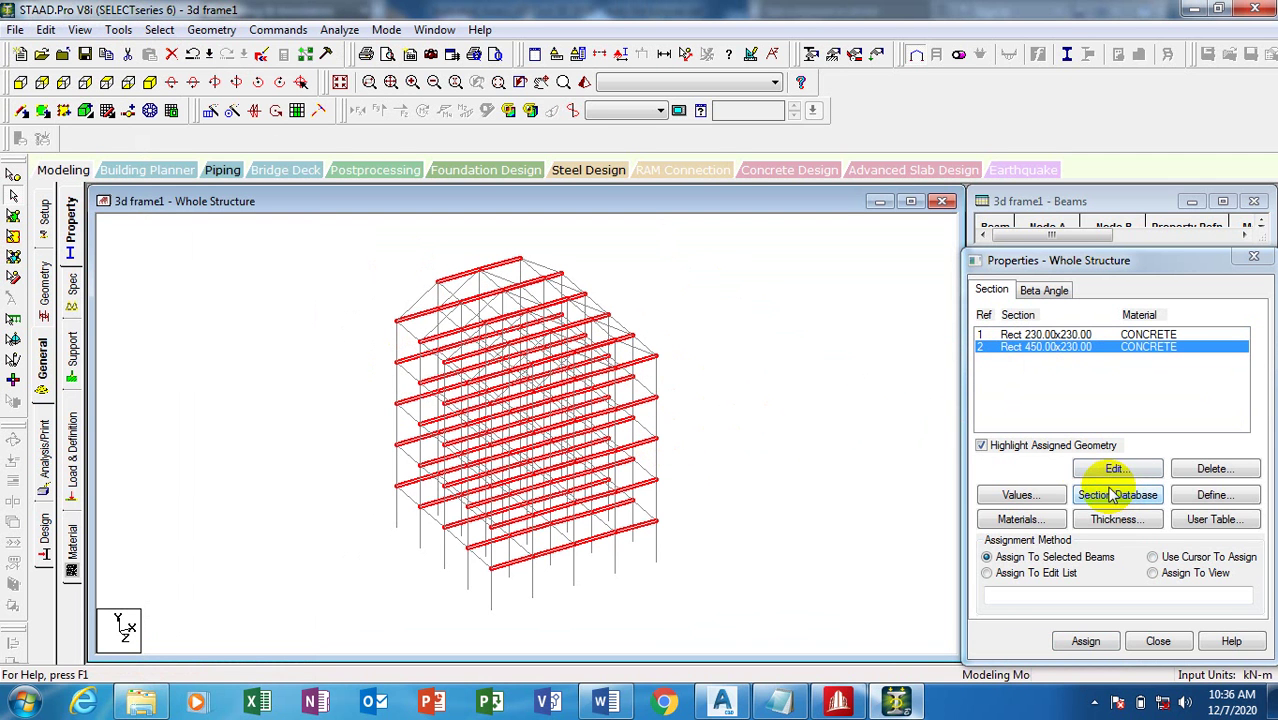
{"action": "left_click", "coordinate": [1088, 643]}
{"action": "left_click", "coordinate": [1128, 505]}
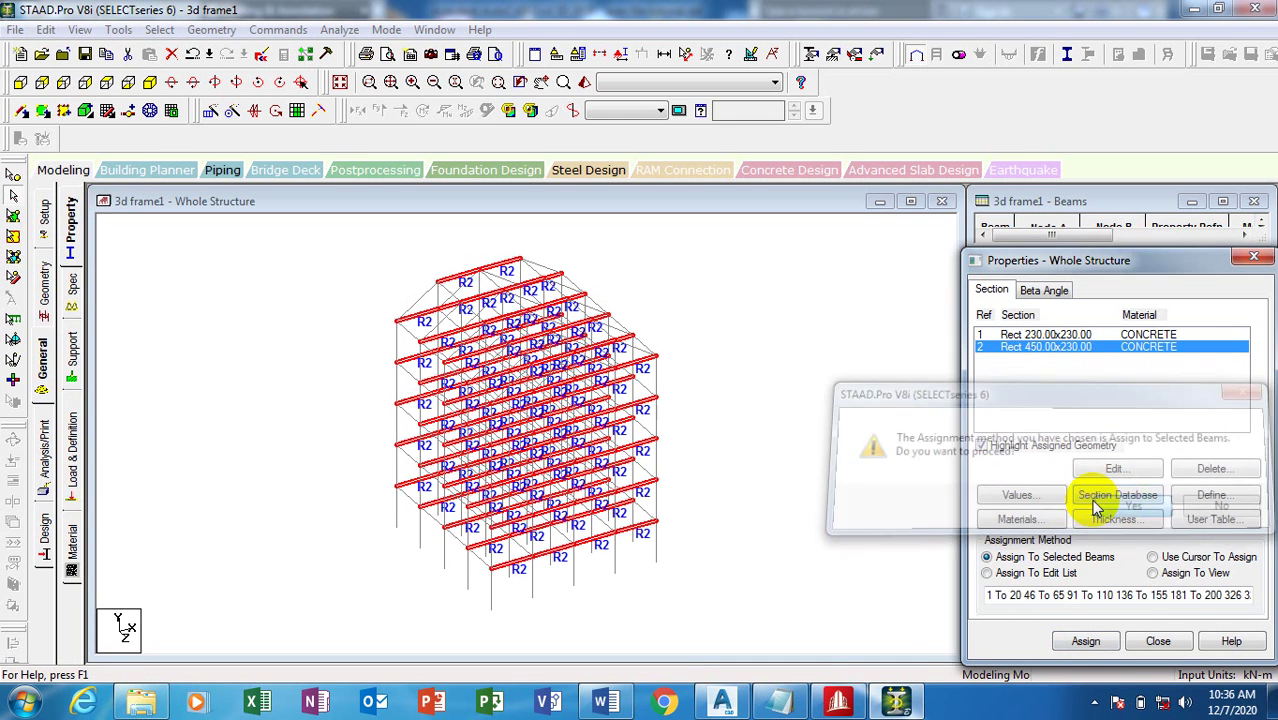
Assign the Rect 450.00x230.00 concrete section to all beams parallel to the Z axis as well.
{"action": "left_click", "coordinate": [160, 30]}
{"action": "mouse_move", "coordinate": [278, 397]}
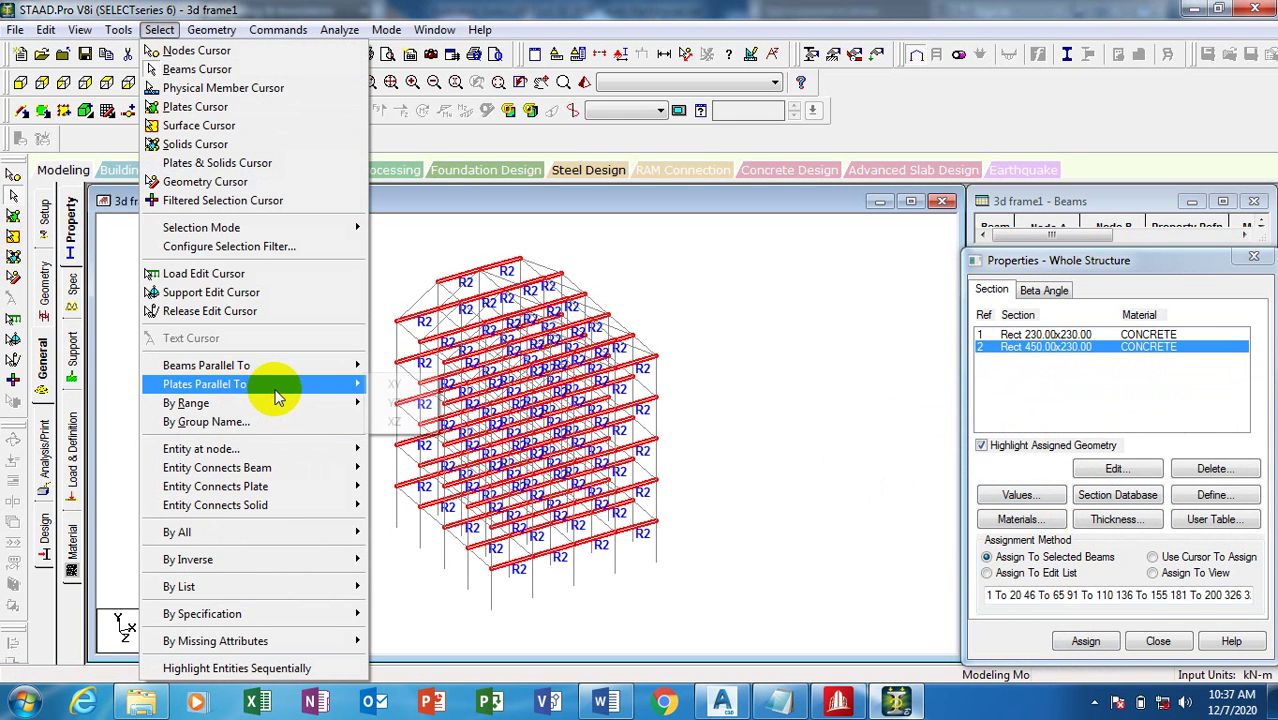
{"action": "mouse_move", "coordinate": [270, 366]}
{"action": "left_click", "coordinate": [412, 403]}
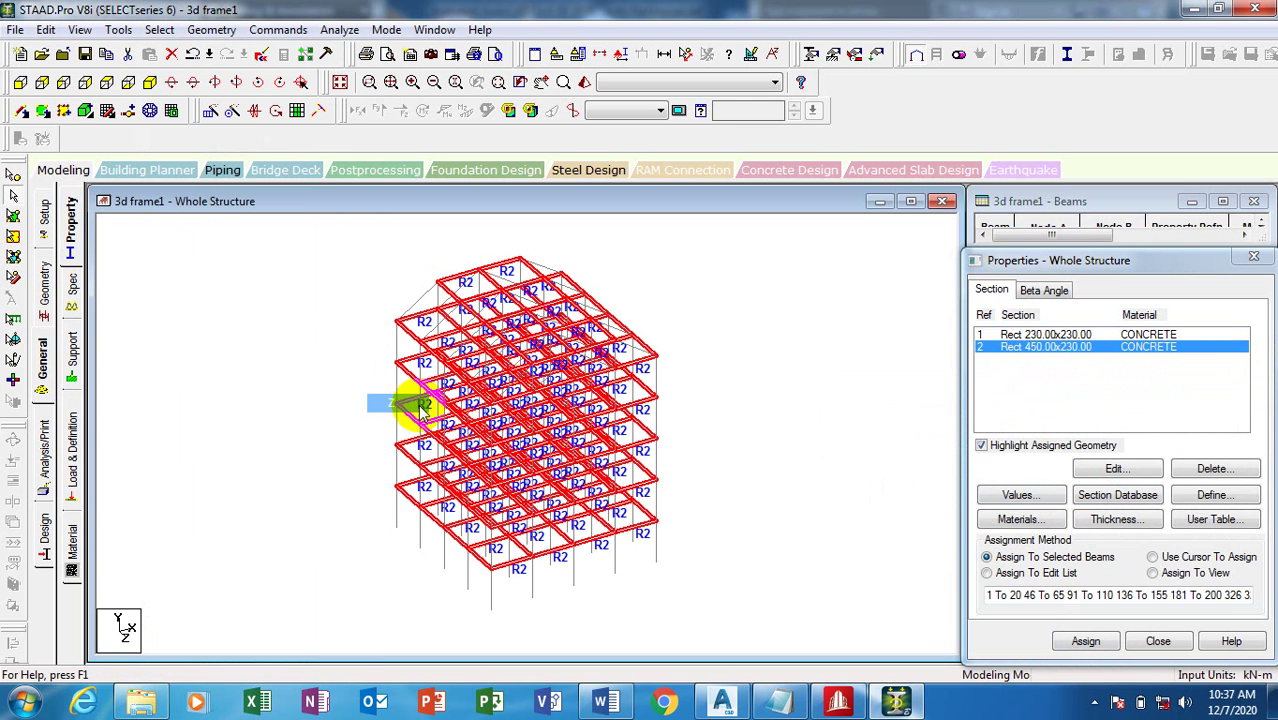
{"action": "left_click", "coordinate": [1077, 642]}
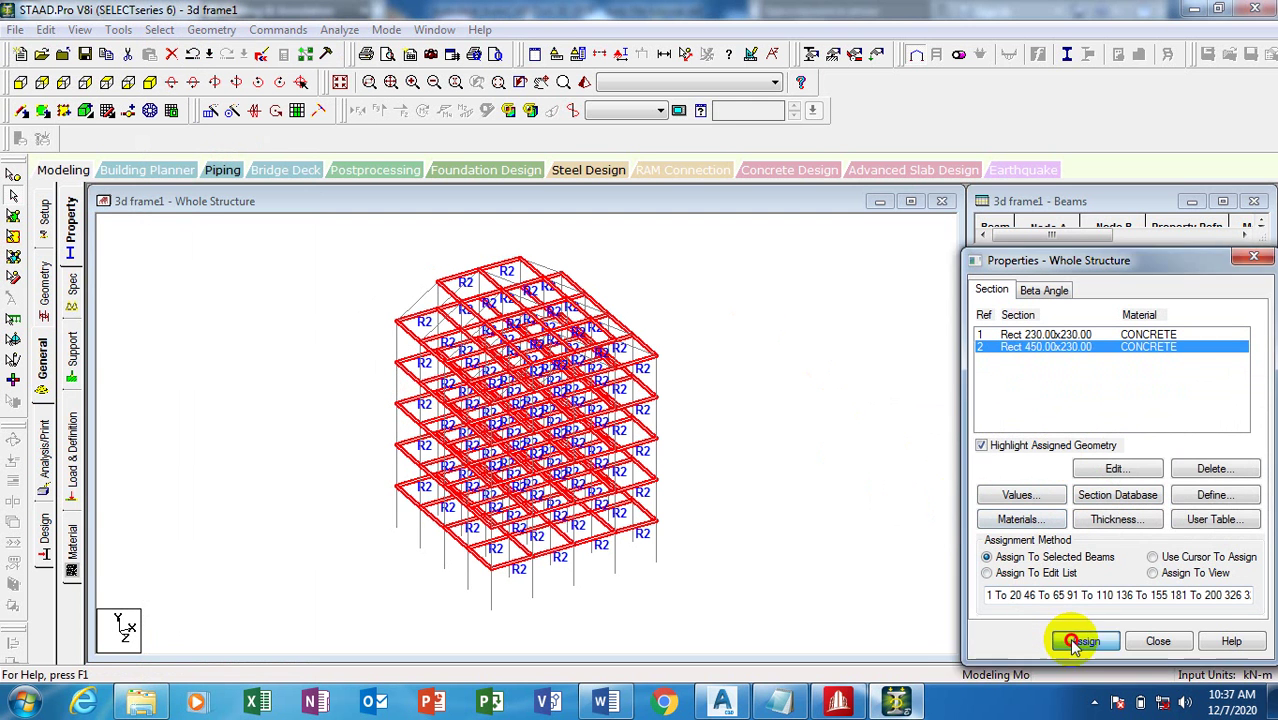
{"action": "left_click", "coordinate": [1141, 507]}
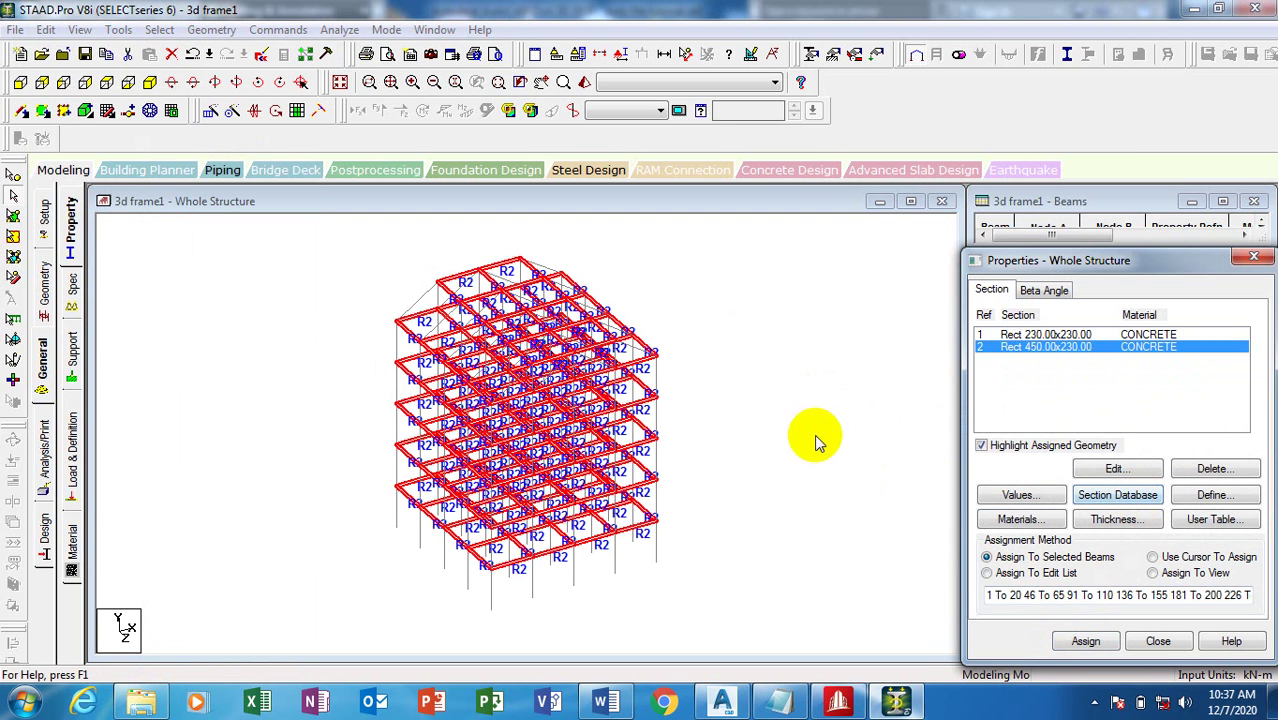
Assign the Rect 230.00x230.00 concrete section to all columns parallel to the Y axis.
{"action": "left_click", "coordinate": [1040, 336]}
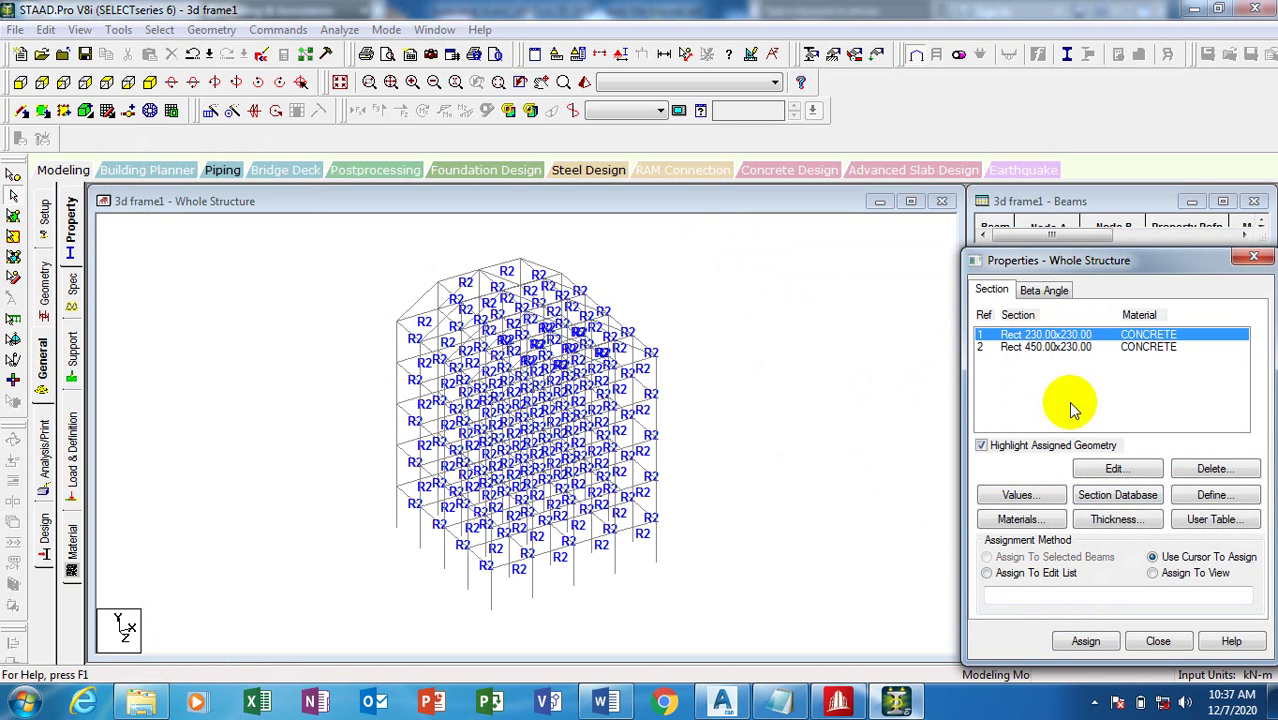
{"action": "left_click", "coordinate": [159, 29]}
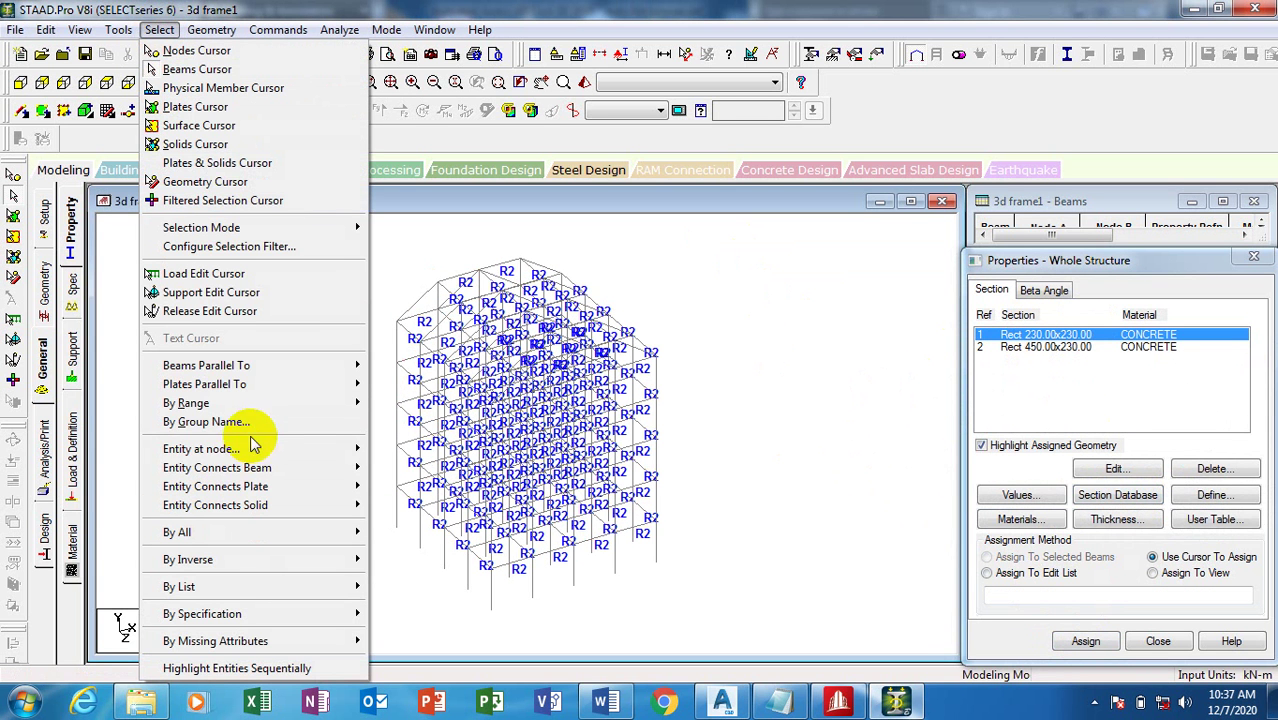
{"action": "left_click", "coordinate": [272, 370]}
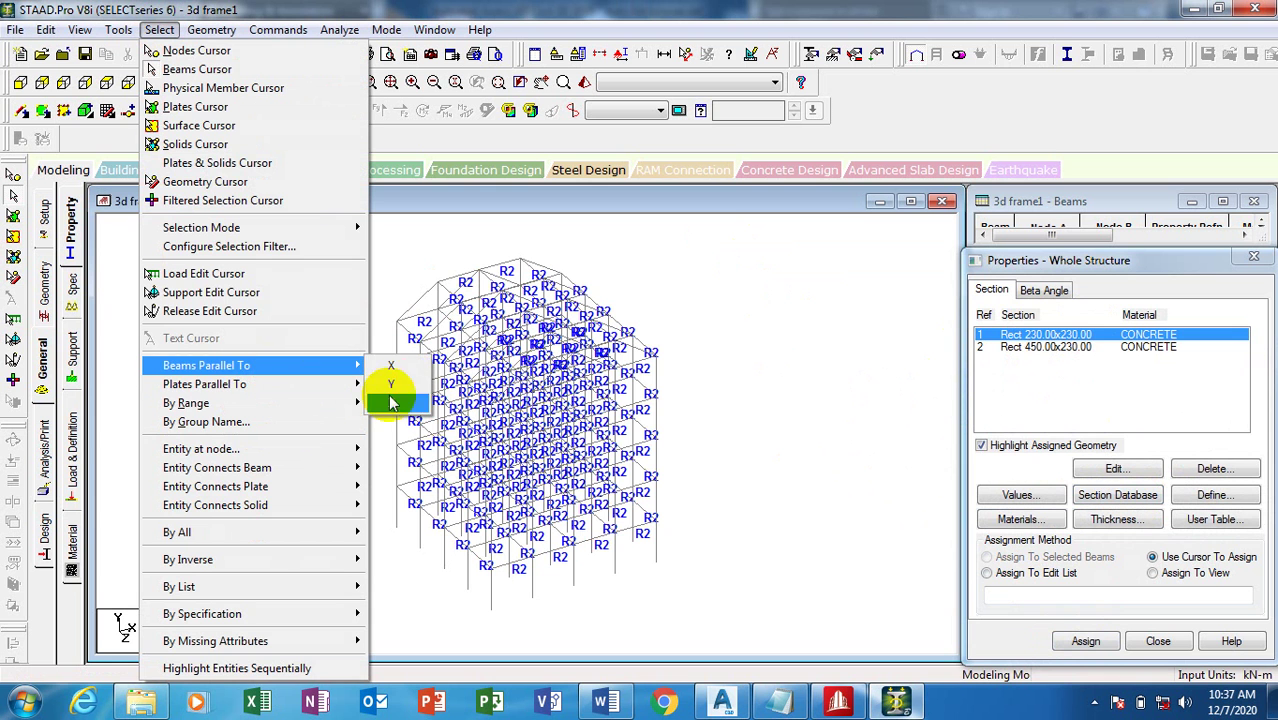
{"action": "left_click", "coordinate": [400, 386]}
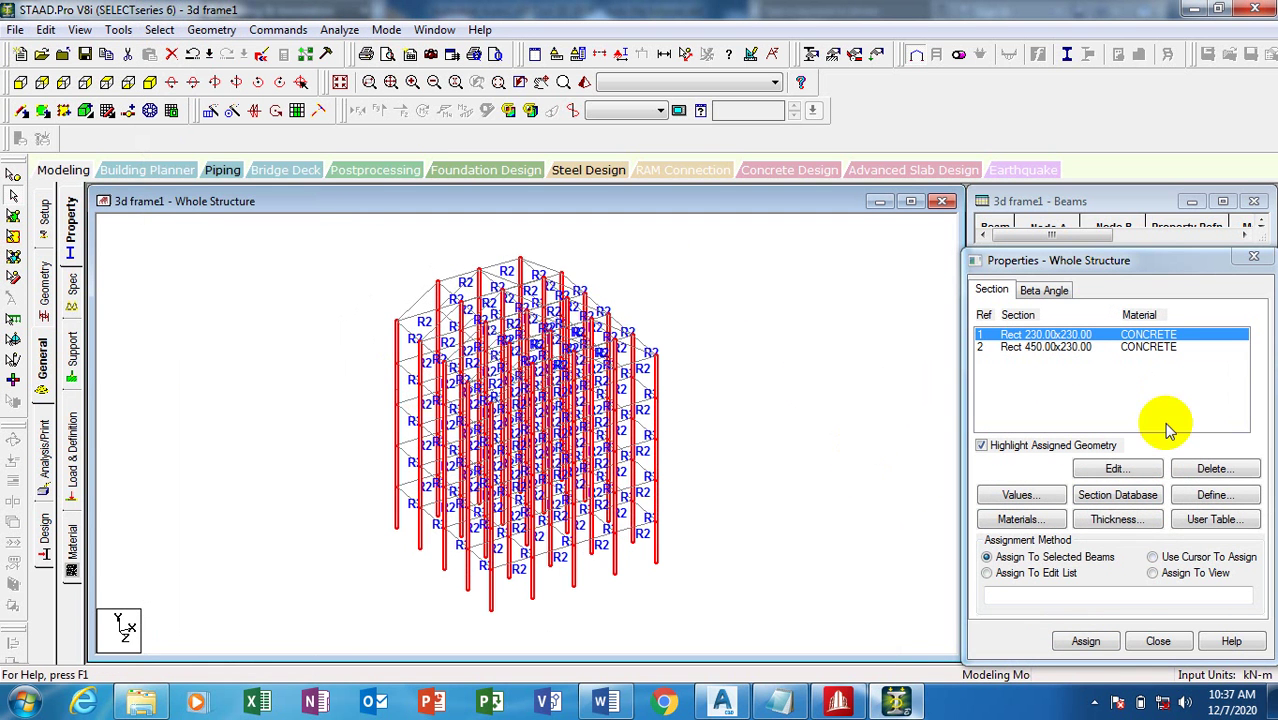
{"action": "left_click", "coordinate": [1086, 641]}
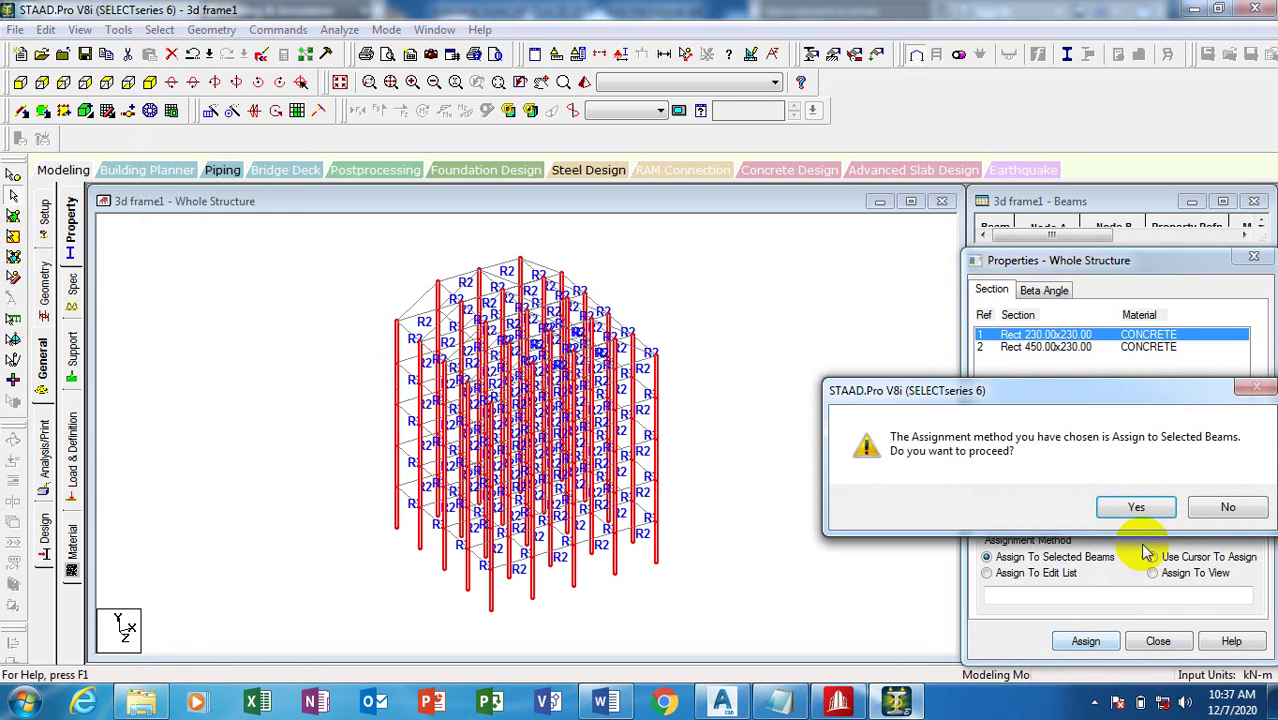
{"action": "left_click", "coordinate": [1137, 508]}
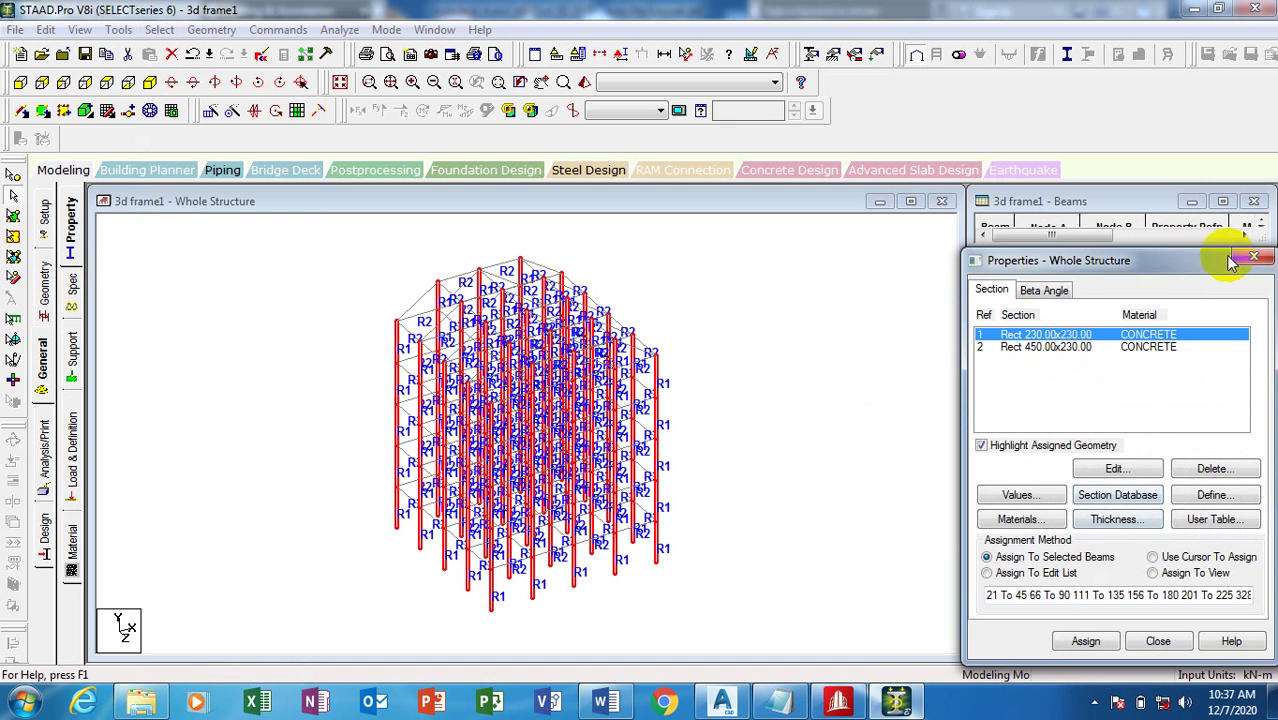
{"action": "left_click", "coordinate": [704, 296]}
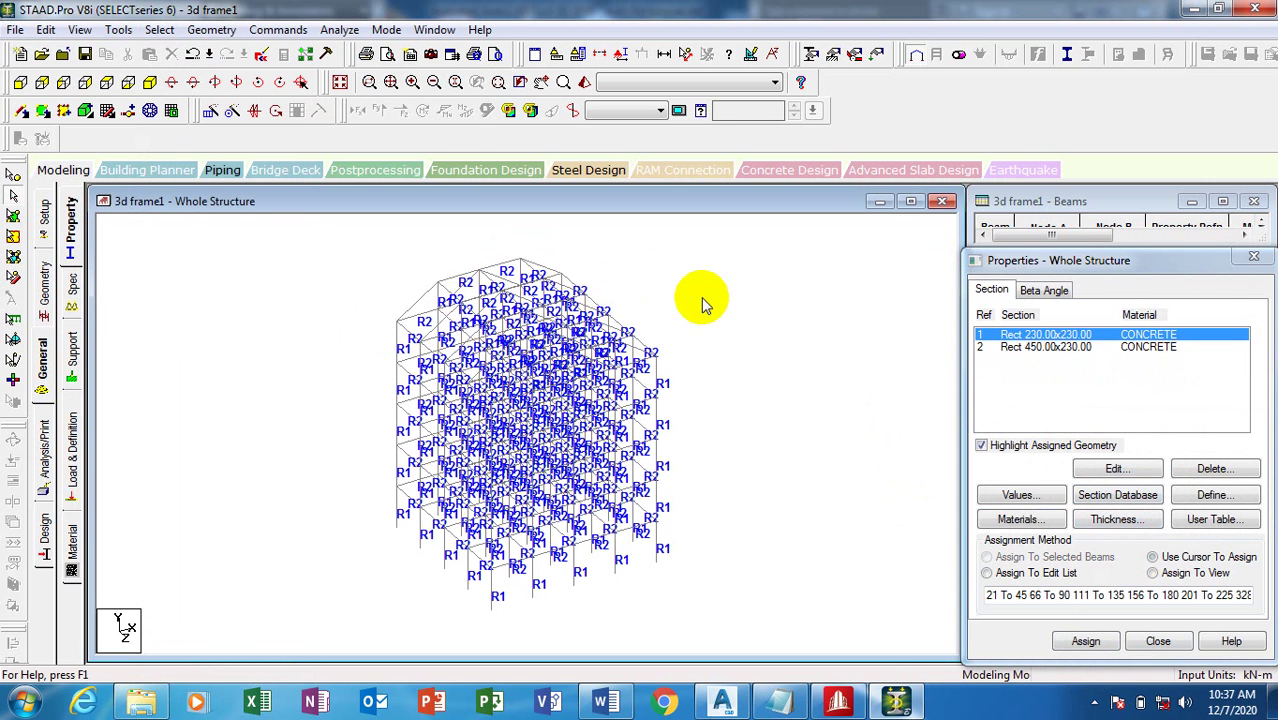
Inspect the frame in a 3D rendered view and close the rendering.
{"action": "left_click", "coordinate": [280, 30]}
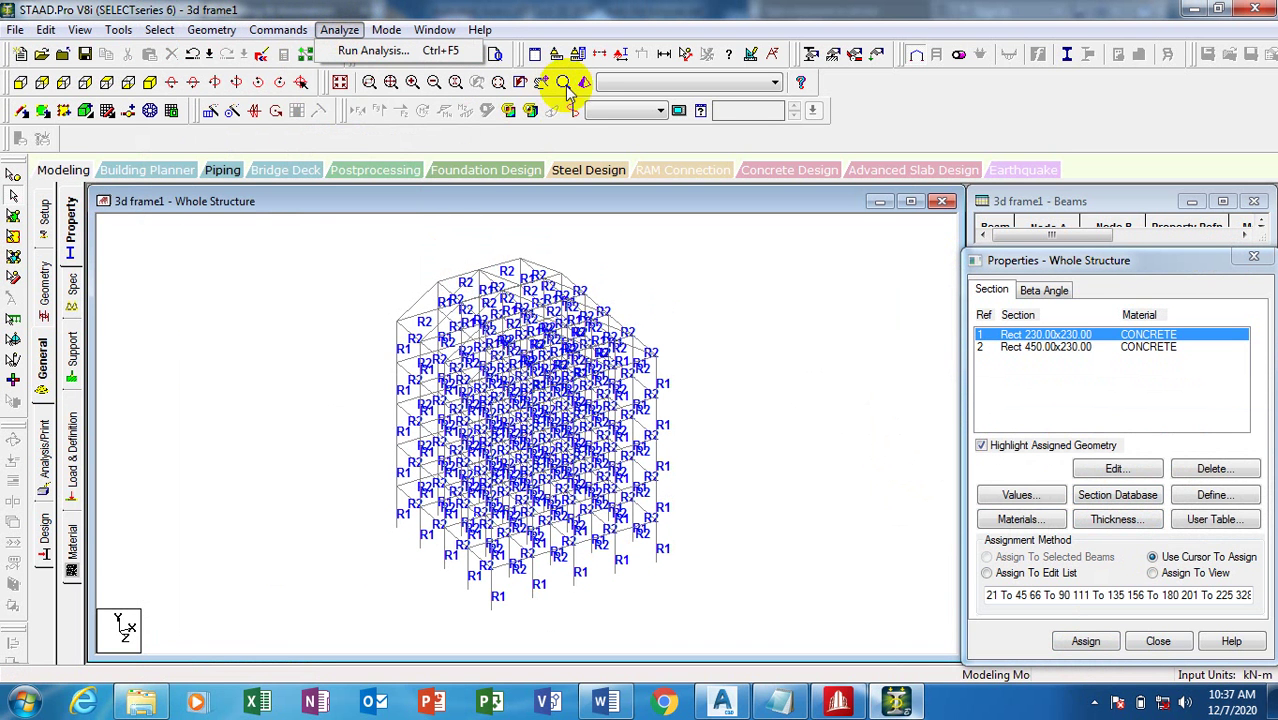
{"action": "left_click", "coordinate": [583, 84]}
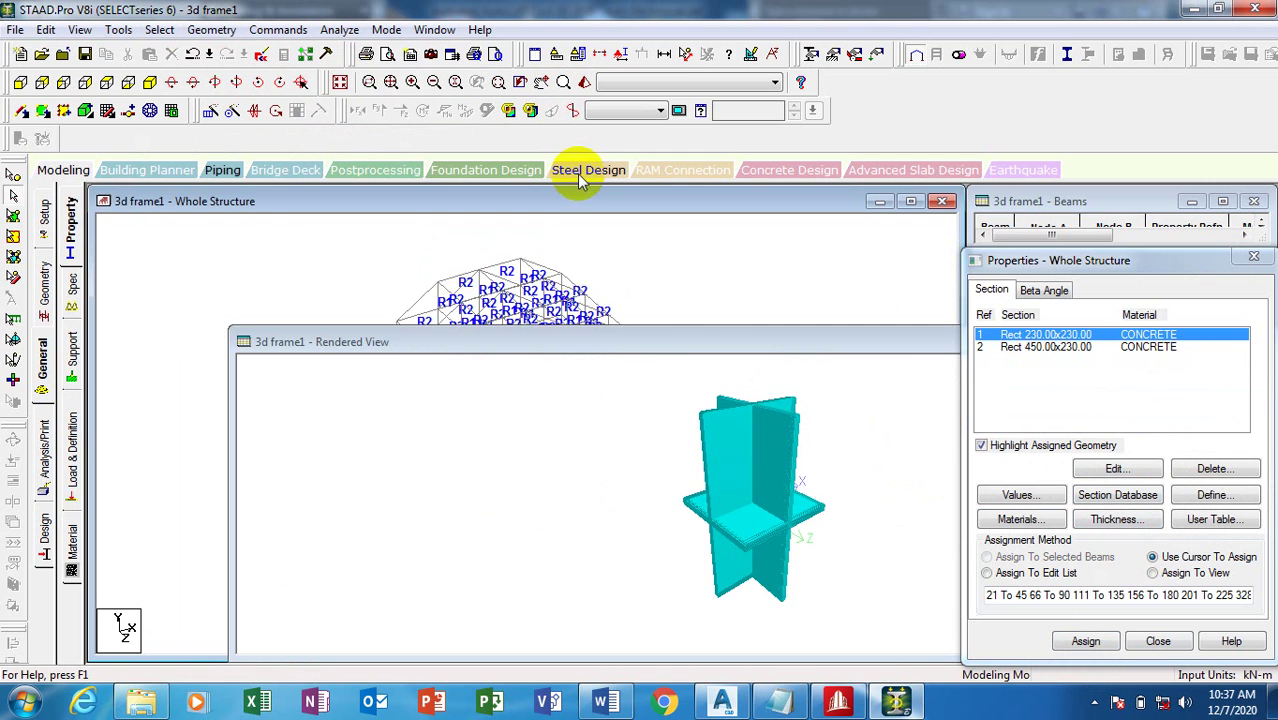
{"action": "left_click_drag", "start_coordinate": [707, 342], "coordinate": [335, 272]}
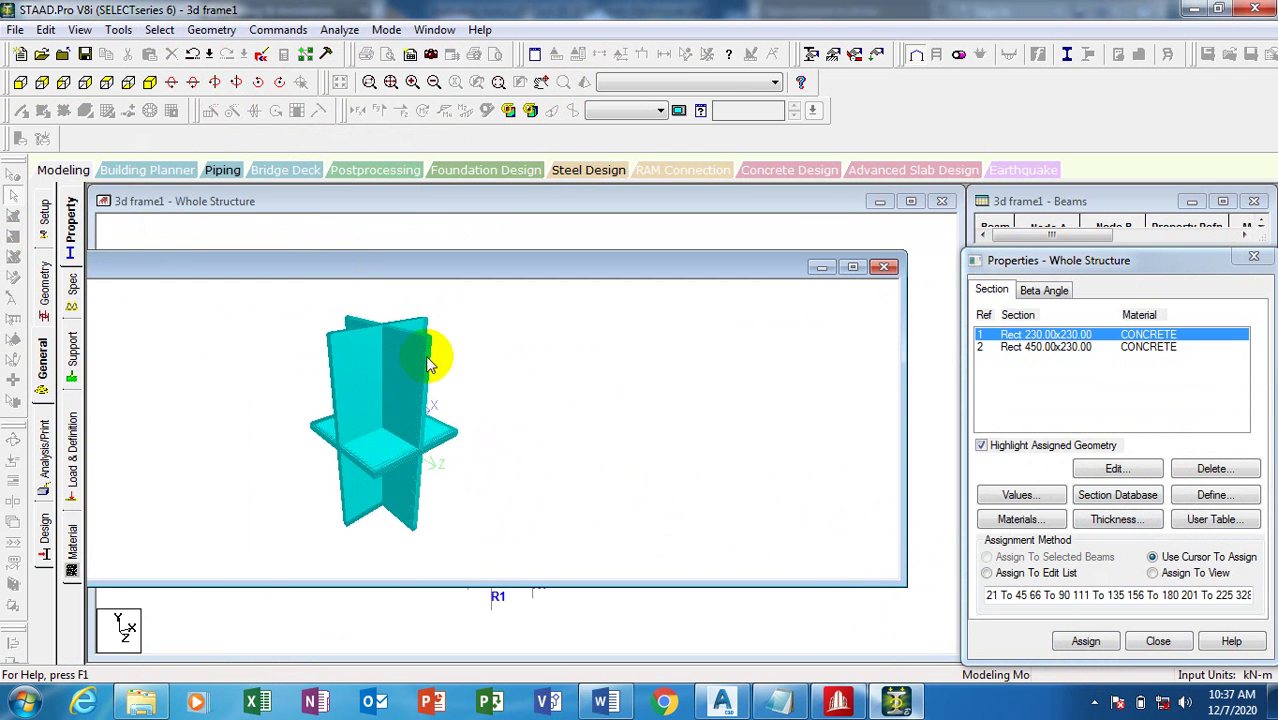
{"action": "left_click", "coordinate": [884, 268]}
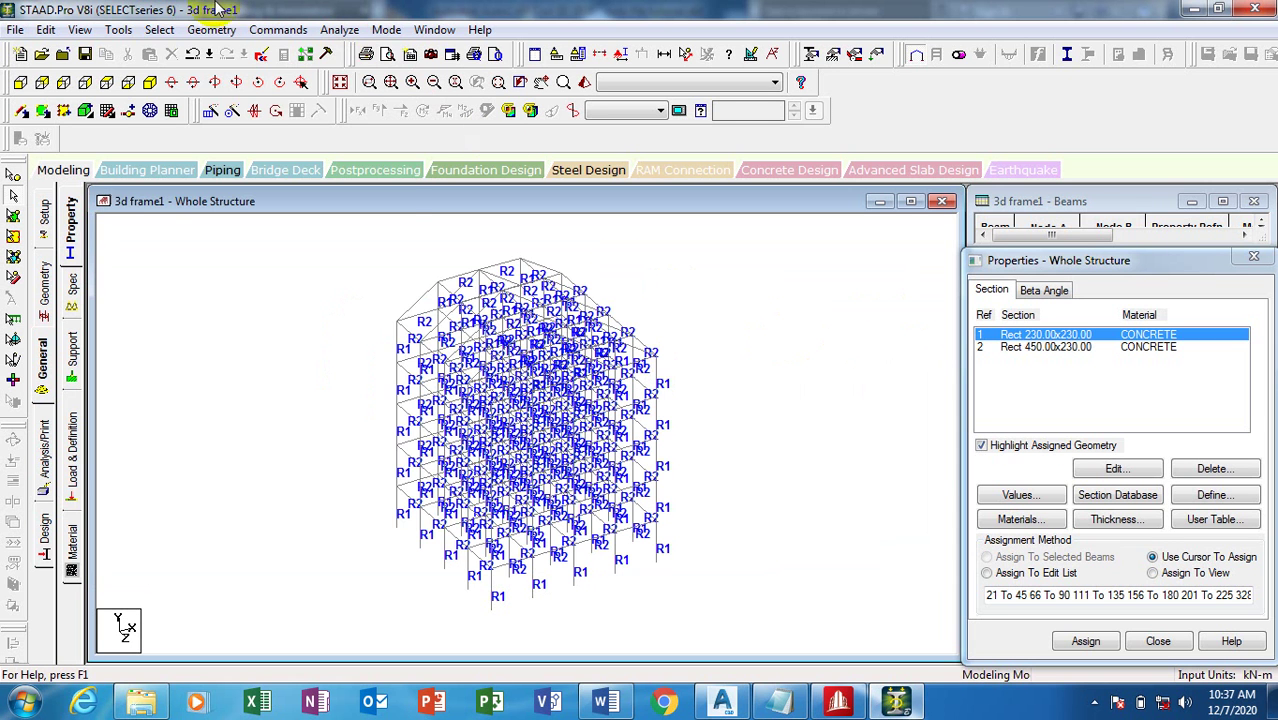
{"action": "left_click", "coordinate": [196, 31]}
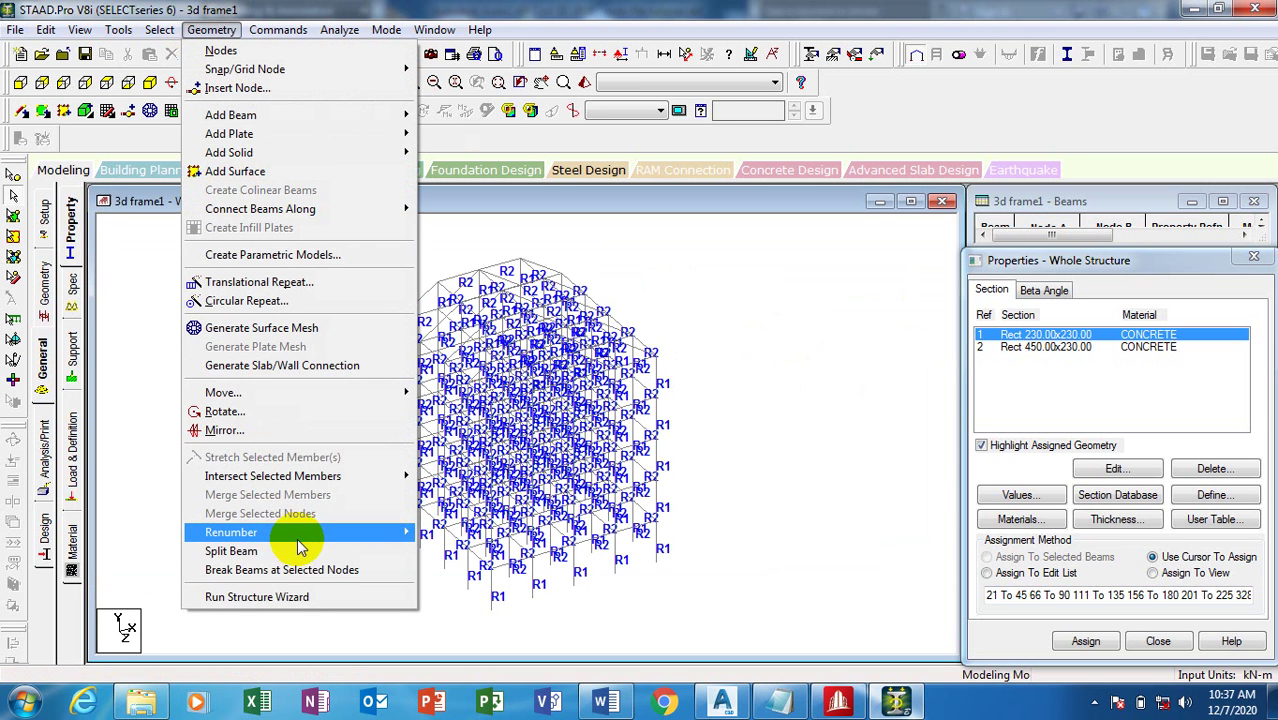
{"action": "mouse_move", "coordinate": [309, 537]}
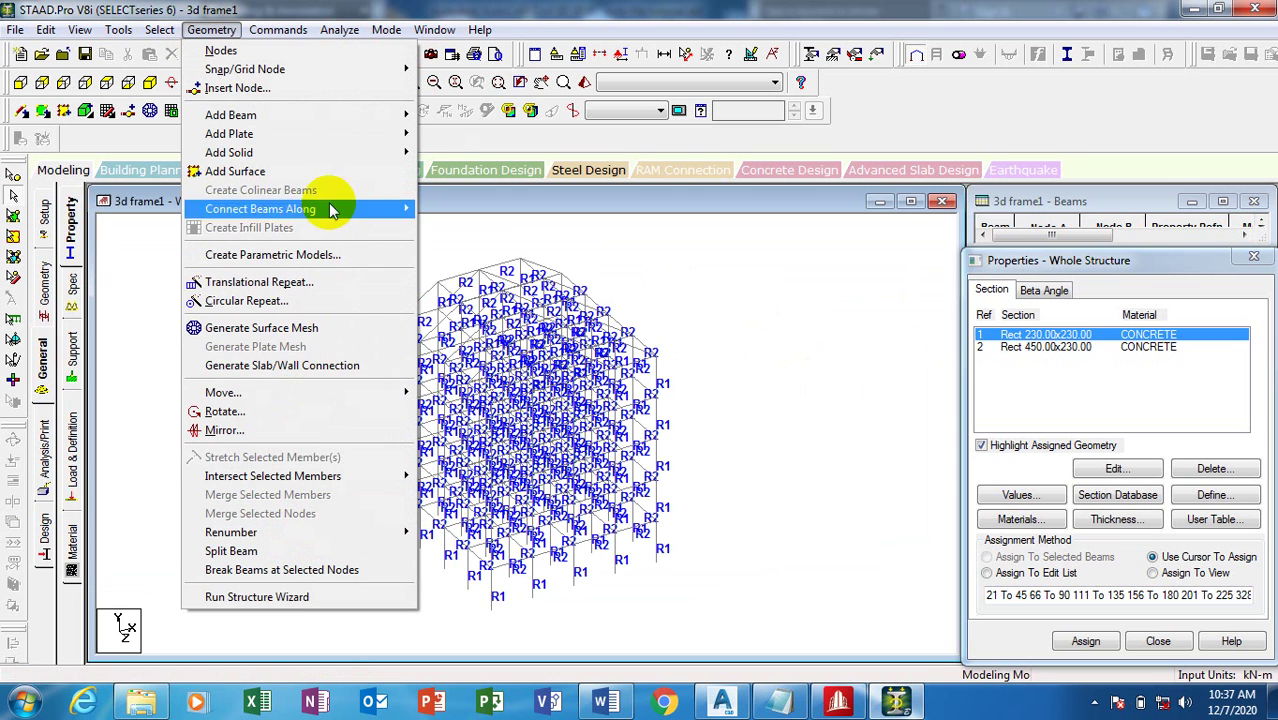
{"action": "mouse_move", "coordinate": [352, 490]}
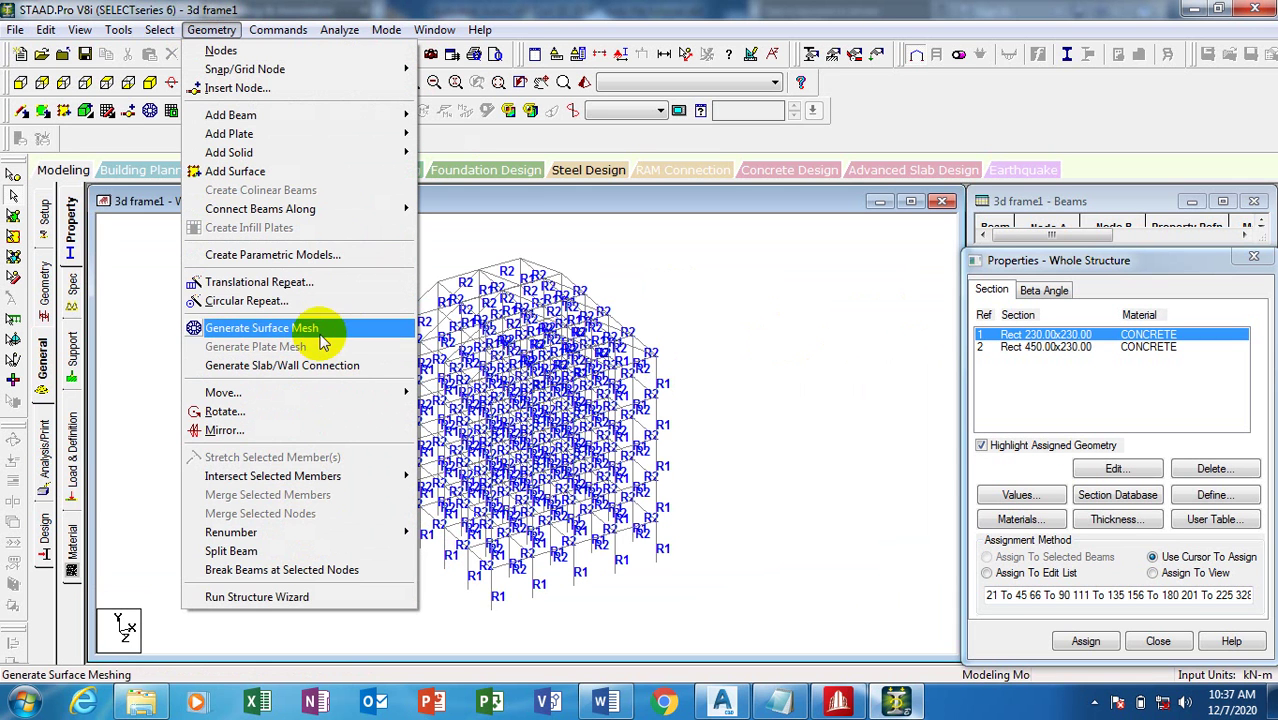
{"action": "left_click", "coordinate": [461, 246]}
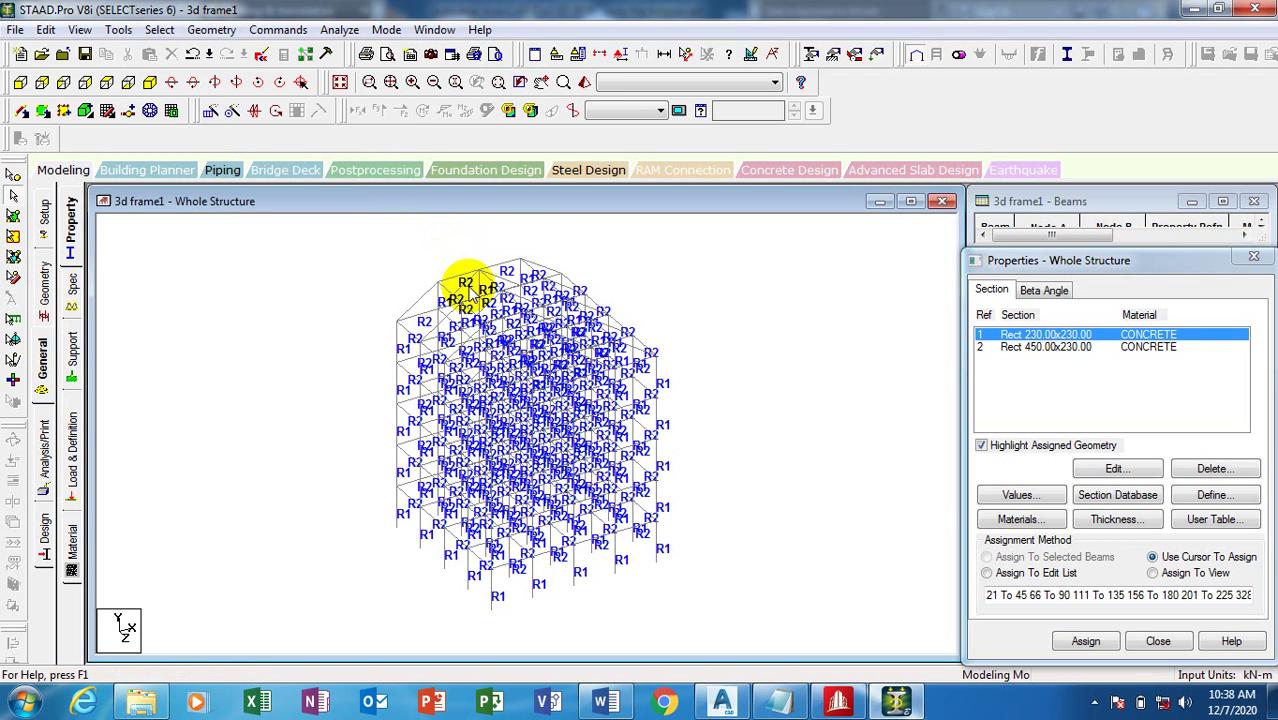
{"action": "left_click", "coordinate": [1095, 704]}
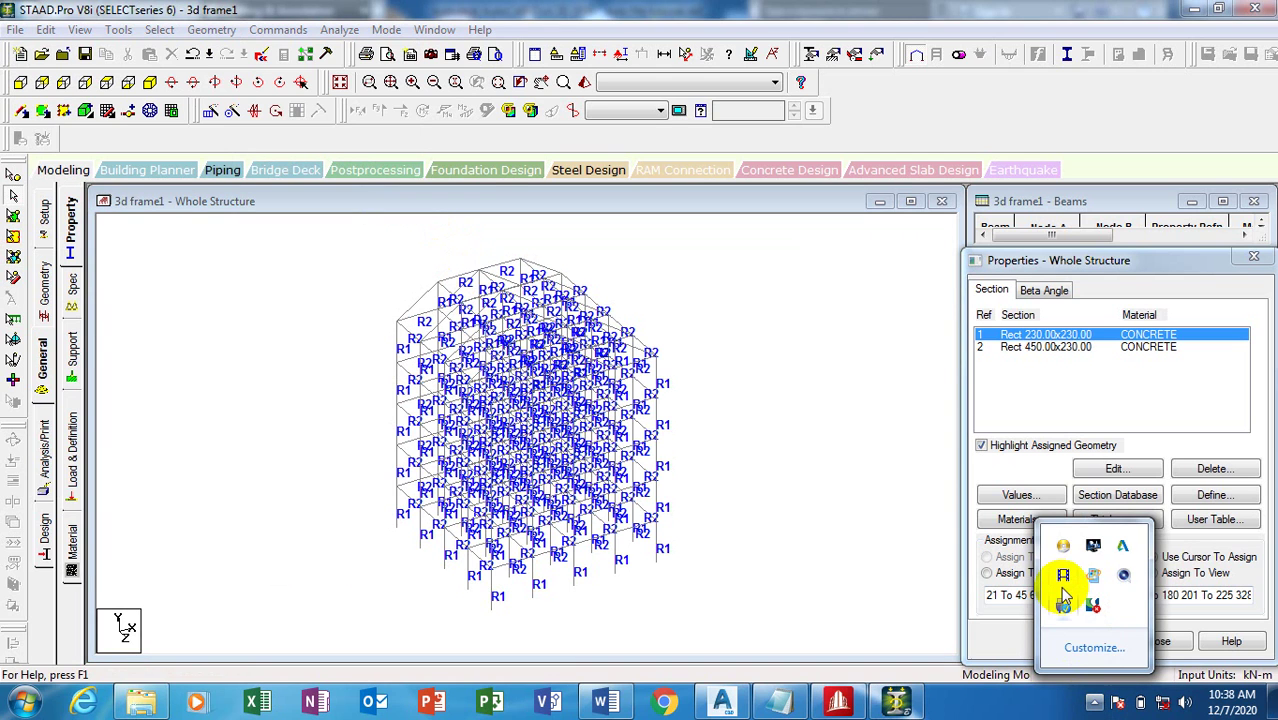